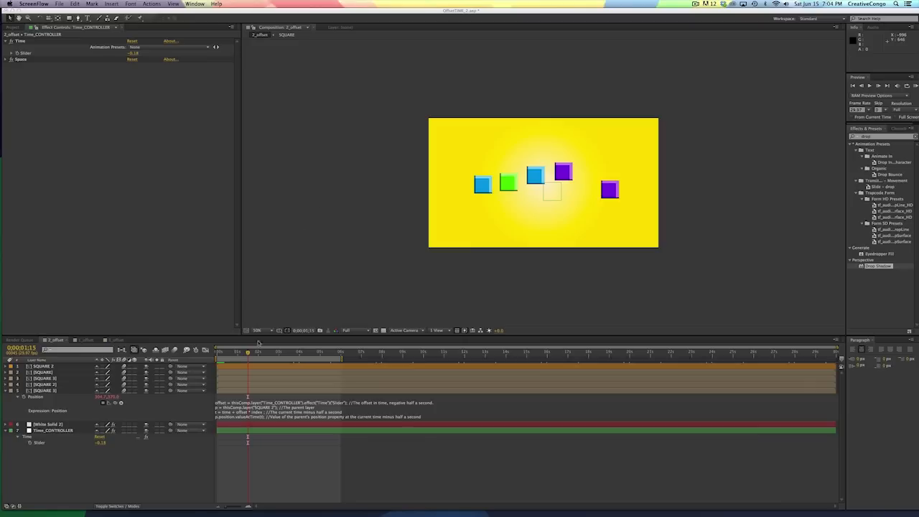
Step: Scrub through the finished animations in the 1_offset and 2_offset compositions to examine their offset effects
click(90, 340)
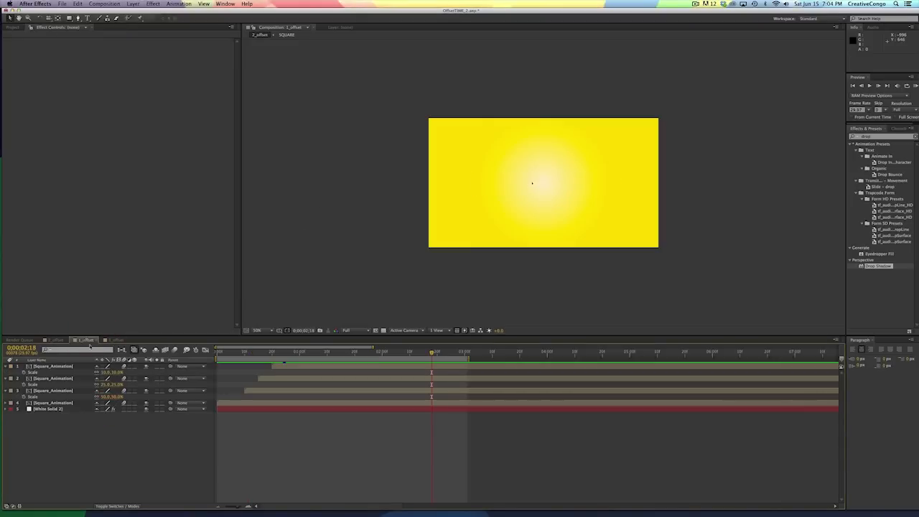
drag(269, 352, 441, 342)
click(55, 339)
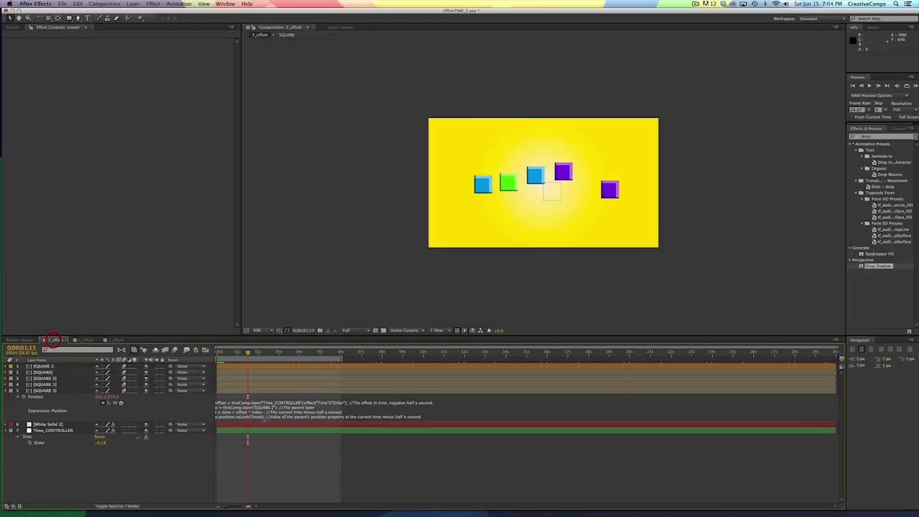
drag(226, 354, 289, 340)
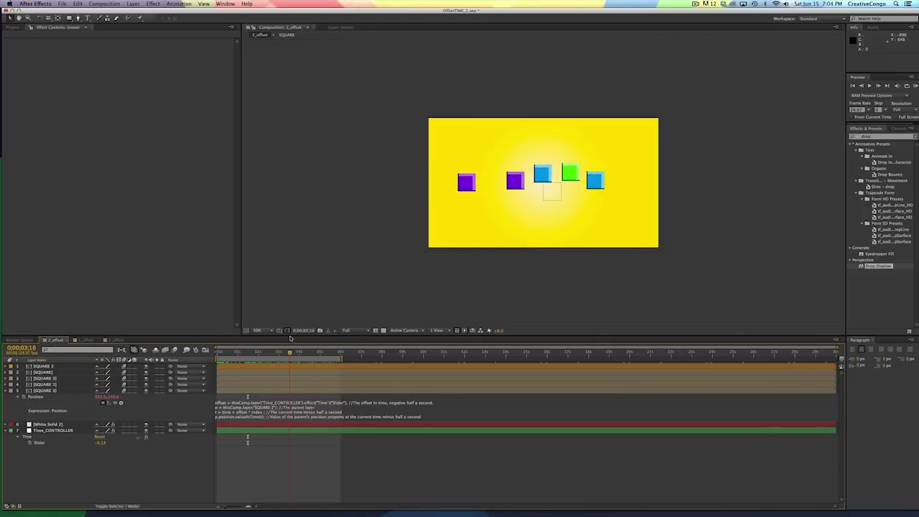
Step: In the 2_offset composition, set Time_CONTROLLER's Time slider to -0.17 and duplicate the SQUARE layer below SQUARE 2 three times
click(271, 430)
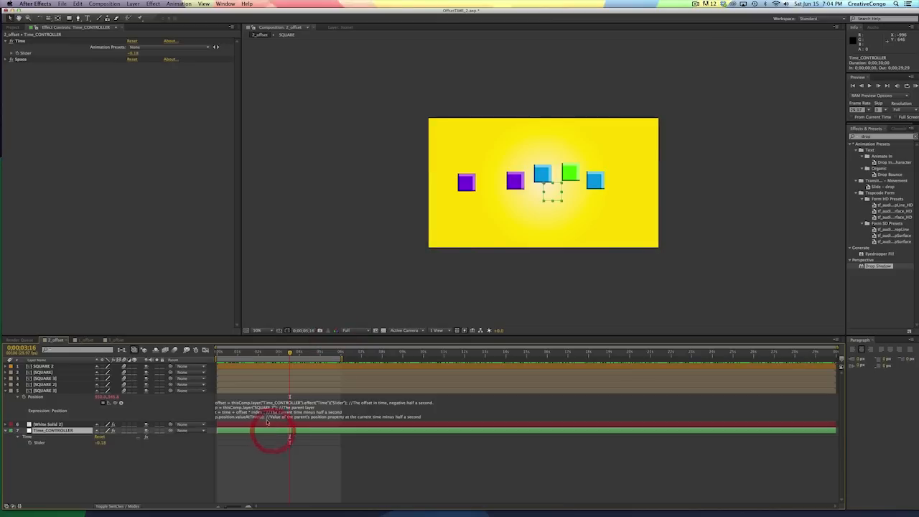
mouse_move(132, 56)
mouse_down()
mouse_move(146, 56)
mouse_move(114, 56)
mouse_move(136, 58)
mouse_up()
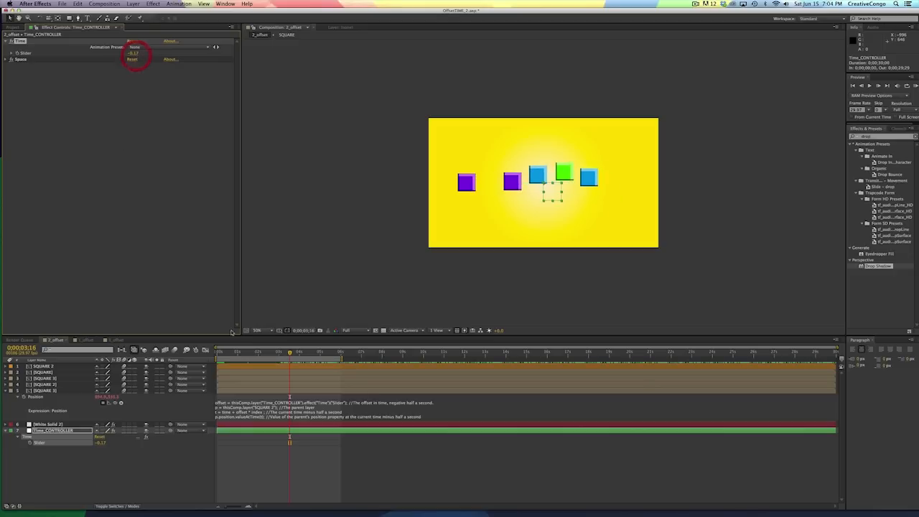
click(254, 373)
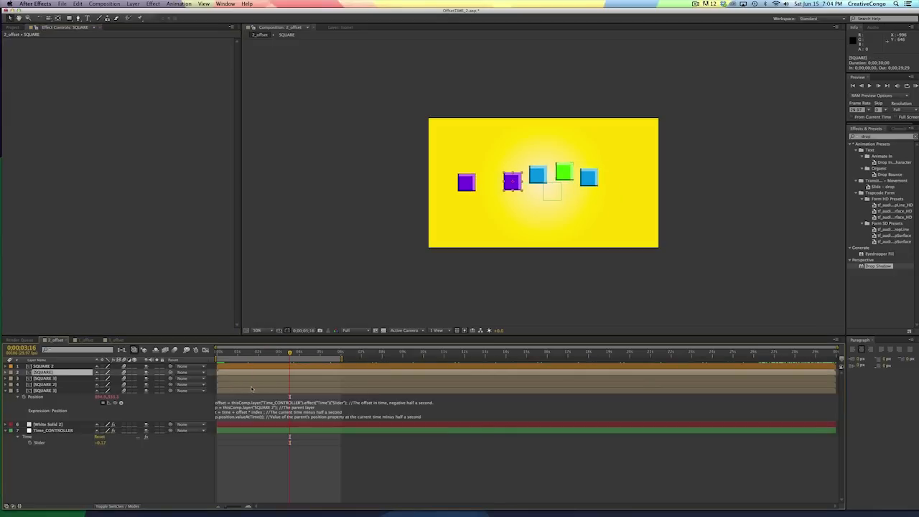
key(super+d)
key(super+d)
key(super+d)
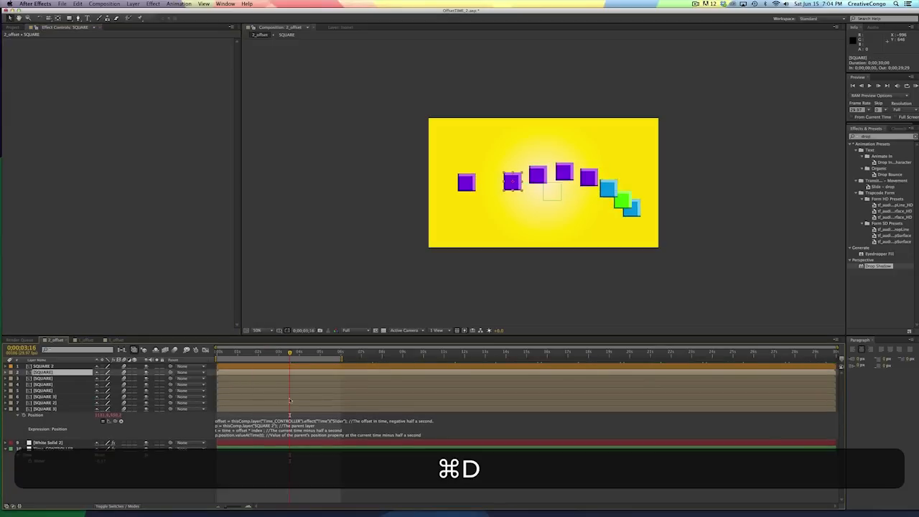
drag(289, 352, 328, 354)
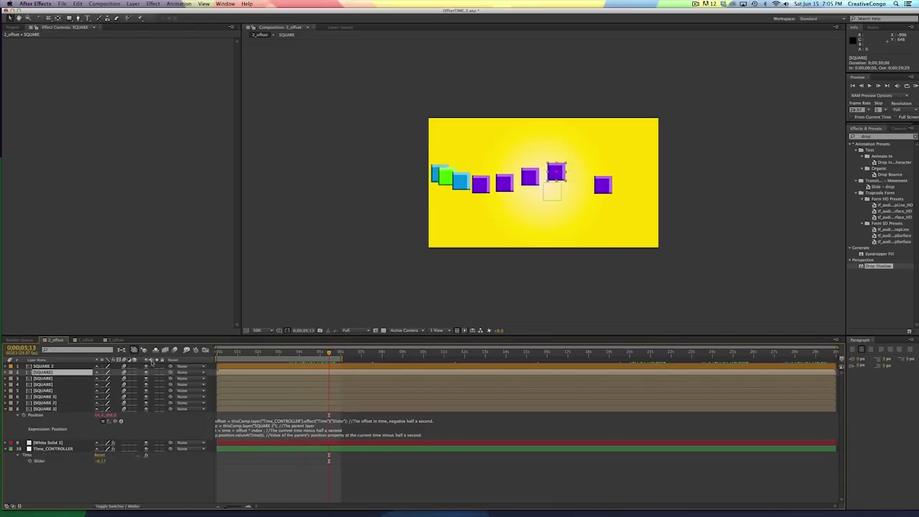
Step: Open the 3_offset composition and scrub through its time displacement animation
click(113, 340)
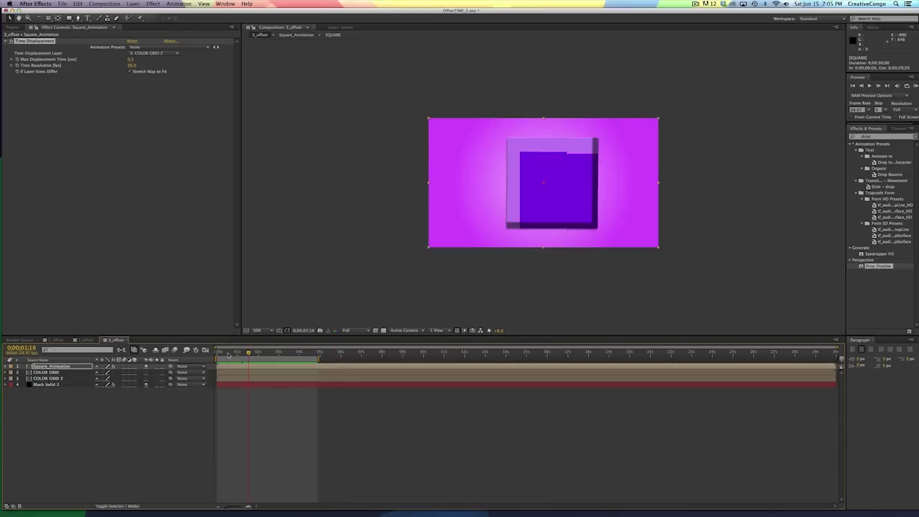
drag(222, 352, 243, 356)
click(240, 385)
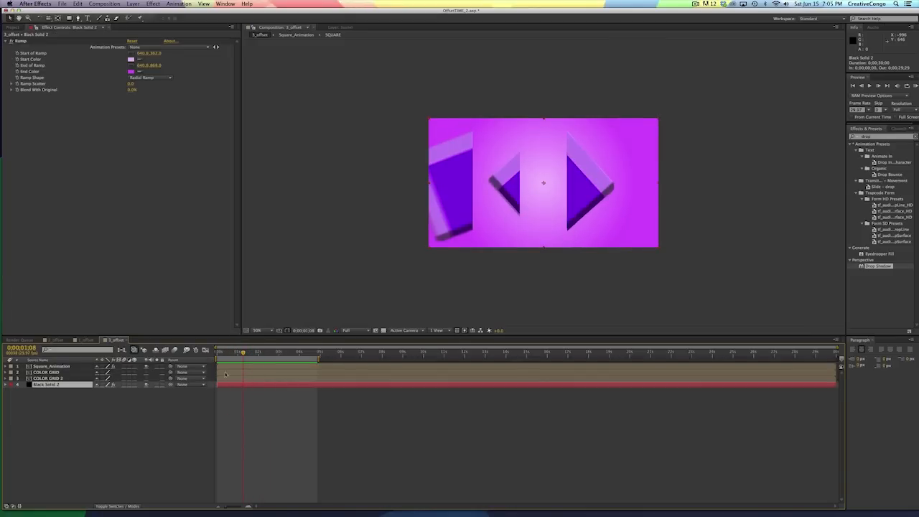
Step: Set the Square_Animation layer's Time Displacement Layer to COLOR GRID and preview the start of the animation
click(226, 366)
click(147, 54)
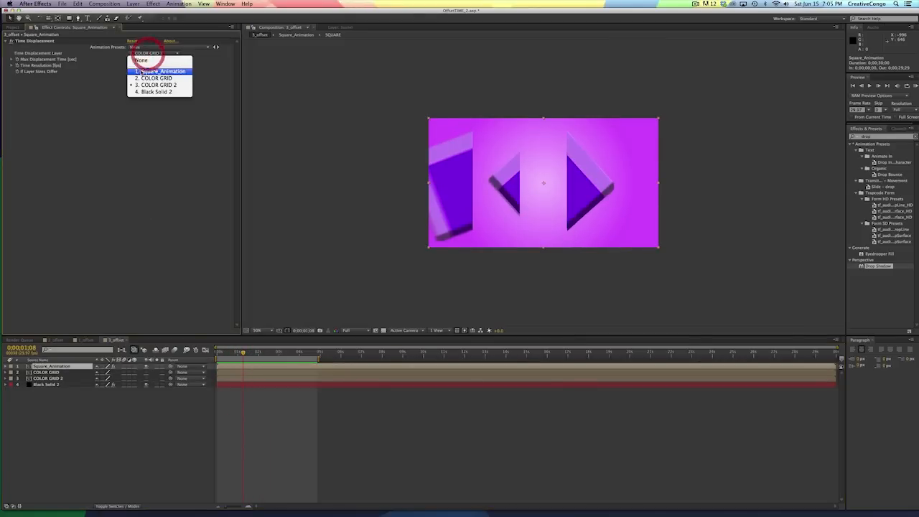
click(151, 78)
click(217, 351)
drag(217, 352, 253, 352)
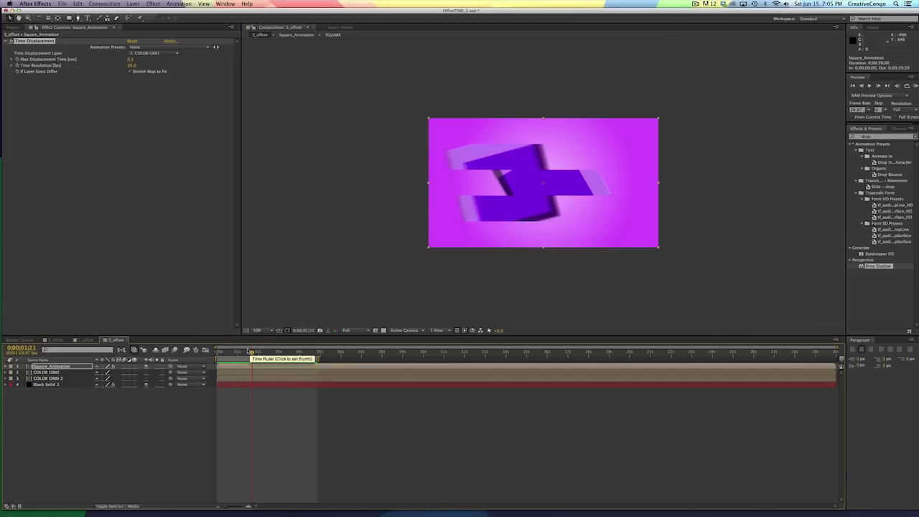
Step: Switch to Safari, look over the Wiggle and Loop tutorial page on Vimeo, and scrub its video to about 00:36
mouse_move(158, 511)
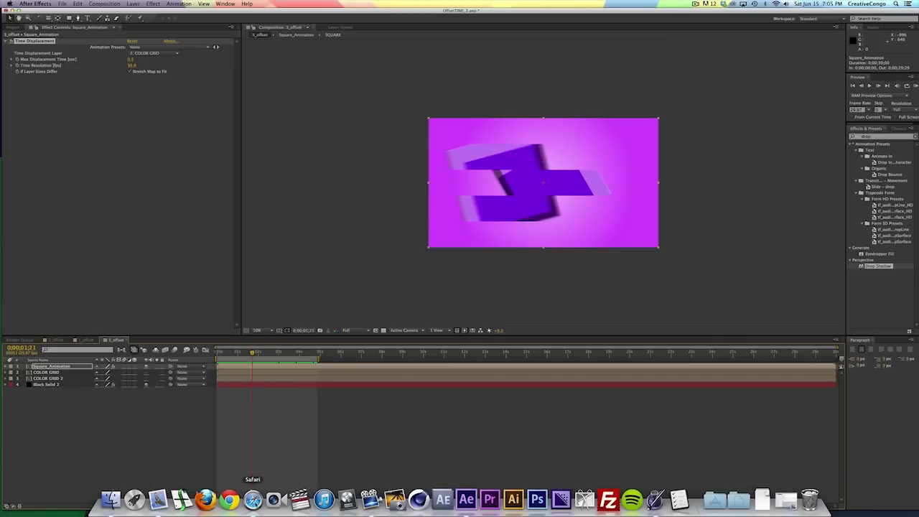
click(253, 498)
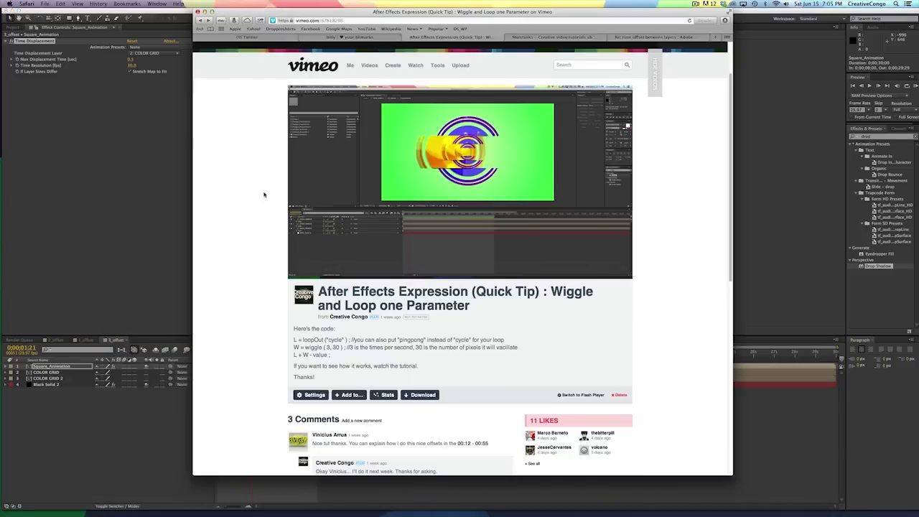
scroll(275, 322, down, 2)
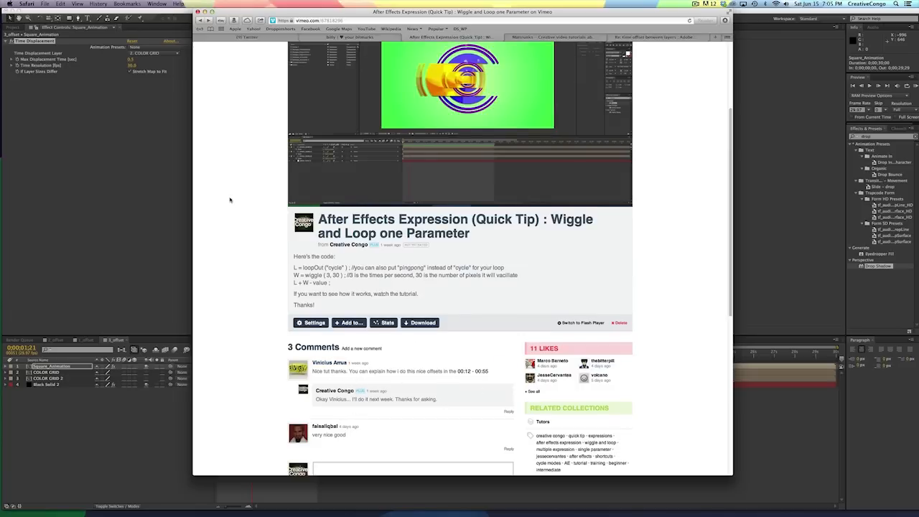
scroll(256, 246, up, 2)
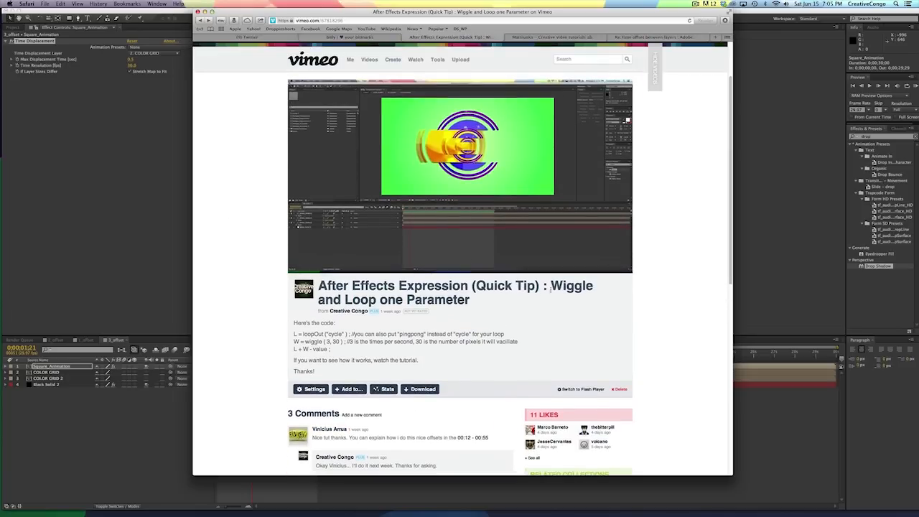
mouse_move(313, 115)
click(341, 264)
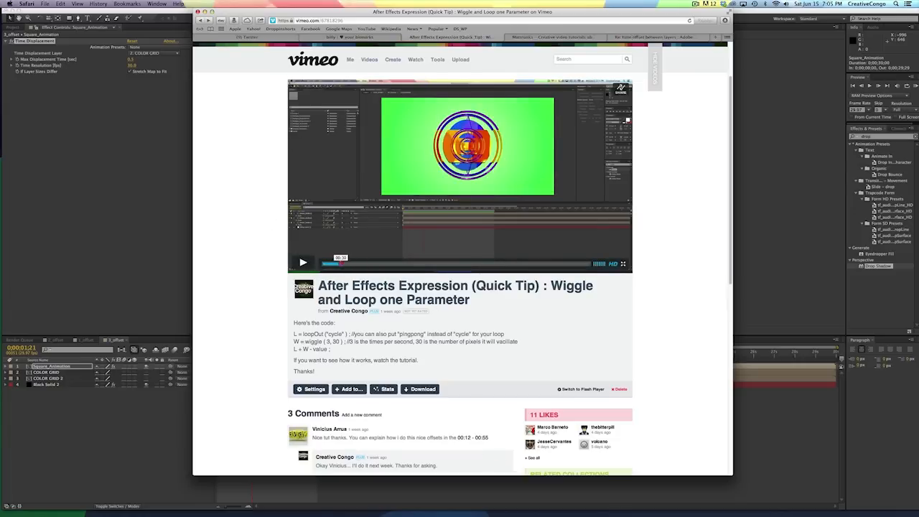
drag(341, 263, 345, 263)
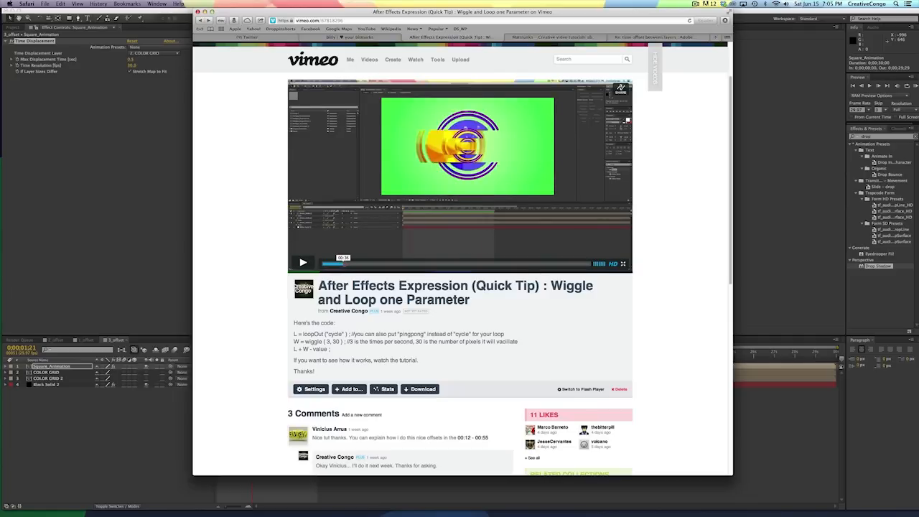
Step: Open the first commenter's Vimeo profile and browse the list of channels they follow
scroll(230, 347, down, 1)
click(331, 400)
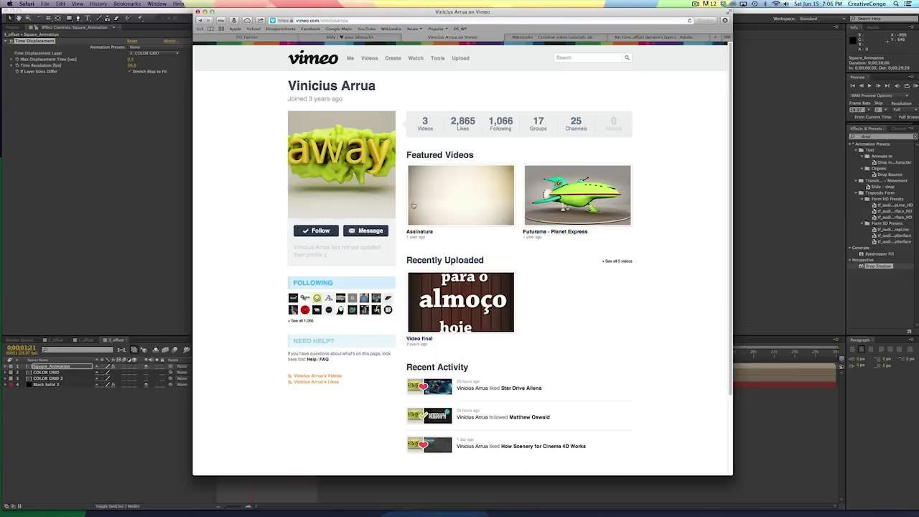
click(575, 122)
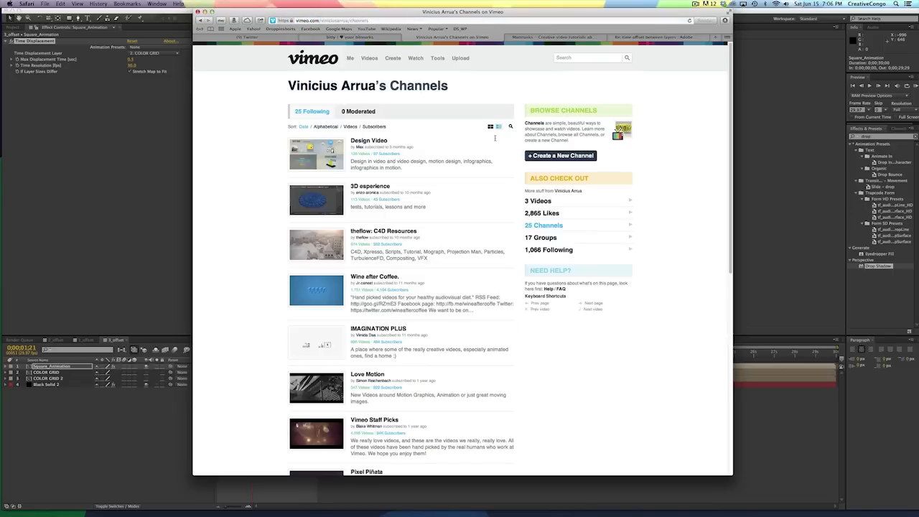
scroll(267, 161, down, 10)
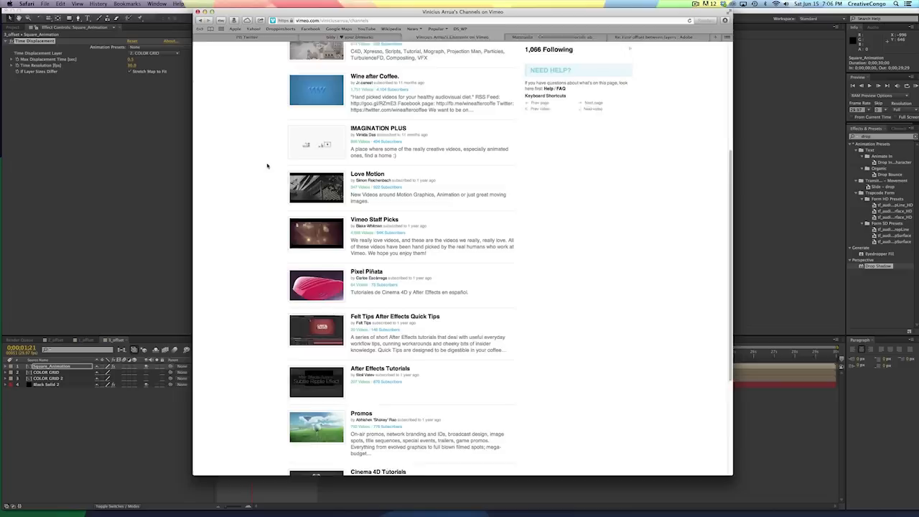
scroll(266, 167, down, 1)
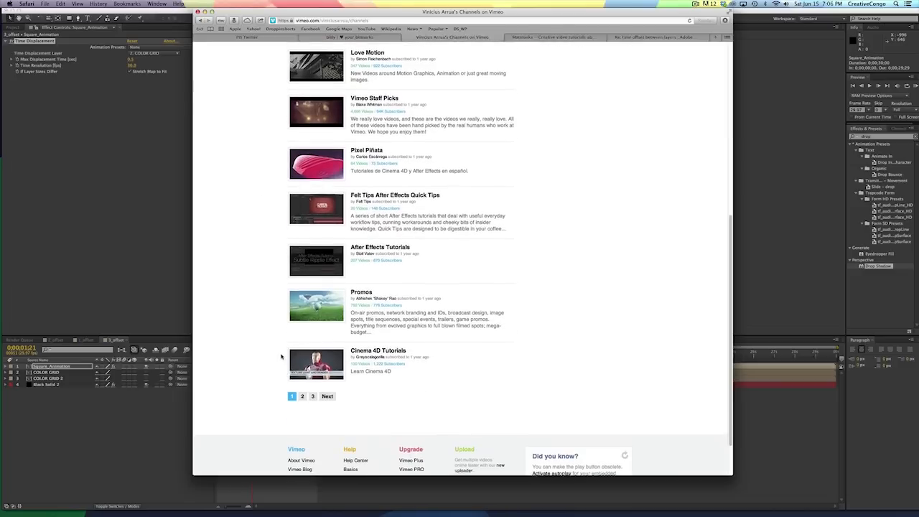
scroll(280, 357, up, 1)
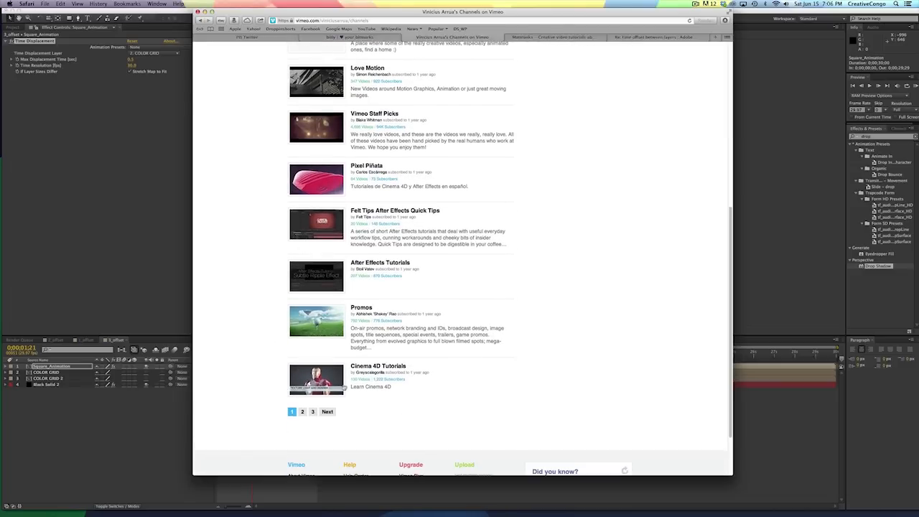
scroll(273, 297, up, 2)
scroll(279, 267, up, 10)
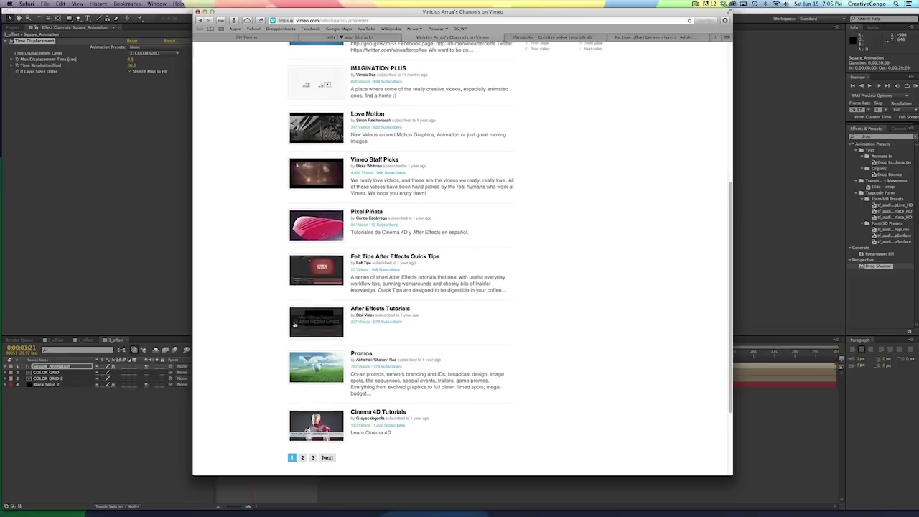
scroll(284, 215, up, 4)
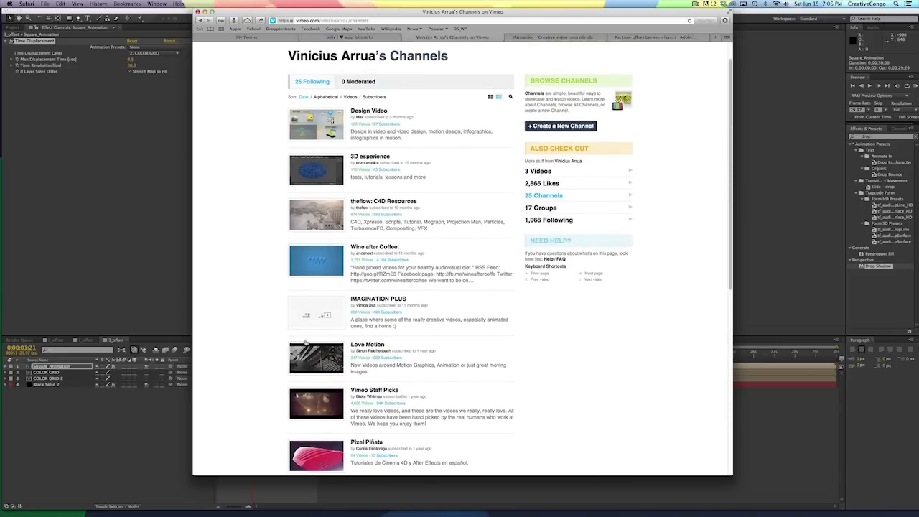
scroll(296, 312, down, 9)
scroll(264, 378, up, 6)
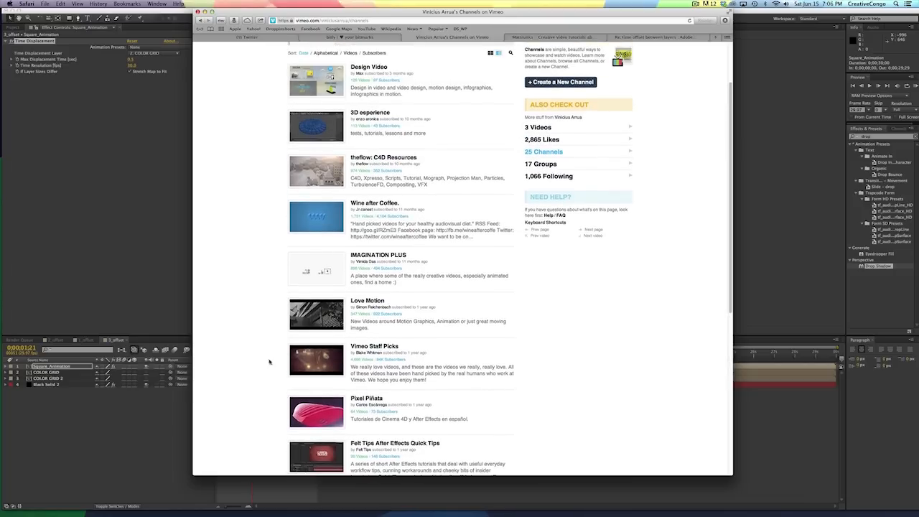
Step: Return to After Effects and create a new composition 1280 px wide and 720 px high
click(205, 13)
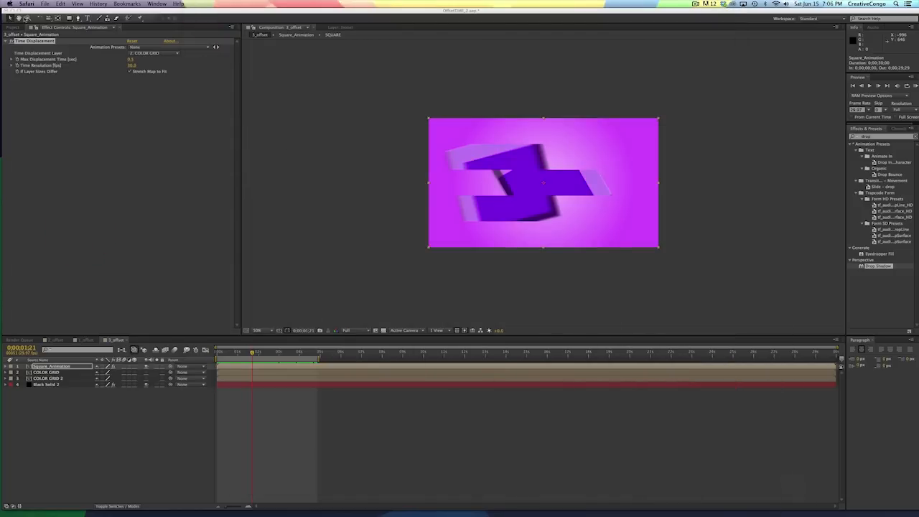
click(13, 28)
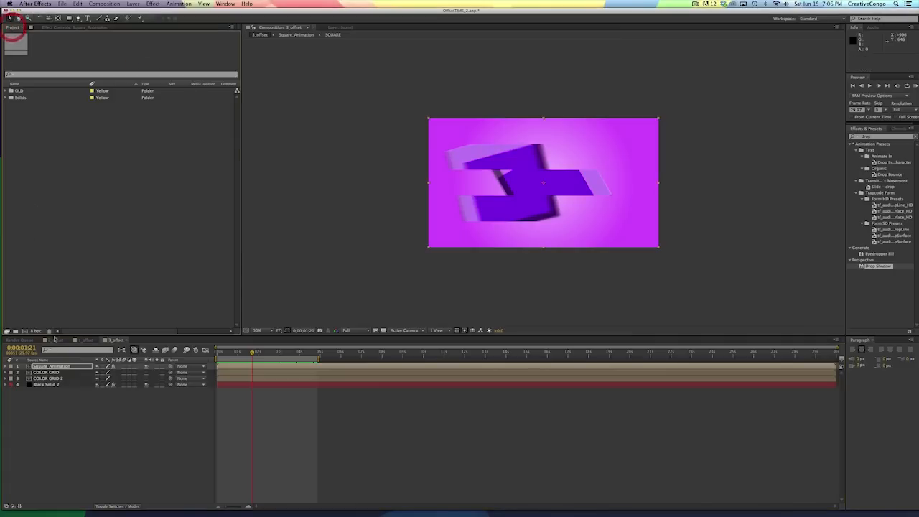
click(24, 331)
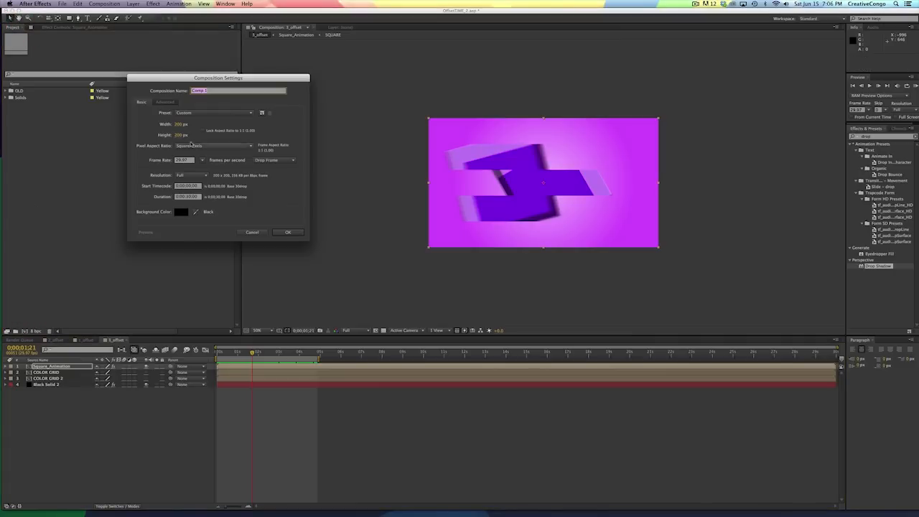
double_click(179, 124)
text(1280)
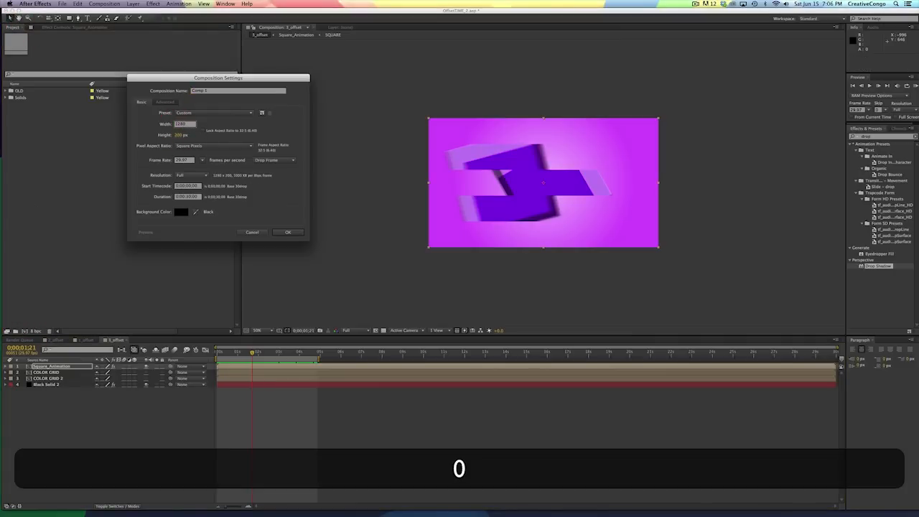
key(Tab)
text(720)
key(Return)
click(149, 402)
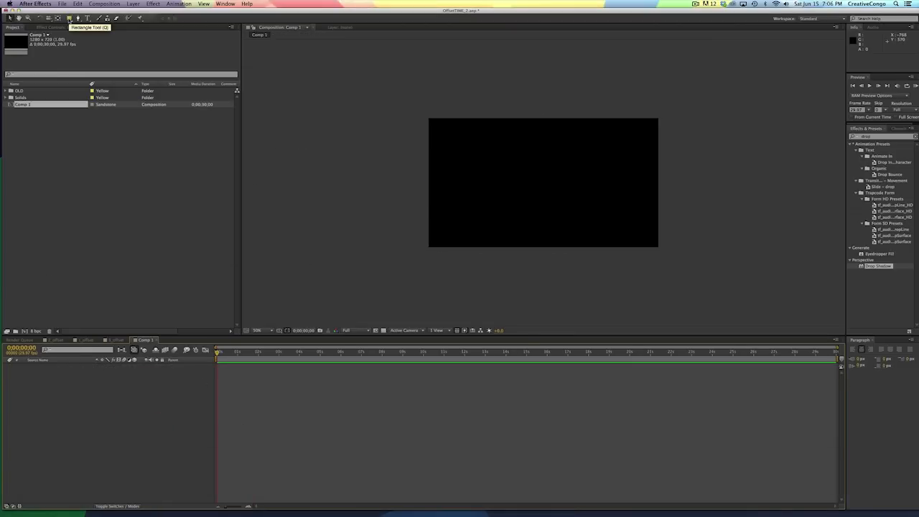
Step: Add a full-frame rectangle shape layer with a solid blue fill and a 0 px stroke
double_click(69, 18)
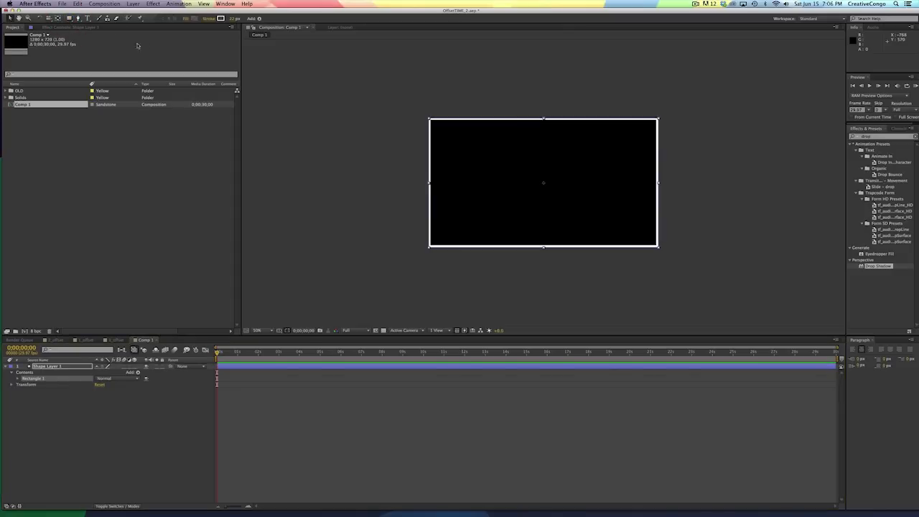
click(191, 18)
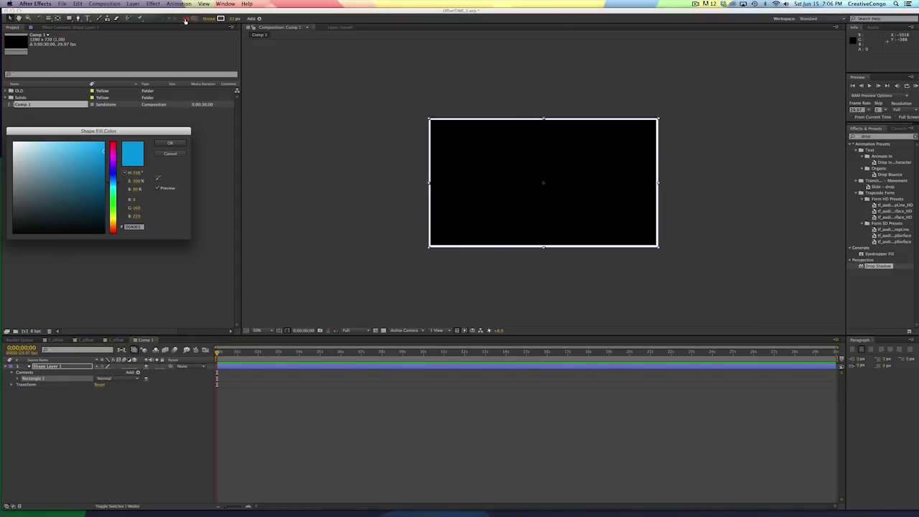
click(167, 155)
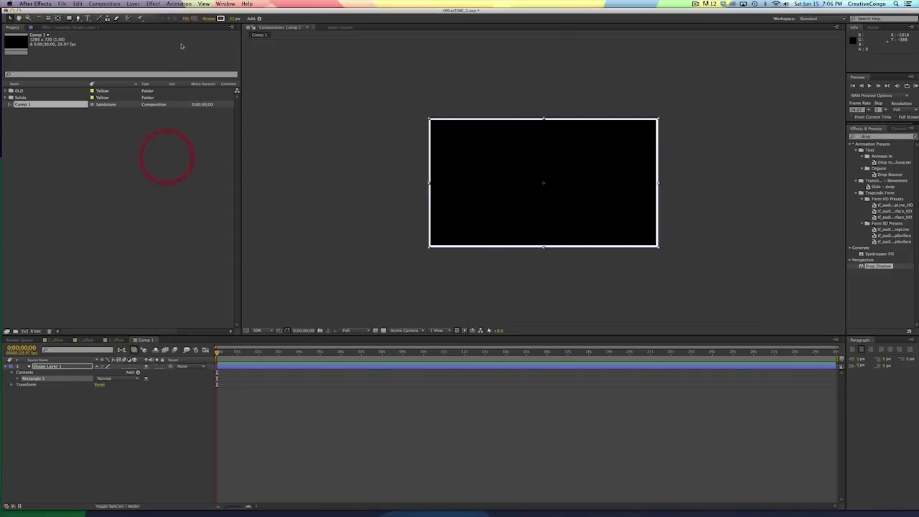
click(185, 19)
click(356, 245)
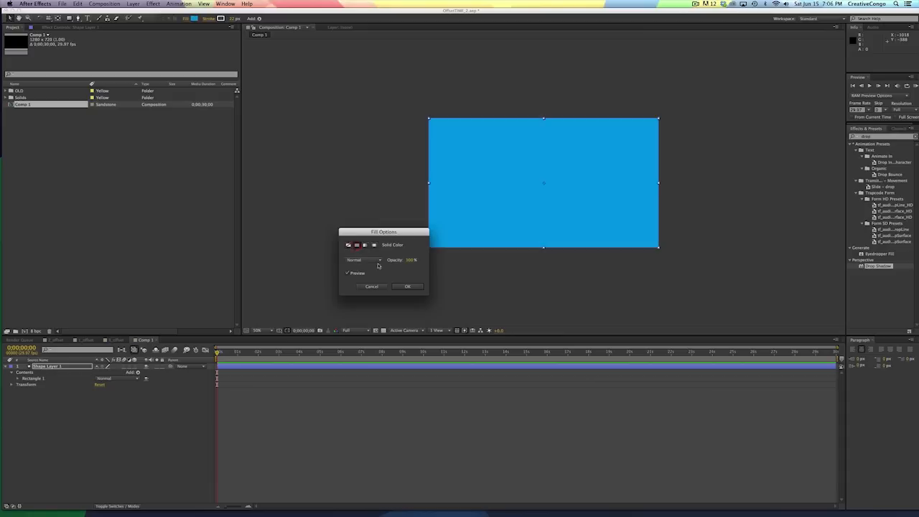
click(402, 287)
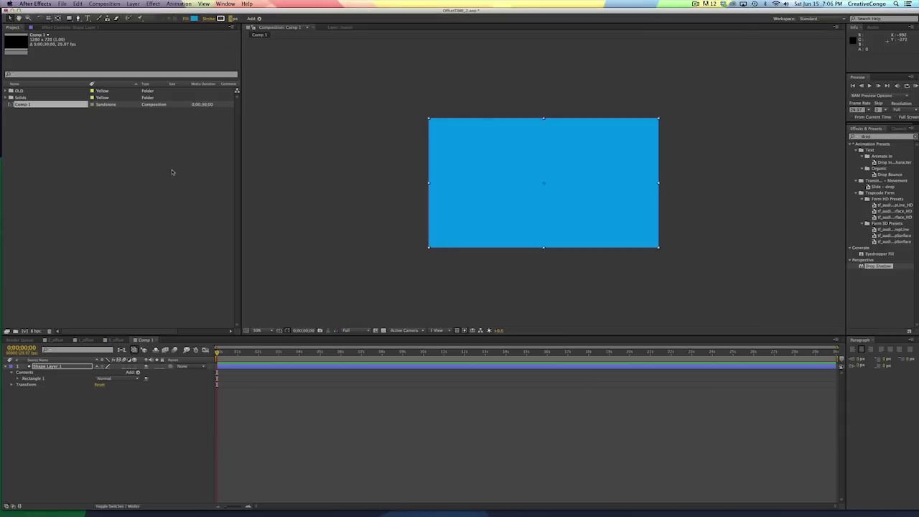
Step: Set the rectangle path's size to 200 by 200 in the shape layer's contents
click(52, 371)
click(17, 378)
click(24, 385)
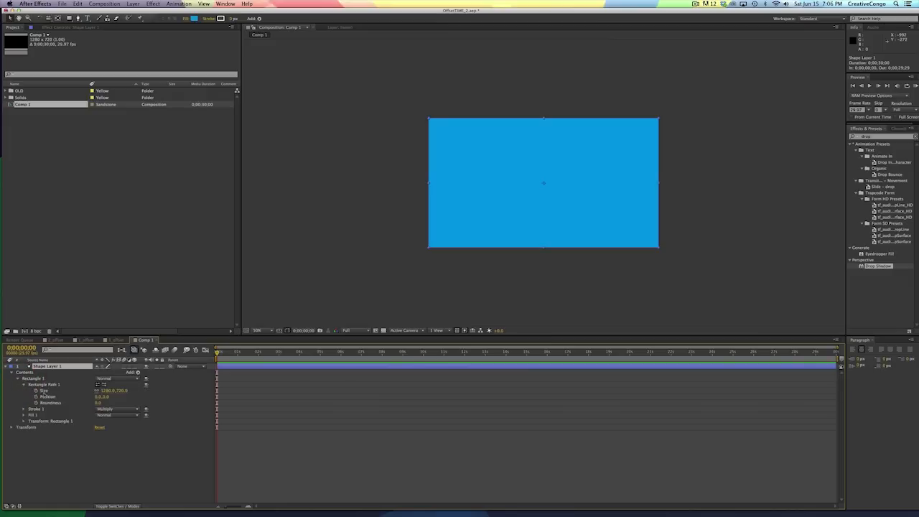
click(106, 391)
text(200)
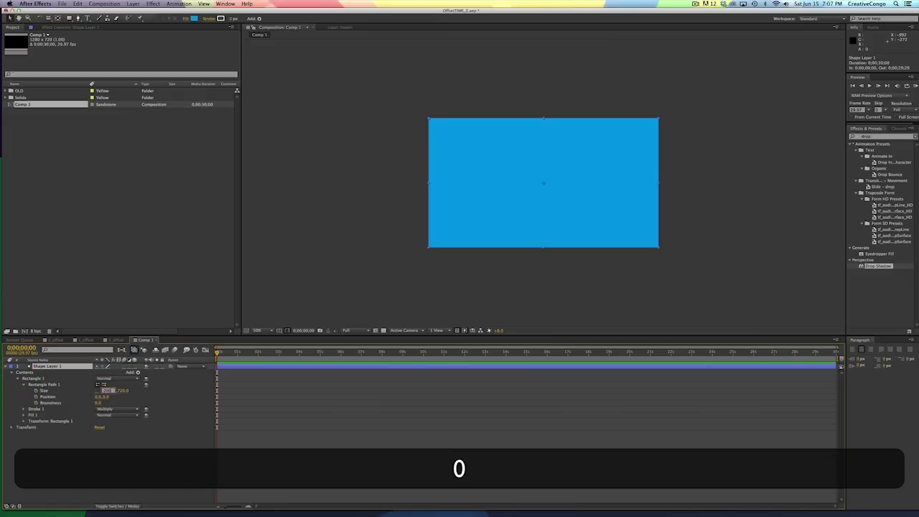
key(Tab)
text(200)
key(Return)
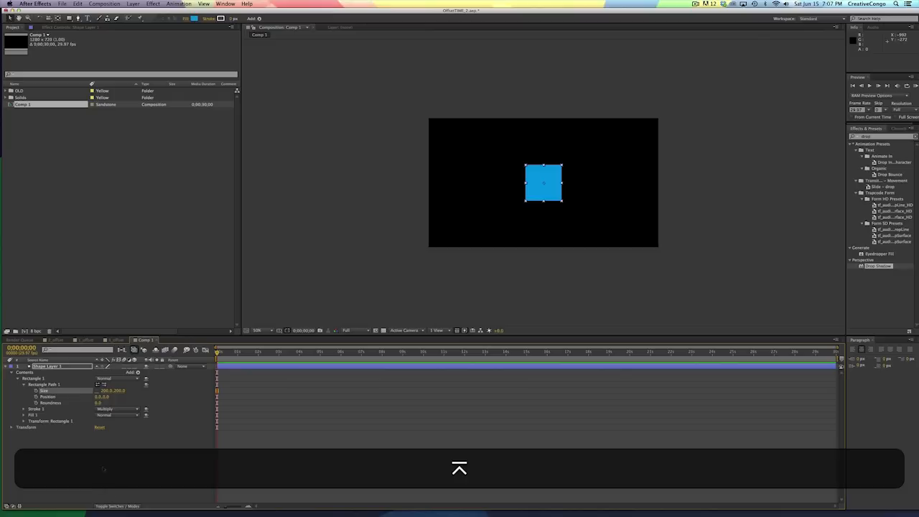
click(104, 467)
Step: Duplicate the blue square's shape layer and set the duplicate's fill to none
click(36, 366)
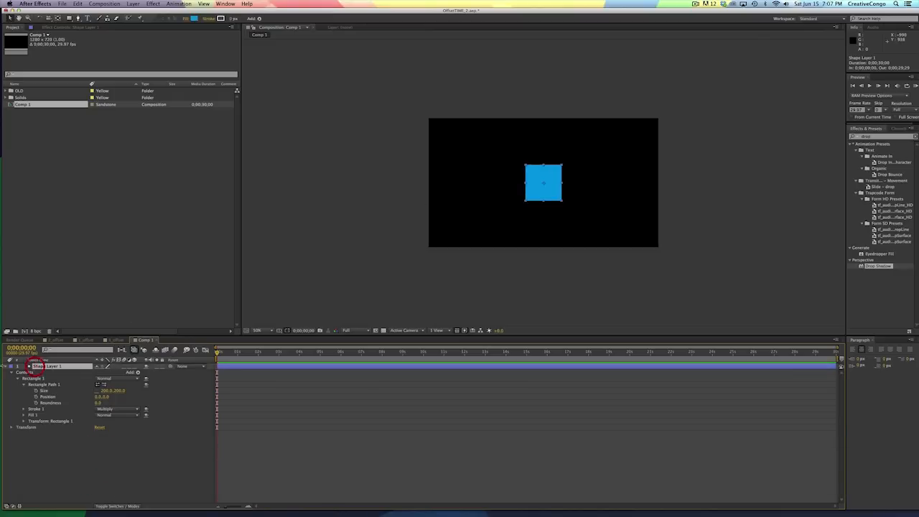
click(29, 366)
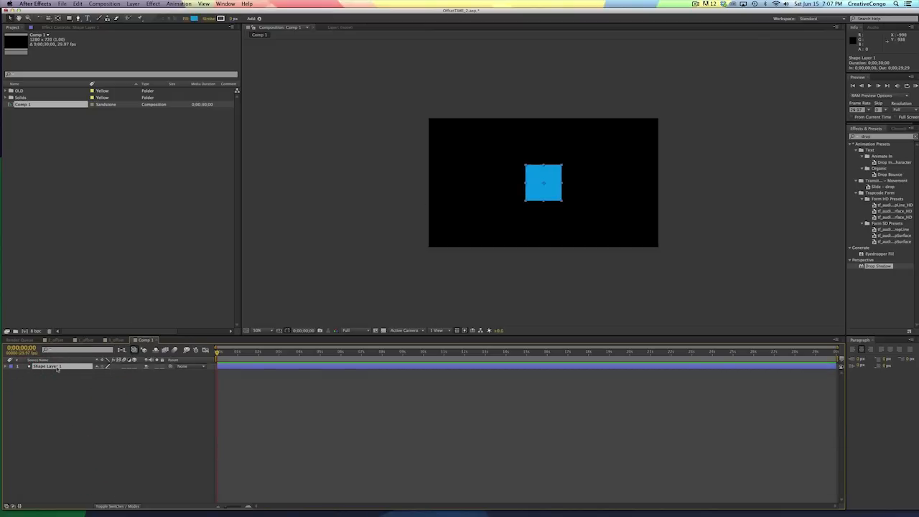
key(super+d)
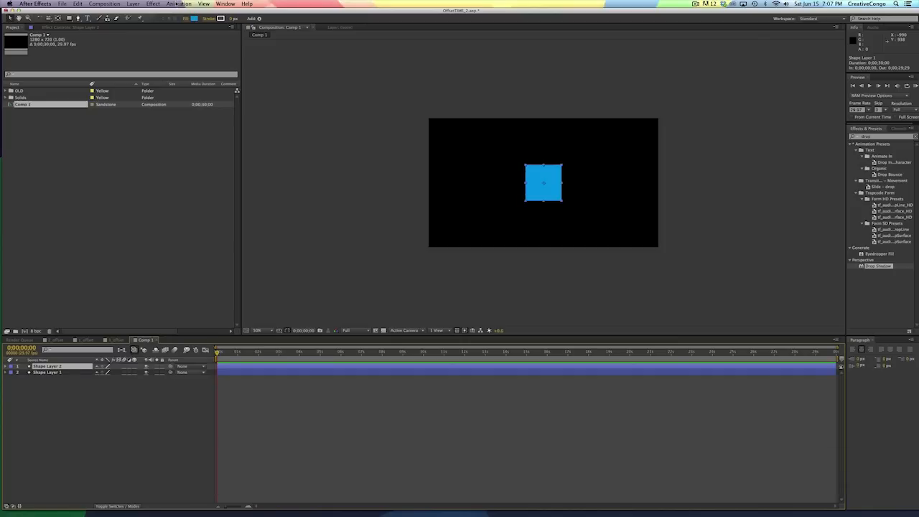
click(184, 18)
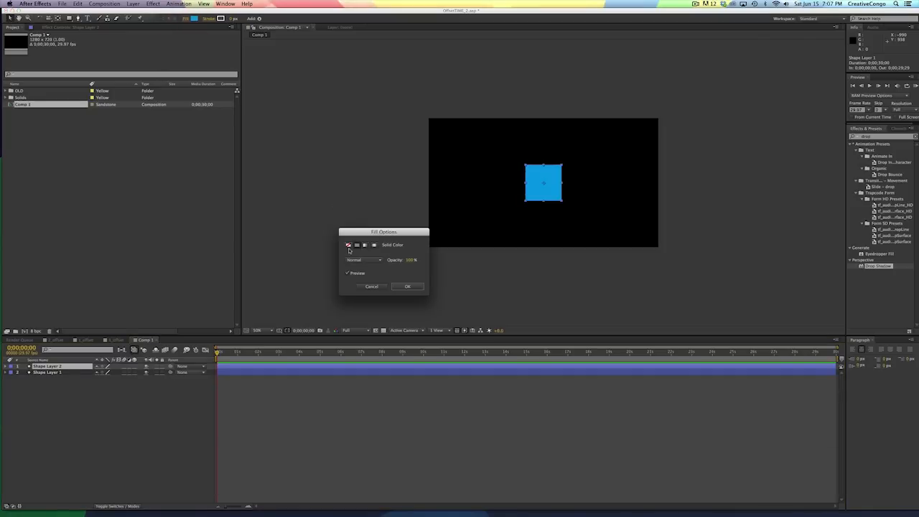
click(348, 246)
click(403, 286)
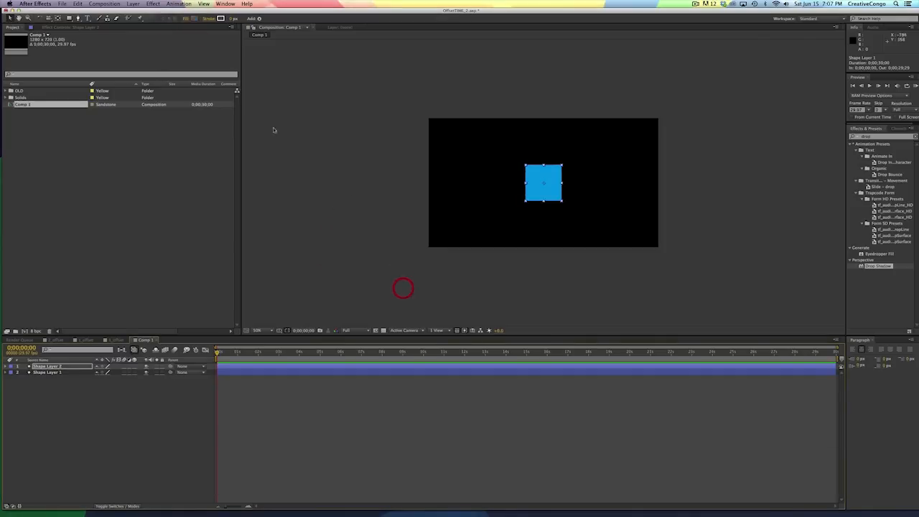
Step: Give the duplicate square a 25 px white stroke, keeping the existing stroke colour
click(220, 19)
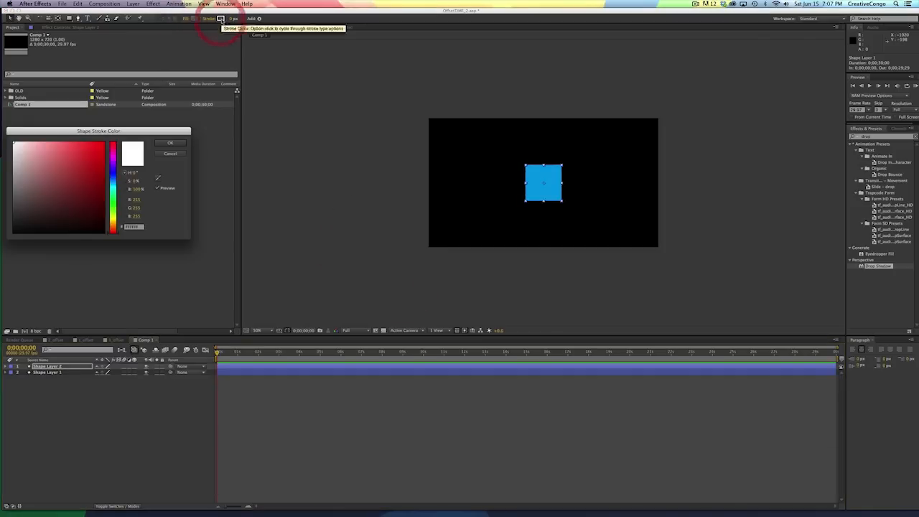
click(172, 155)
click(228, 19)
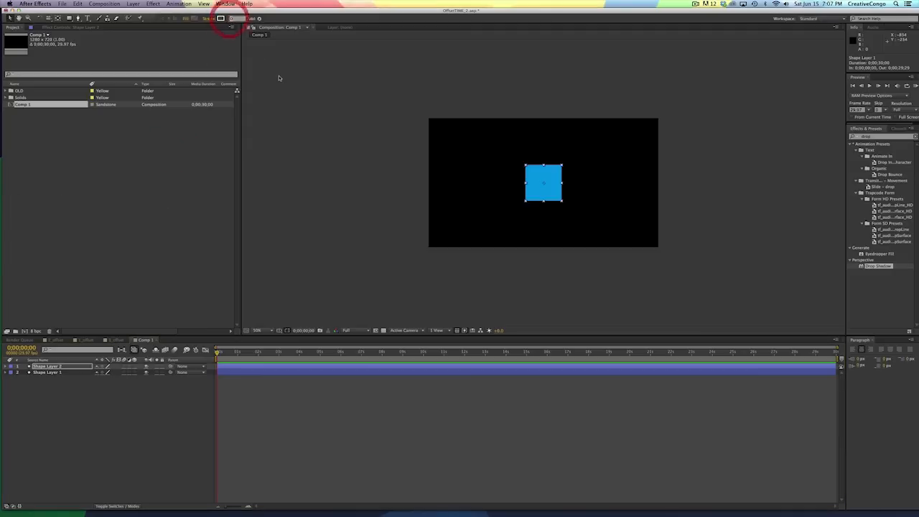
text(2)
key(Return)
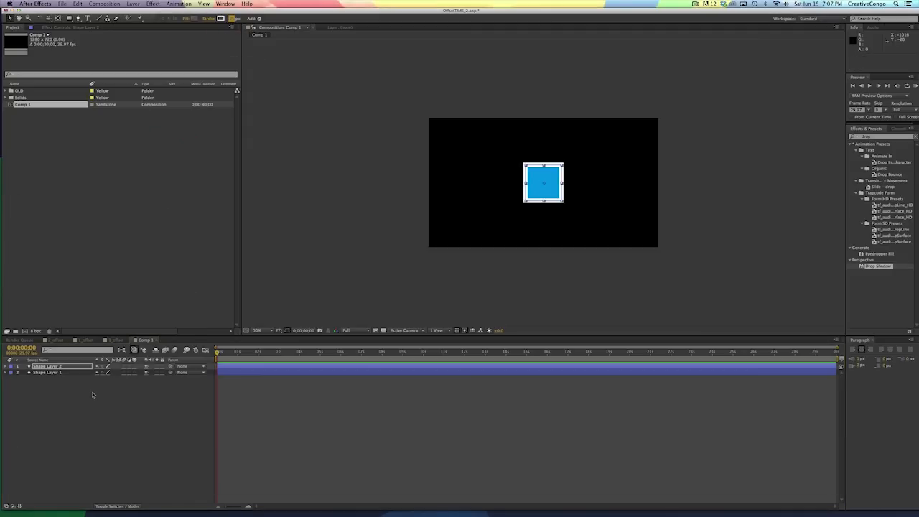
Step: Nudge the white outline layer down and left of the blue square, to position 626, 368
click(47, 366)
key(Down)
key(Down)
key(Down)
key(Down)
key(Down)
key(Down)
key(Down)
key(Down)
key(Down)
key(Down)
key(Down)
key(Down)
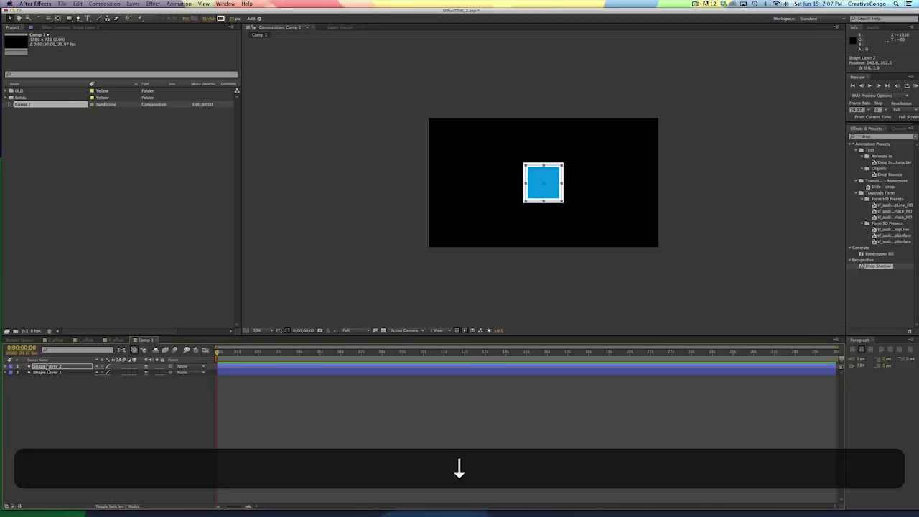
key(shift+Down)
key(Up)
key(Up)
key(Up)
key(Up)
key(Up)
key(Up)
key(Up)
key(Up)
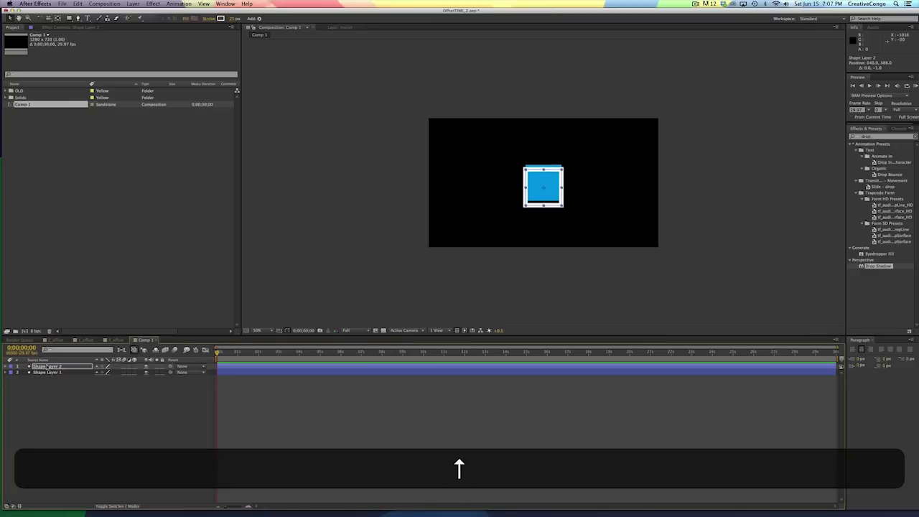
key(Up)
key(Up)
key(Up)
key(Up)
key(Up)
key(Up)
key(Left)
key(Left)
key(Left)
key(Left)
key(Left)
key(Left)
key(Left)
key(Left)
key(Left)
key(Left)
key(Left)
key(Left)
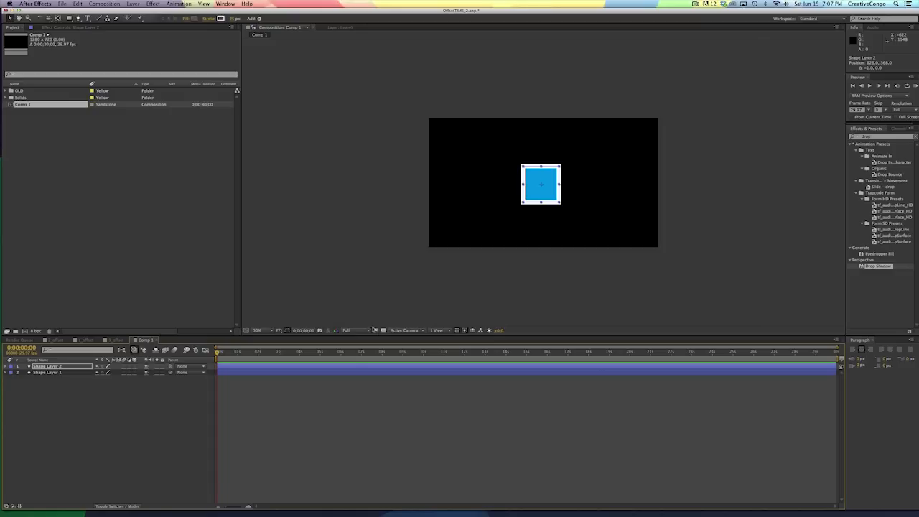
Step: Turn on the transparency grid and preserve underlying transparency on the white outline layer
click(386, 331)
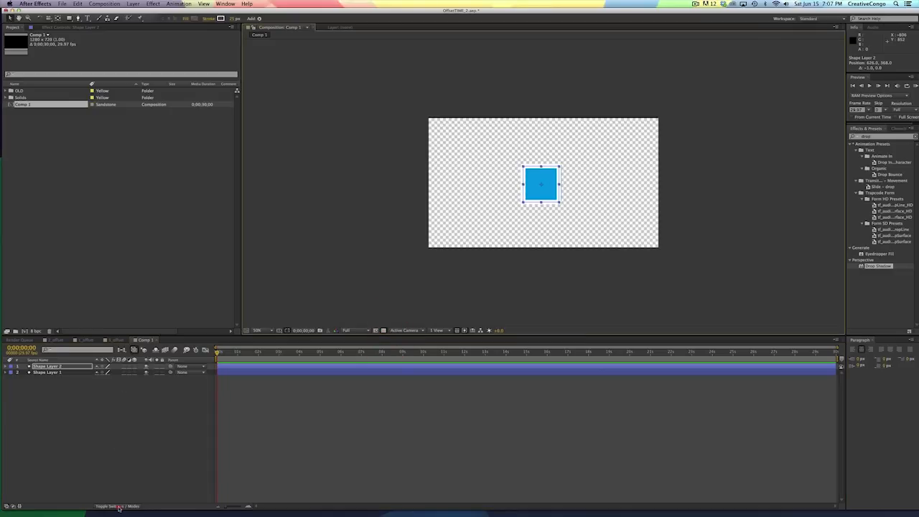
click(119, 506)
click(168, 367)
click(378, 436)
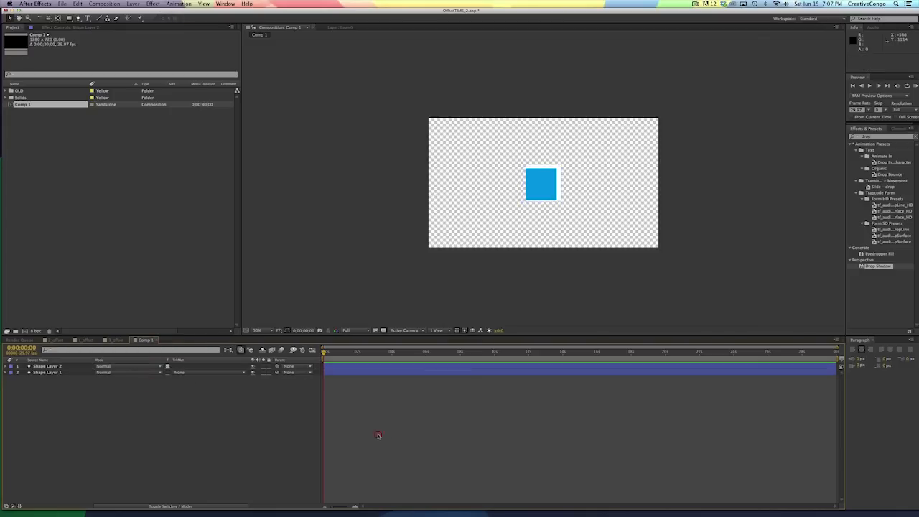
Step: Move the white outline around over the blue square and place it at about 628, 372
drag(559, 191, 605, 218)
drag(574, 214, 557, 190)
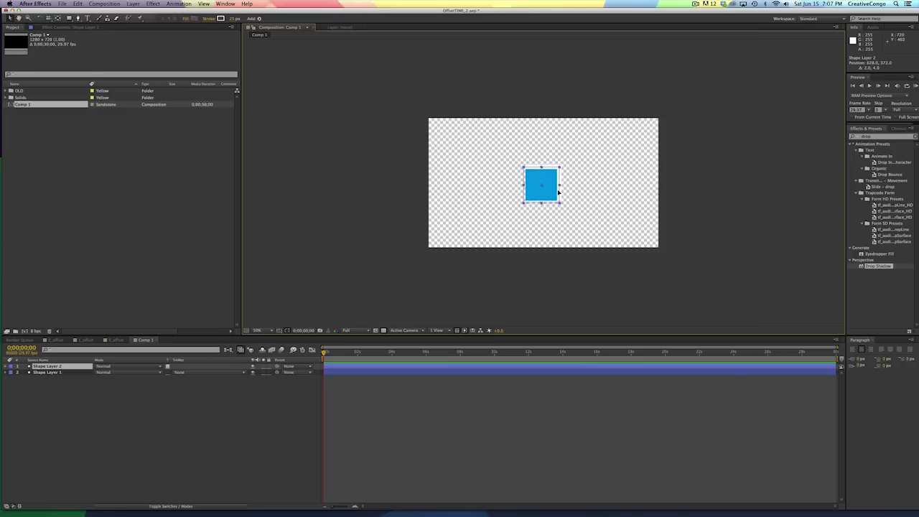
key(Return)
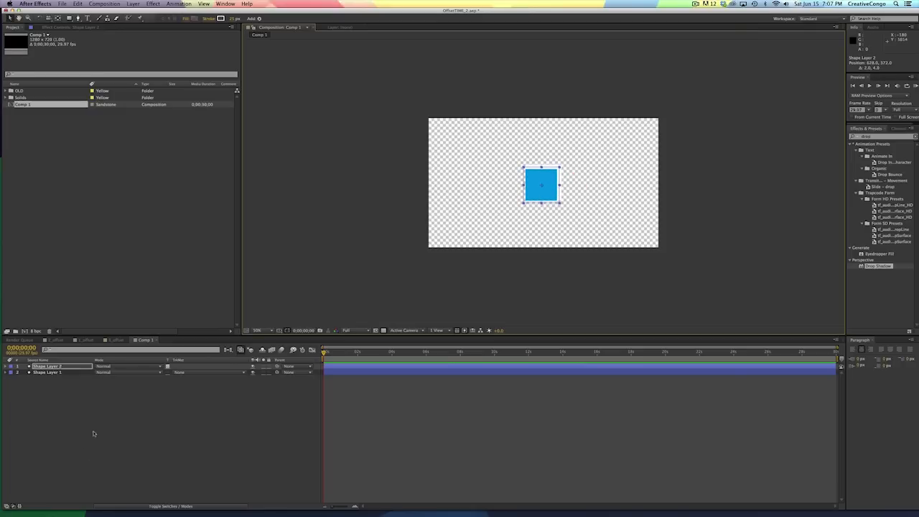
Step: Scale the white outline layer to 102% and nudge it slightly down
click(64, 366)
key(s)
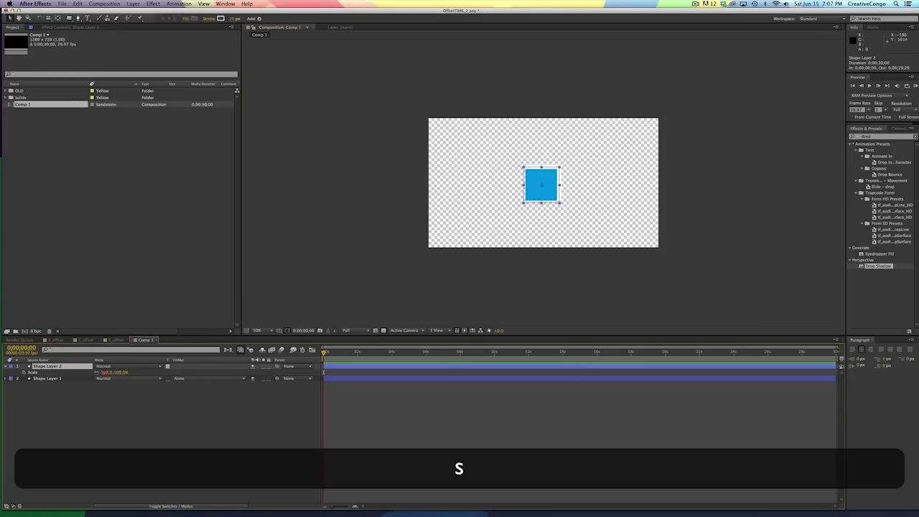
click(104, 372)
text(102)
key(Return)
key(Down)
key(Up)
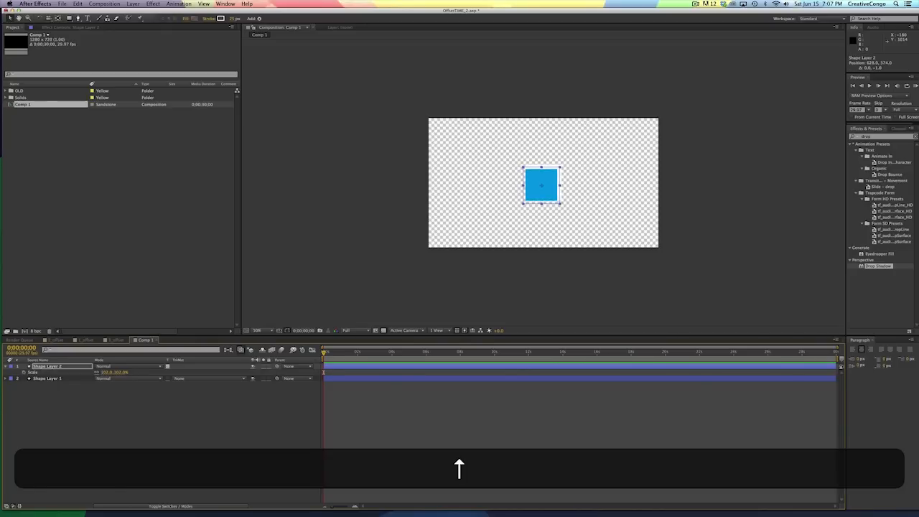
click(41, 430)
Step: Duplicate the white outline layer and move the copy up and right to about 648, 362
click(45, 367)
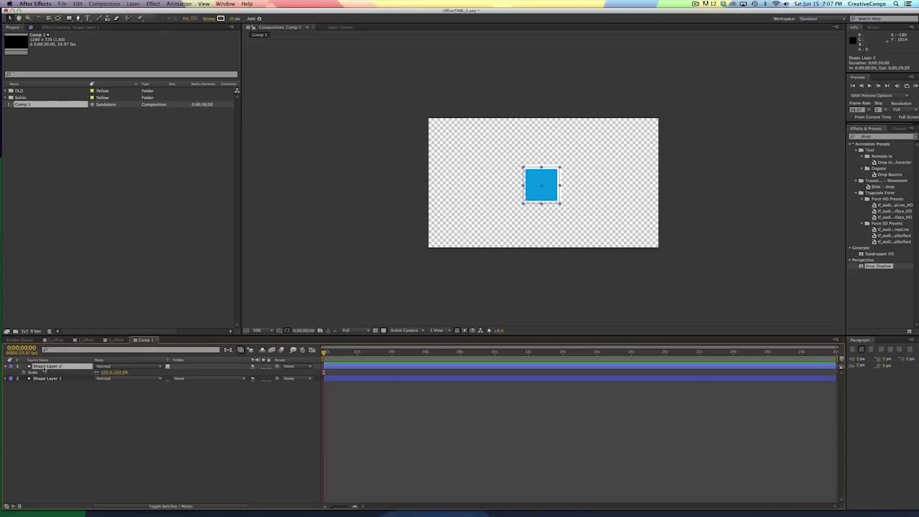
key(super+d)
drag(536, 197, 541, 193)
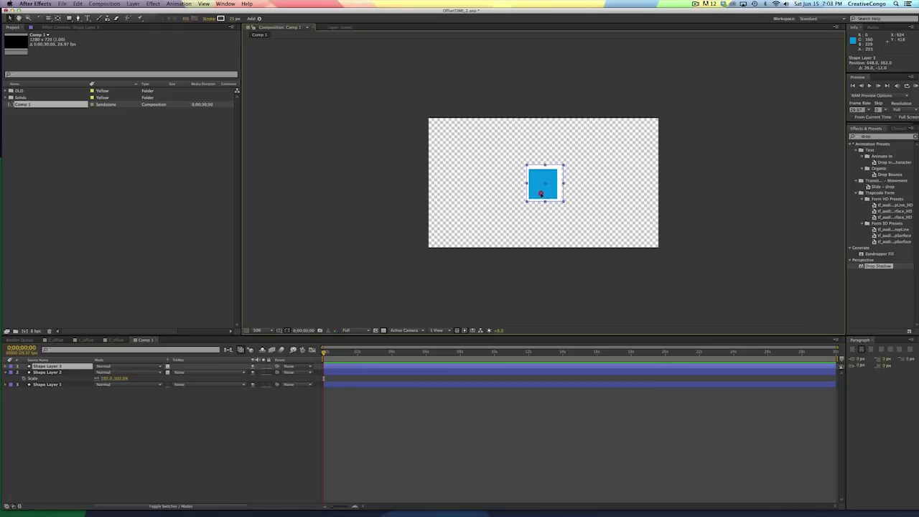
Step: Change the copied outline's stroke colour to black
click(39, 366)
click(221, 18)
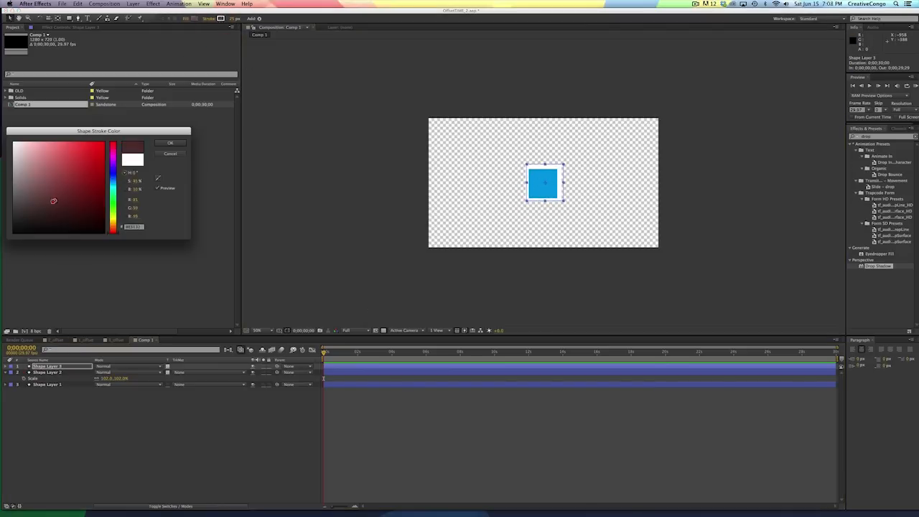
click(164, 145)
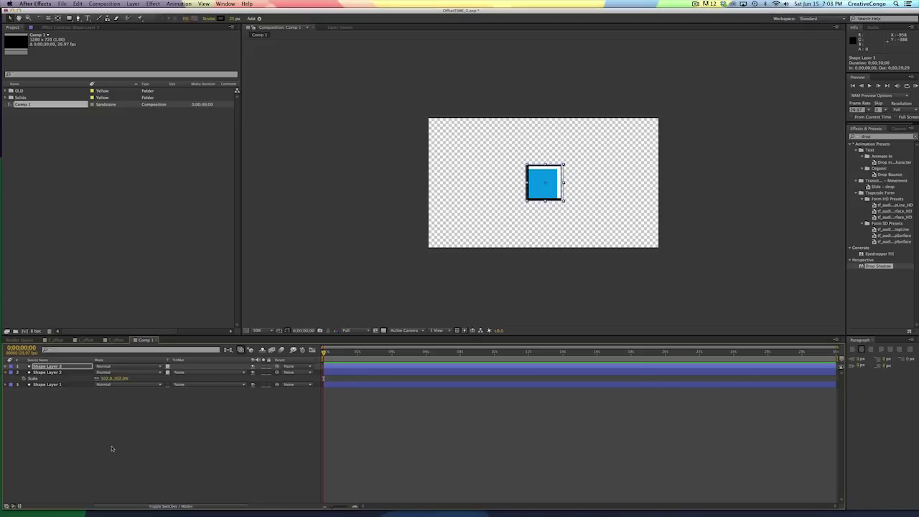
Step: Nudge the black outline 8 px up and 4 px to the right to form the shaded edges
key(Up)
key(Up)
key(Up)
key(Up)
key(Up)
key(Up)
key(Up)
key(Up)
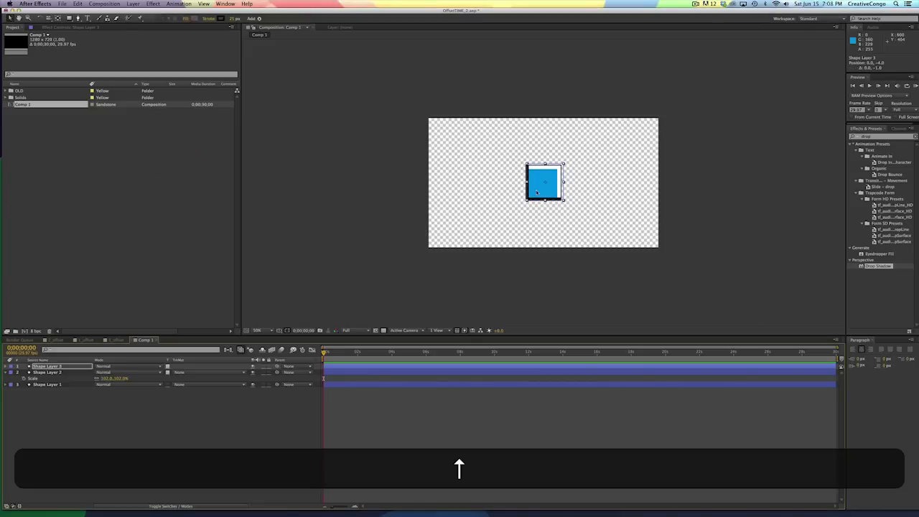
key(Right)
key(Right)
key(Right)
key(Right)
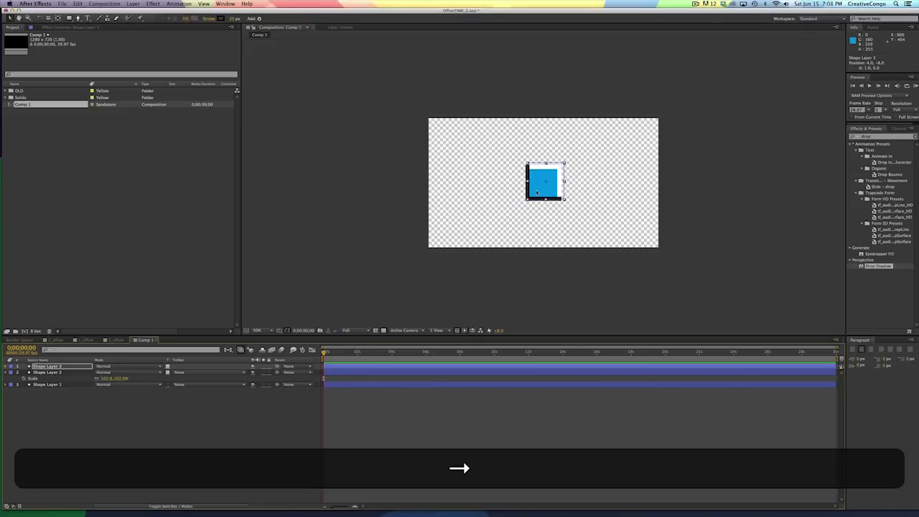
Step: Set the opacity of both the black and white outline layers to 35%
shift+click(62, 374)
key(t)
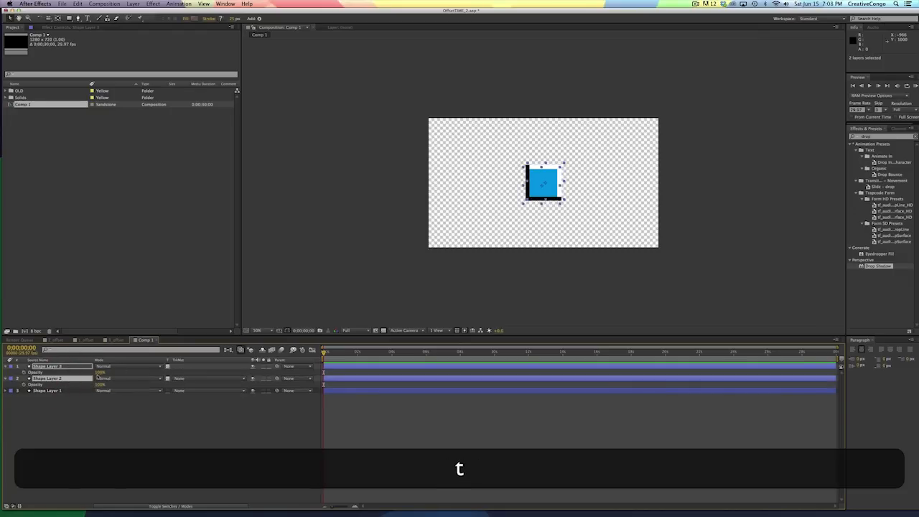
click(100, 372)
text(35)
key(Return)
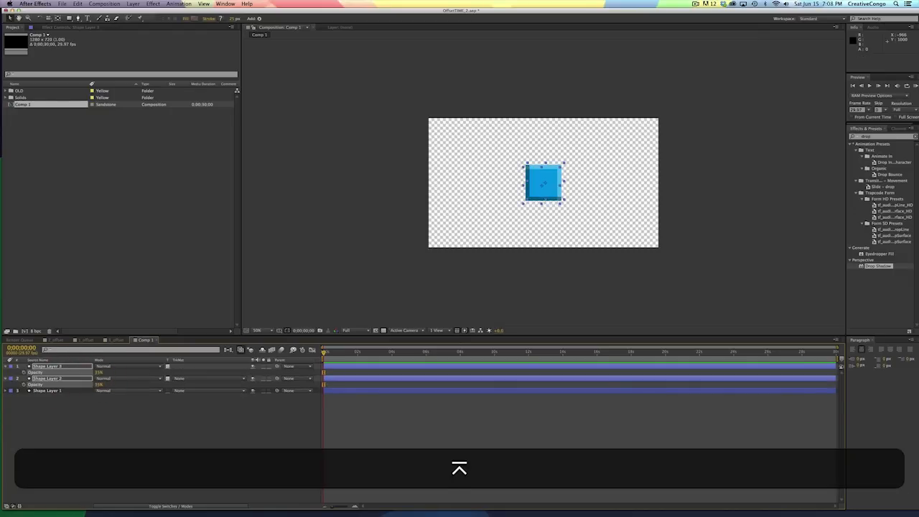
click(99, 460)
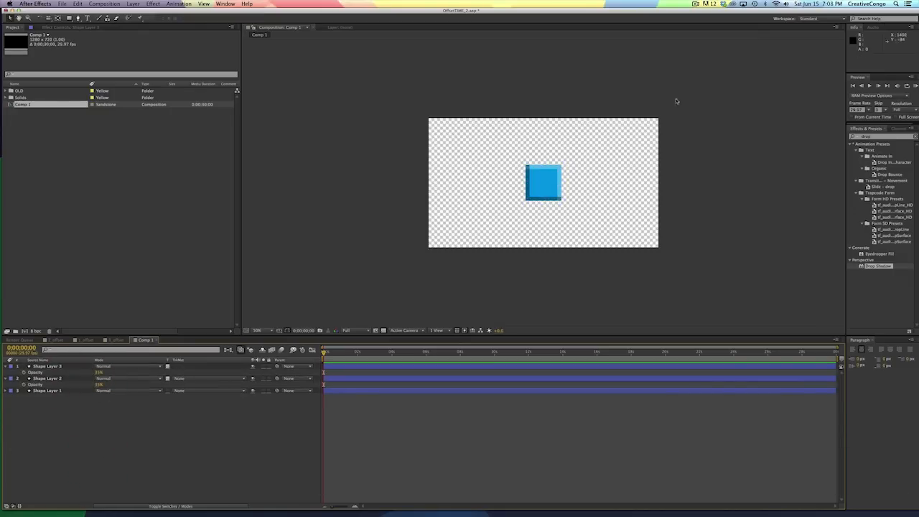
Step: Move the white outline layer, Shape Layer 2, above the black outline layer, Shape Layer 3, in the layer stack
click(50, 378)
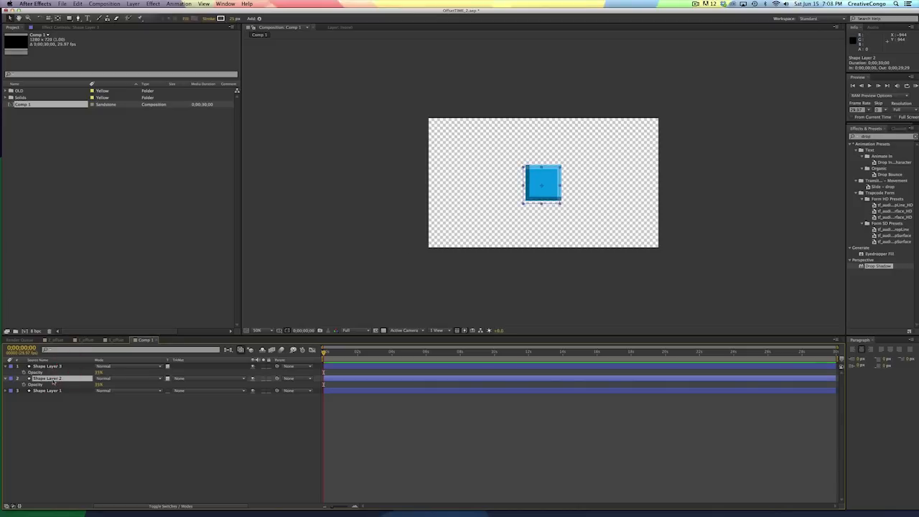
click(55, 366)
click(59, 427)
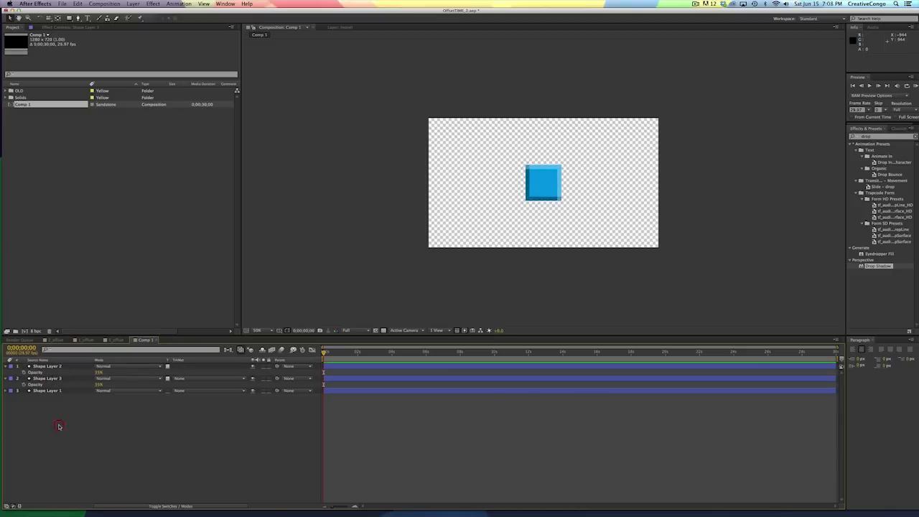
Step: Pre-compose all three shape layers into a new composition named SQUARE, moving all attributes into it
click(50, 366)
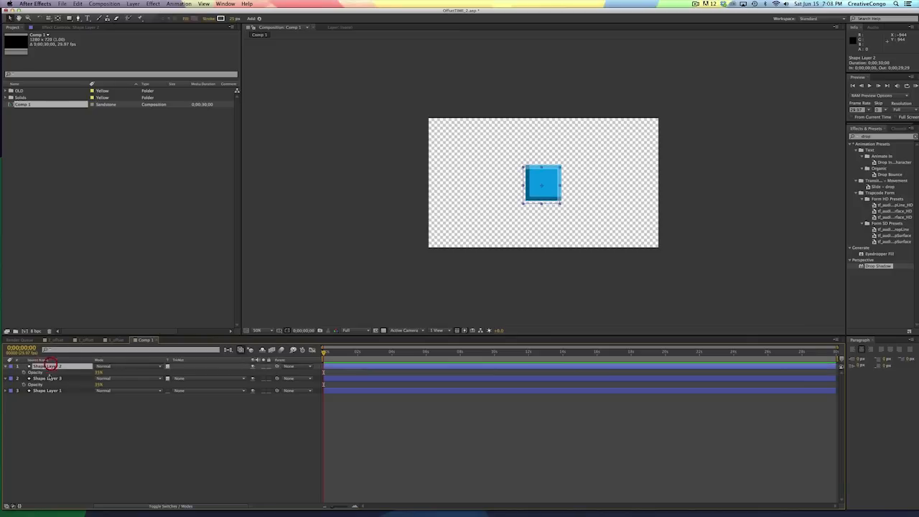
shift+click(48, 391)
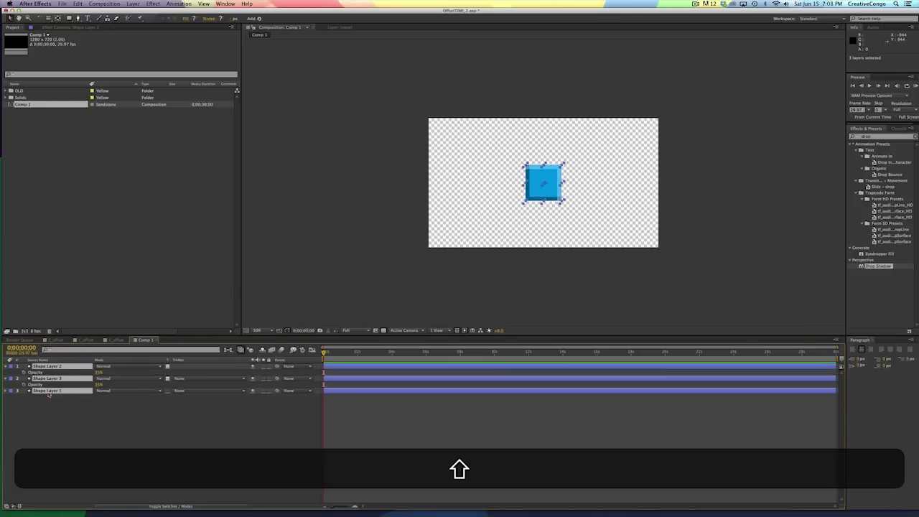
key(shift+super+c)
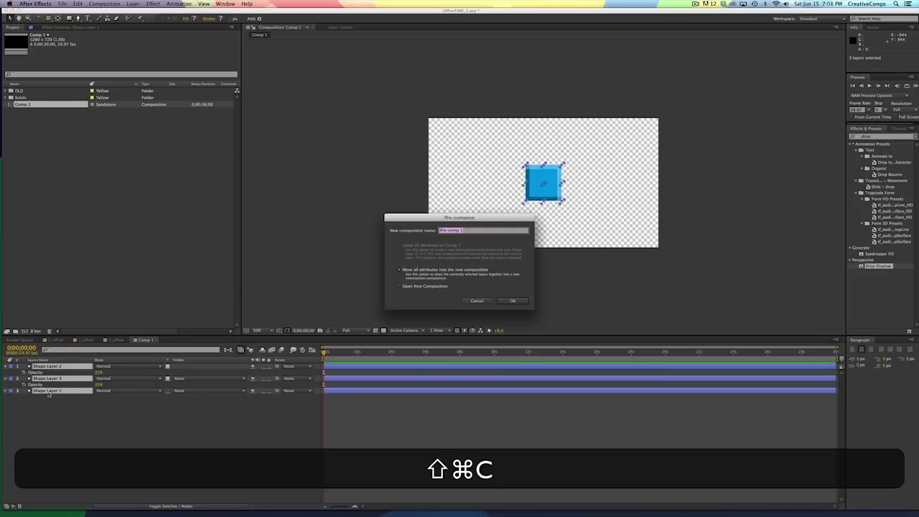
text(SQR)
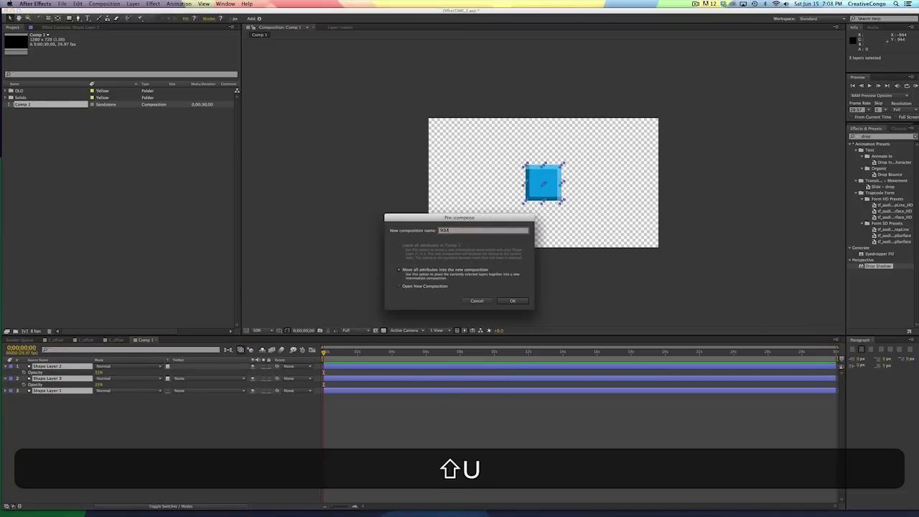
key(Escape)
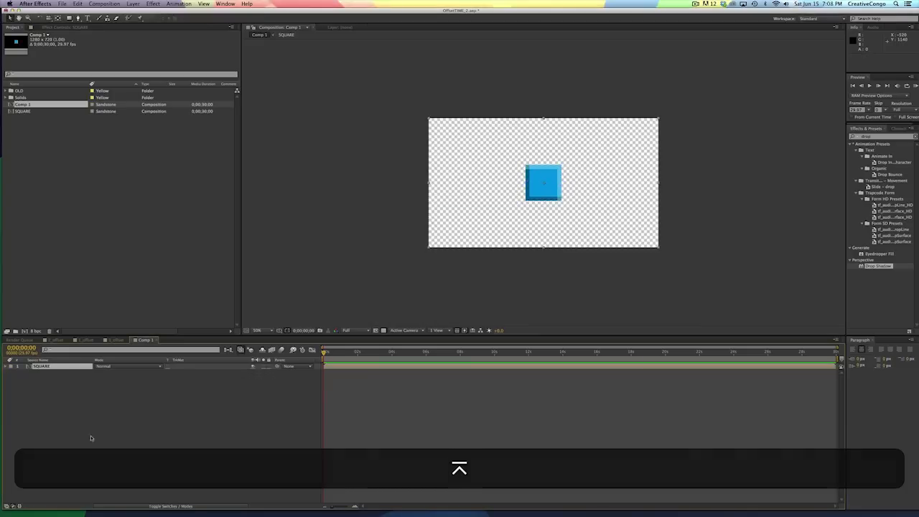
click(76, 441)
click(52, 368)
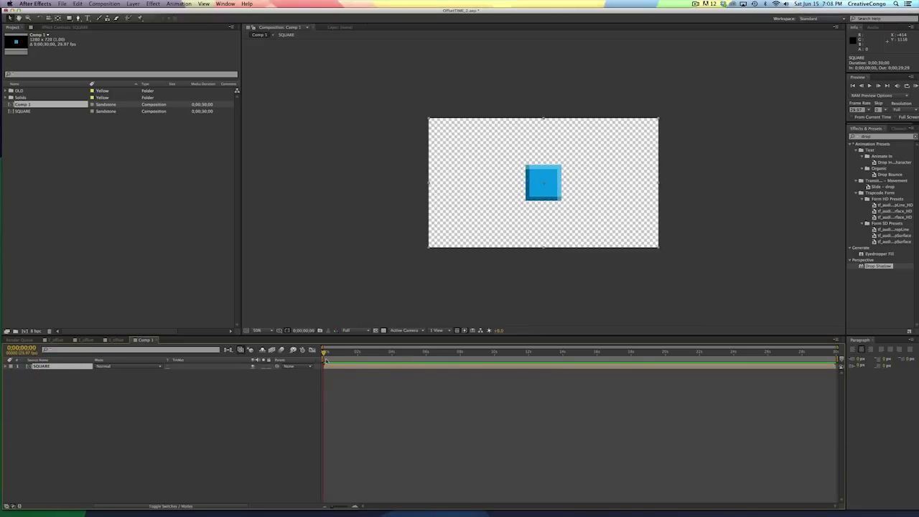
Step: Add a black 1280 x 720 solid and place it beneath the SQUARE layer as a background
click(111, 396)
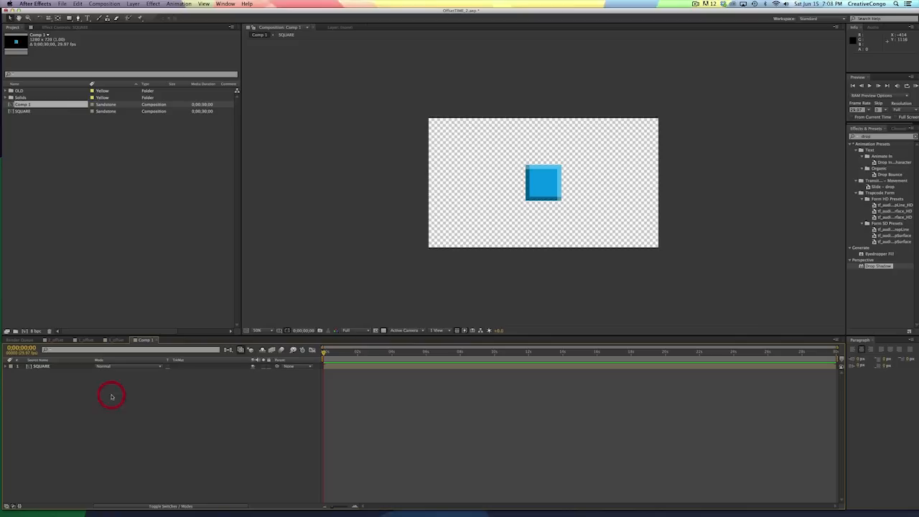
key(super+y)
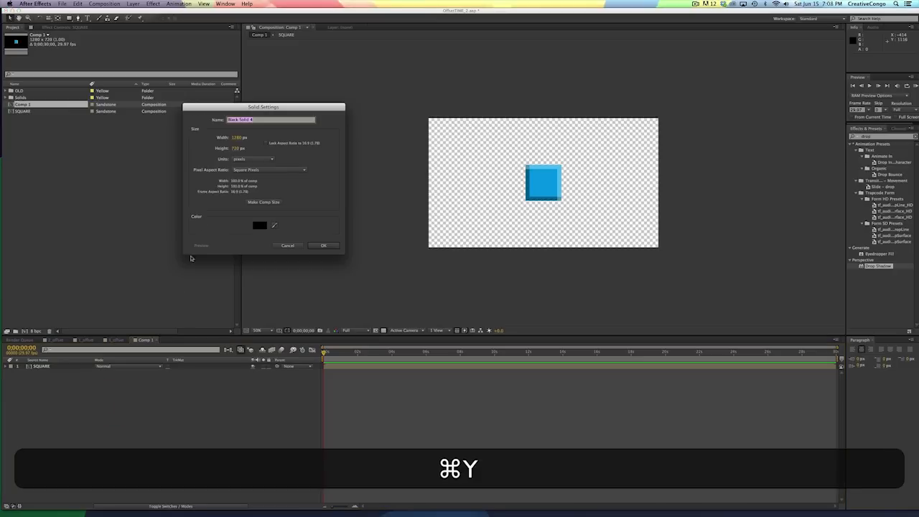
click(323, 245)
click(67, 389)
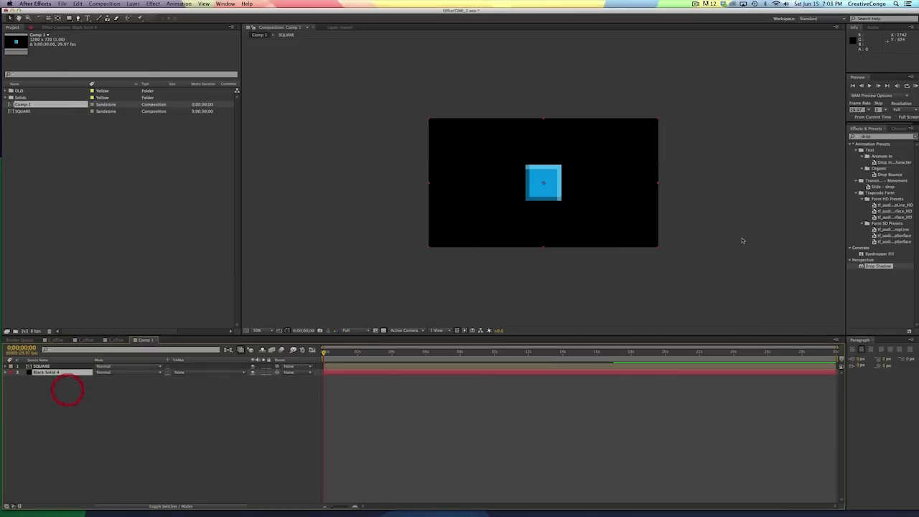
Step: Apply the Ramp effect to the black solid, make it radial and move its start to about 640, 361
click(875, 135)
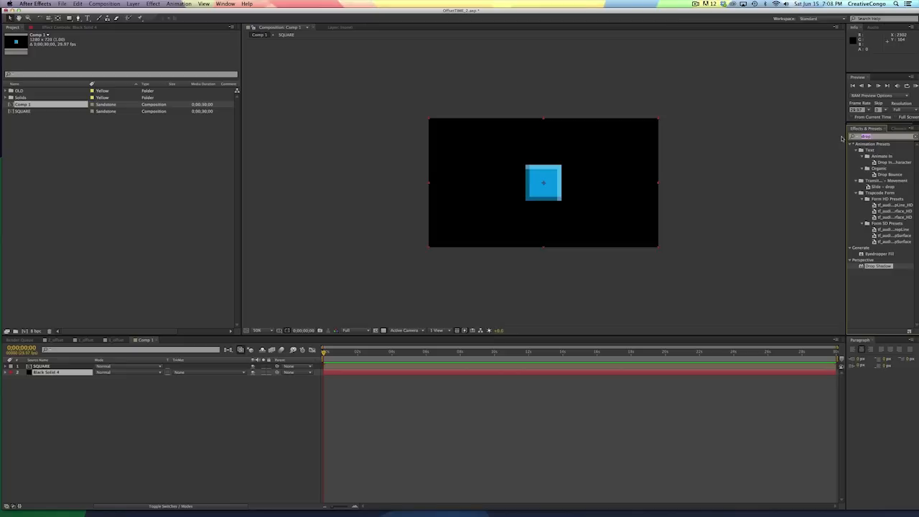
text(ramp)
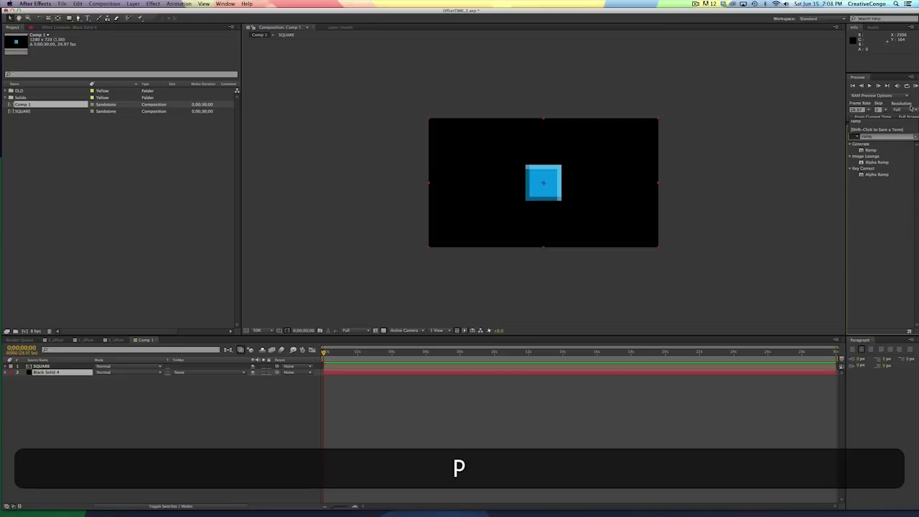
drag(861, 149, 654, 371)
click(162, 77)
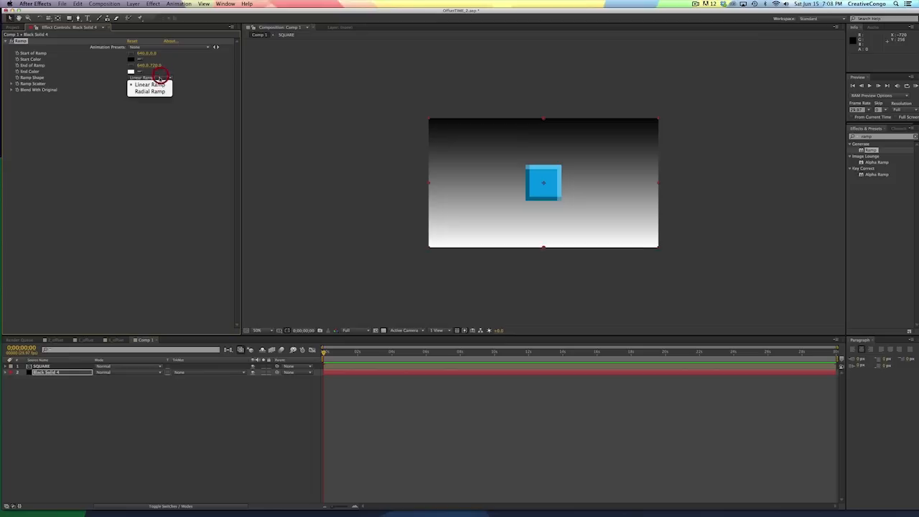
click(149, 89)
drag(152, 54, 274, 60)
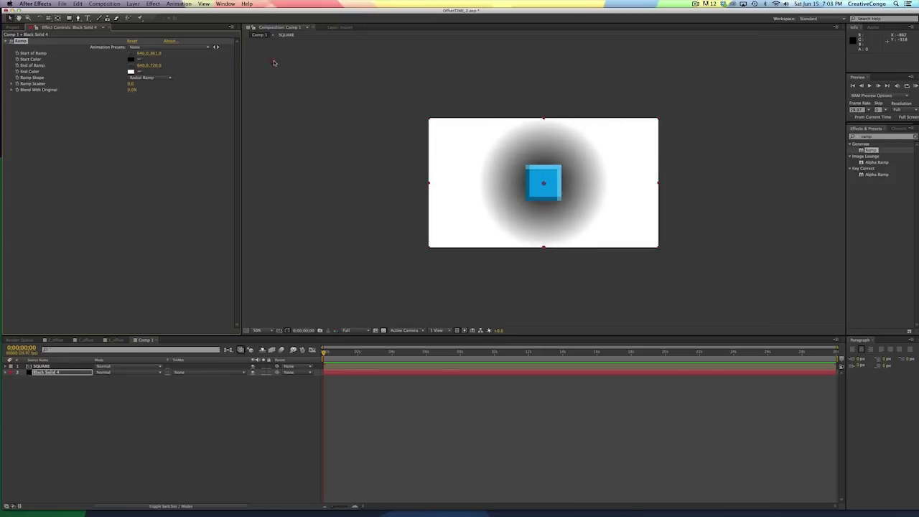
Step: Set the background ramp's end colour to magenta (FF00BC)
click(129, 72)
drag(113, 192, 114, 154)
click(103, 143)
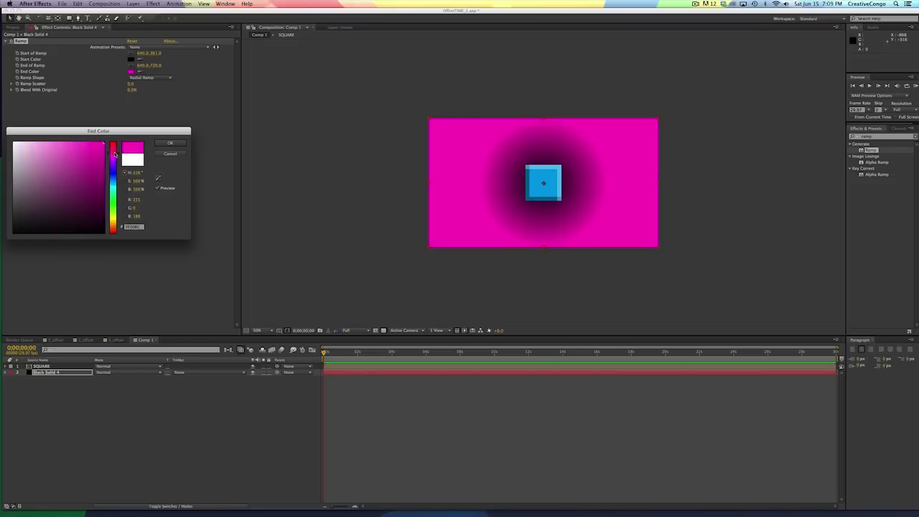
click(170, 142)
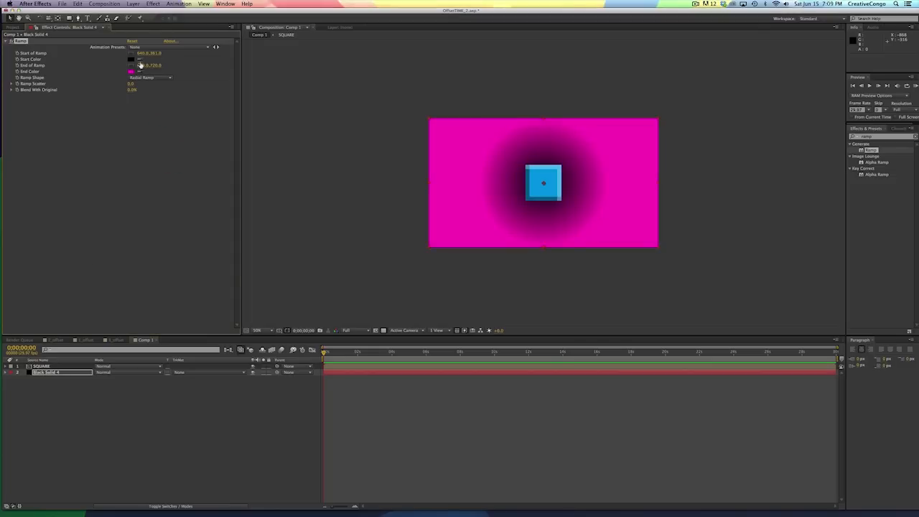
Step: Set the ramp's start colour to white and extend its end point to about 640, 931
click(132, 59)
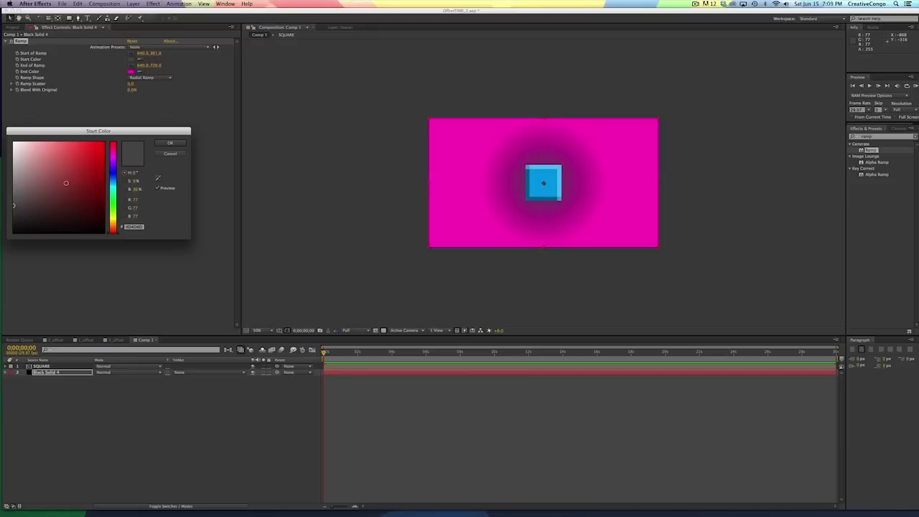
click(14, 142)
click(170, 143)
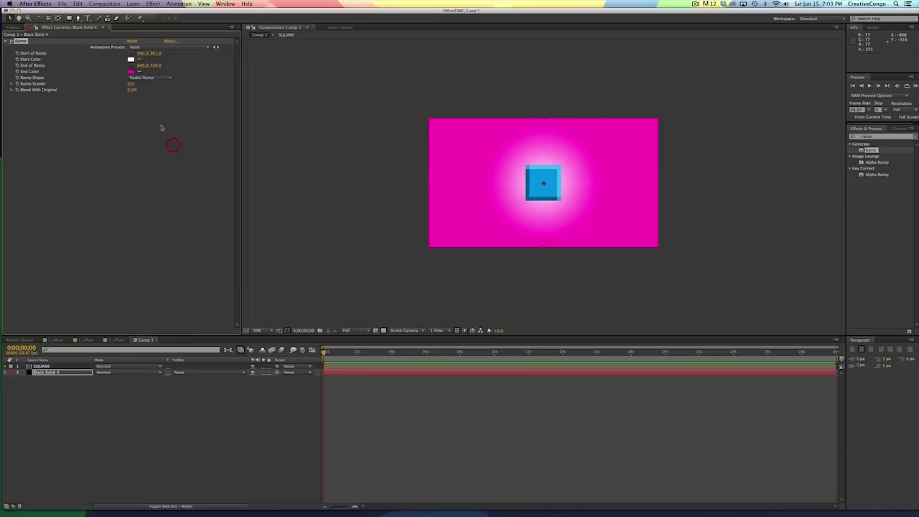
drag(153, 68, 221, 72)
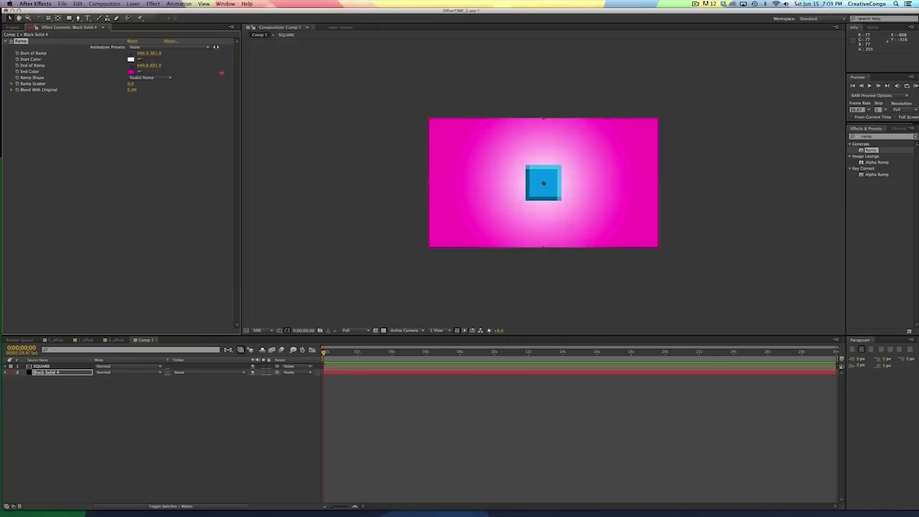
Step: Apply the Drop Shadow effect to the SQUARE layer
click(43, 366)
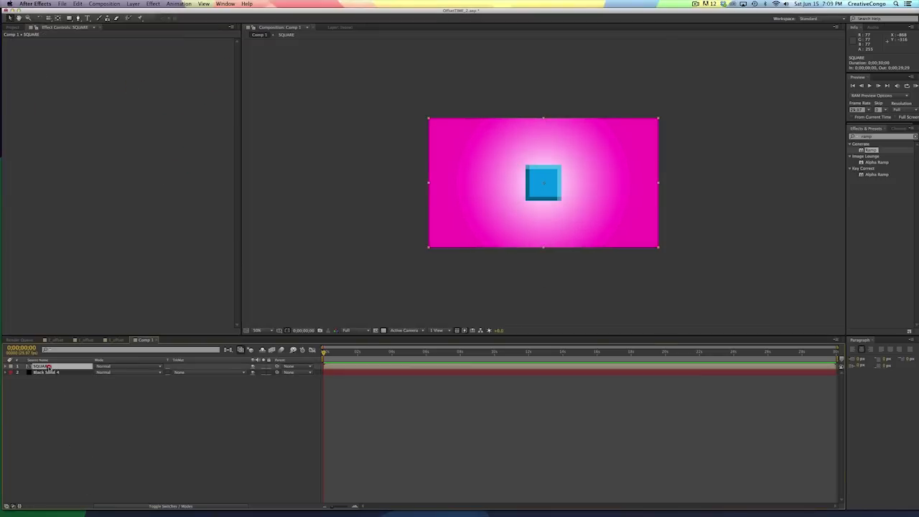
click(854, 138)
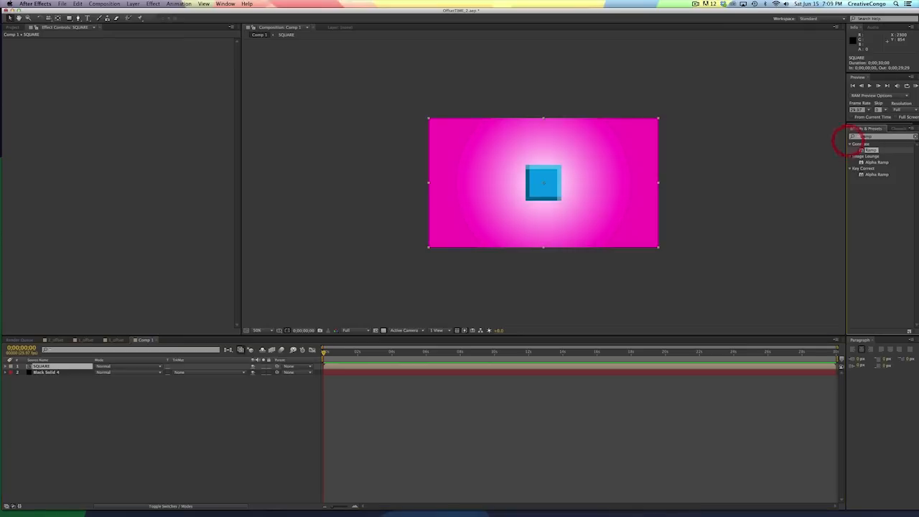
click(849, 137)
text(drop)
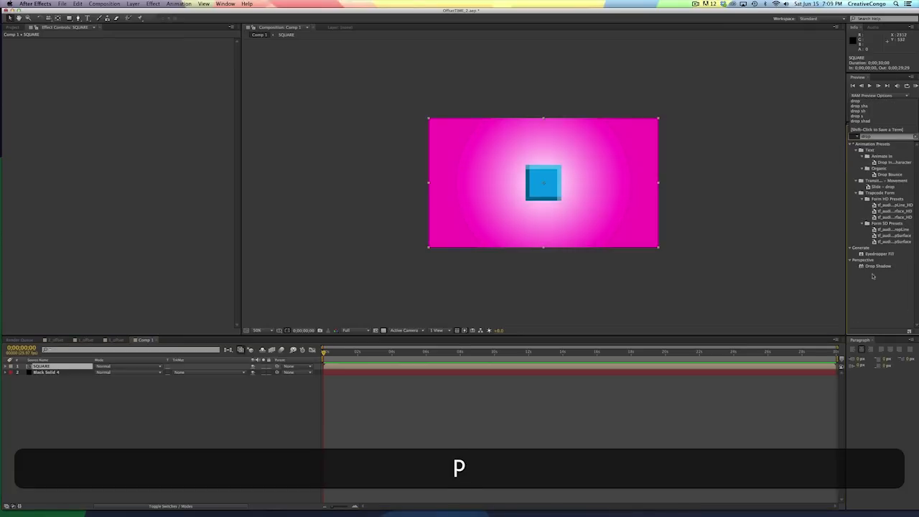
drag(861, 266, 648, 364)
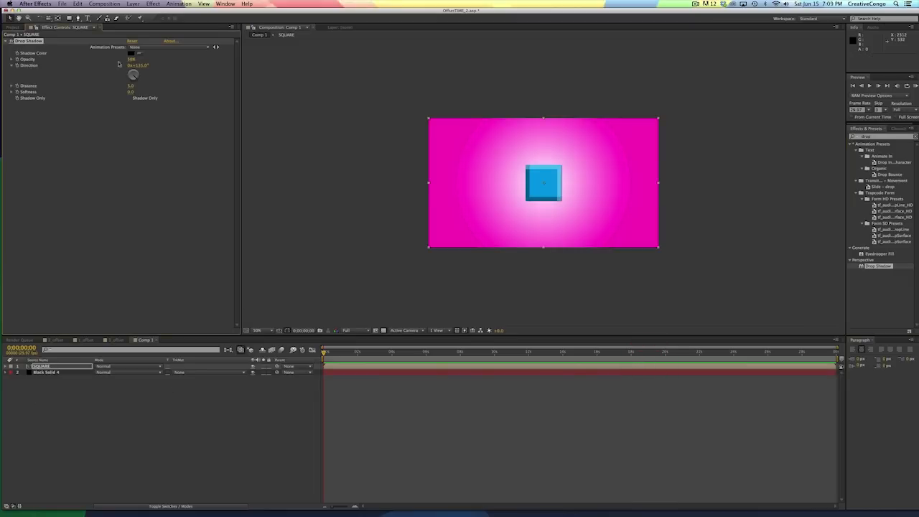
Step: Set the square's drop shadow to a direction of about 209°, a distance of 11 and a softness of 15
mouse_move(137, 79)
mouse_down()
mouse_move(126, 86)
mouse_move(137, 86)
mouse_up()
click(132, 92)
text(20)
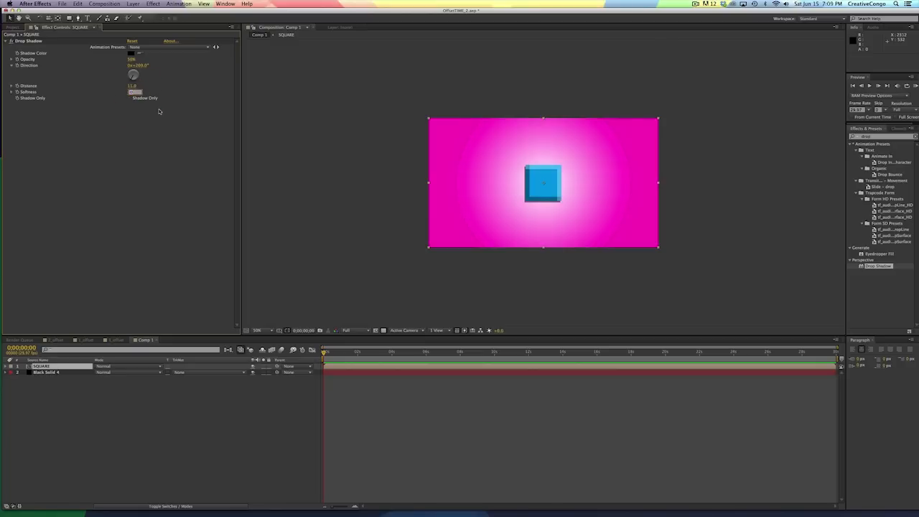
key(Return)
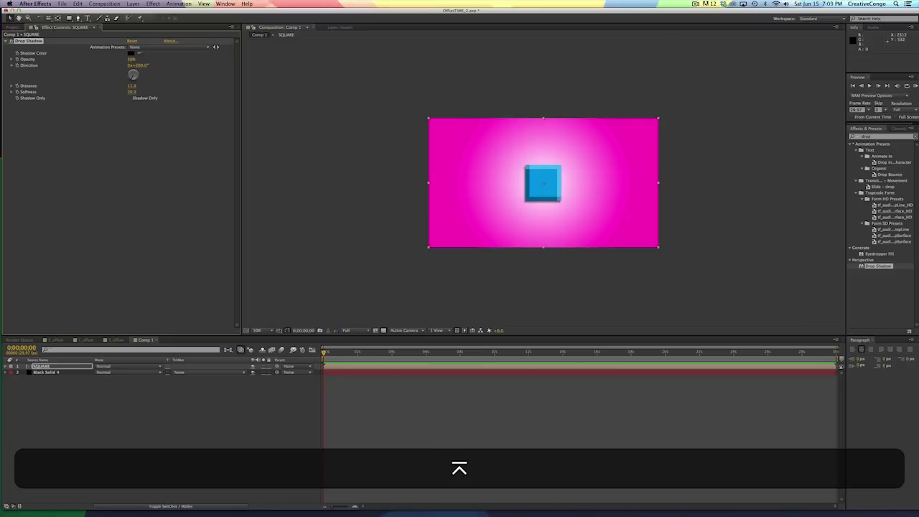
click(253, 406)
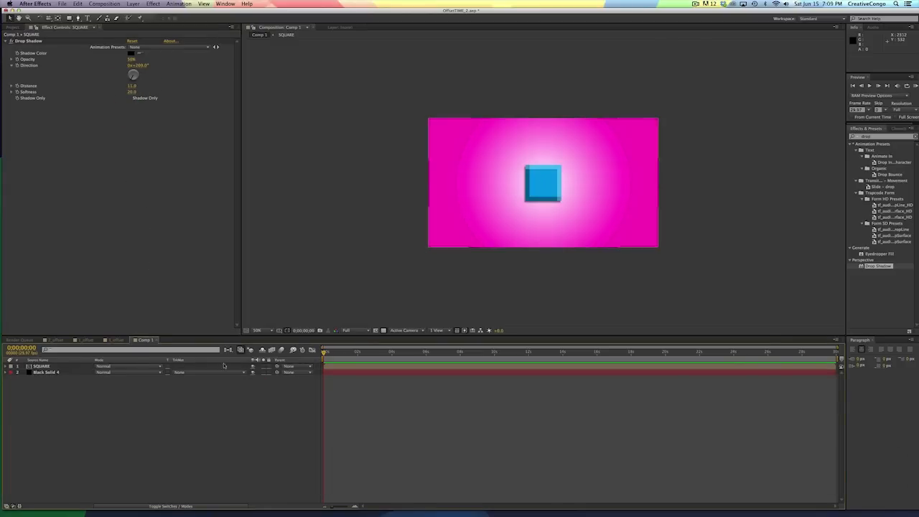
click(132, 92)
text(15)
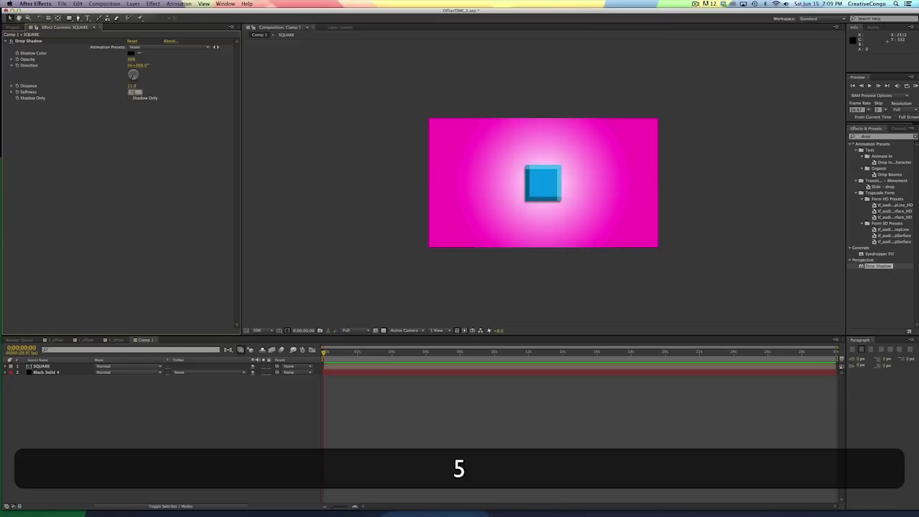
key(Return)
click(43, 366)
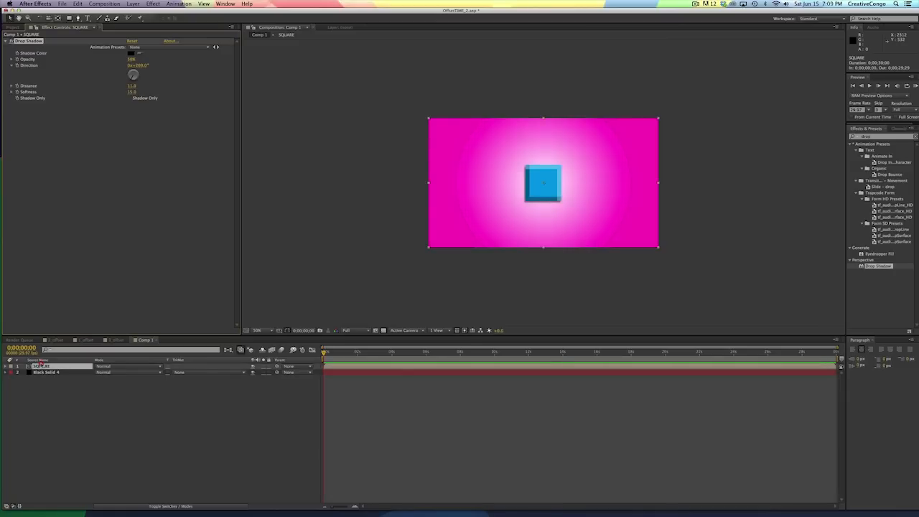
double_click(347, 366)
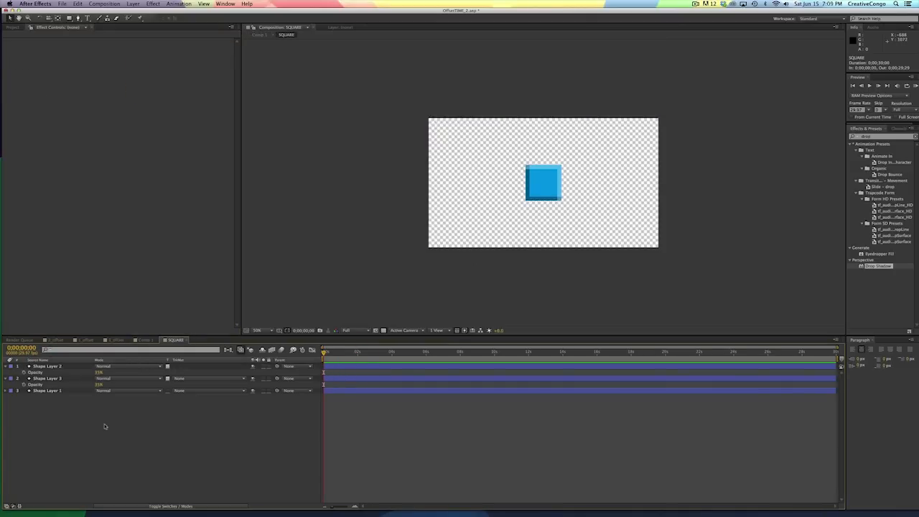
click(147, 339)
mouse_move(554, 169)
mouse_down()
mouse_move(503, 200)
mouse_move(588, 266)
mouse_move(583, 45)
mouse_move(474, 176)
mouse_move(622, 159)
mouse_move(570, 140)
mouse_move(537, 168)
mouse_move(561, 163)
mouse_move(553, 171)
mouse_up()
key(super+z)
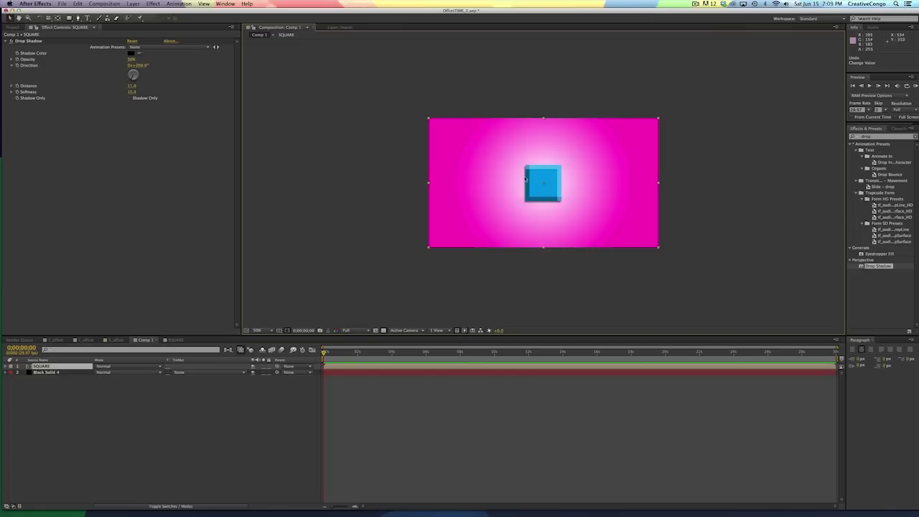
Step: Open the SQUARE pre-comp and set its composition size to 200 × 200 px
double_click(392, 366)
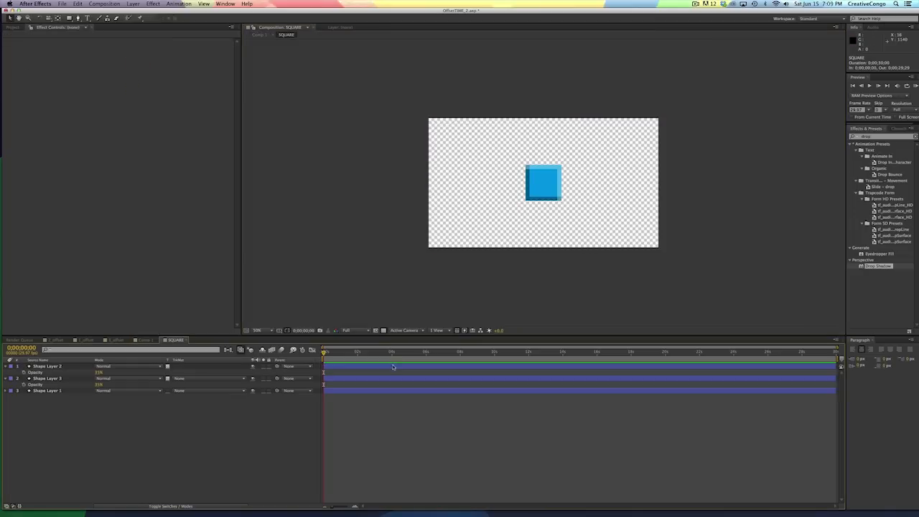
click(388, 412)
key(super+k)
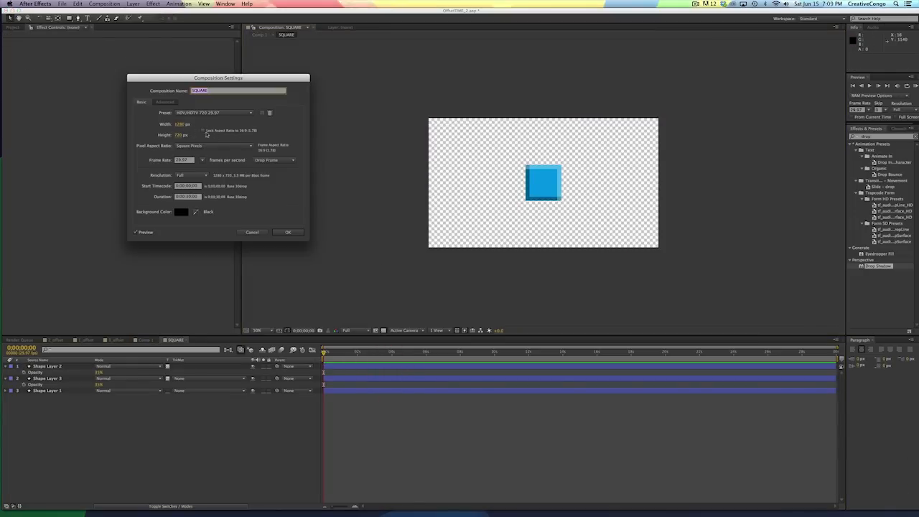
click(180, 125)
text(200)
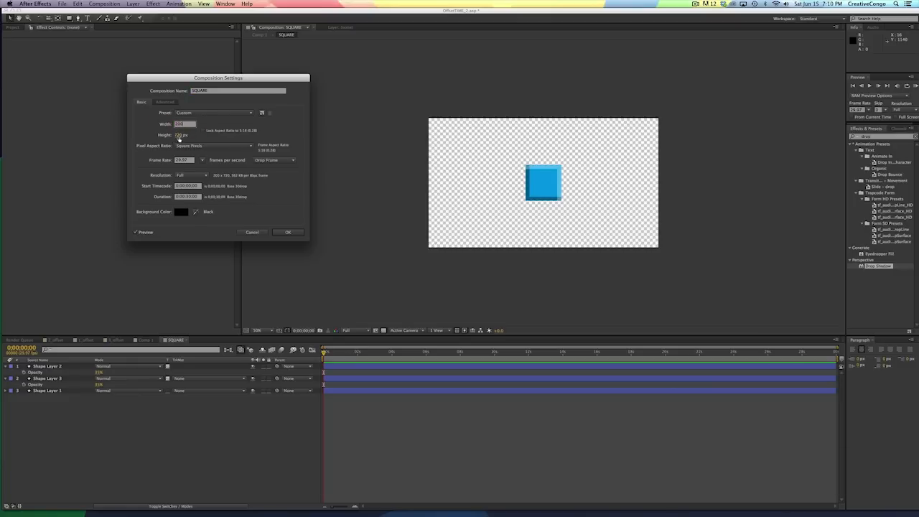
click(179, 135)
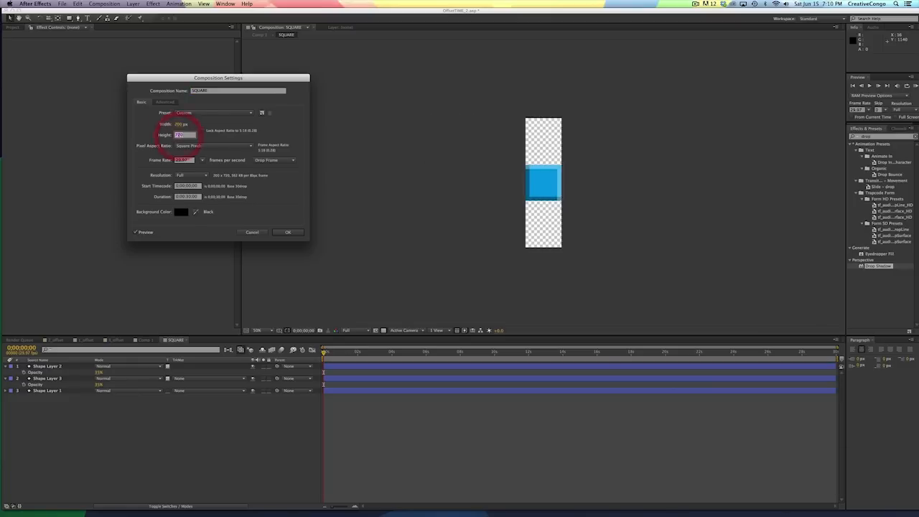
text(20)
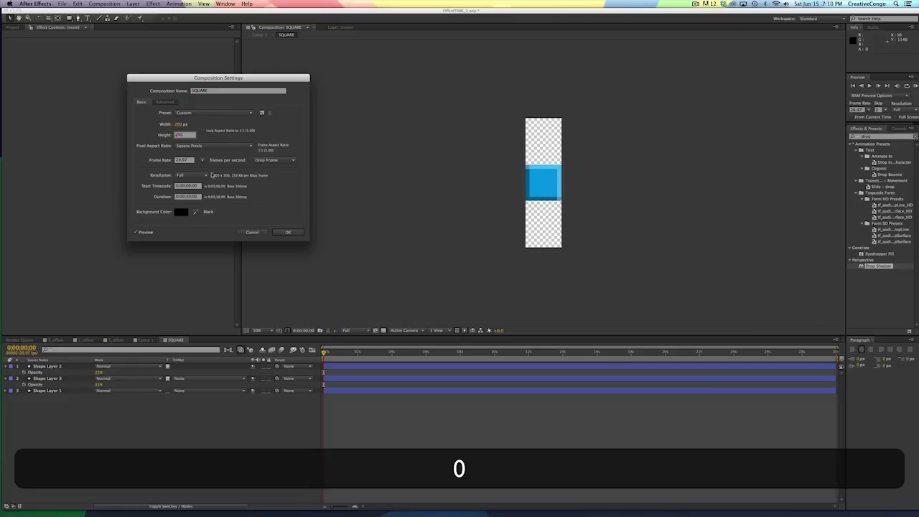
click(288, 232)
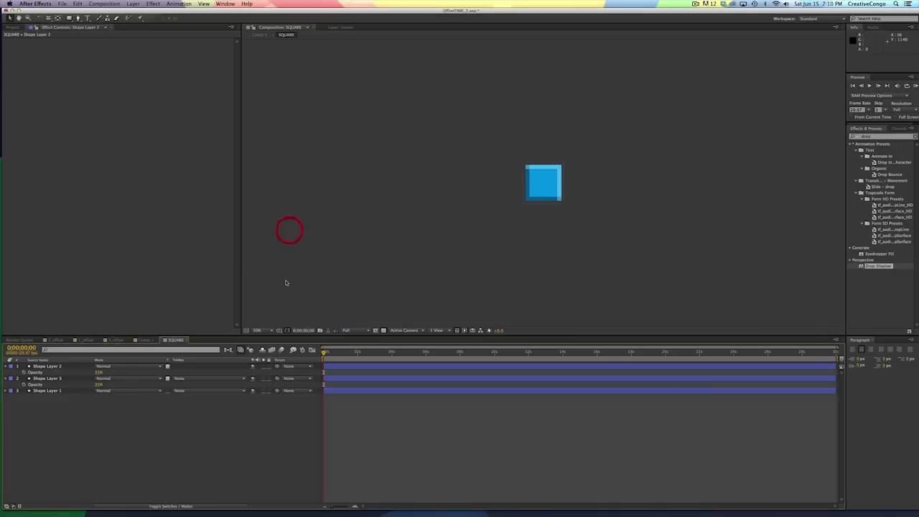
Step: In Comp 1, keyframe the SQUARE layer's position at the frame centre at 0;00;00;15 and 0;00;01;00
click(142, 341)
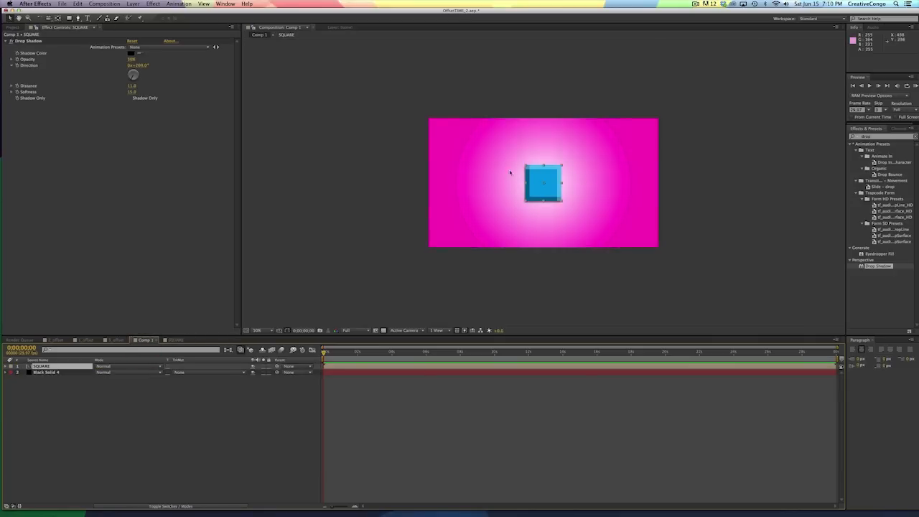
click(54, 368)
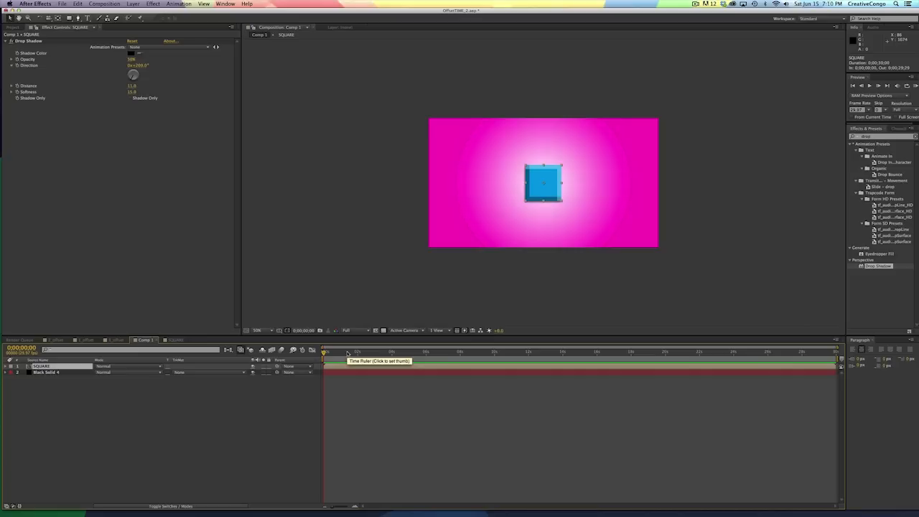
key(equal)
drag(347, 352, 360, 353)
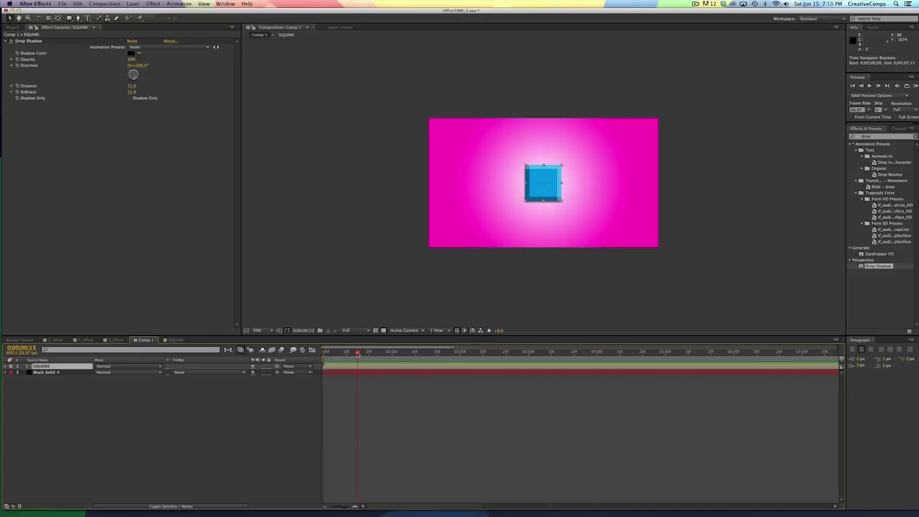
key(p)
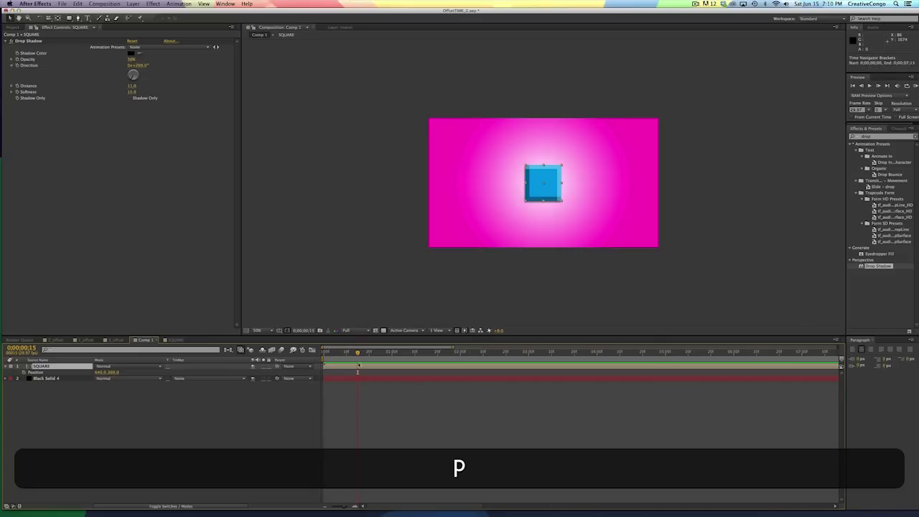
click(23, 371)
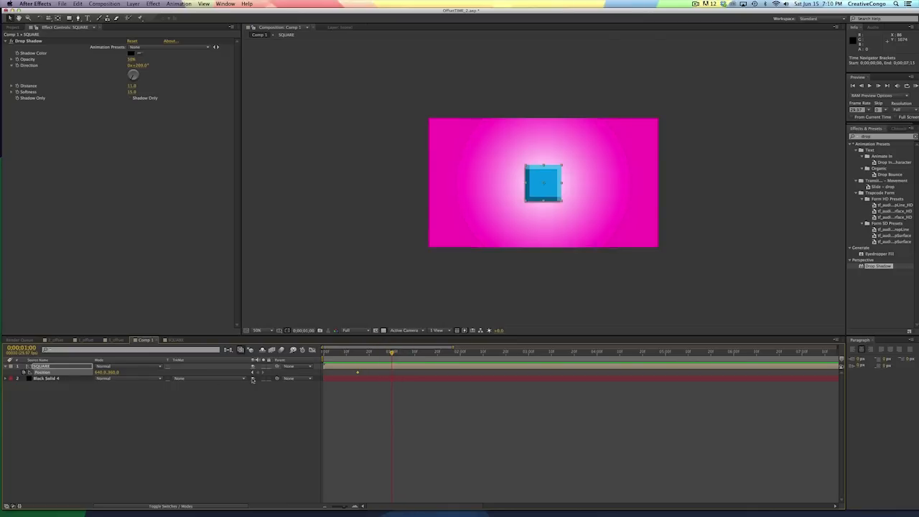
Step: Keyframe the square off-frame right at 0;00;00;00 and off-frame left at 0;00;01;15, and apply Easy Ease to all position keyframes
click(322, 351)
drag(550, 183, 691, 178)
drag(394, 353, 427, 353)
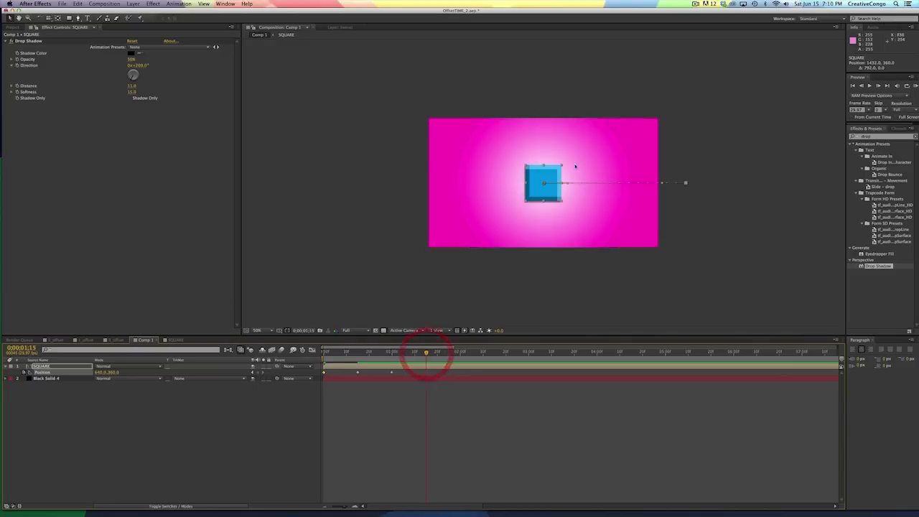
drag(539, 192, 395, 194)
drag(434, 369, 305, 381)
key(F9)
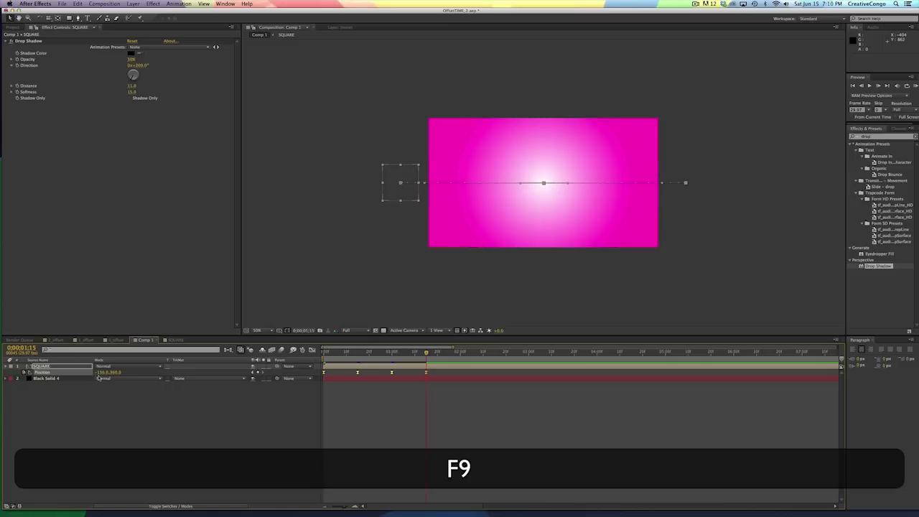
Step: Keyframe the SQUARE layer's rotation at 0° at 0;00;00;15 and at 180° at 0;00;01;00
key(shift+r)
click(252, 371)
click(252, 371)
click(24, 379)
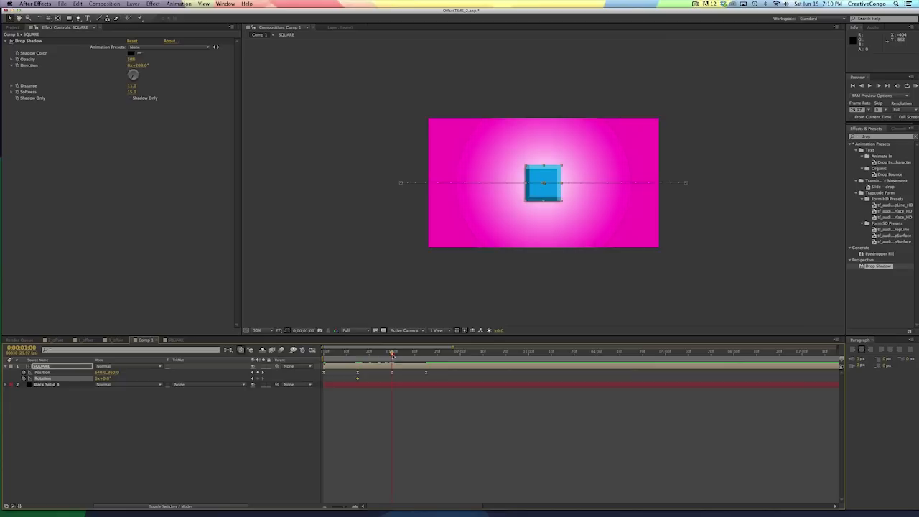
click(105, 378)
text(180)
key(Return)
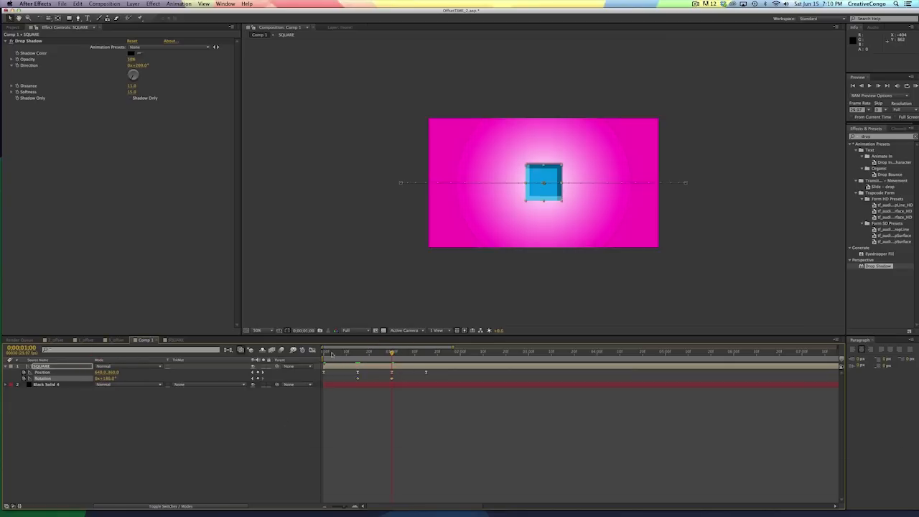
Step: Add a rotation keyframe of -90° for the square at 0;00;00;00
click(325, 352)
click(103, 378)
text(90)
key(Return)
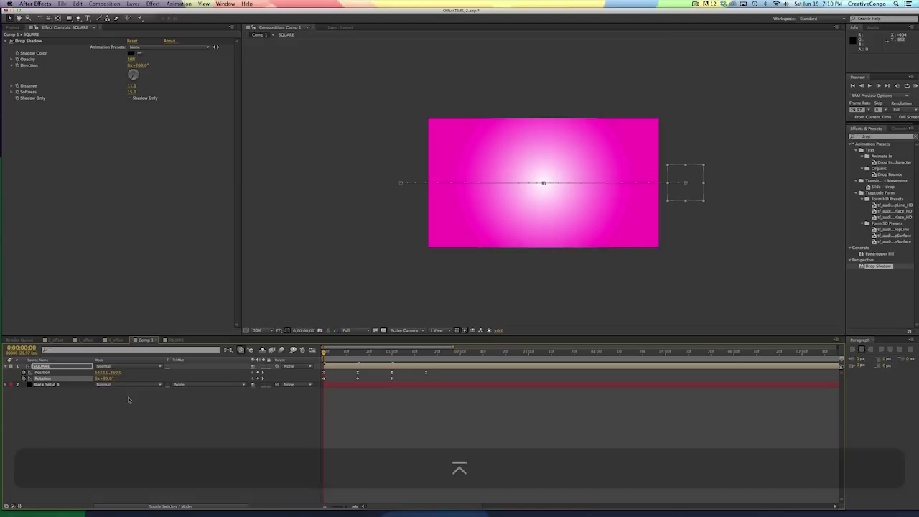
click(104, 379)
text(-)
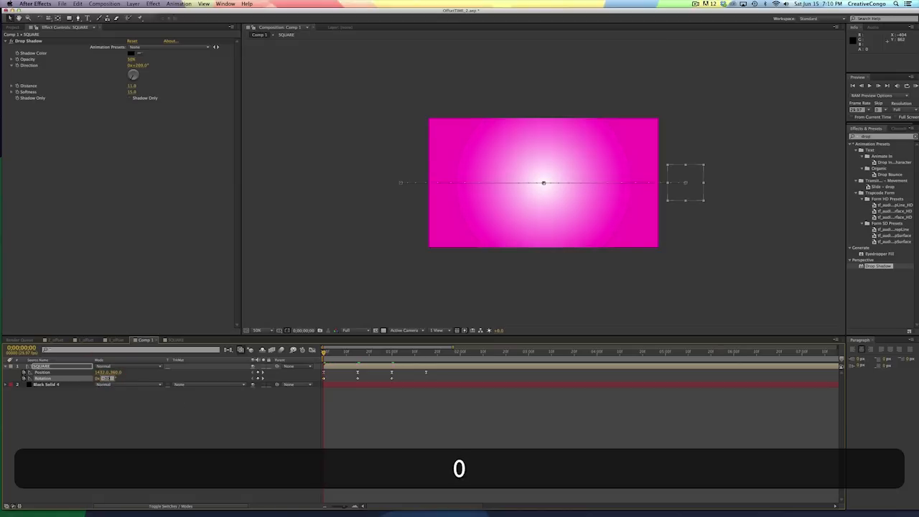
key(BackSpace)
key(Return)
Step: Add a rotation keyframe of 270° at 0;00;01;15 and apply Easy Ease to all rotation keyframes
click(426, 352)
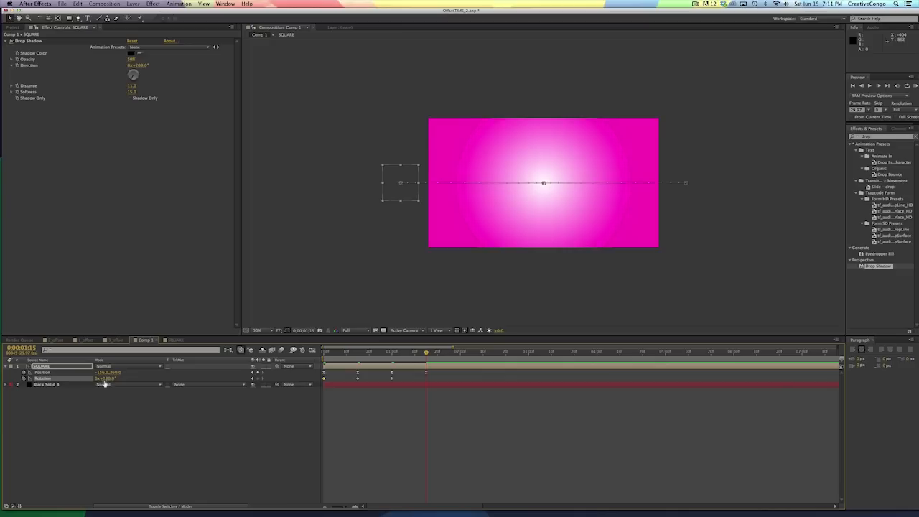
key(Right)
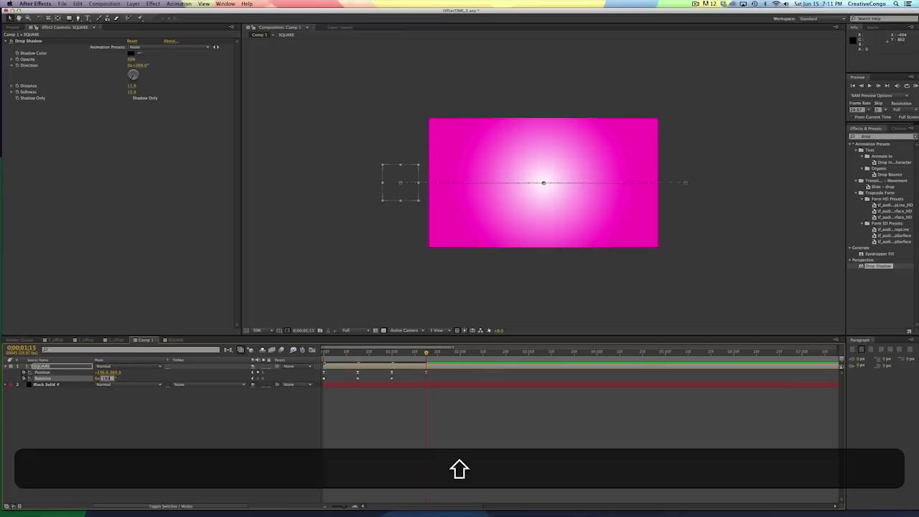
text(+90)
key(Return)
click(341, 378)
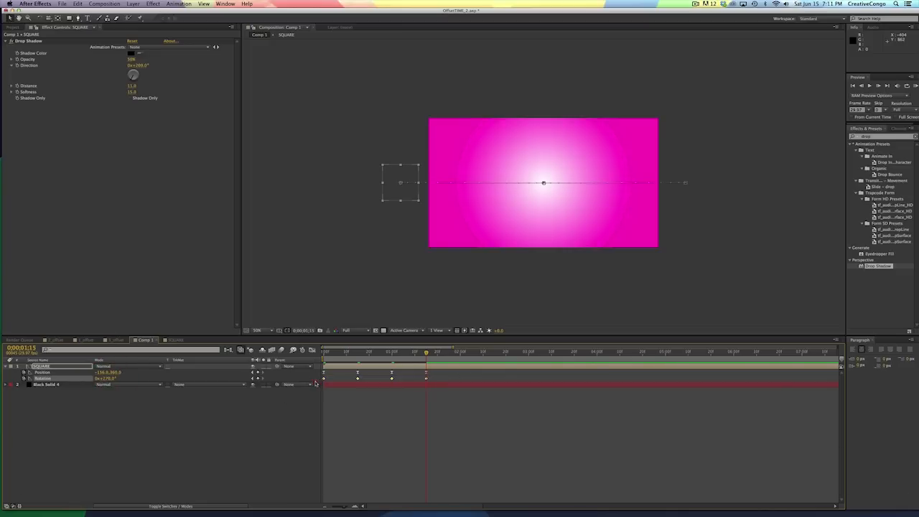
key(F9)
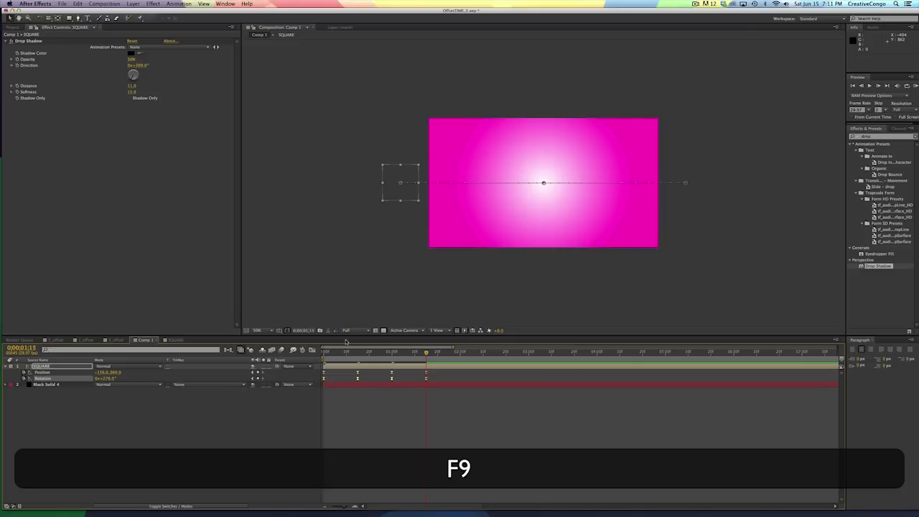
Step: Preview the square's movement and scale the SQUARE layer up to 244%
drag(327, 351, 429, 353)
key(space)
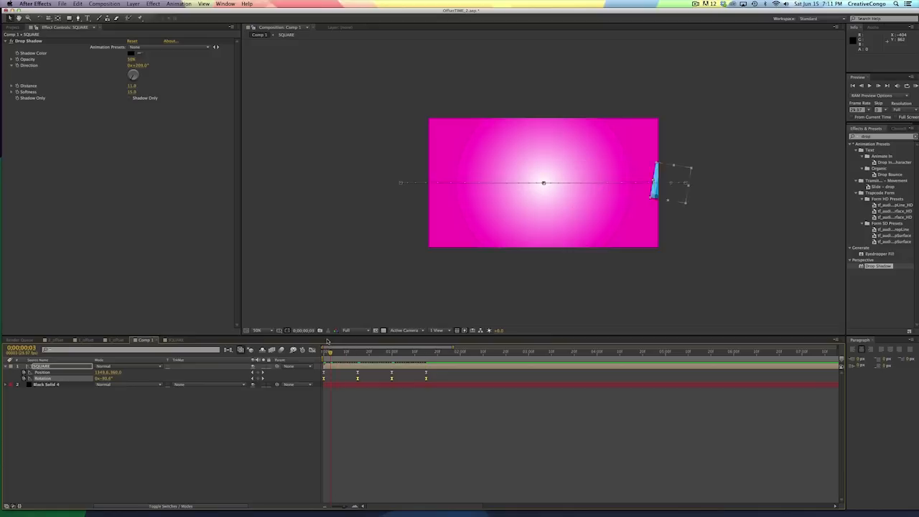
click(423, 351)
drag(369, 352, 392, 357)
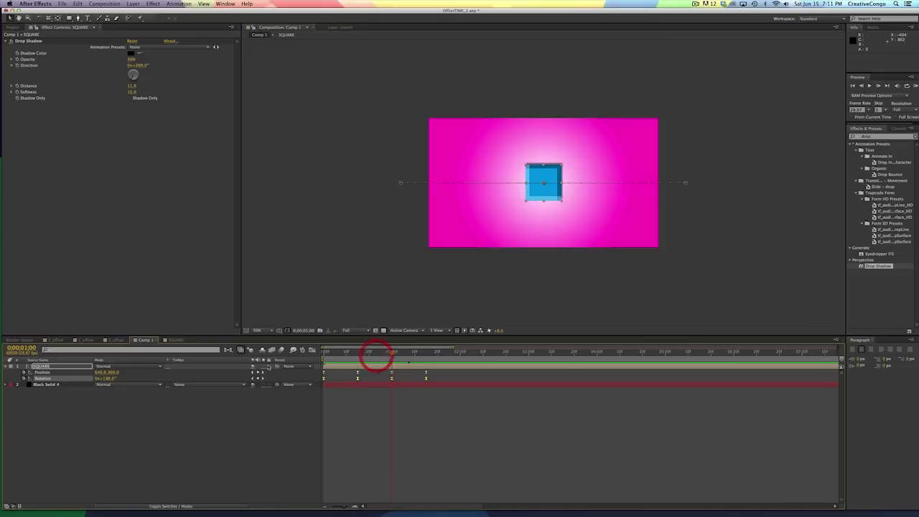
key(s)
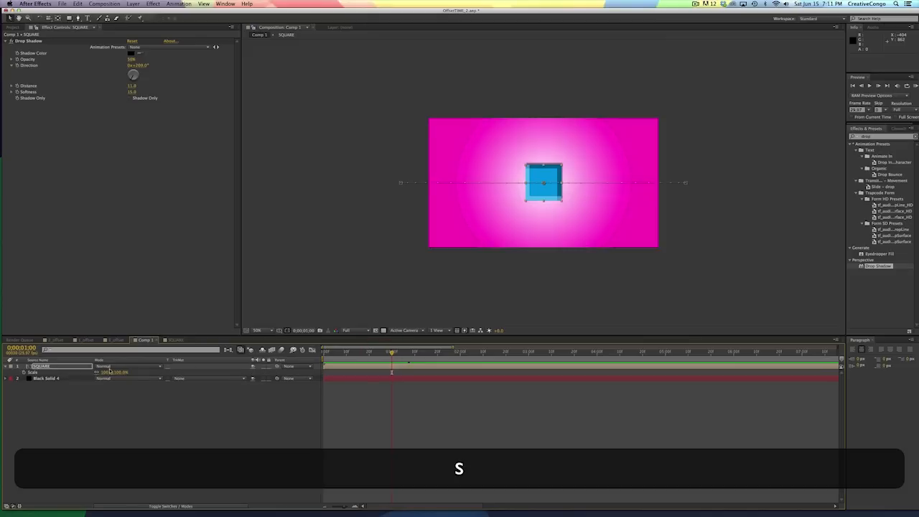
drag(118, 374, 182, 372)
drag(119, 374, 85, 371)
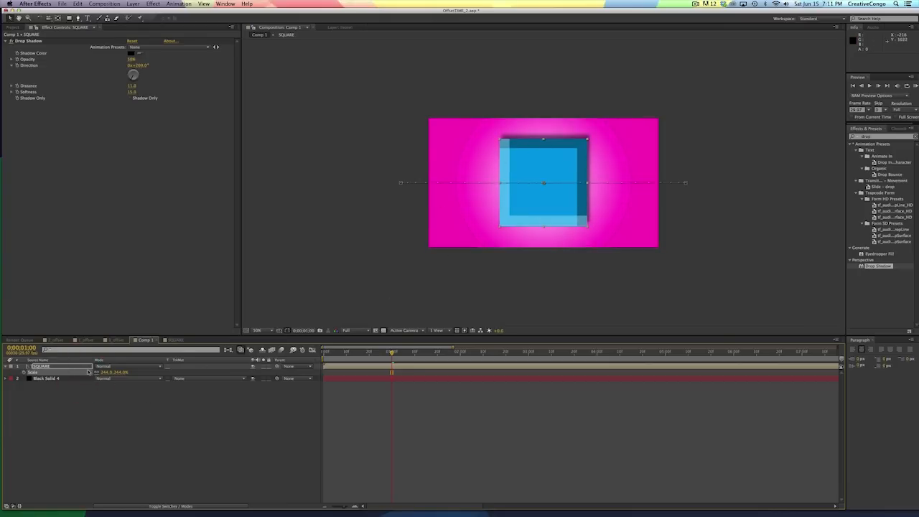
Step: Turn on Collapse Transformations for the SQUARE layer and check its start position at 0;00;00;00
click(160, 505)
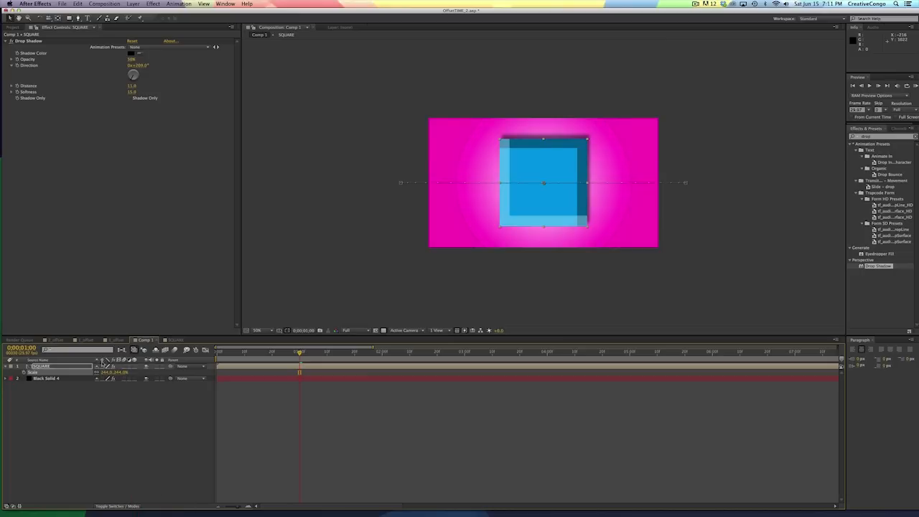
drag(103, 370, 138, 374)
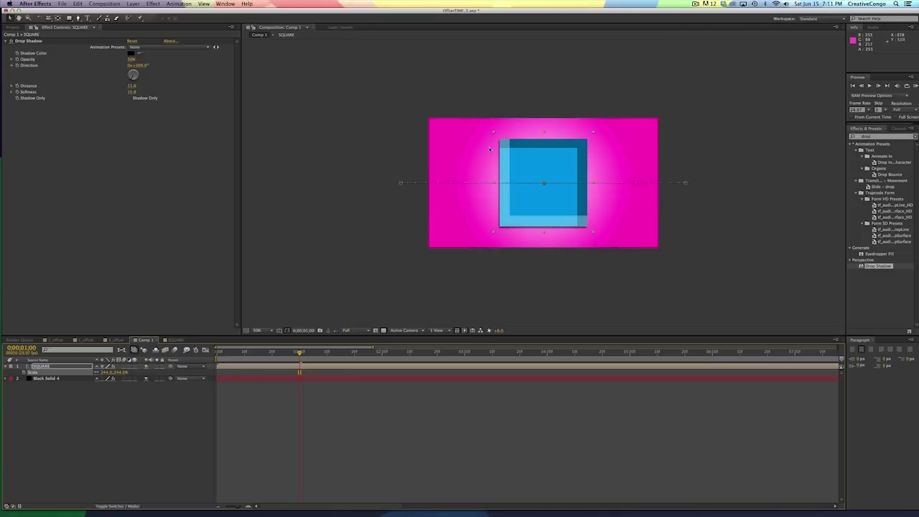
drag(300, 351, 177, 350)
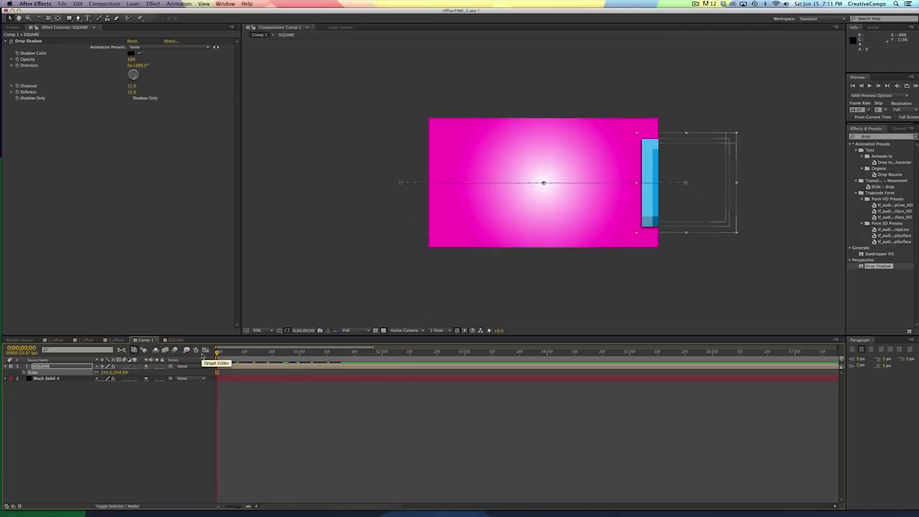
Step: Nudge the square's first position keyframe right to 1612, 360 so it starts fully outside the frame
key(u)
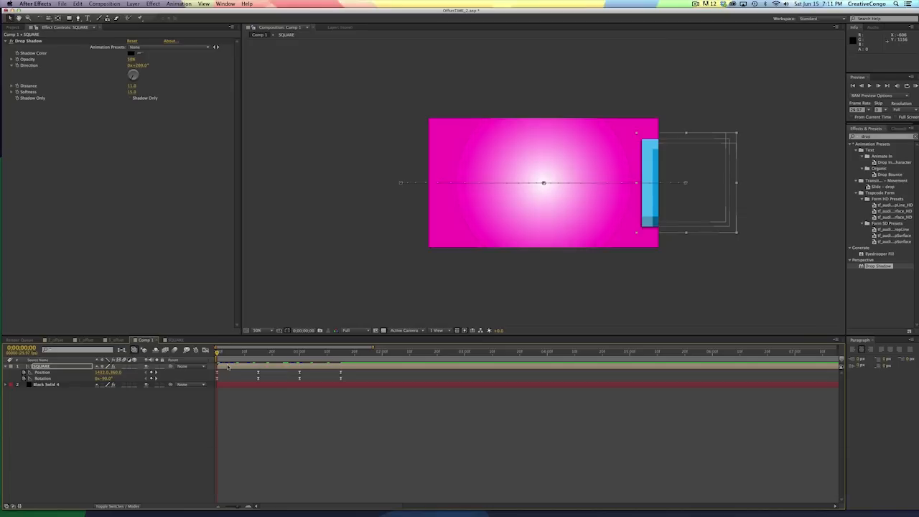
key(shift+Right)
key(shift+Right)
key(shift+Right)
key(shift+Right)
key(shift+Right)
key(shift+Right)
key(shift+Right)
key(shift+Right)
key(shift+Right)
key(shift+Right)
key(shift+Right)
key(shift+Right)
key(shift+Right)
key(shift+Right)
key(shift+Right)
key(shift+Right)
key(shift+Right)
key(shift+Right)
Step: Nudge the square's position keyframe at 0;00;01;15 left to -296, 360 so it ends fully outside the frame
shift+click(340, 352)
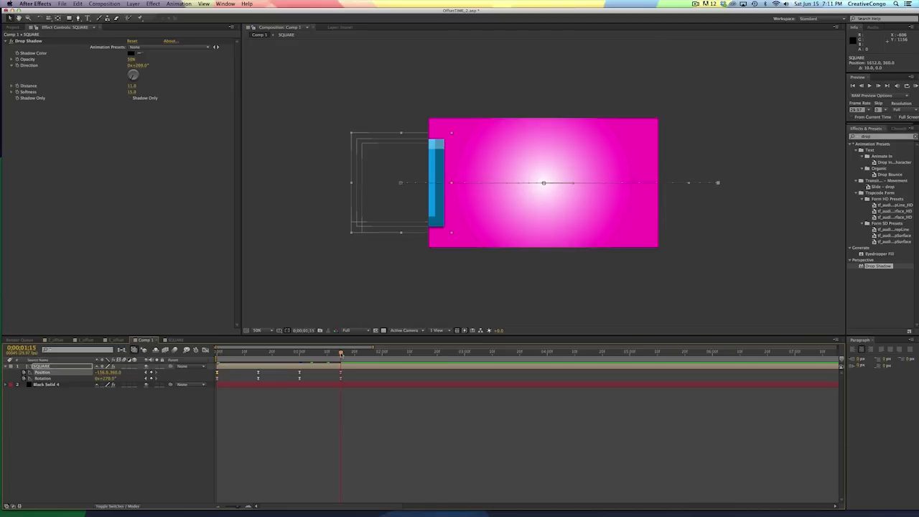
key(shift+Left)
key(shift+Left)
key(shift+Left)
key(shift+Left)
key(shift+Left)
key(shift+Left)
key(shift+Left)
key(shift+Left)
key(shift+Left)
key(shift+Left)
drag(267, 353, 197, 341)
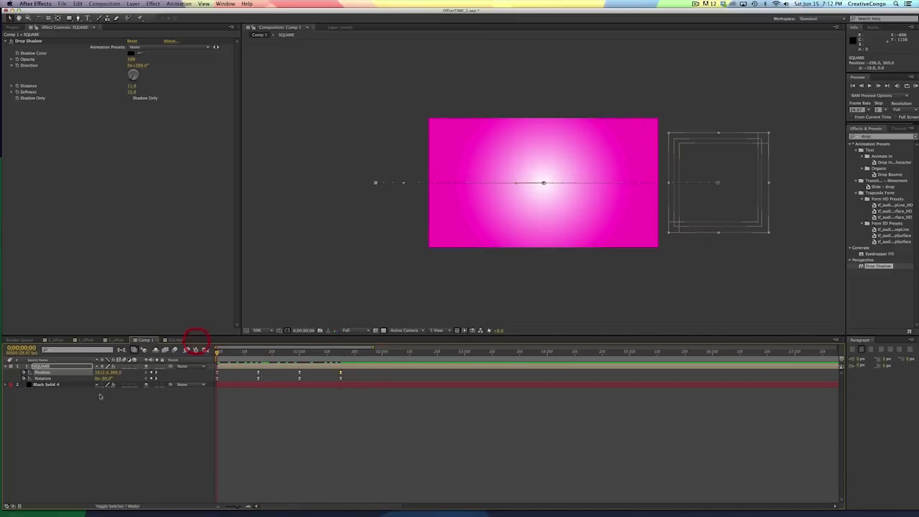
Step: Pre-compose the SQUARE layer as 1_Offset, leaving all attributes in Comp 1
click(42, 366)
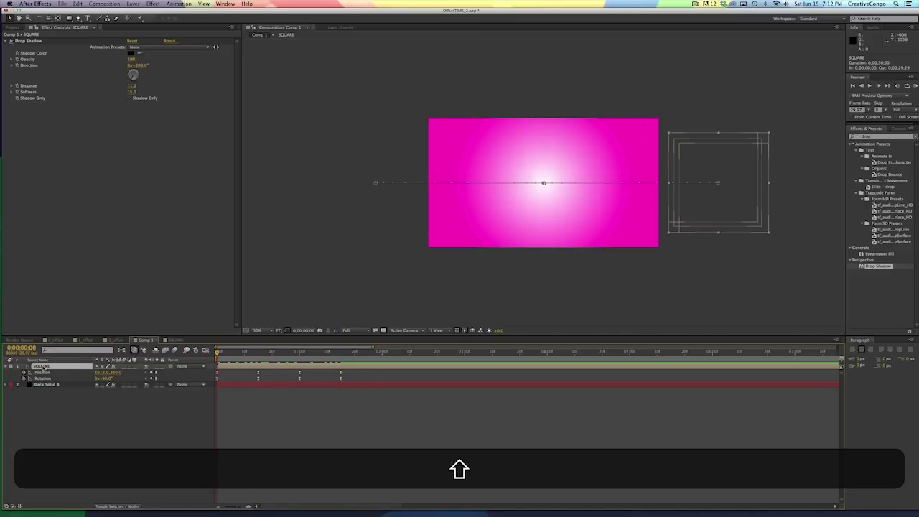
key(super+shift+c)
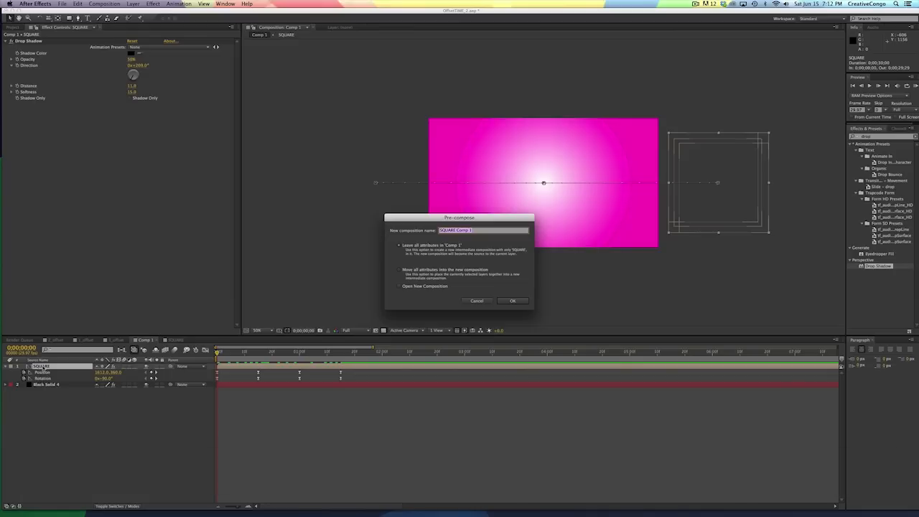
text(L_Offset)
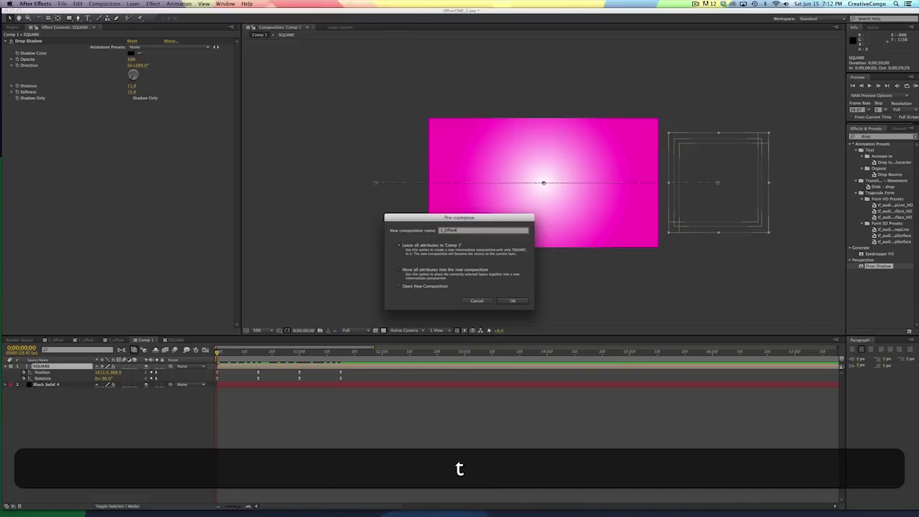
key(Return)
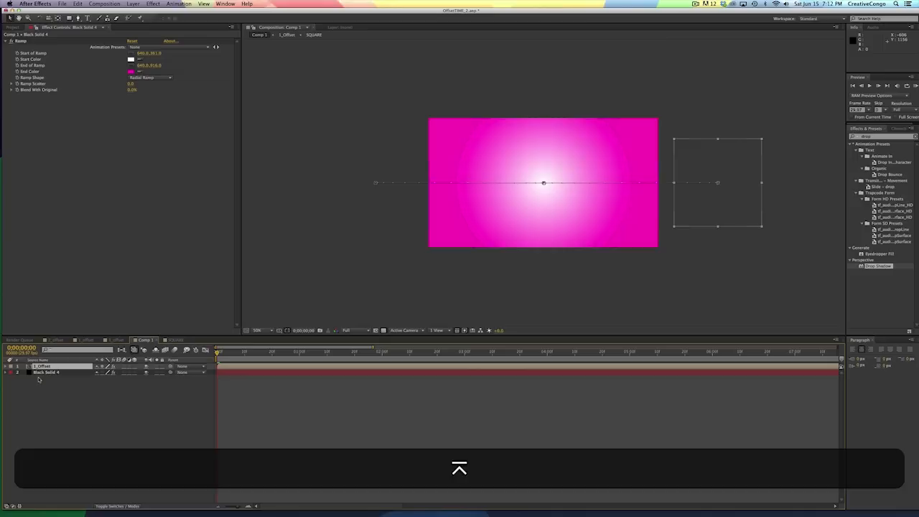
Step: Preview the animation, reveal the 1_Offset layer's keyframes, and undo the pre-compose
key(space)
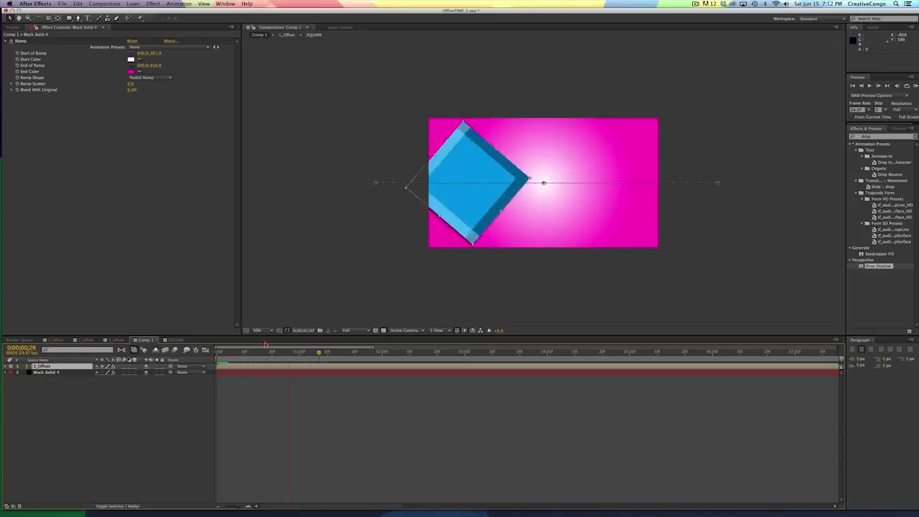
key(u)
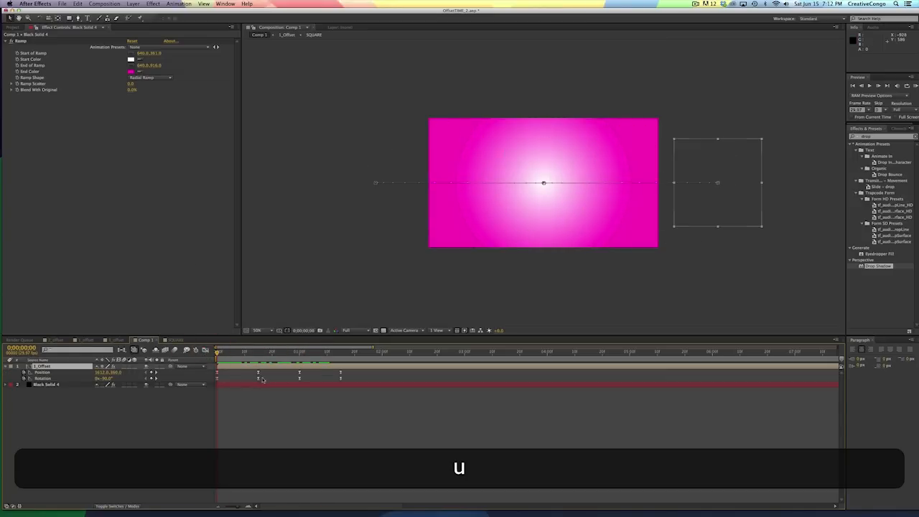
key(super+z)
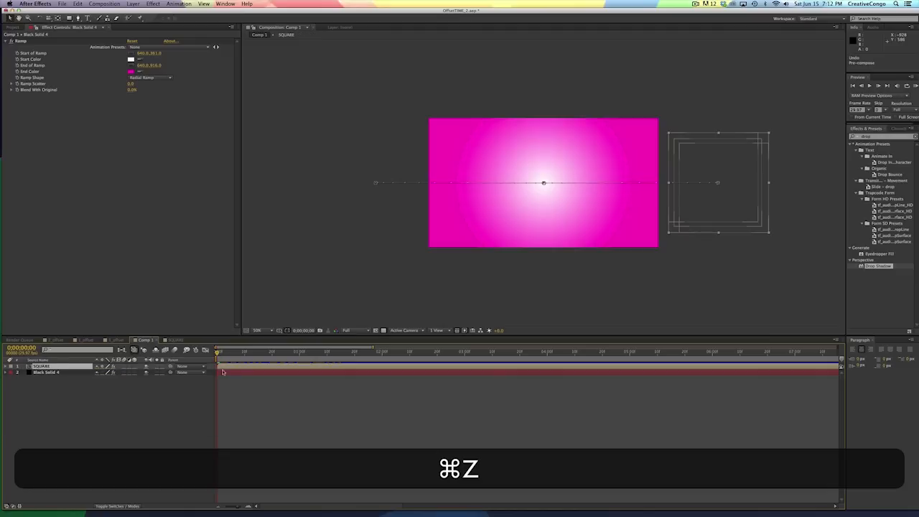
Step: Pre-compose the SQUARE layer as 1_Offset, moving all attributes into the new composition
click(226, 366)
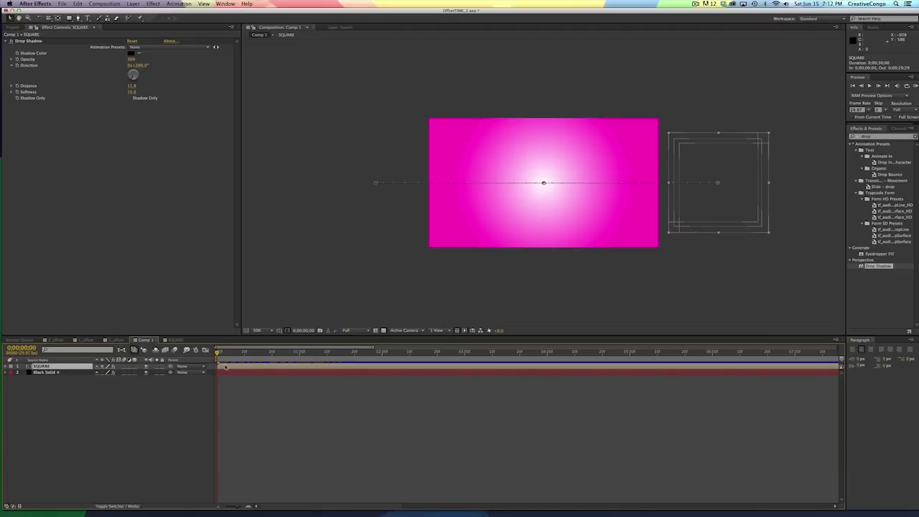
key(super+shift+c)
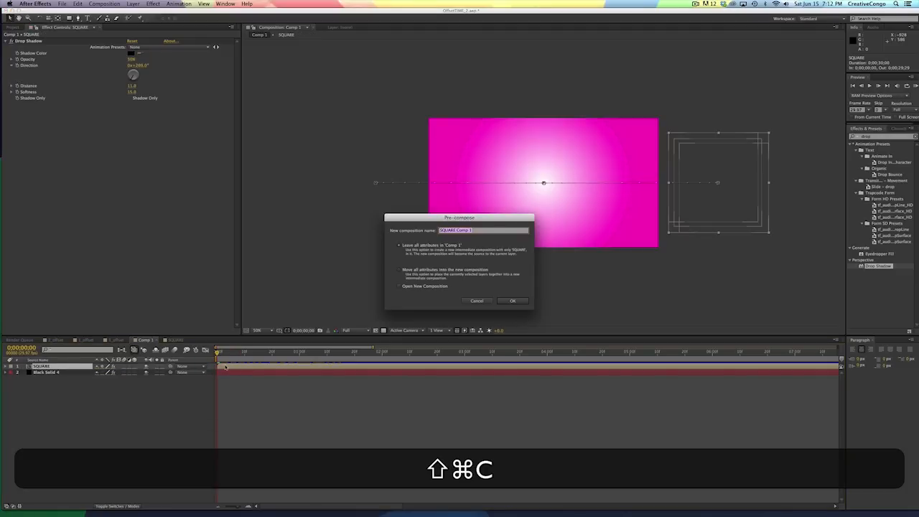
click(400, 270)
click(485, 230)
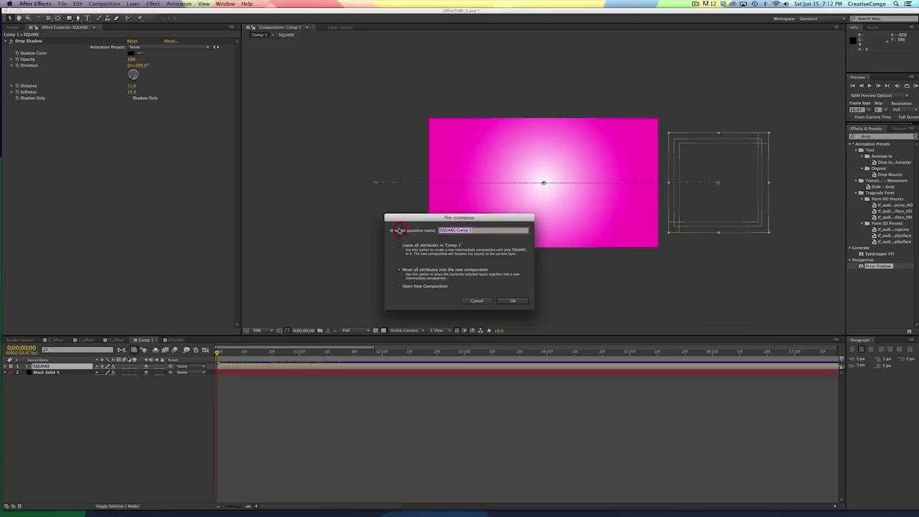
text(I_offset)
key(Return)
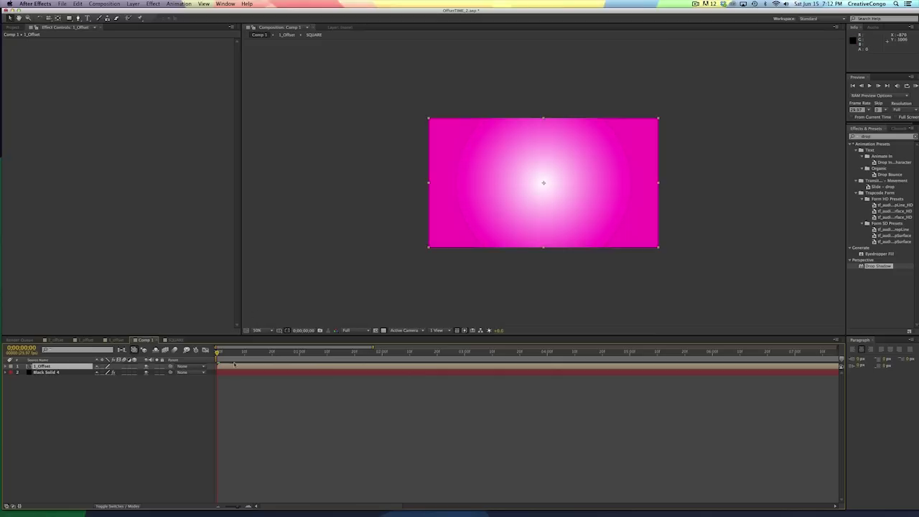
Step: Undo the accidental layer move and preview the 1_Offset layer's animation, checking it for keyframes in Comp 1
drag(501, 146, 495, 211)
key(super+z)
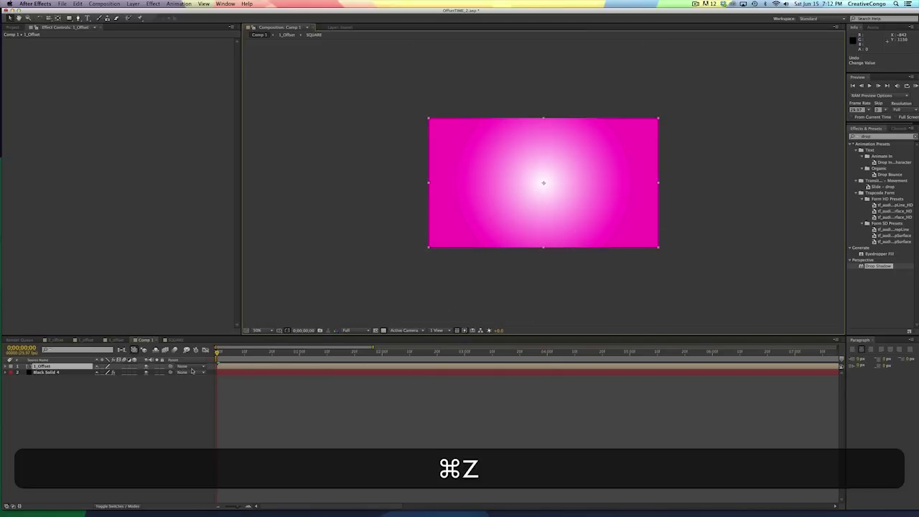
key(space)
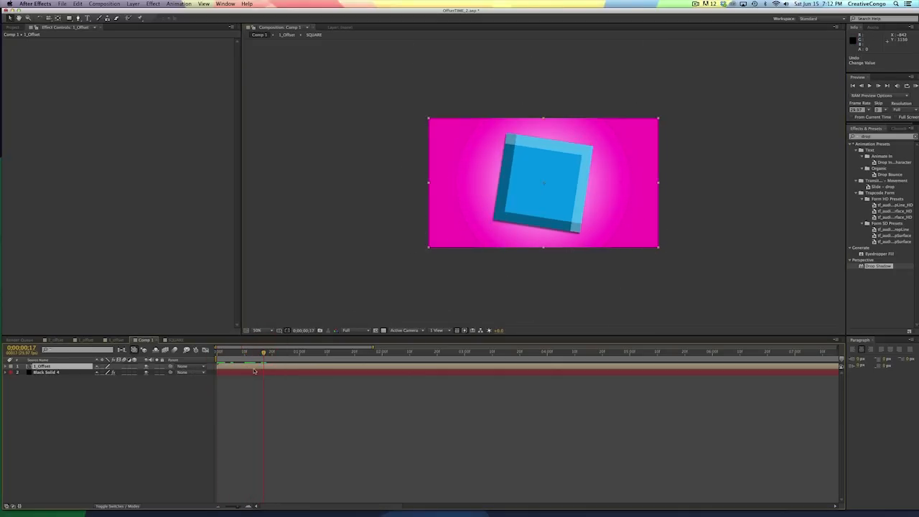
key(u)
Step: Duplicate the 1_Offset layer and set the copy's scale to 75%
mouse_move(263, 356)
mouse_down()
mouse_move(216, 350)
mouse_move(288, 352)
mouse_move(252, 351)
mouse_up()
click(246, 365)
key(super+d)
key(s)
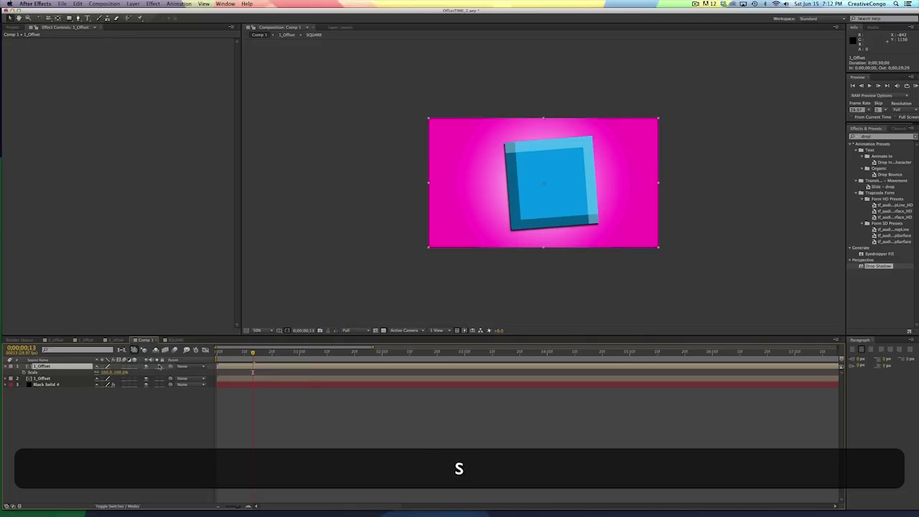
click(105, 372)
text(75)
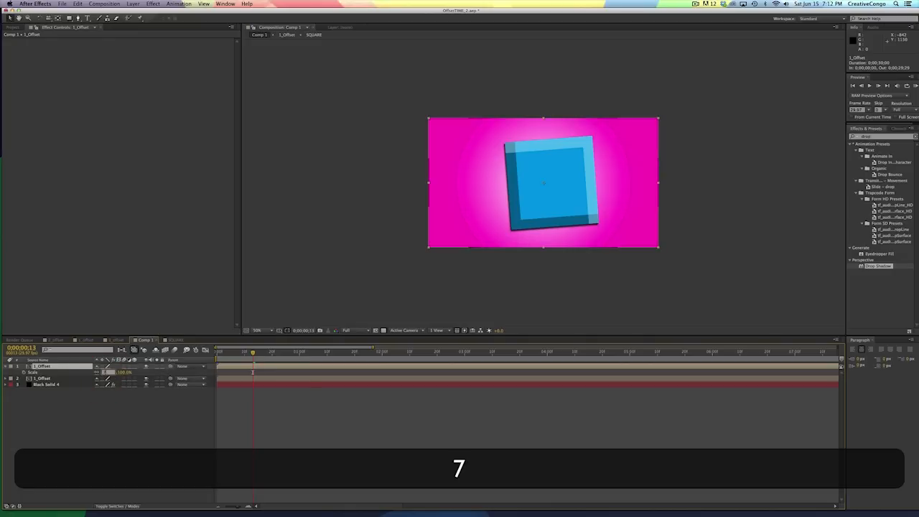
key(Return)
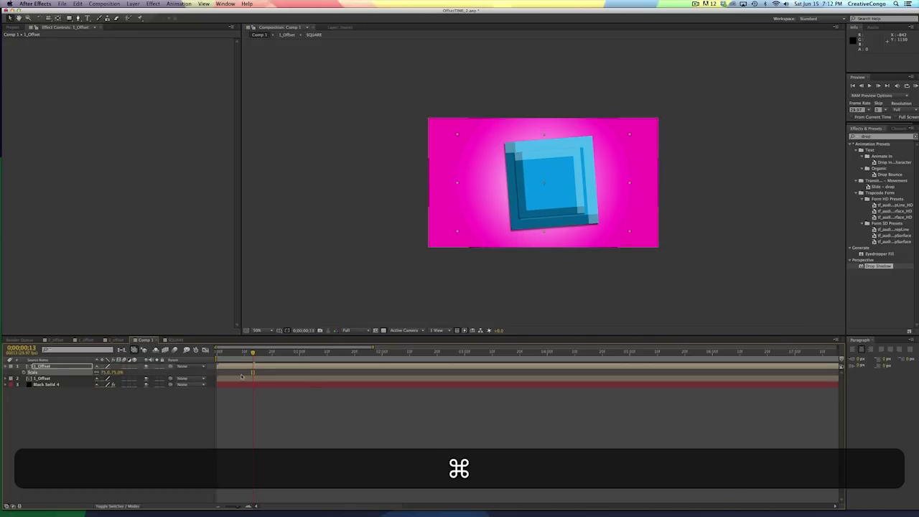
Step: Duplicate the 75% 1_Offset layer and set the new copy's scale to 50%
key(super+d)
key(s)
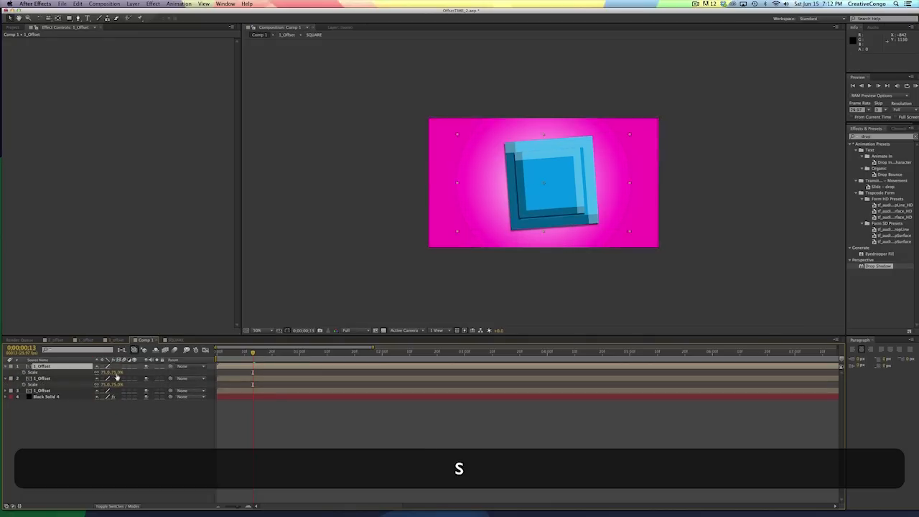
click(115, 373)
text(50)
key(Return)
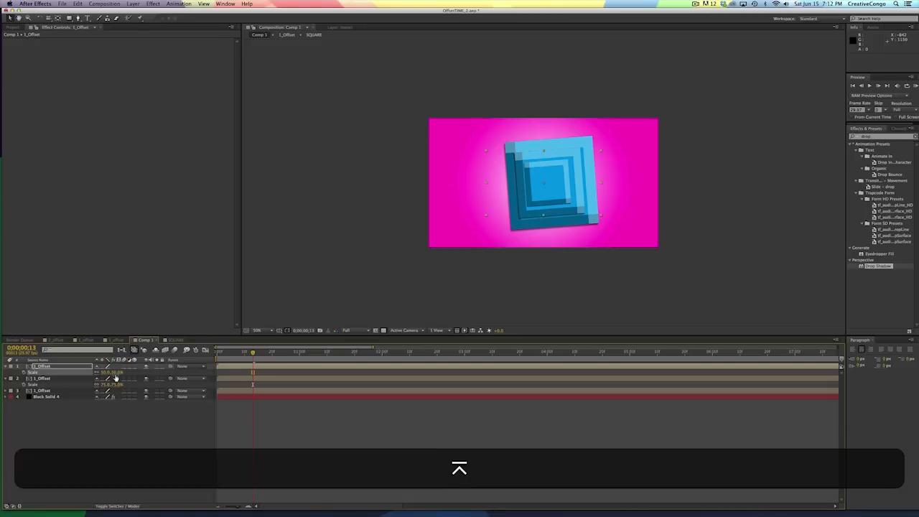
Step: Duplicate the 50% 1_Offset layer and set the new copy's scale to 25%
key(super+d)
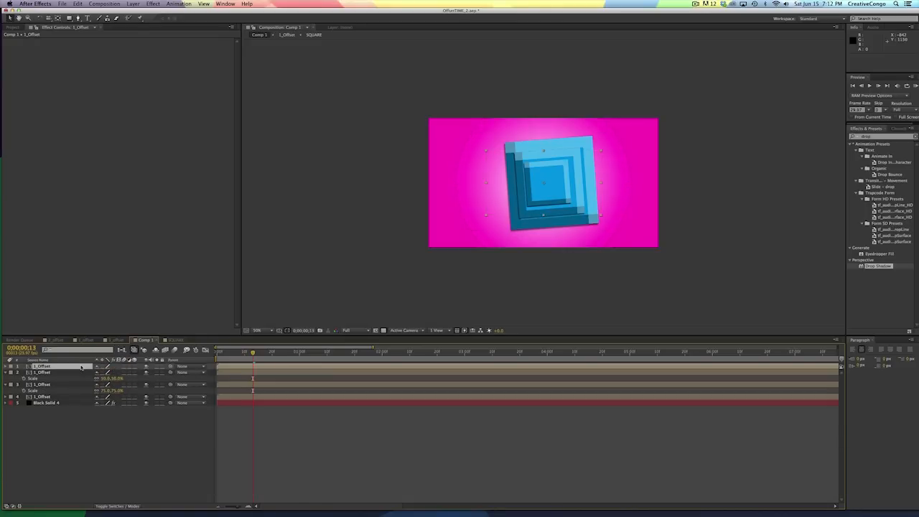
key(s)
text(25)
key(Return)
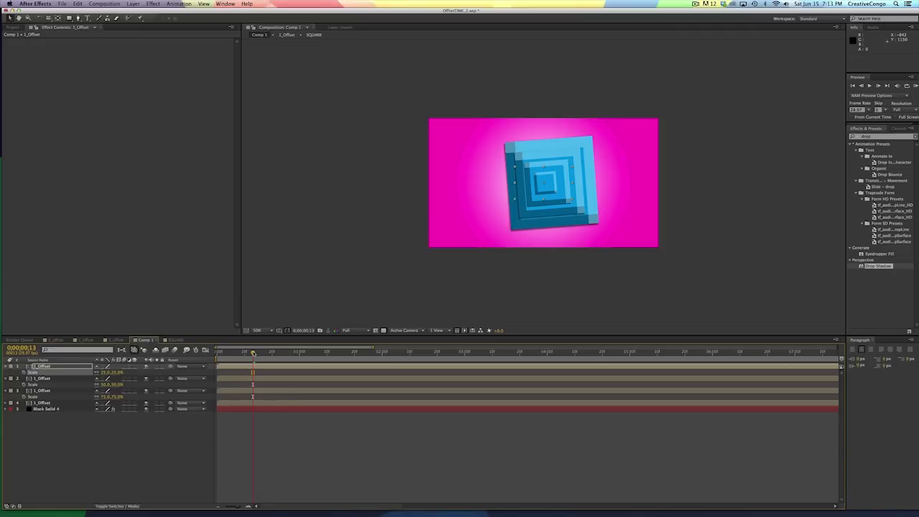
Step: Preview the nested squares and shift the three scaled 1_Offset layers to start at 0;00;00;05
drag(251, 352, 231, 351)
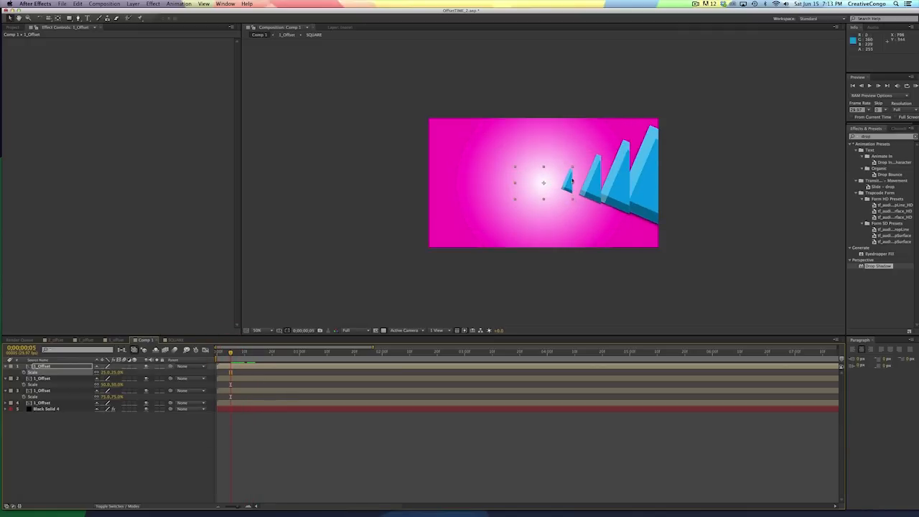
key(space)
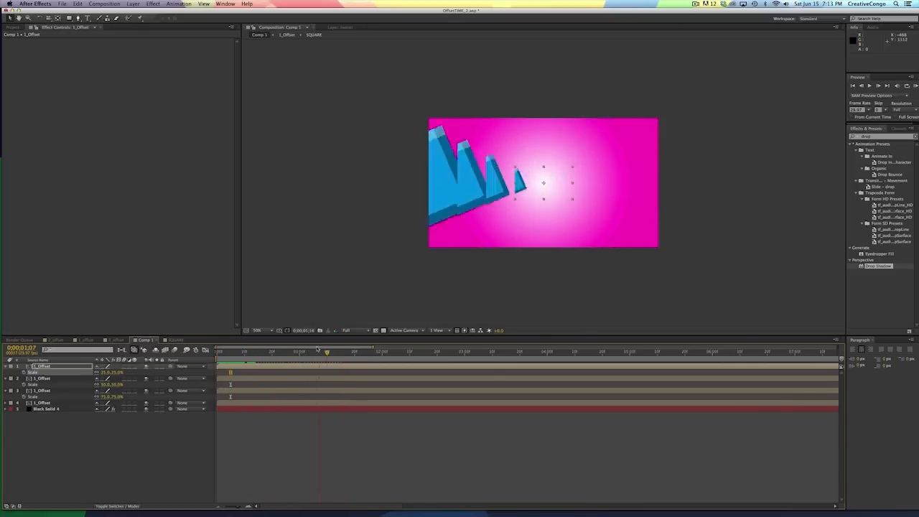
click(215, 351)
key(super+Right)
key(super+Right)
key(super+Right)
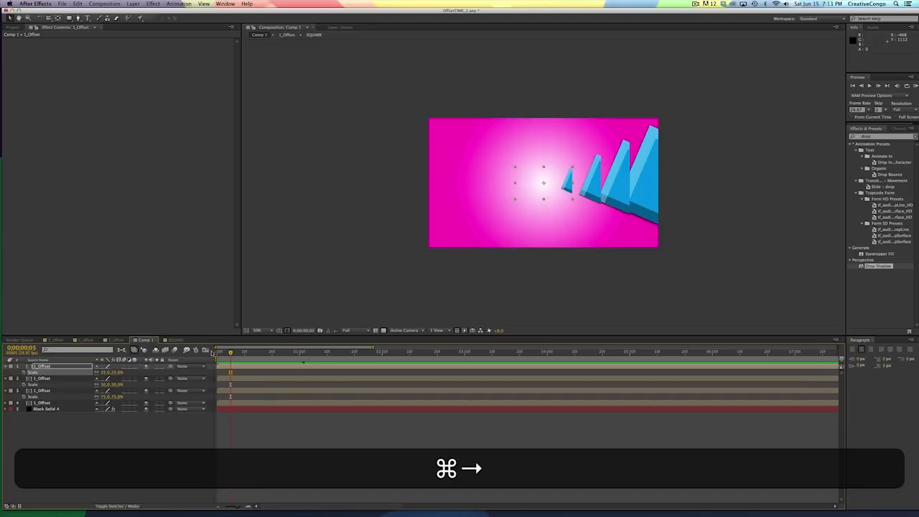
drag(232, 391, 246, 392)
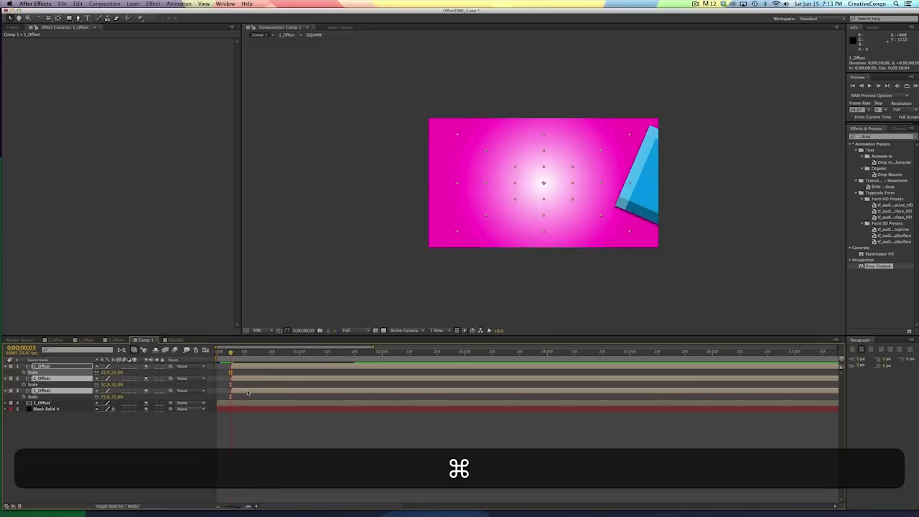
Step: Shift the 50% and 25% 1_Offset layers to start at 0;00;00;10
key(super+Right)
key(super+Right)
key(super+Right)
key(super+Right)
key(super+Right)
key(super+Right)
key(super+Right)
super+click(246, 388)
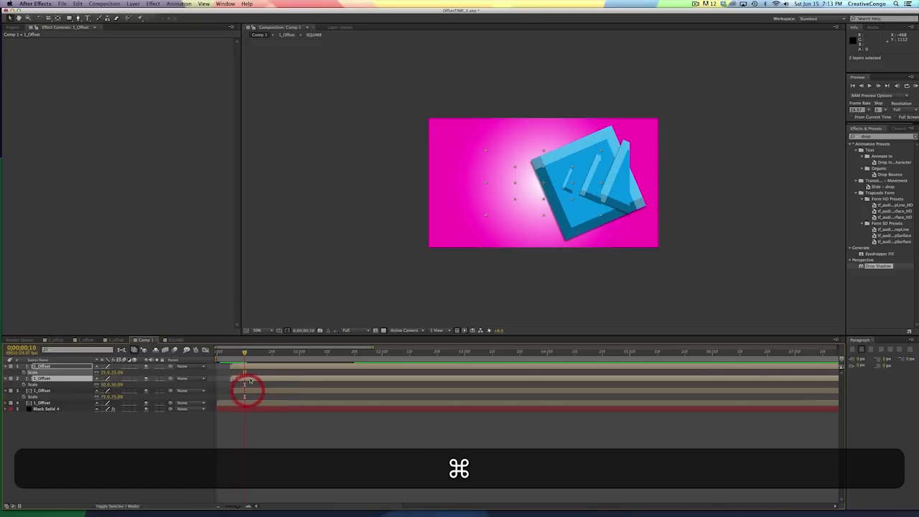
click(261, 377)
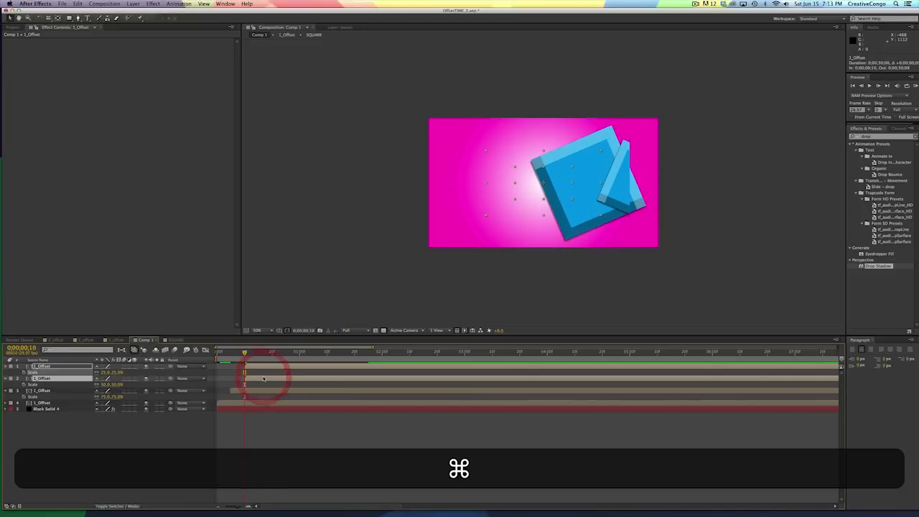
Step: Shift the 25% 1_Offset layer to start at 0;00;00;15
key(super+Right)
key(super+Right)
key(super+Right)
key(super+Right)
key(super+Right)
super+click(263, 377)
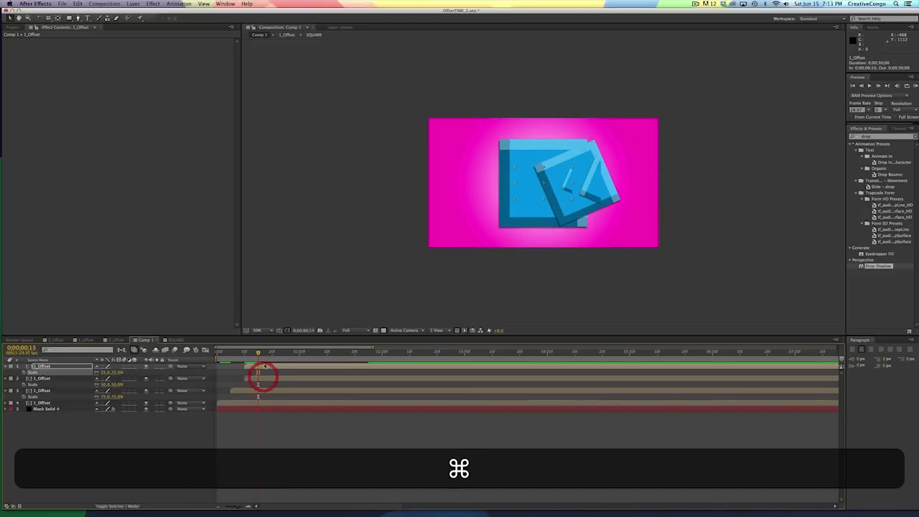
super+click(278, 365)
Step: End the work area at 0;00;02;01
drag(220, 352, 384, 351)
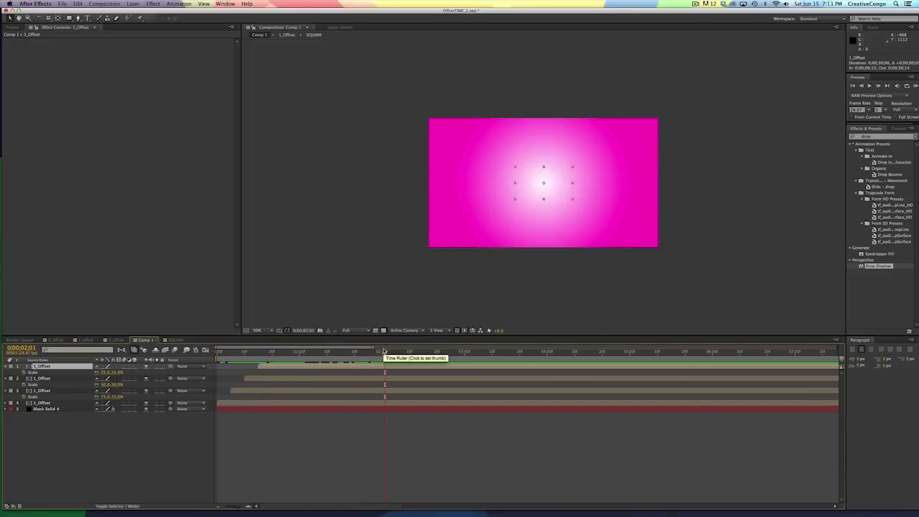
key(n)
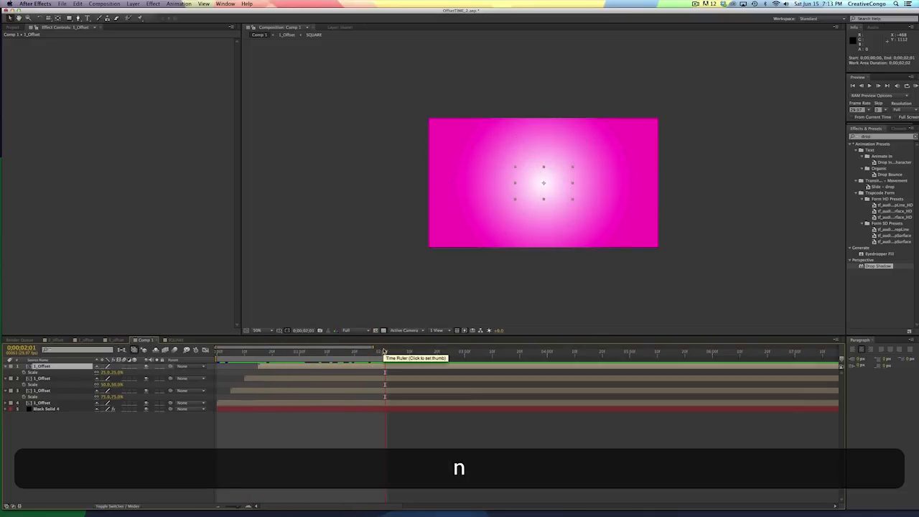
Step: Enable motion blur for all layers and for Comp 1, and preview the staggered squares
click(124, 409)
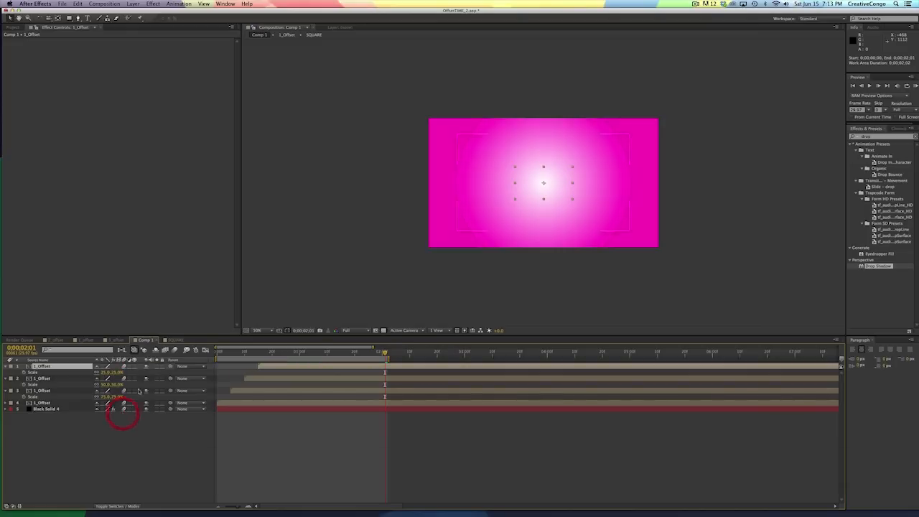
click(173, 350)
key(0)
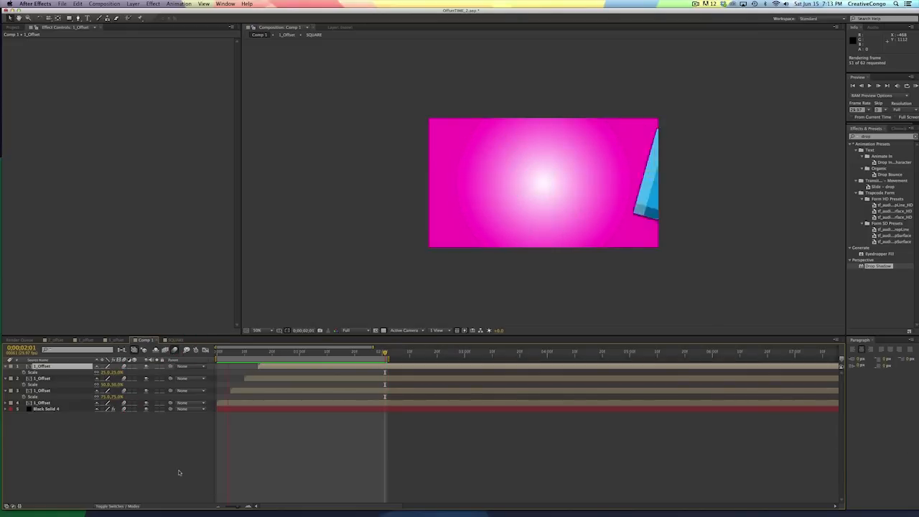
key(space)
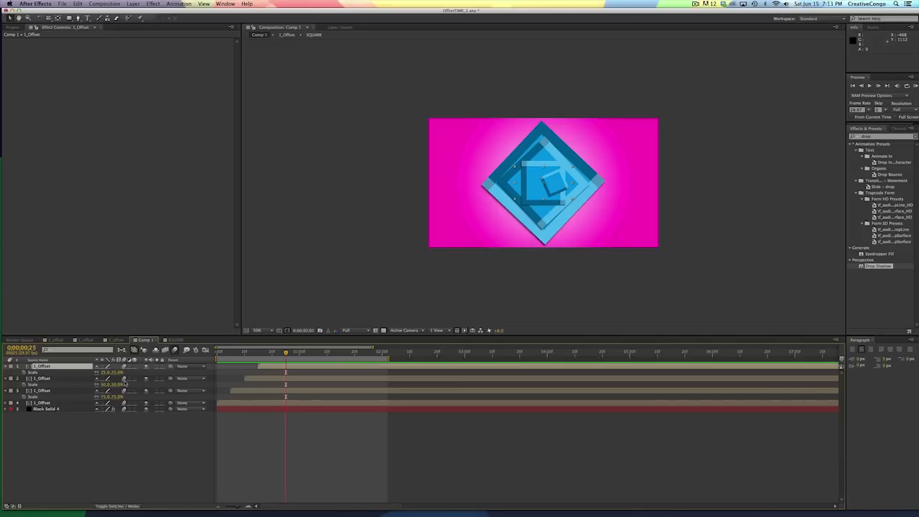
drag(268, 354, 296, 354)
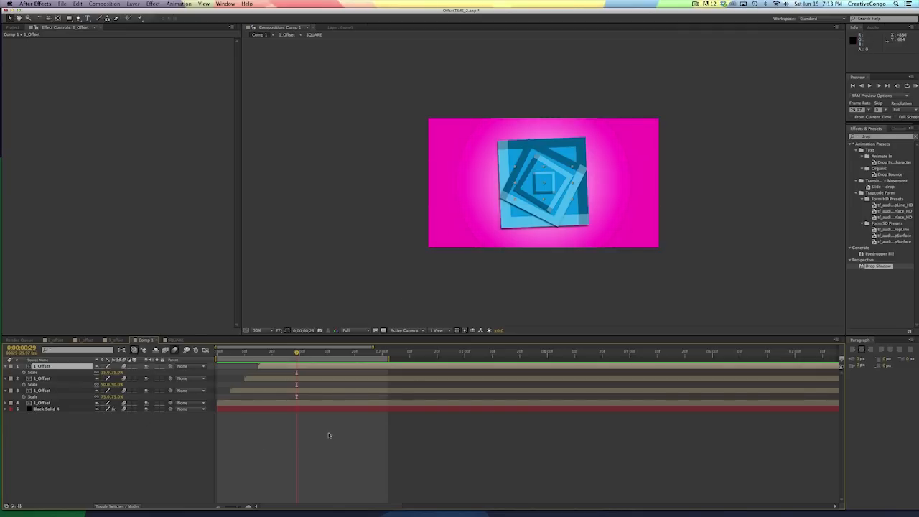
mouse_move(297, 353)
mouse_down()
mouse_move(230, 354)
mouse_move(306, 355)
mouse_up()
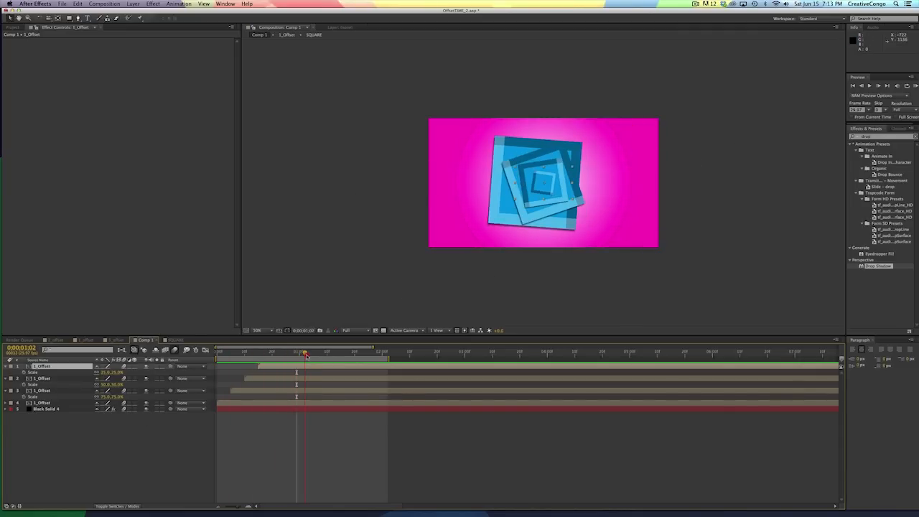
Step: Open the 1_Offset composition and turn on motion blur for its SQUARE layer
double_click(297, 366)
click(124, 366)
click(123, 366)
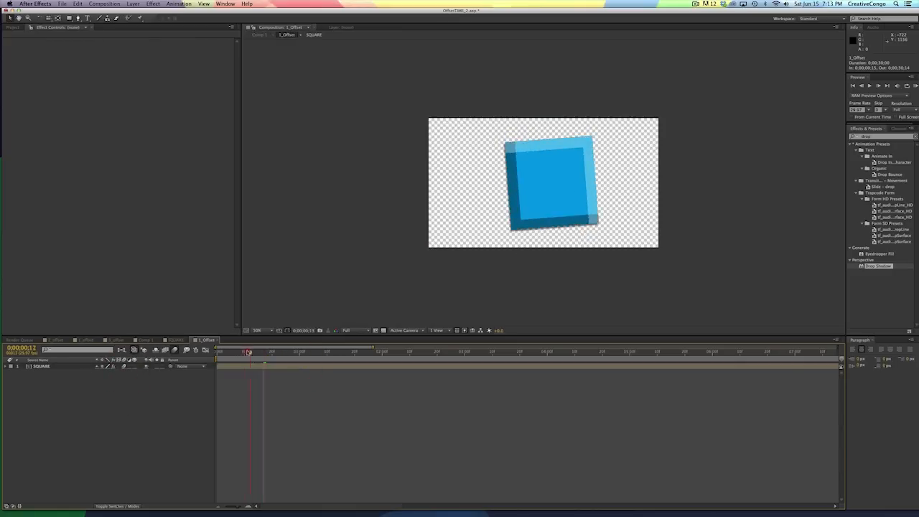
Step: Examine the SQUARE layer's motion and keyframes in 1_Offset, look at the SQUARE composition, and return to Comp 1
click(229, 351)
drag(222, 352, 273, 352)
click(272, 367)
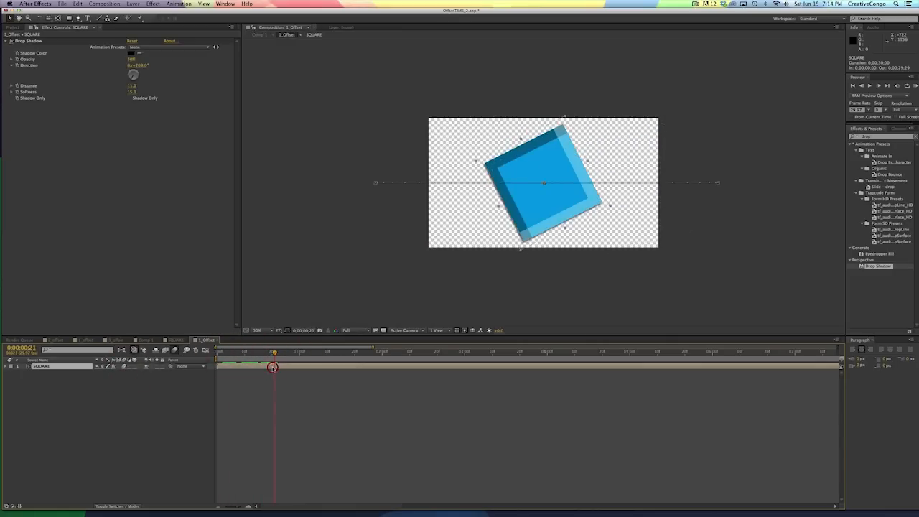
key(u)
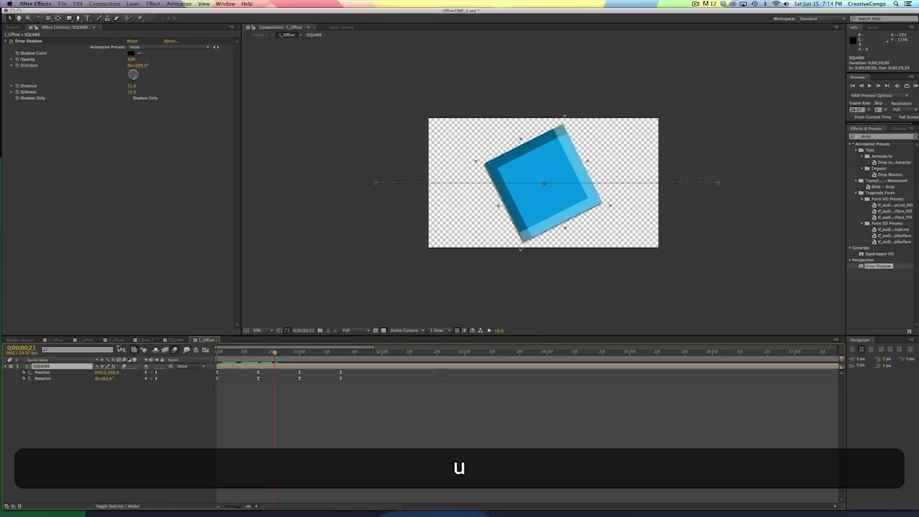
click(170, 340)
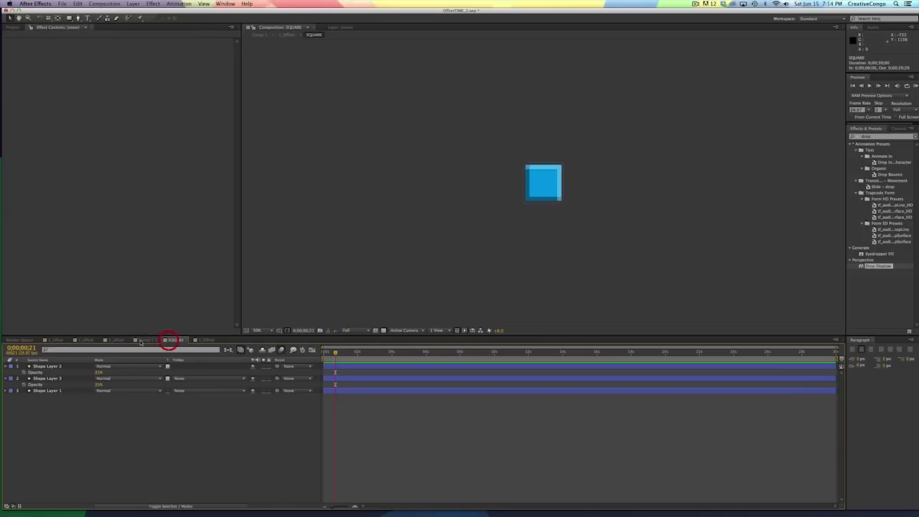
click(144, 340)
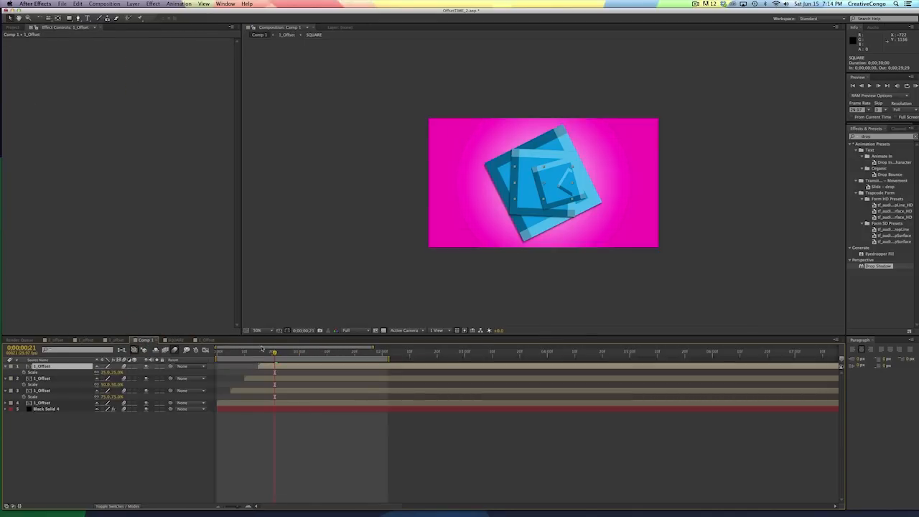
Step: Move to the start of the Comp 1 timeline and preview the staggered squares
click(226, 351)
key(KP_0)
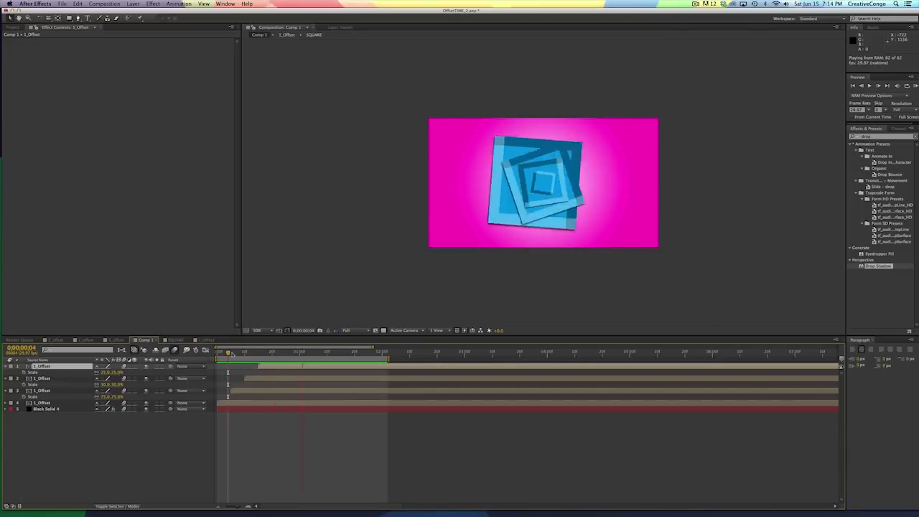
key(space)
Step: Open SQUARE through 1_Offset, turn on motion blur for its shape layers, and return to Comp 1
double_click(317, 365)
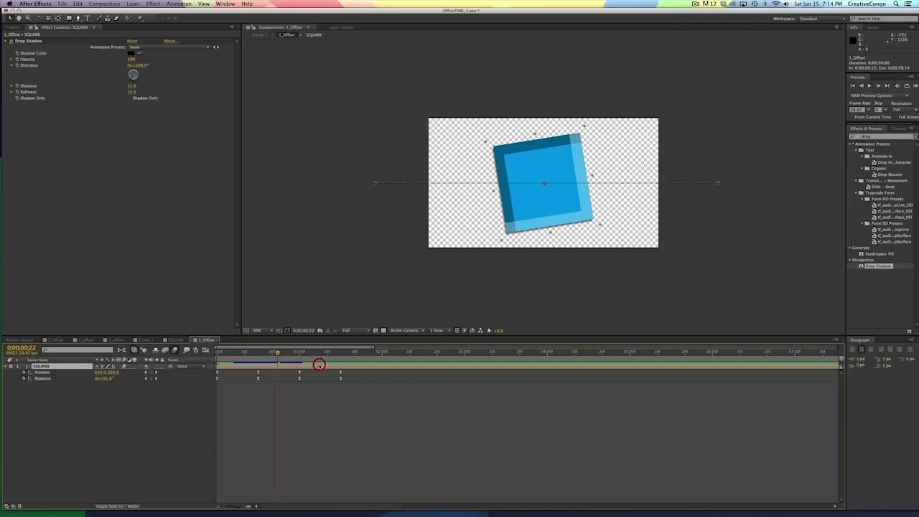
double_click(282, 366)
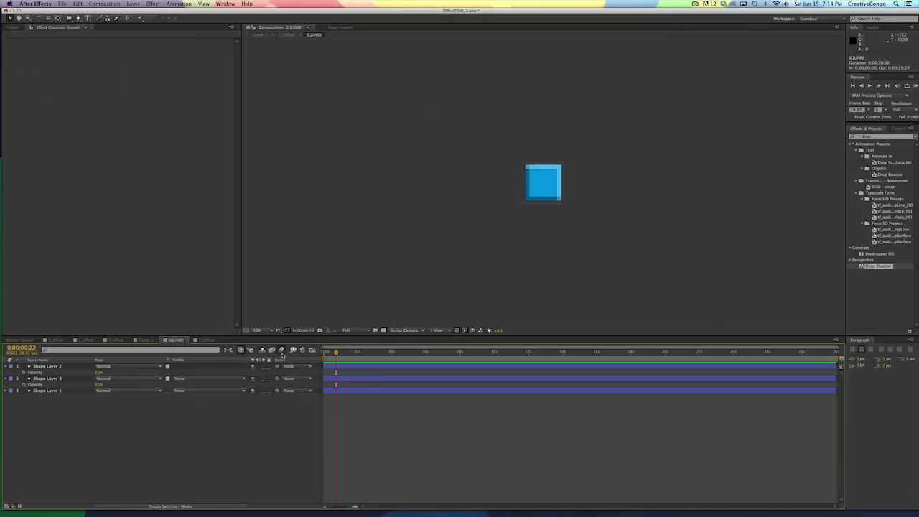
click(161, 506)
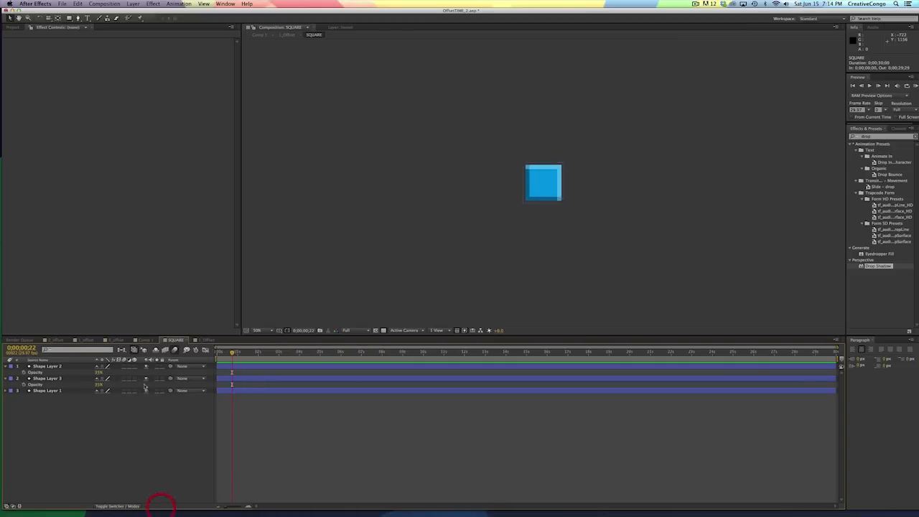
click(125, 394)
click(144, 340)
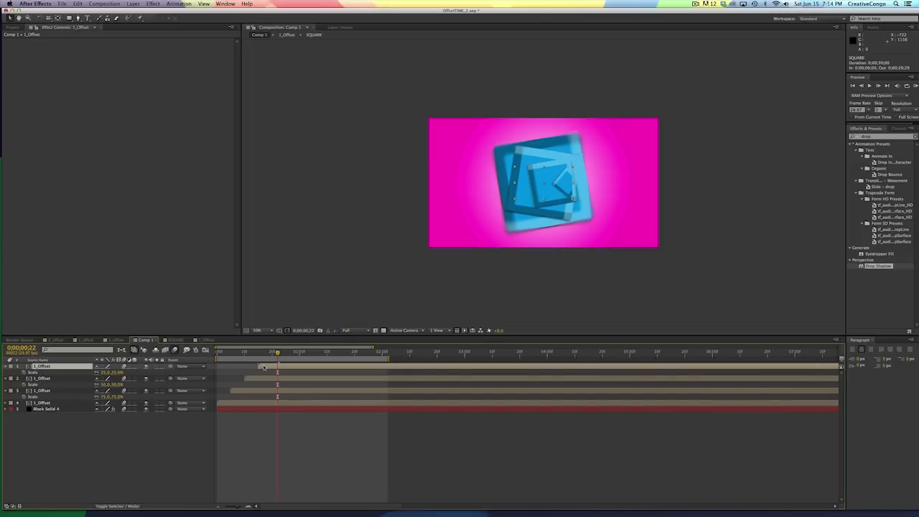
Step: Preview the motion-blurred squares in Comp 1, deselect the layers, and show the project's items
key(0)
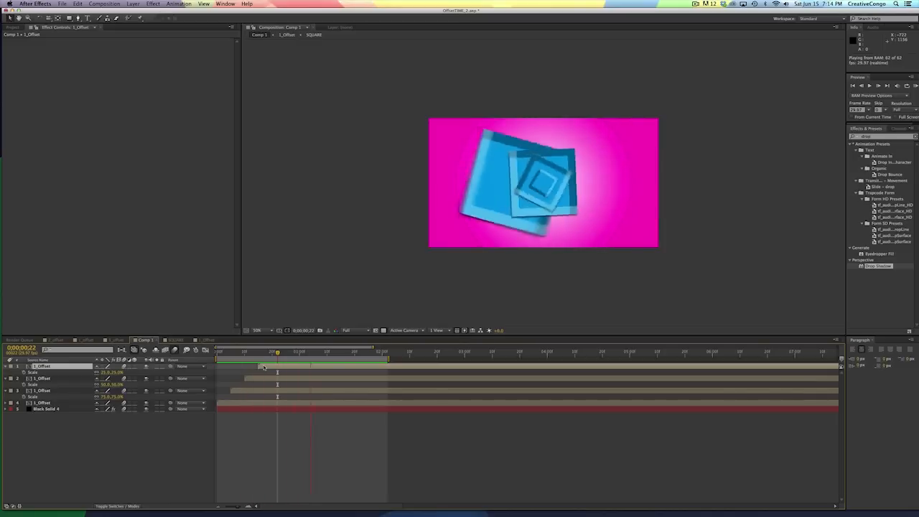
key(0)
click(129, 433)
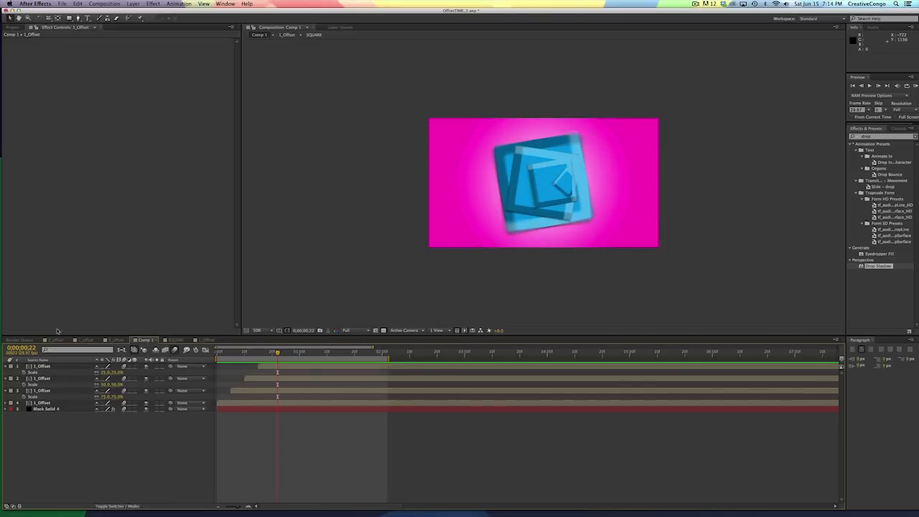
click(9, 27)
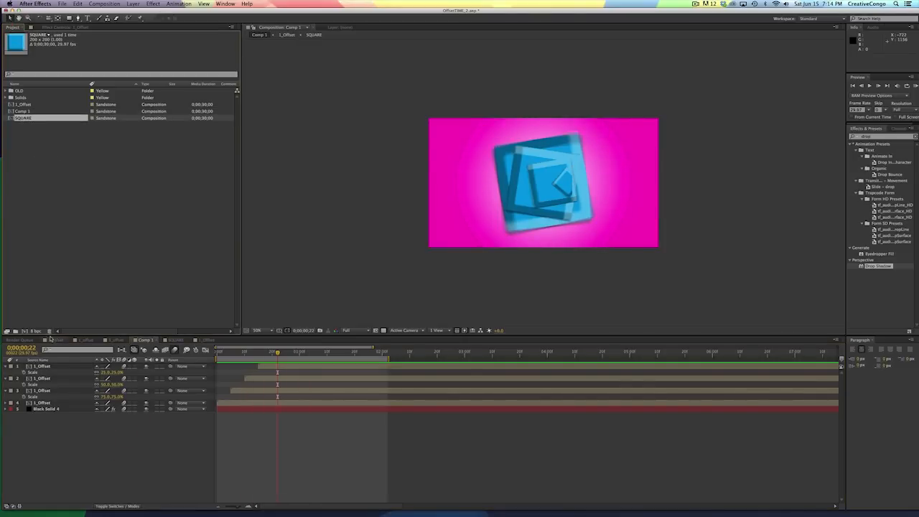
click(24, 330)
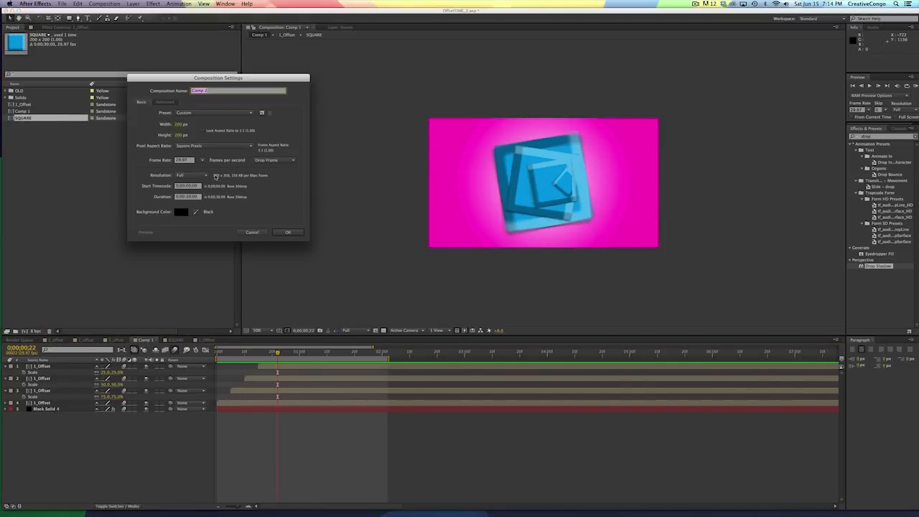
text(2_offset)
key(Return)
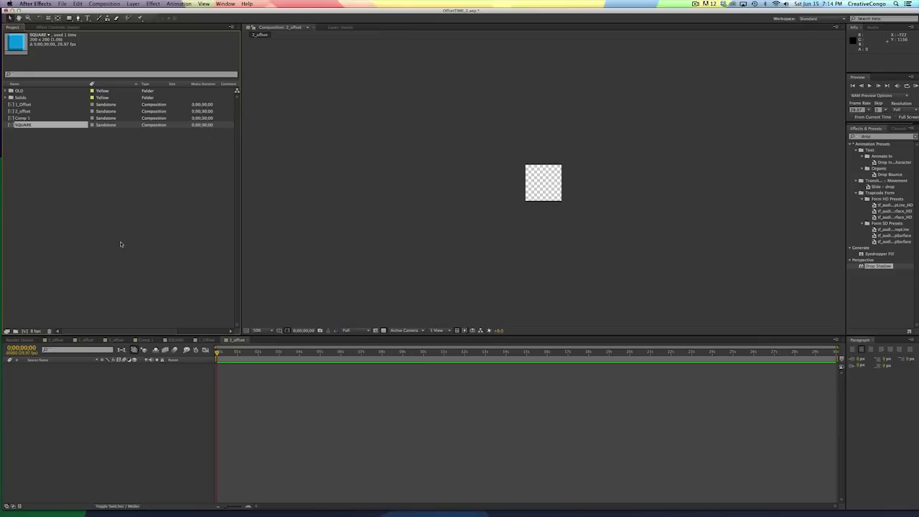
key(super+z)
Step: Create a new 1280 x 720 px composition with the default name and add the SQUARE composition to it as a layer
click(24, 331)
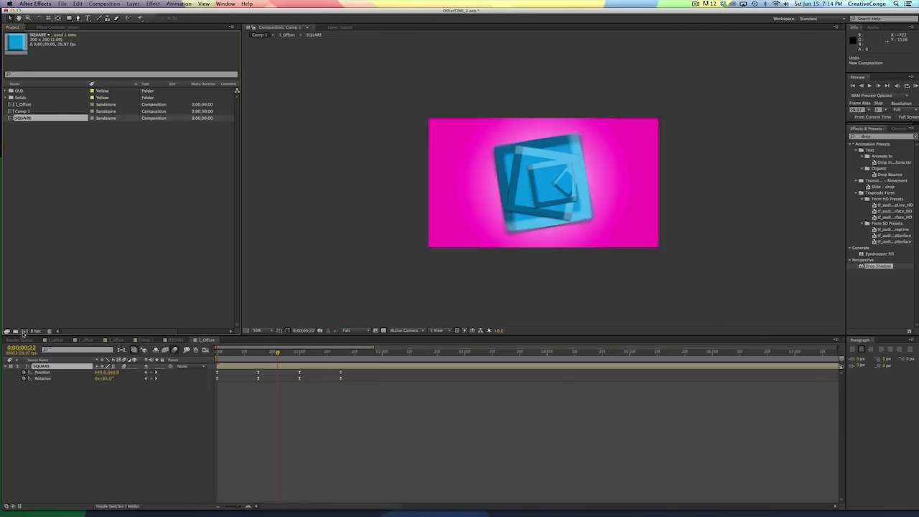
click(179, 124)
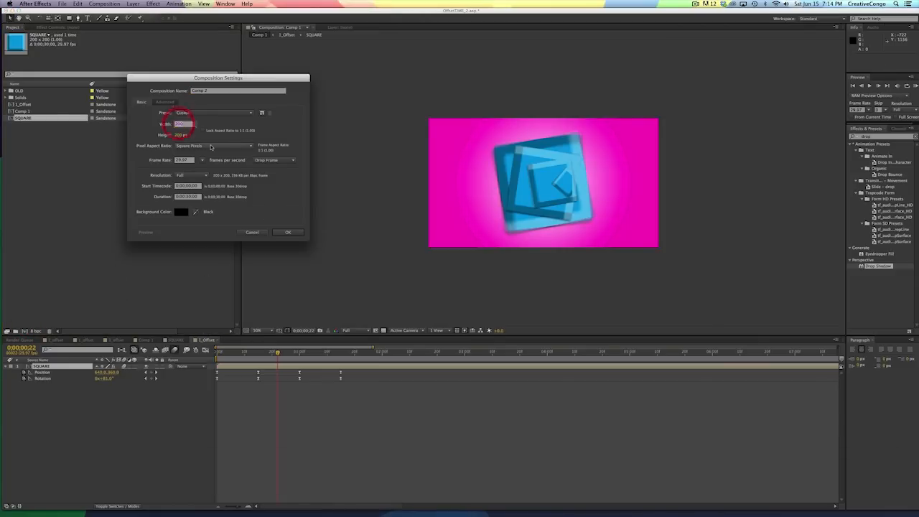
text(28)
key(Tab)
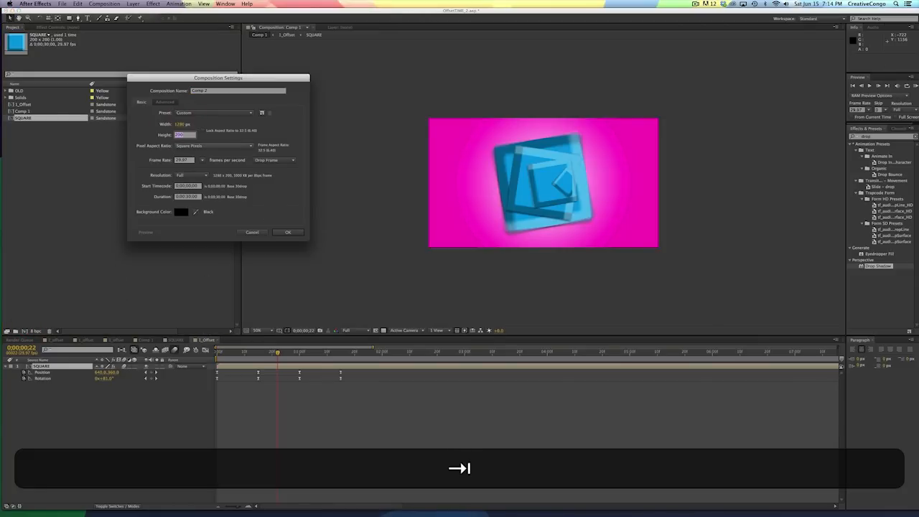
text(720)
key(Return)
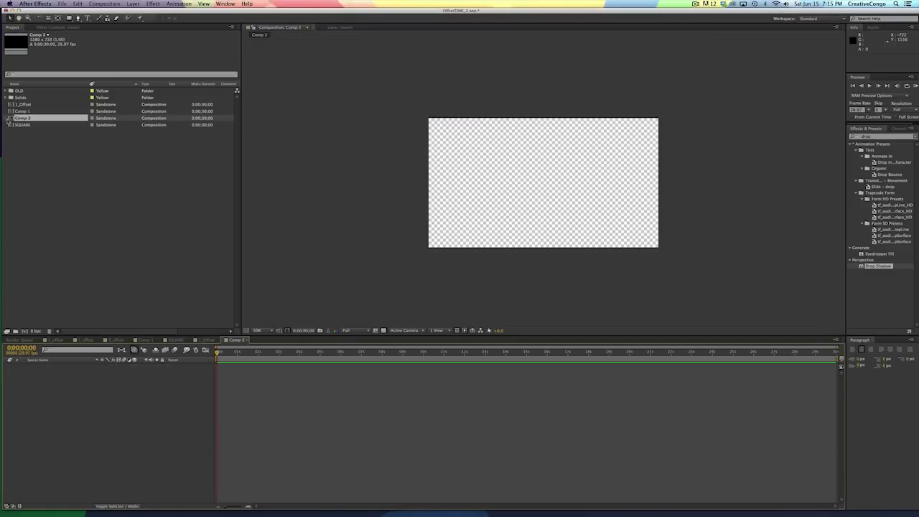
drag(11, 126, 235, 369)
click(222, 352)
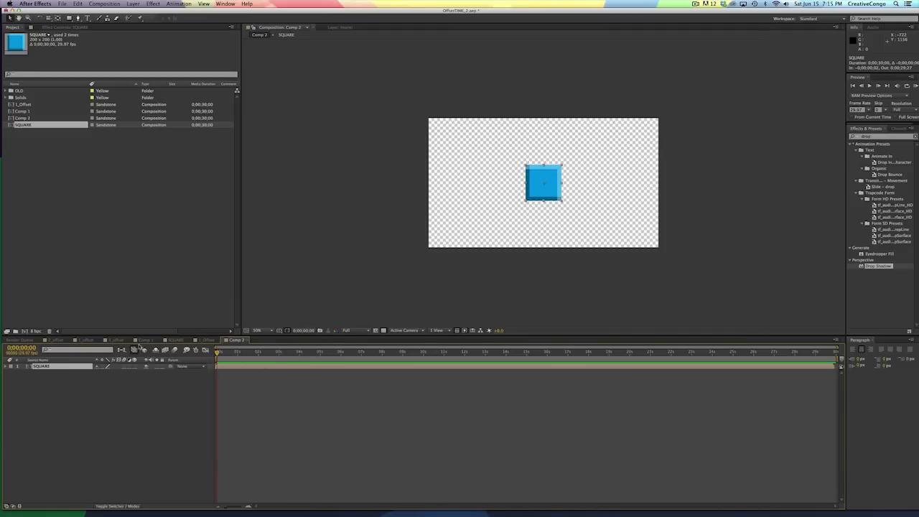
Step: Copy the pink gradient layer Black Solid 4 from Comp 1 into Comp 2 and place it beneath the SQUARE layer
click(200, 340)
click(177, 339)
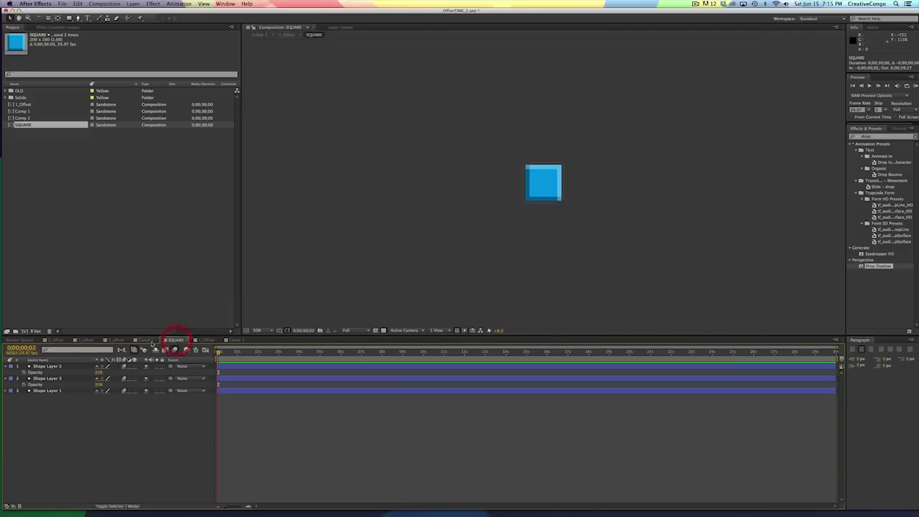
click(144, 339)
click(225, 409)
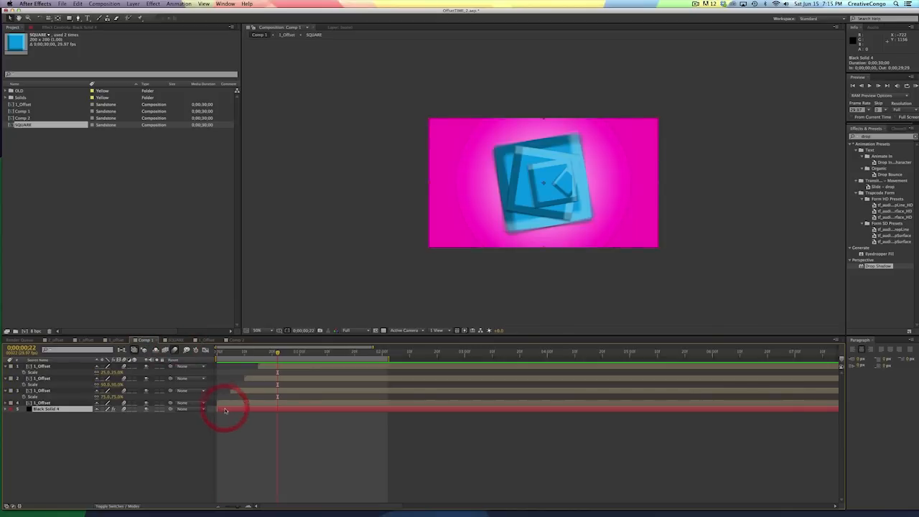
key(super+c)
click(237, 340)
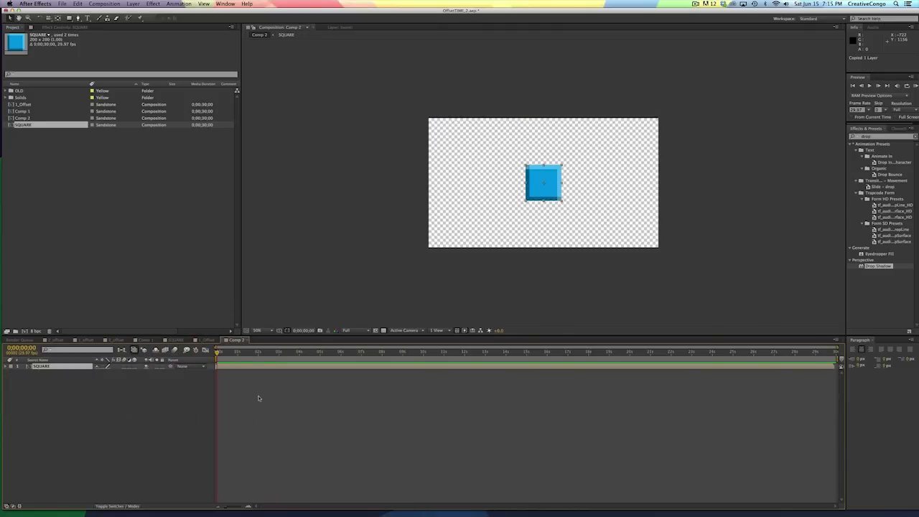
key(super+v)
drag(46, 366, 45, 376)
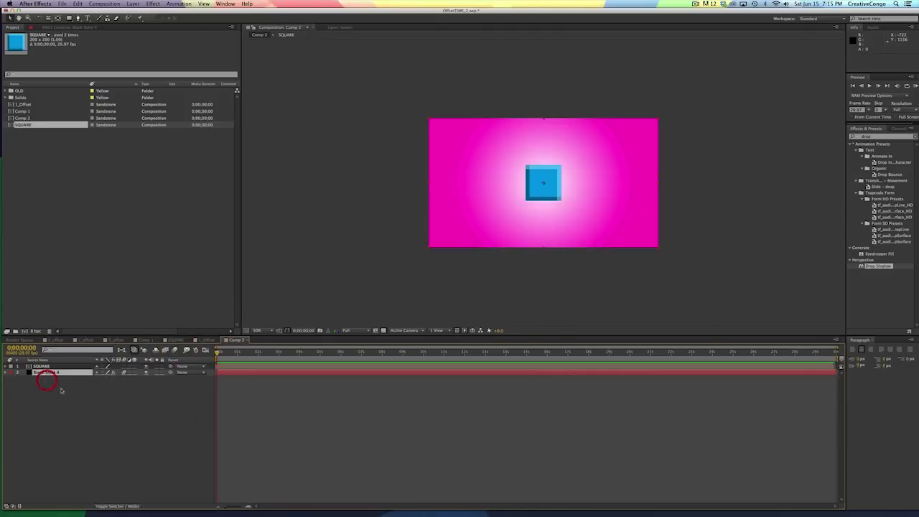
click(279, 373)
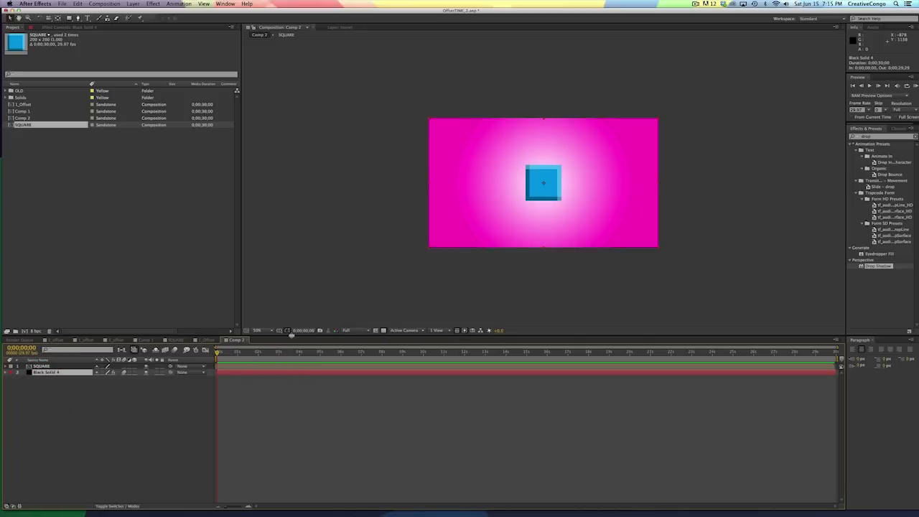
Step: Set the SQUARE layer's scale to 75% in Comp 2
click(232, 367)
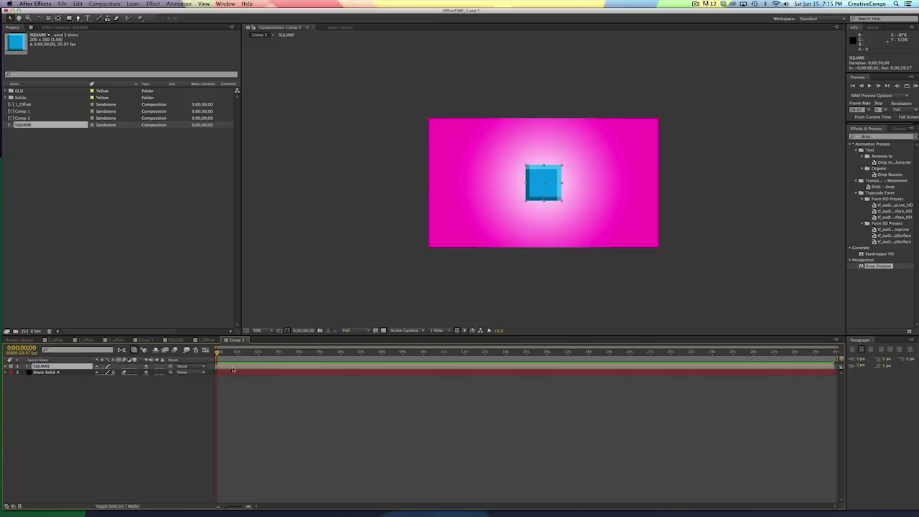
key(s)
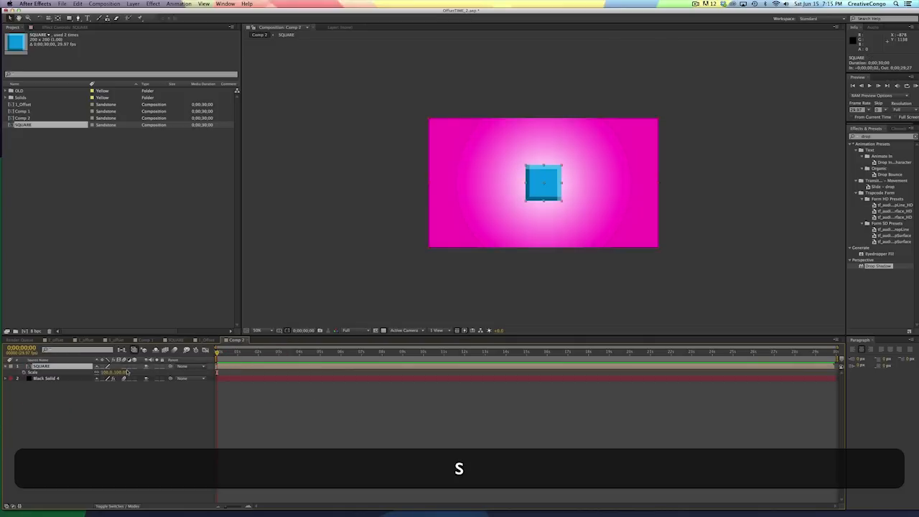
click(120, 373)
text(75)
key(Return)
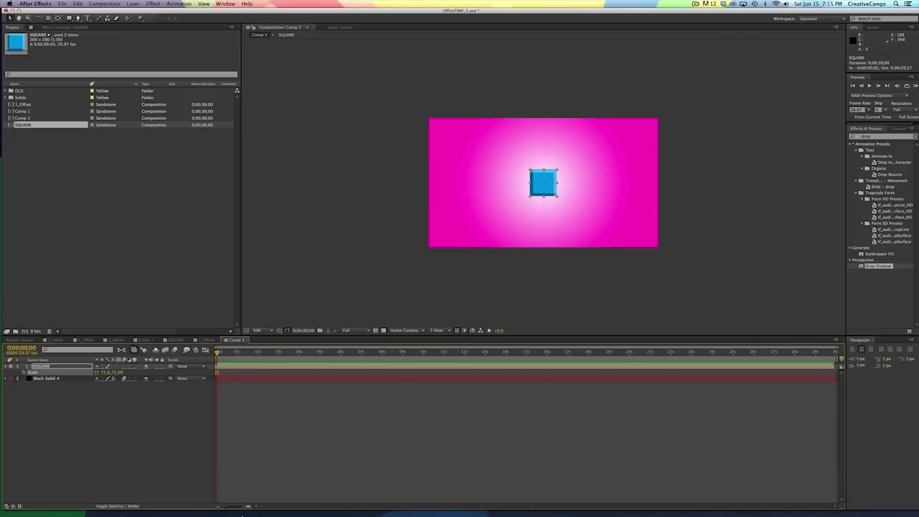
Step: Switch to Safari and read the Creative COW forum post about the time offset between layers expression
mouse_move(194, 505)
click(241, 501)
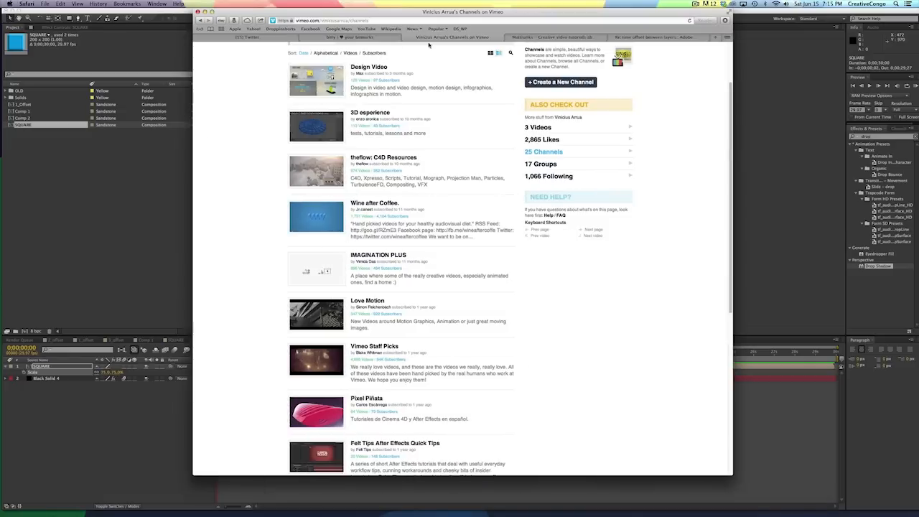
click(646, 37)
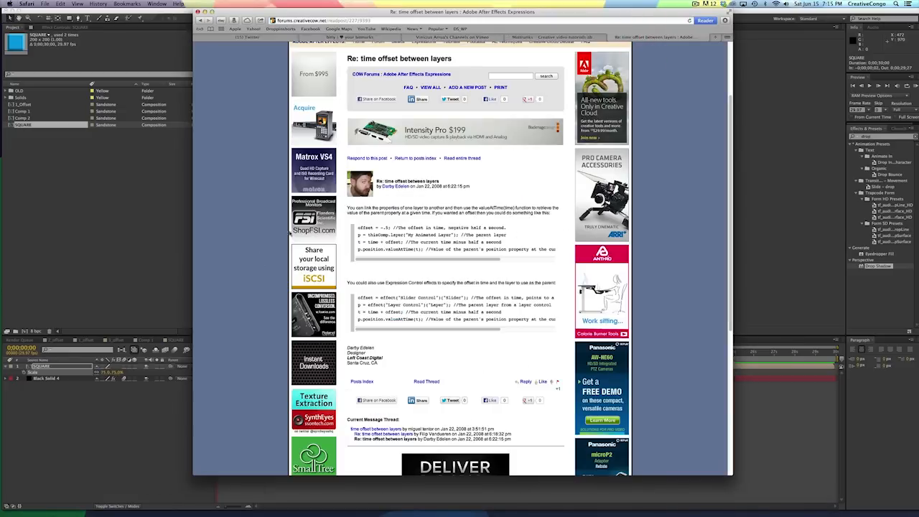
scroll(269, 84, up, 3)
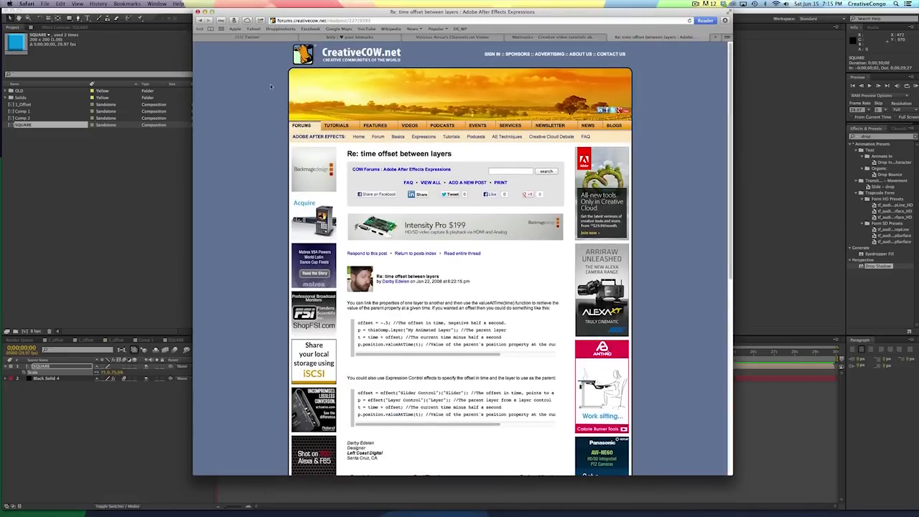
scroll(270, 84, down, 5)
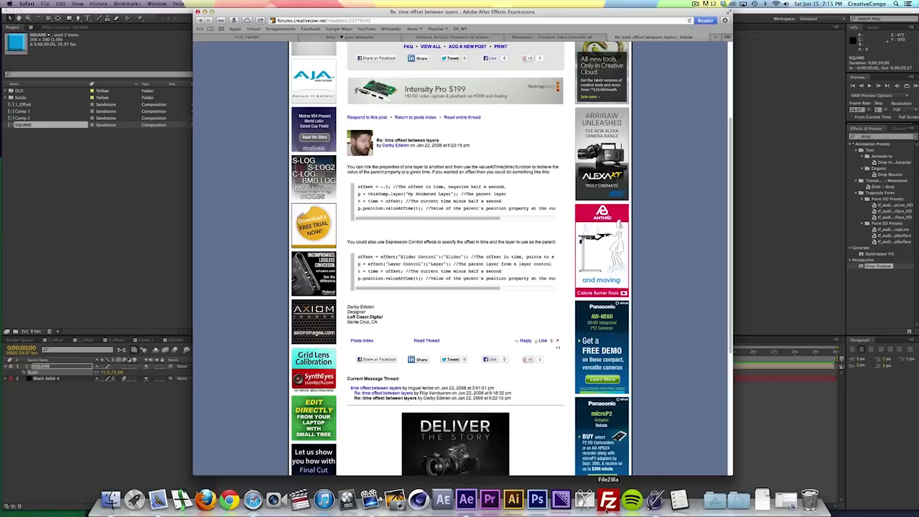
Step: Switch to the Expressions_AE document in Pages and copy the first OFFSET TIME expression, from "offset = -.5" through the valueAtTime(t) comment
click(655, 499)
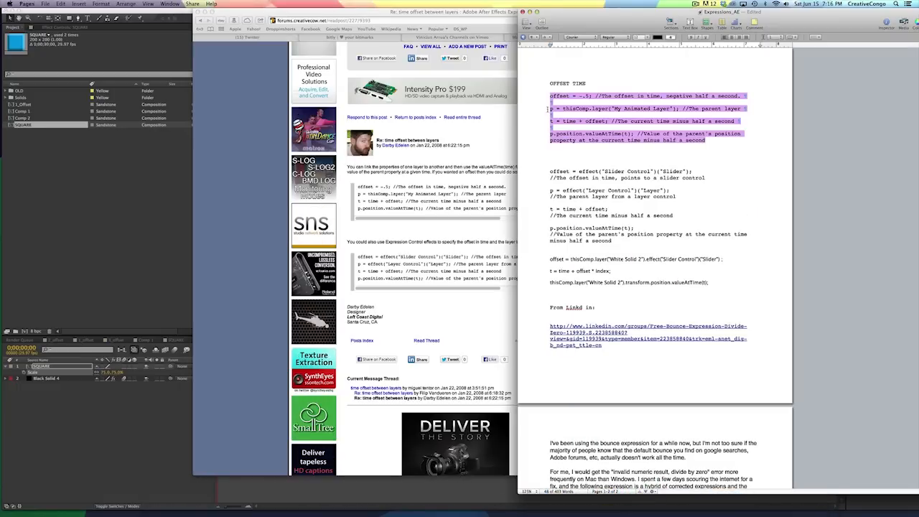
click(540, 114)
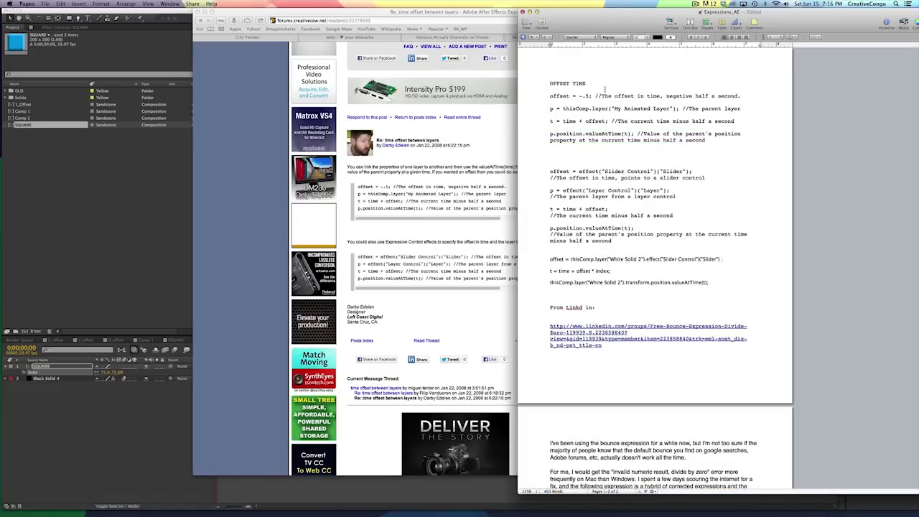
drag(714, 140, 535, 94)
click(550, 95)
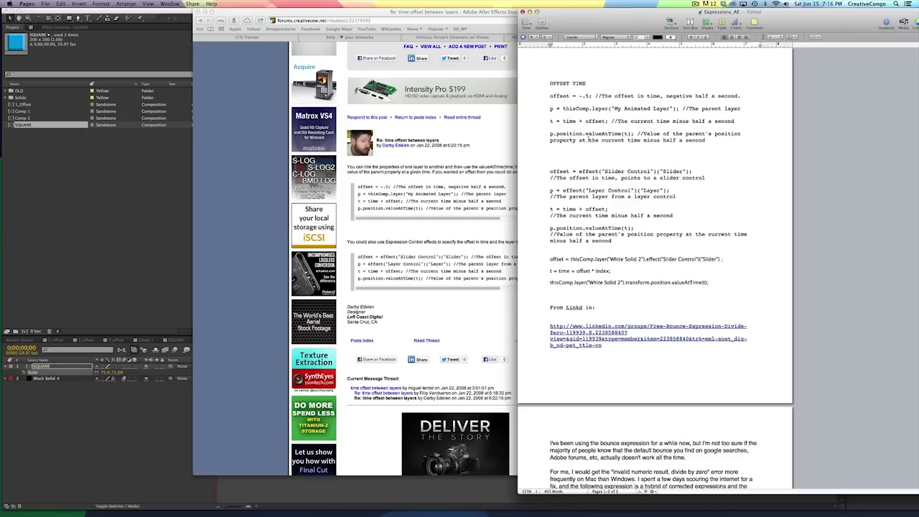
drag(706, 140, 535, 91)
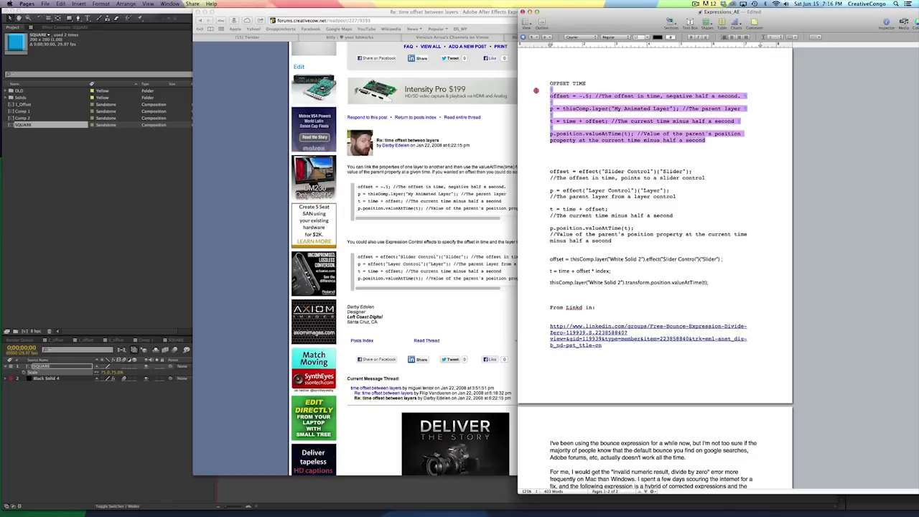
key(super+c)
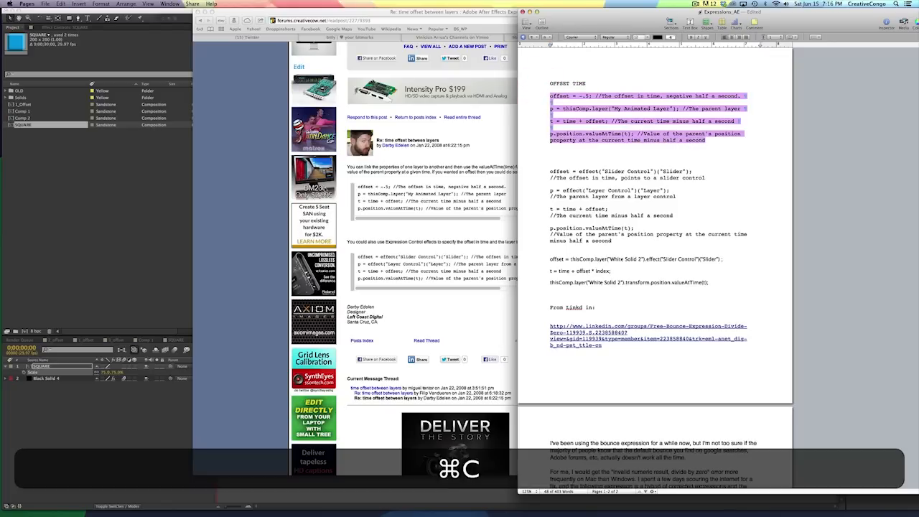
Step: Return to After Effects, move Comp 2's SQUARE layer to about 122, 226, and set its first Position keyframe at 0;00;00;00
click(152, 395)
click(47, 368)
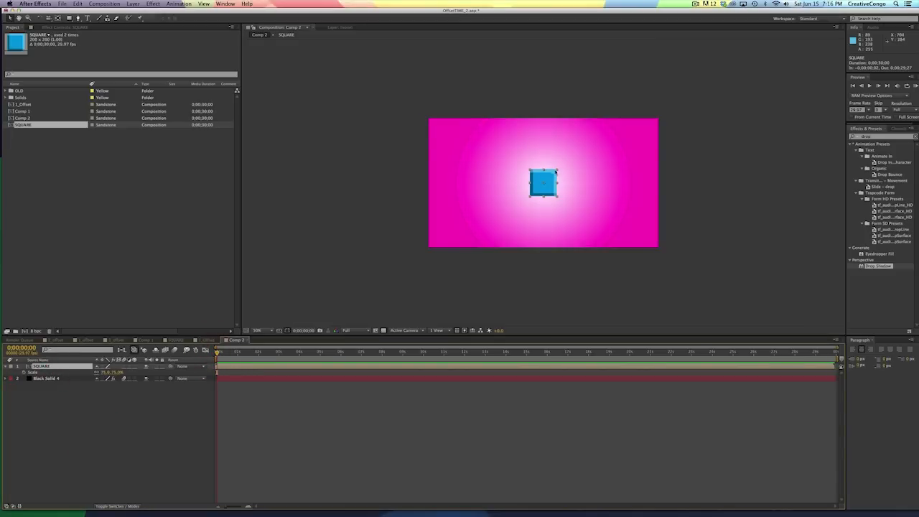
drag(543, 184, 450, 158)
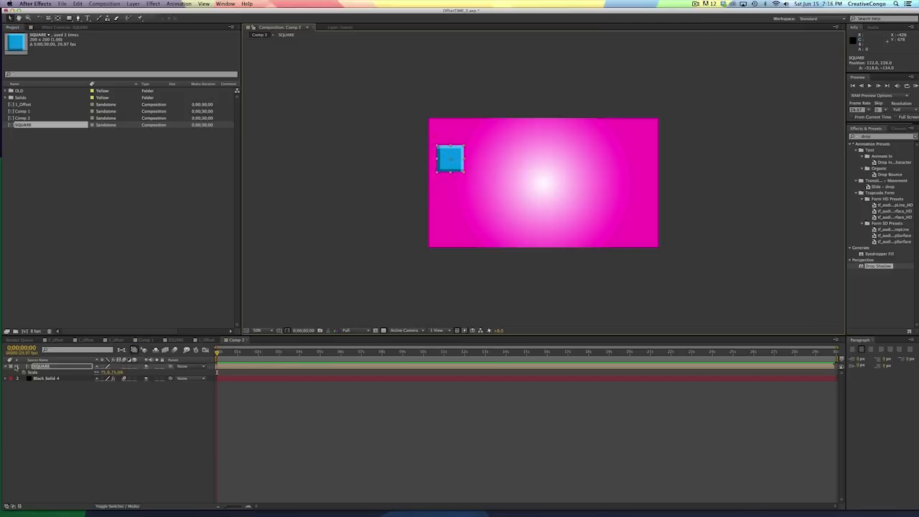
key(p)
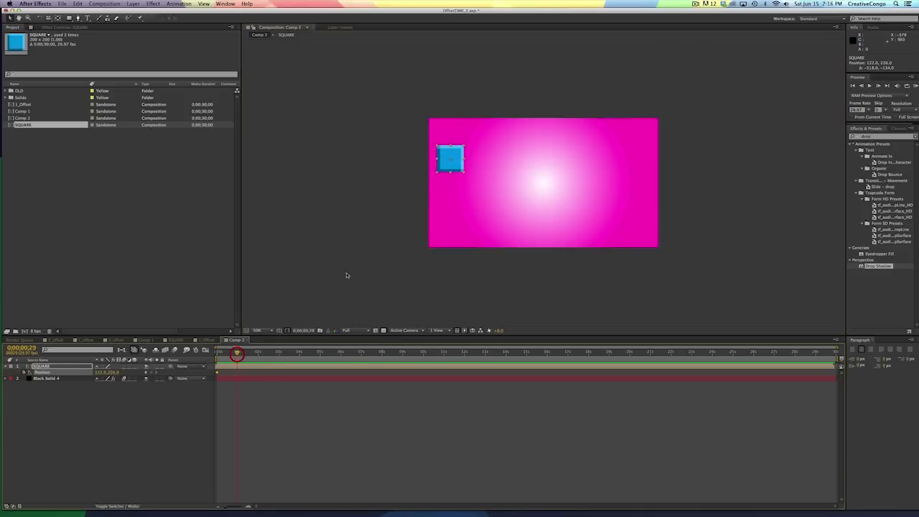
Step: Keyframe the SQUARE layer at 1110, 514 at 0;00;00;29 and bend its motion path into an S-curve with the Bezier handles
drag(445, 162, 481, 171)
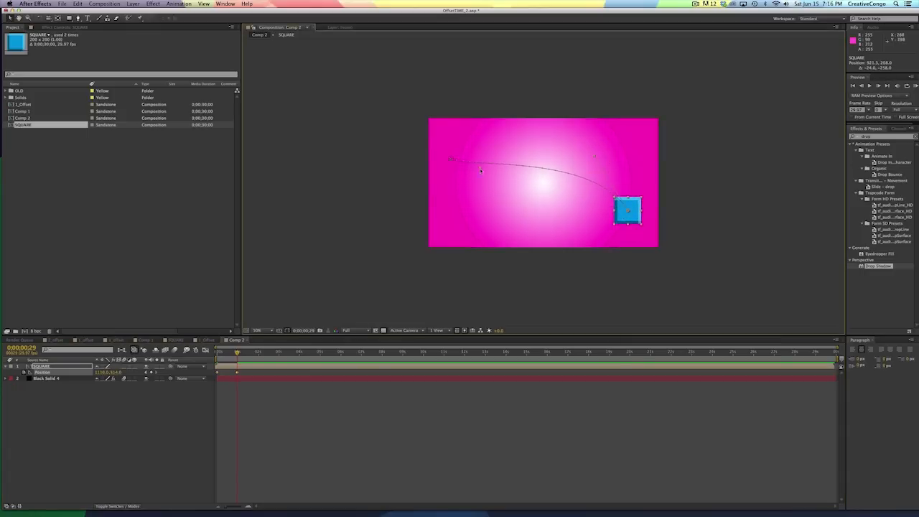
drag(492, 218, 476, 208)
Step: Apply Easy Ease to both Position keyframes of the SQUARE layer
click(251, 373)
click(201, 375)
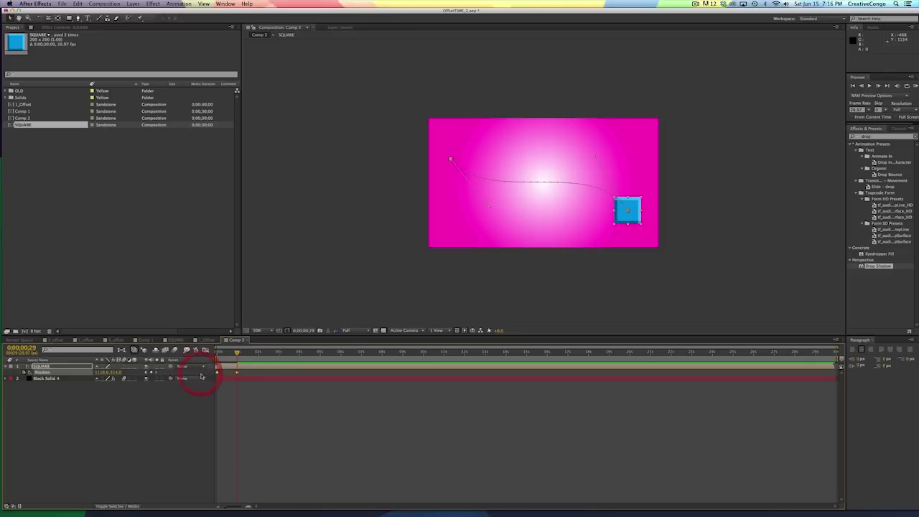
key(F9)
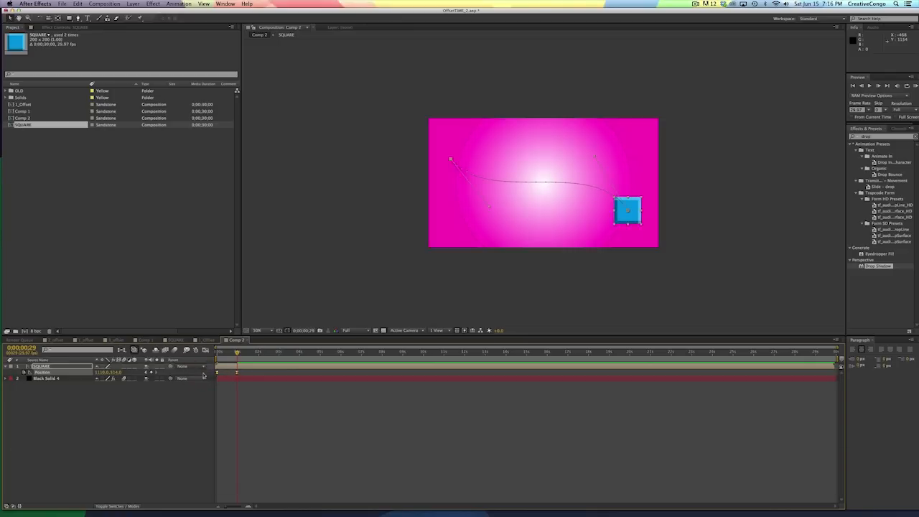
Step: Add an expression to the SQUARE layer's Position, replacing the default text with "loopOut ("
key(equal)
key(equal)
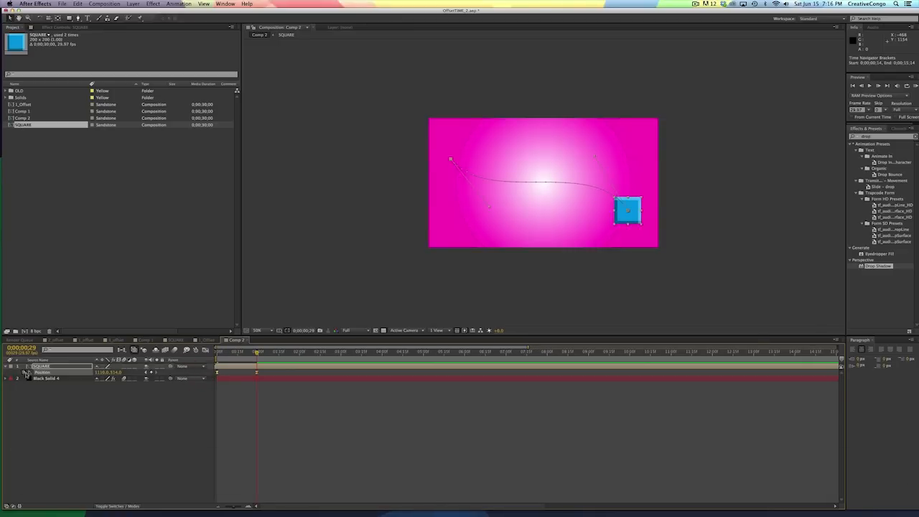
alt+click(26, 373)
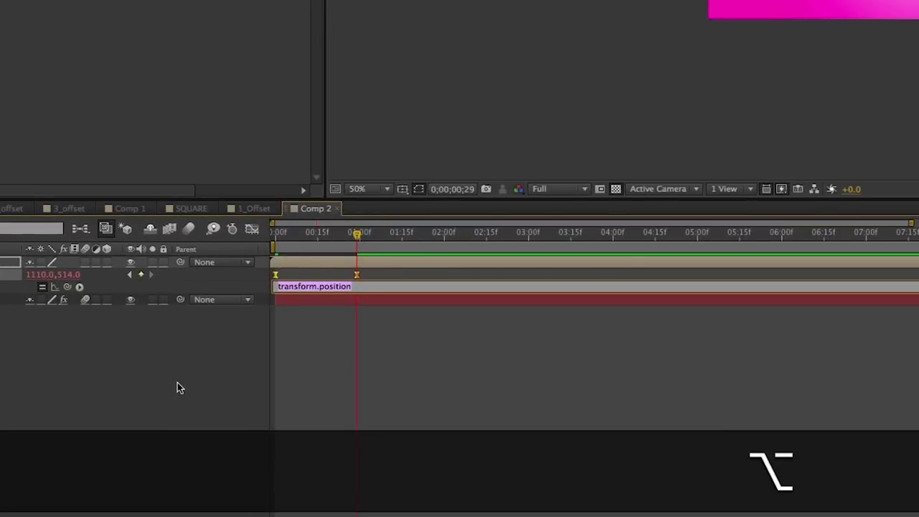
text(loop)
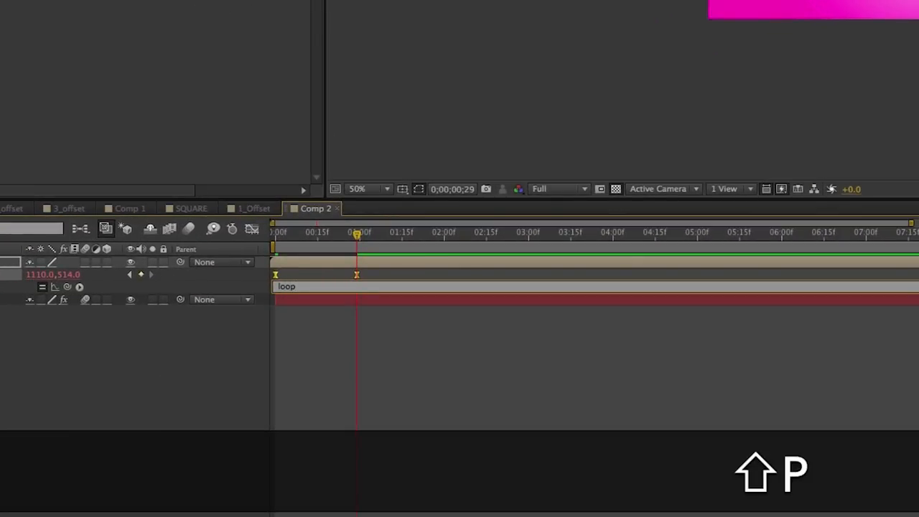
text(Out ()
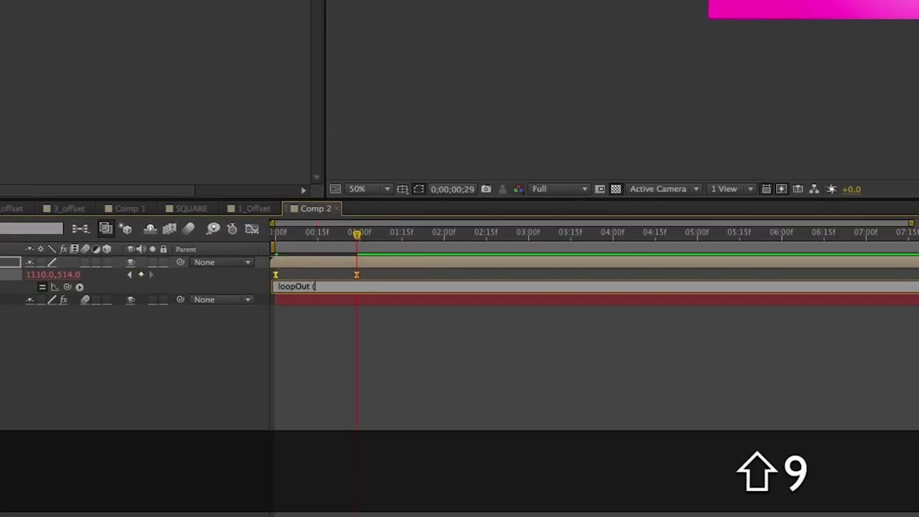
Step: Complete the SQUARE layer's Position expression as loopOut ("cycle") ; and preview the looping animation
text("c)
key(shift)
text(ycle)
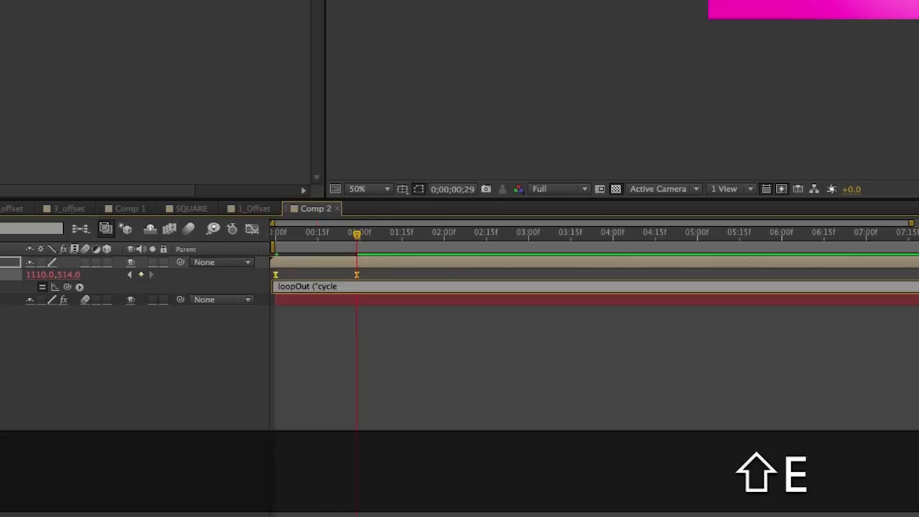
text(") ;)
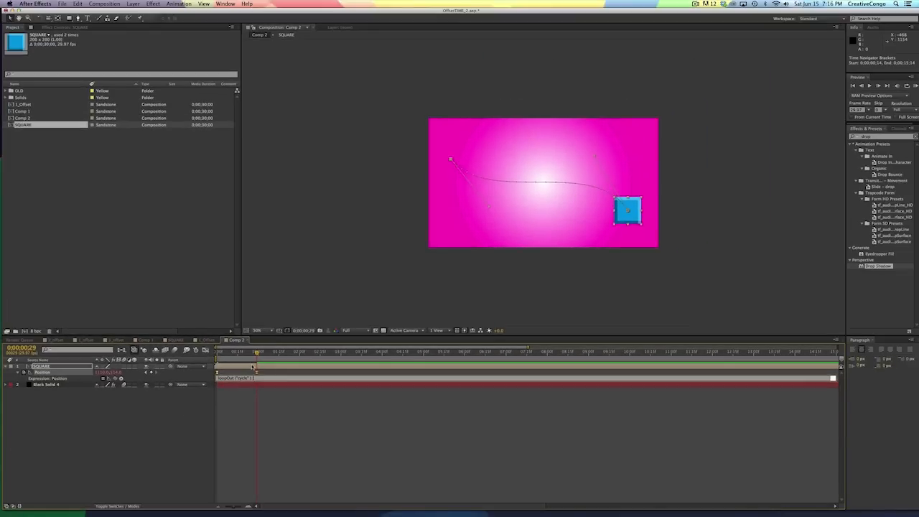
click(253, 366)
key(KP_0)
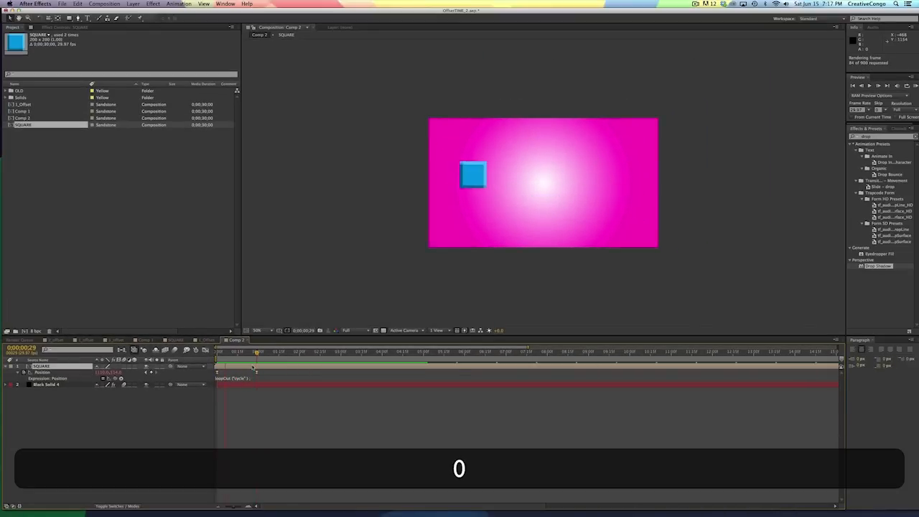
key(KP_0)
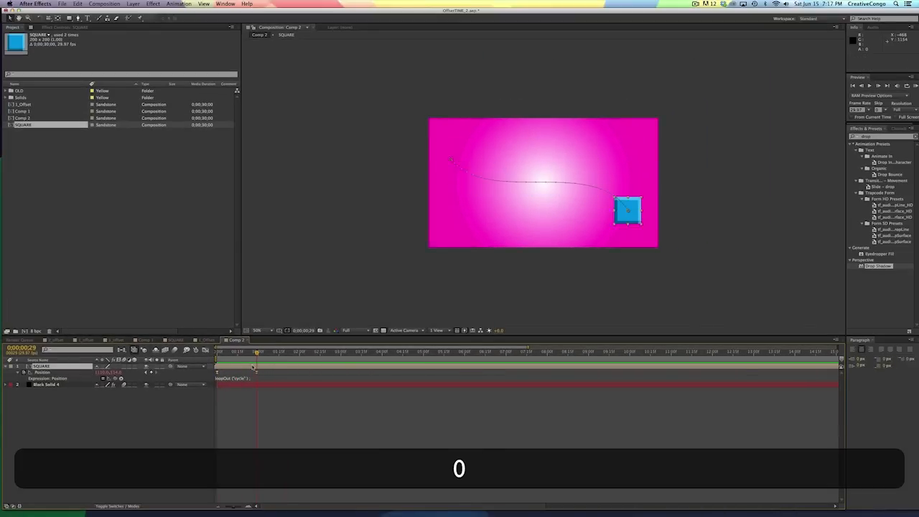
Step: Change the loop type in the SQUARE layer's Position expression to "pingpong" and preview the animation
click(244, 378)
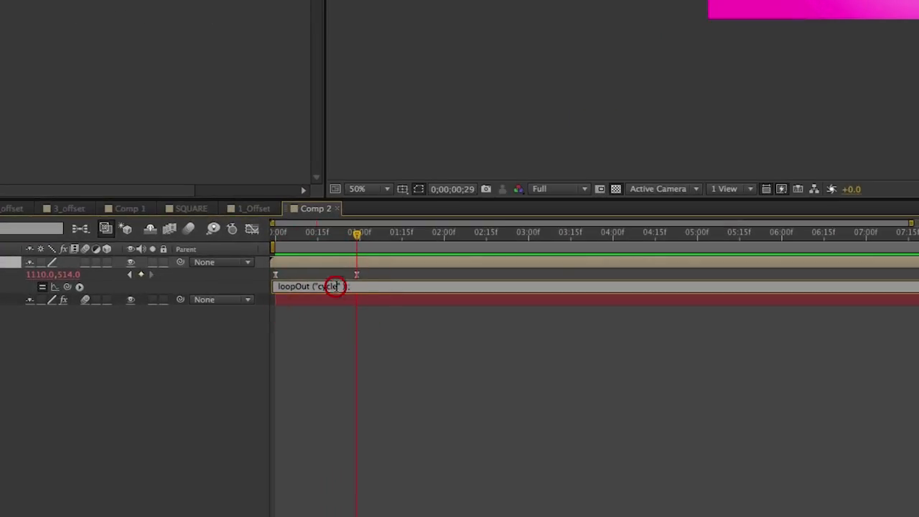
key(BackSpace)
key(BackSpace)
text(pingpon)
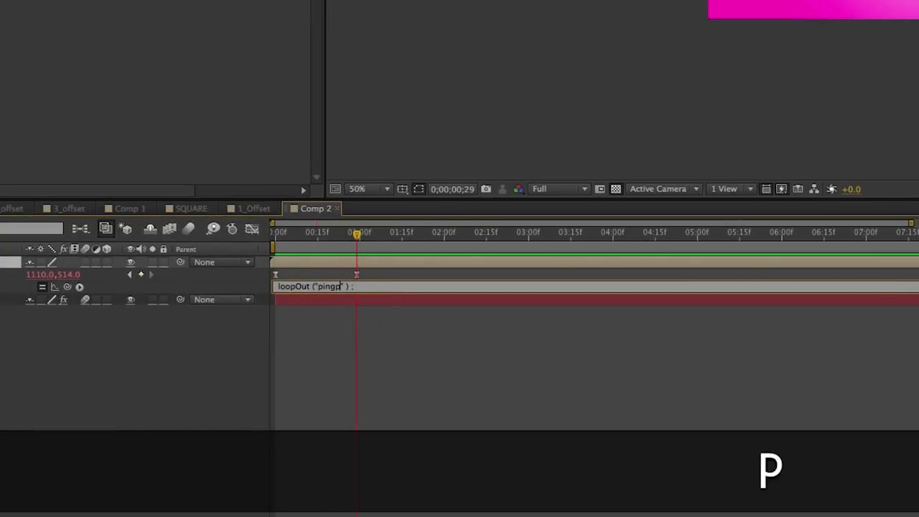
text(g)
click(342, 260)
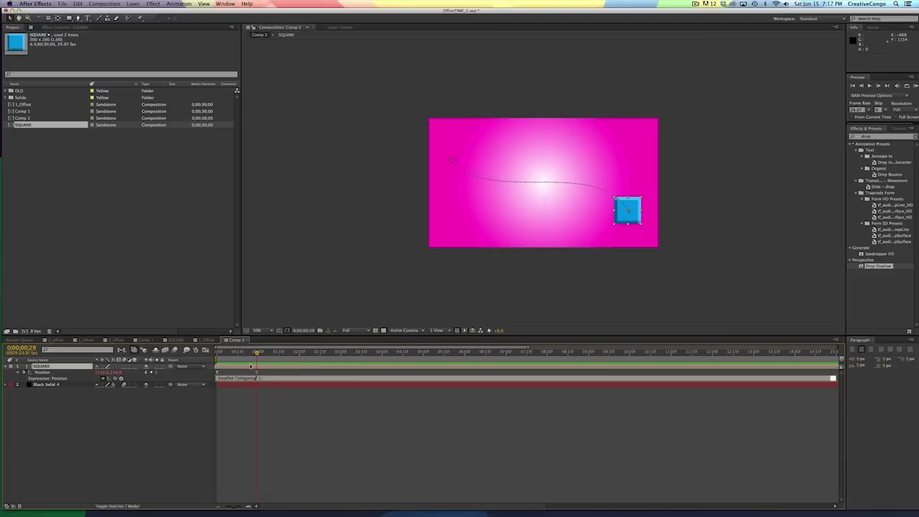
key(KP_0)
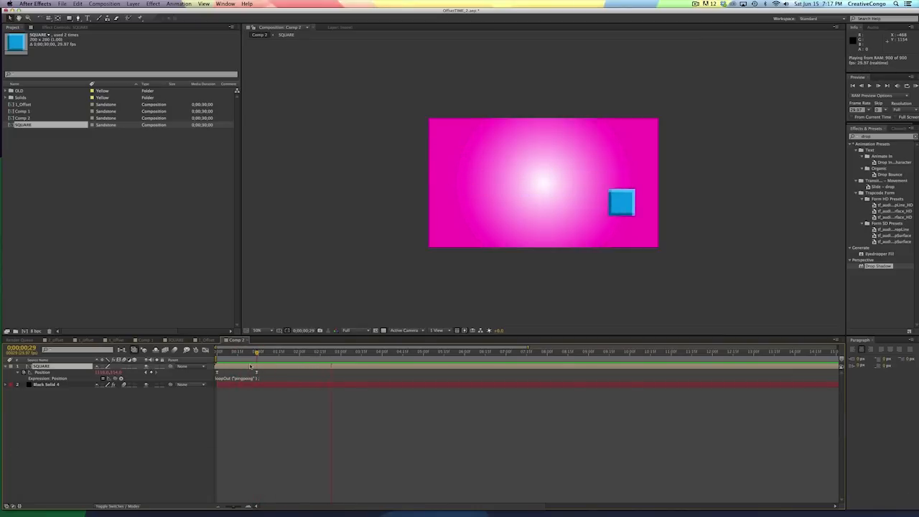
key(space)
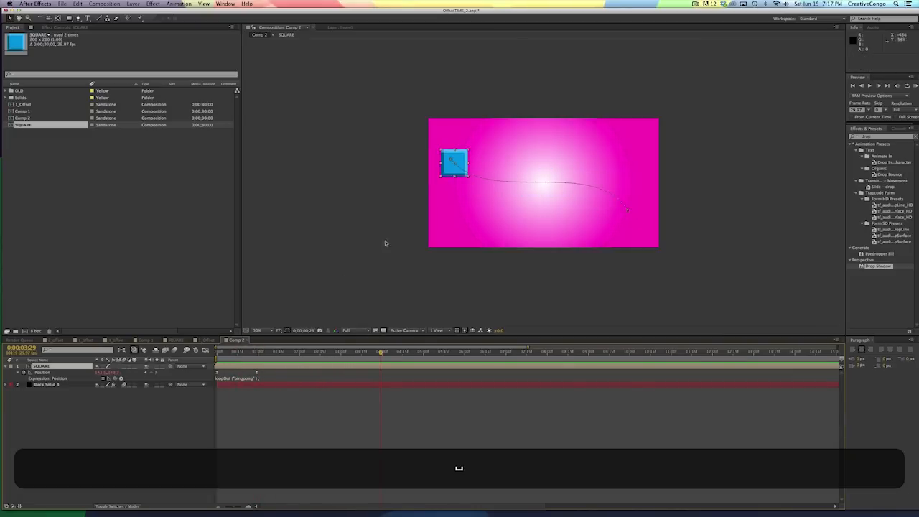
Step: Reshape the square's motion path by moving its keyframe points and curve handles into an S-curve, and preview the motion
drag(451, 160, 510, 152)
drag(595, 155, 586, 221)
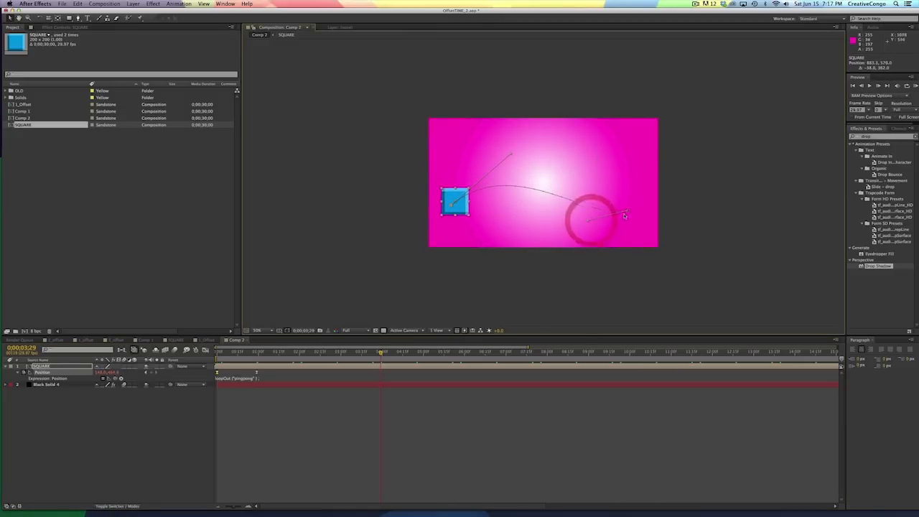
key(j)
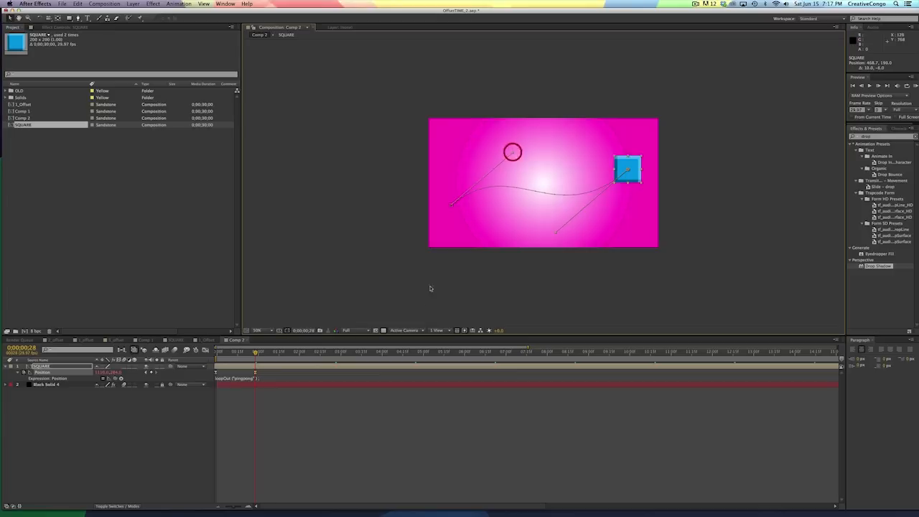
key(0)
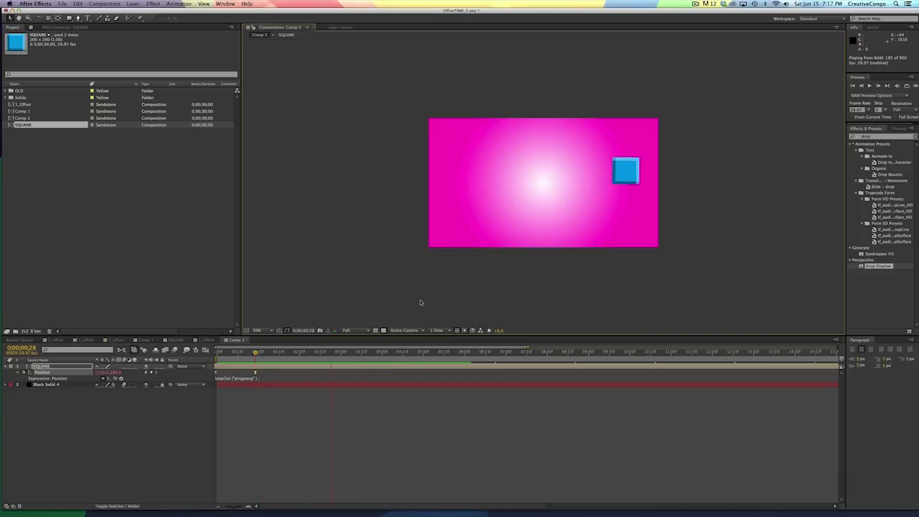
key(space)
Step: Unlock the Black Solid 4 background layer and bring up its Ramp effect settings
click(355, 384)
click(77, 29)
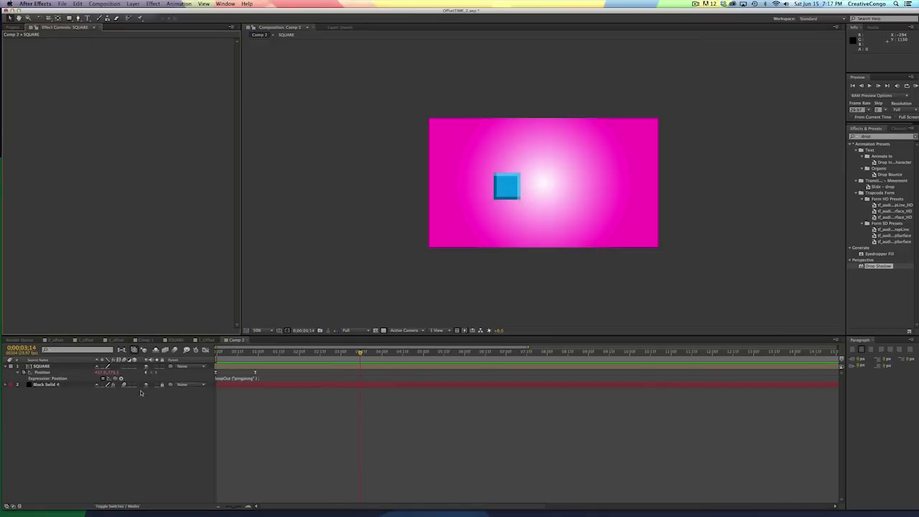
click(163, 386)
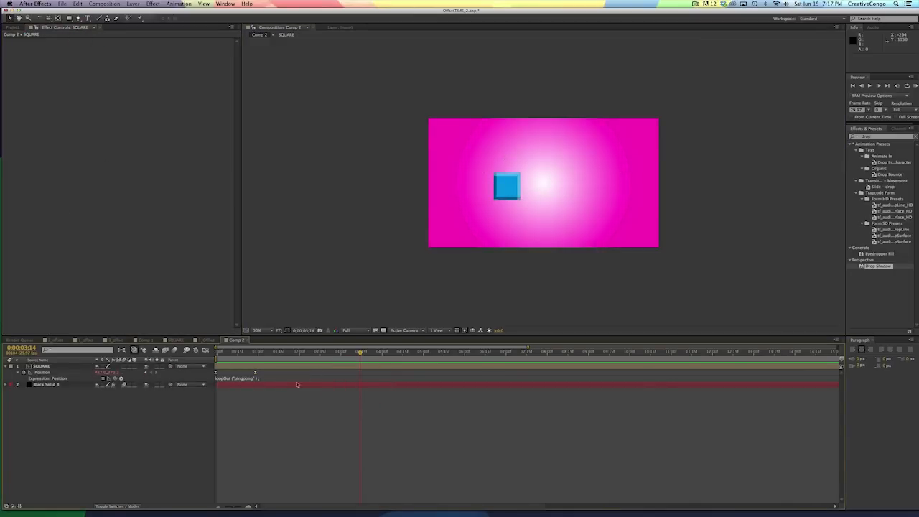
click(283, 384)
click(131, 60)
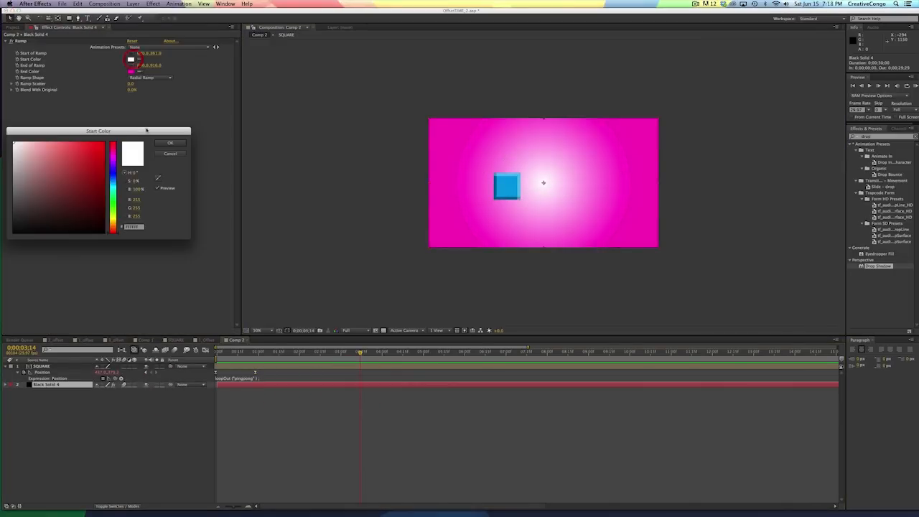
click(165, 153)
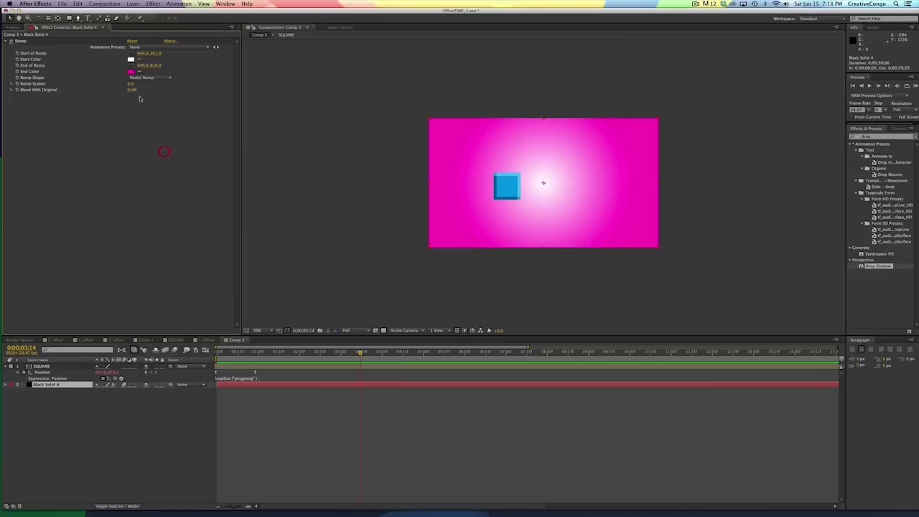
Step: Set the Ramp's Start Color to a light pink based on the sampled magenta end color, and preview the composition
click(140, 58)
click(132, 71)
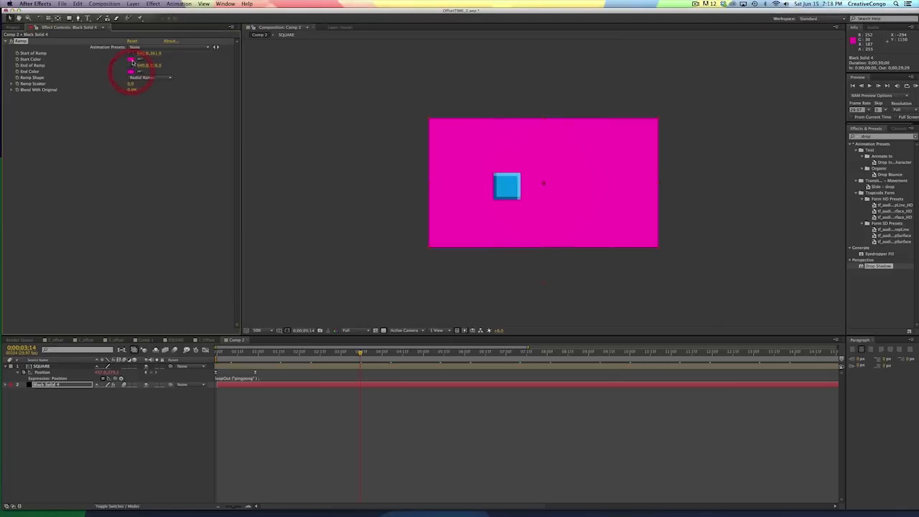
click(131, 59)
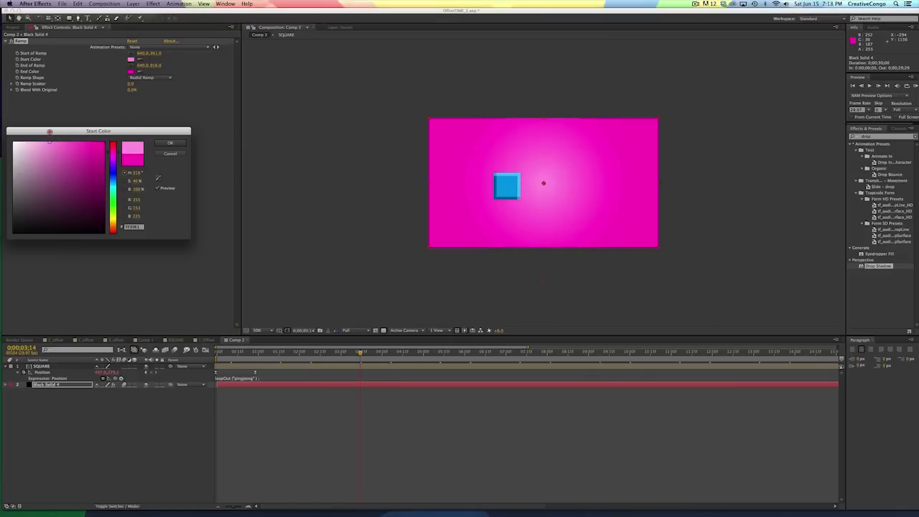
click(167, 143)
click(80, 475)
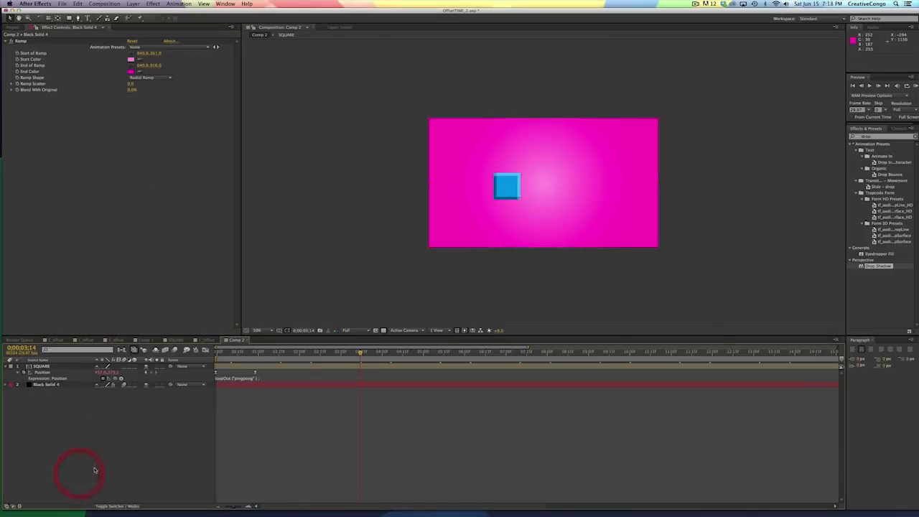
key(KP_0)
key(space)
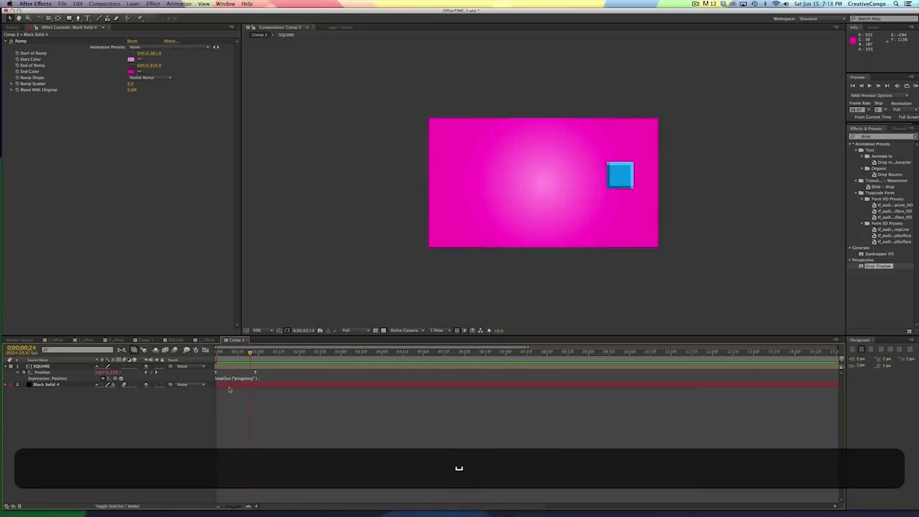
Step: Duplicate the SQUARE layer and remove the loop expression from the upper copy's Position
click(231, 366)
key(super+d)
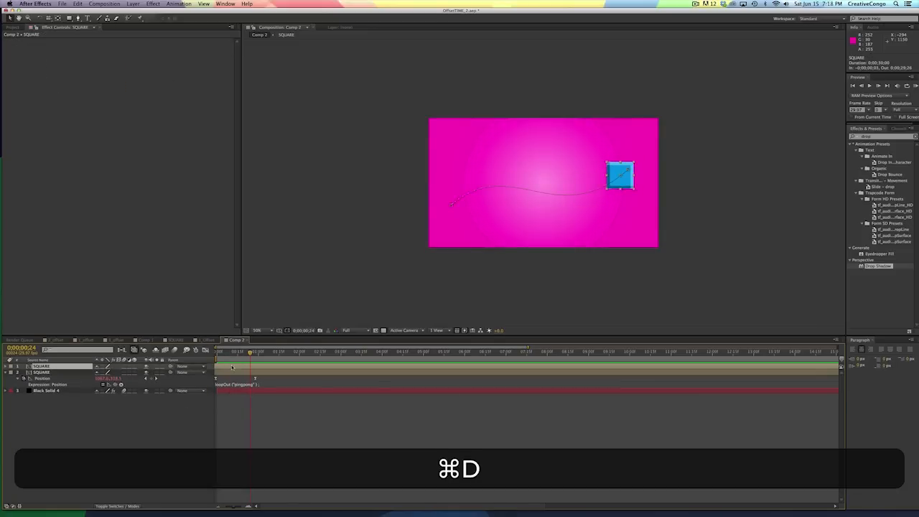
key(p)
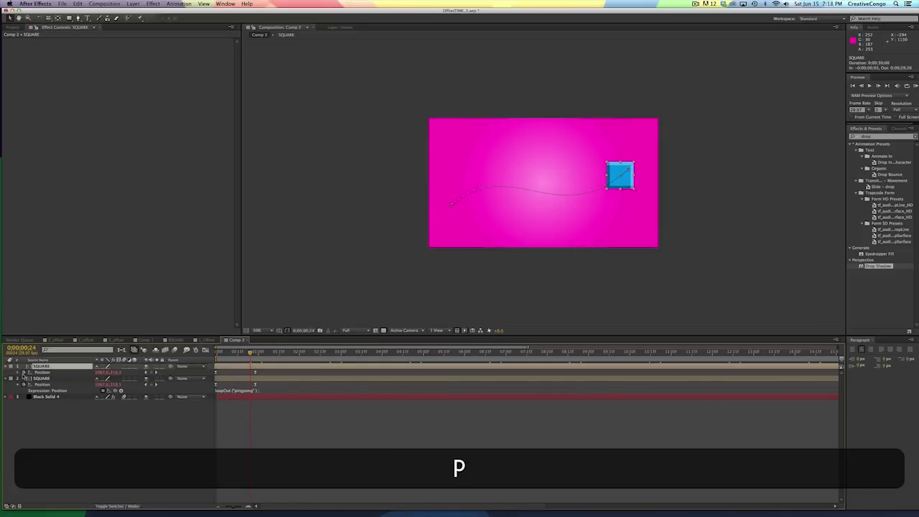
alt+click(24, 373)
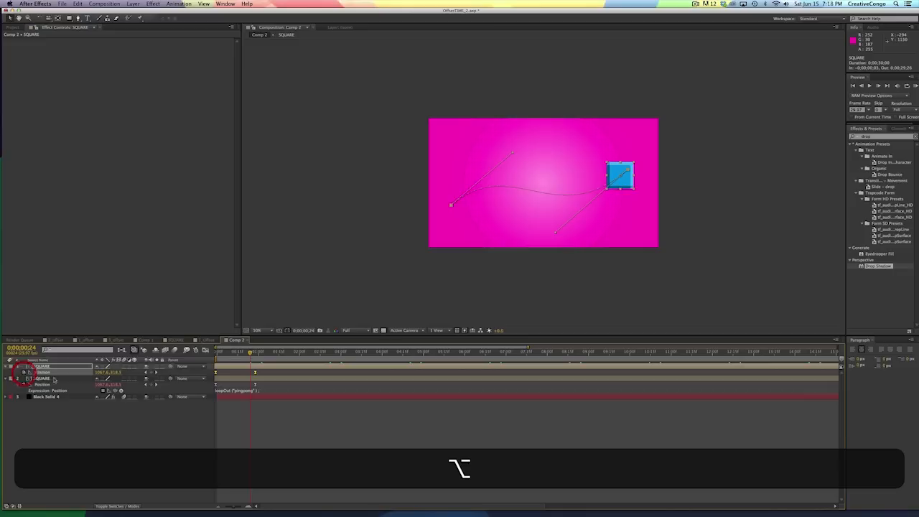
Step: Go to the first frame and delete the Position keyframes of the upper SQUARE copy
click(296, 381)
click(211, 372)
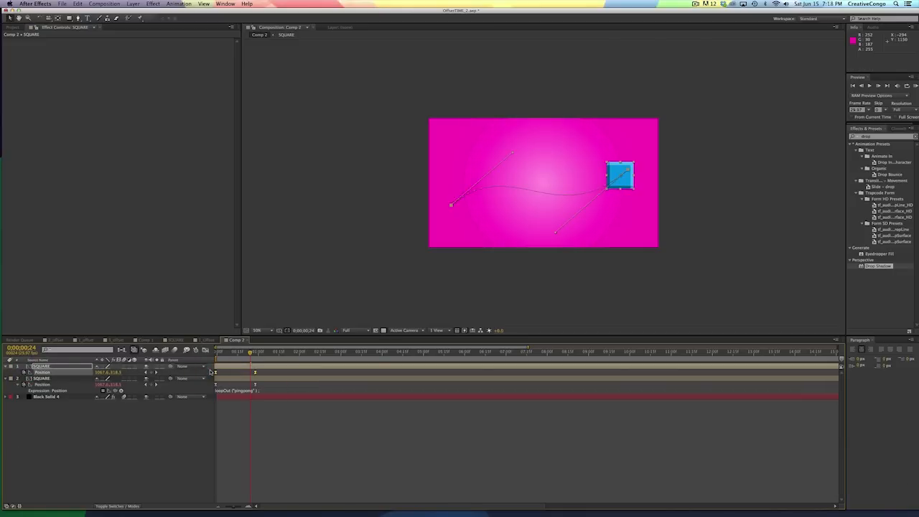
key(Home)
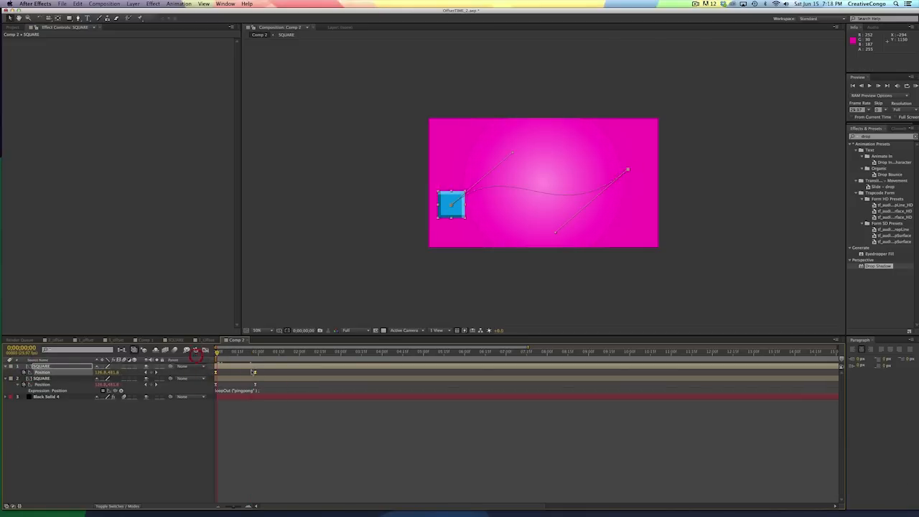
click(244, 370)
click(213, 372)
key(BackSpace)
Step: Add the commented time-offset expression to the upper SQUARE's Position, with offset = -.5, layer "My Animated Layer" and p.position.valueAtTime(t), and review its comments
alt+click(23, 371)
drag(293, 382, 294, 470)
text(offset = -.5; //The offset in time, negative half a second.  p = thisComp.layer("My Animated Layer"); //The parent layer  t = time + offset; //The current time minus half a second  p.position.valueAtTime(t); //Value of the parent's position property at the current time minus half a second)
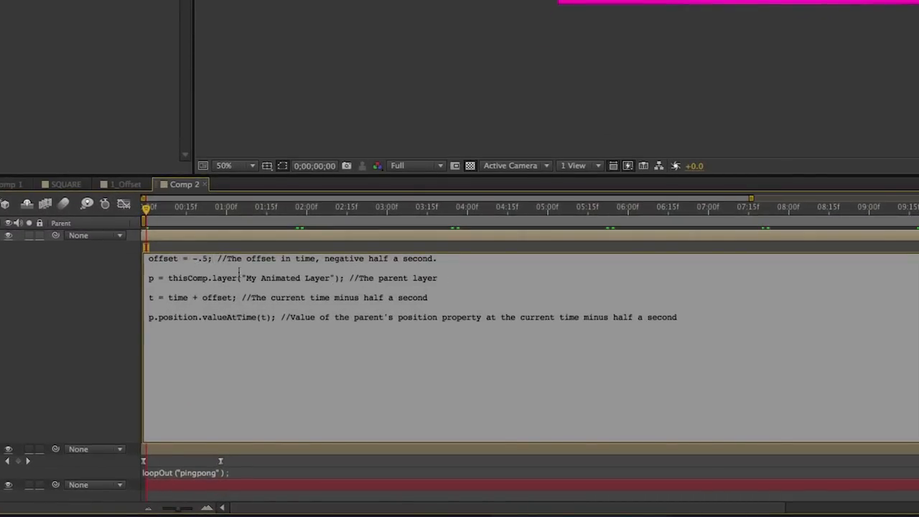
mouse_move(217, 259)
mouse_down()
mouse_move(401, 269)
mouse_move(447, 260)
mouse_move(219, 258)
mouse_up()
drag(218, 258, 445, 259)
drag(345, 278, 455, 276)
drag(246, 296, 455, 295)
click(343, 297)
Step: Replace the parent layer reference in the expression with a link to the lower animated SQUARE layer, and preview the delayed motion
drag(169, 278, 341, 278)
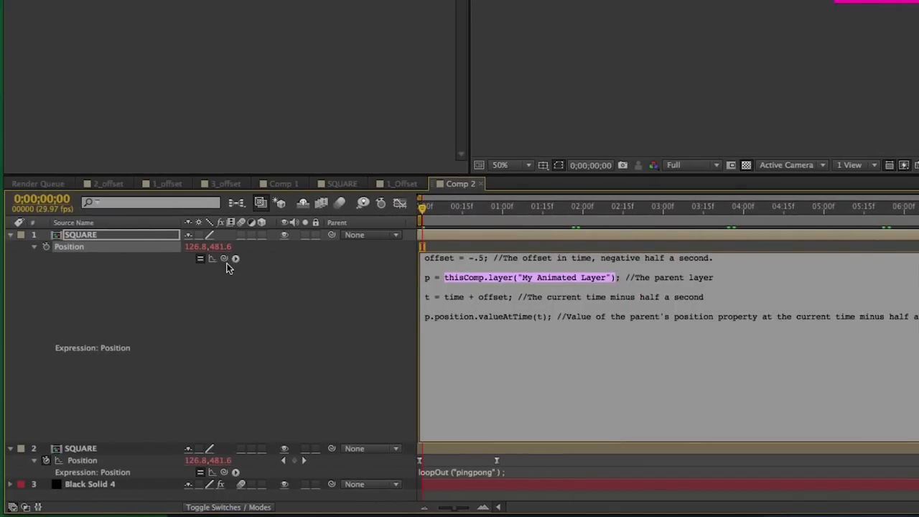
drag(224, 259, 82, 451)
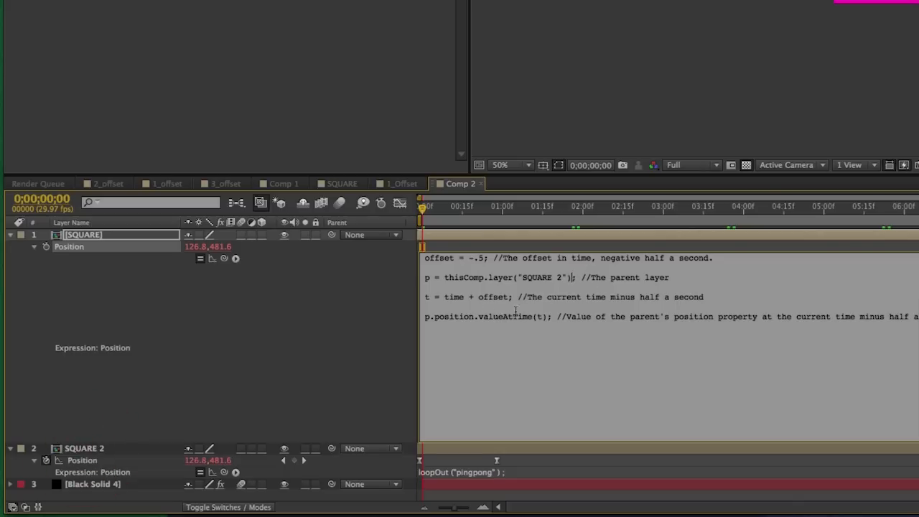
click(438, 206)
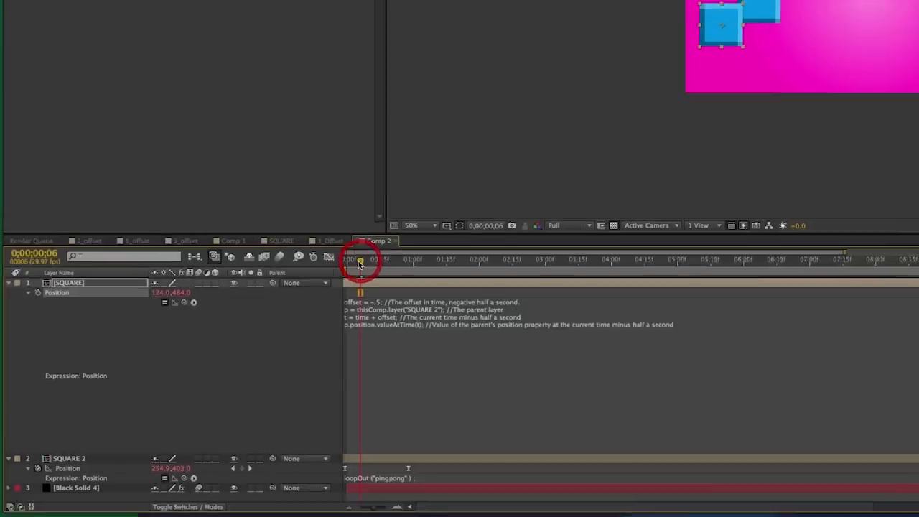
click(379, 203)
key(0)
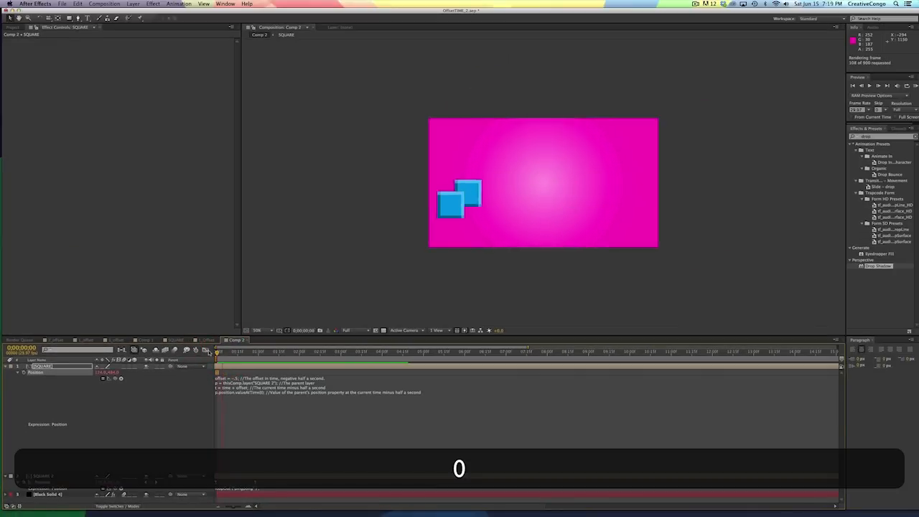
key(space)
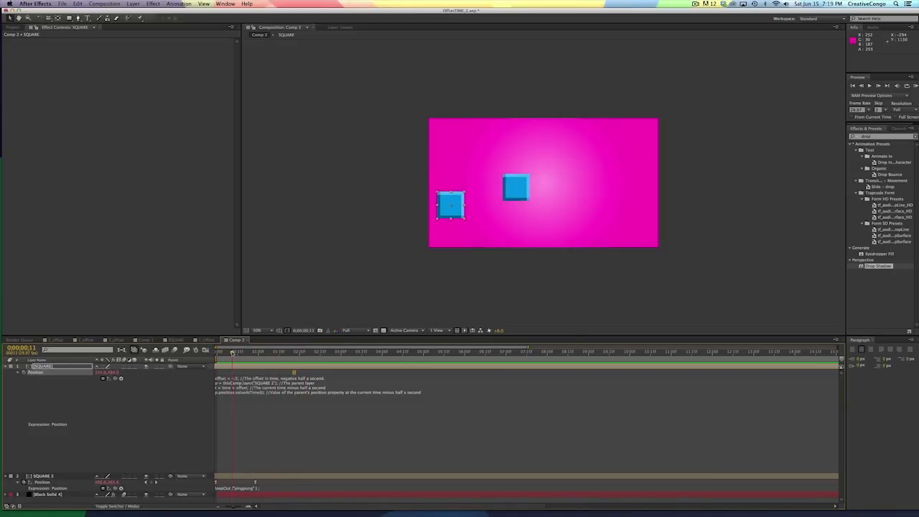
Step: Set the offset in the upper SQUARE's Position expression to -.25 and scrub the timeline to check the spacing
click(278, 353)
click(239, 375)
click(239, 377)
key(BackSpace)
text(25)
mouse_move(241, 352)
mouse_down()
mouse_move(209, 353)
mouse_move(248, 353)
mouse_up()
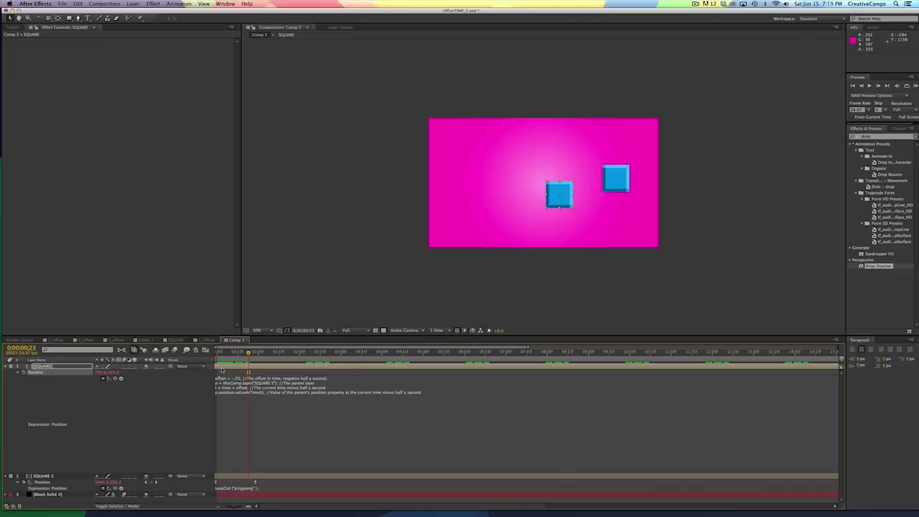
Step: Duplicate the upper SQUARE layer and set the offset in the copy's Position expression to -.5
click(222, 368)
key(super+d)
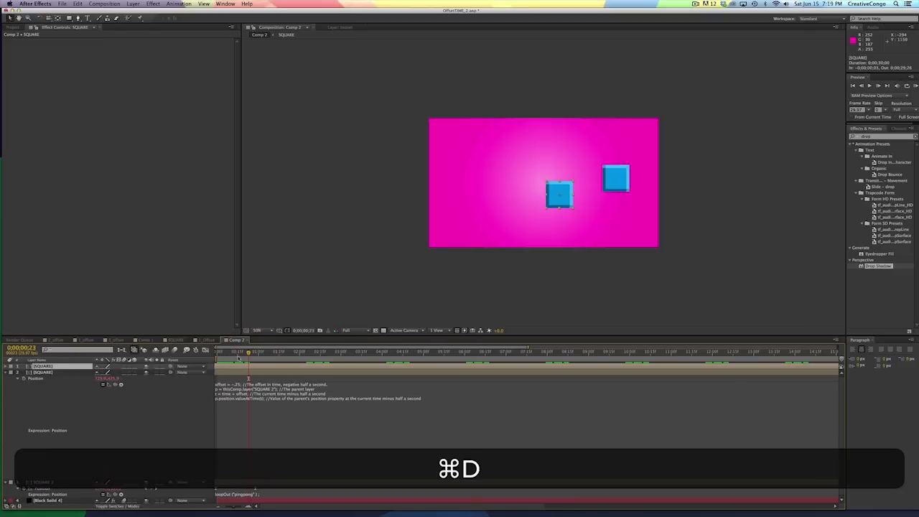
drag(220, 353, 244, 352)
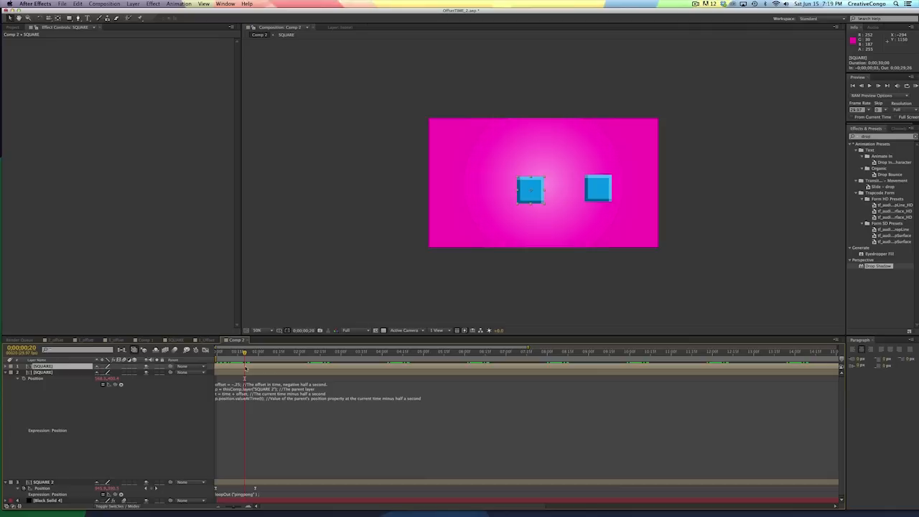
key(u)
click(237, 376)
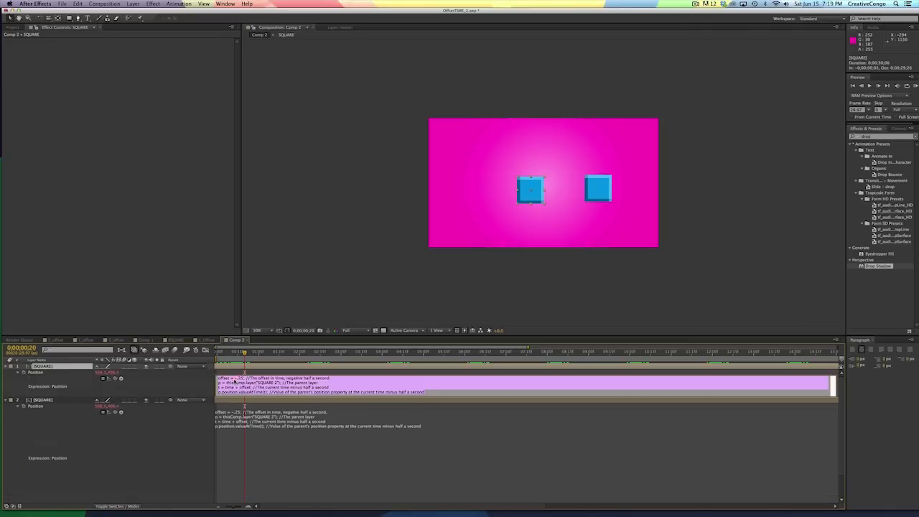
click(239, 377)
key(BackSpace)
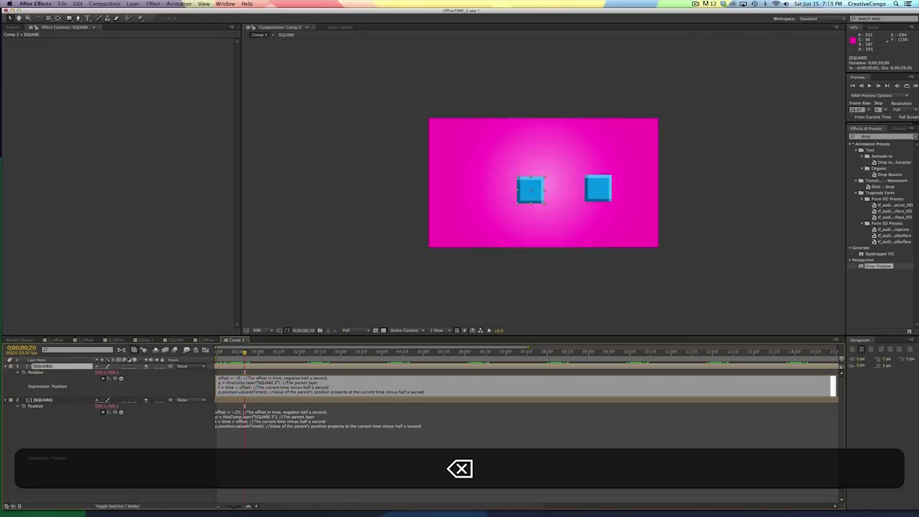
click(260, 364)
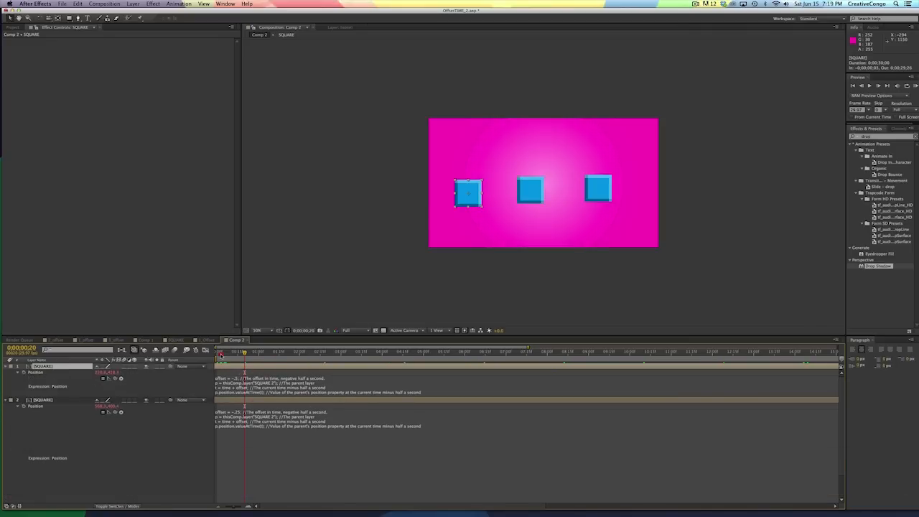
Step: Scrub the timeline to check the spacing of the three squares, and delete the topmost SQUARE copy
click(241, 353)
mouse_move(242, 352)
mouse_down()
mouse_move(269, 353)
mouse_move(217, 352)
mouse_move(276, 353)
mouse_move(247, 352)
mouse_move(276, 353)
mouse_move(255, 352)
mouse_up()
click(239, 353)
click(255, 366)
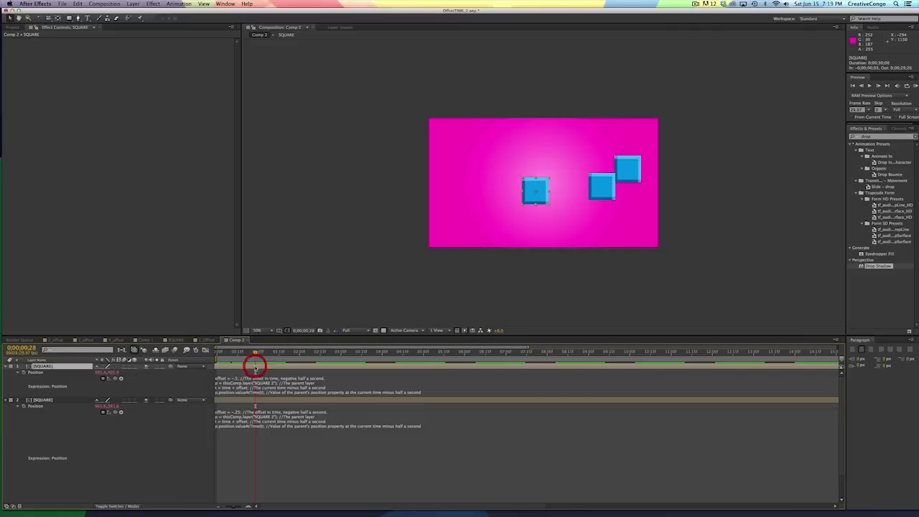
key(BackSpace)
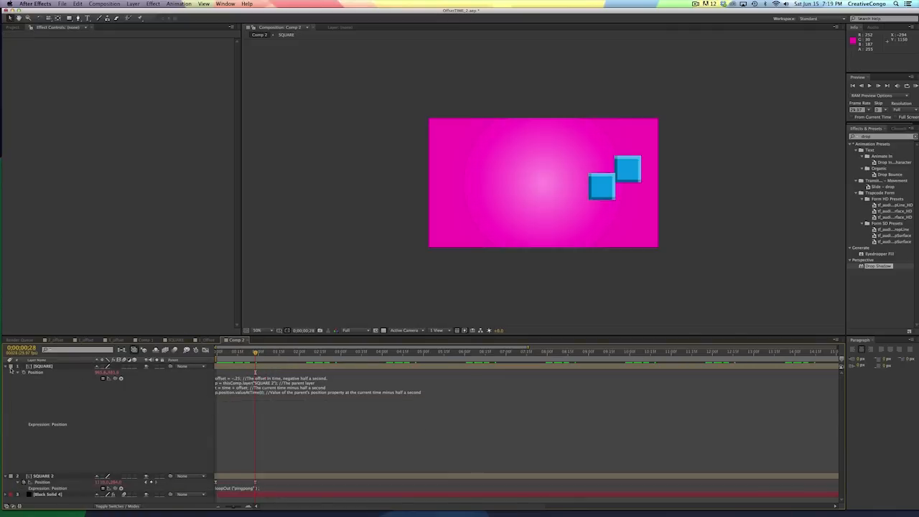
Step: Rename the SQUARE 2 layer as LEADER and give it the Orange label colour
click(8, 366)
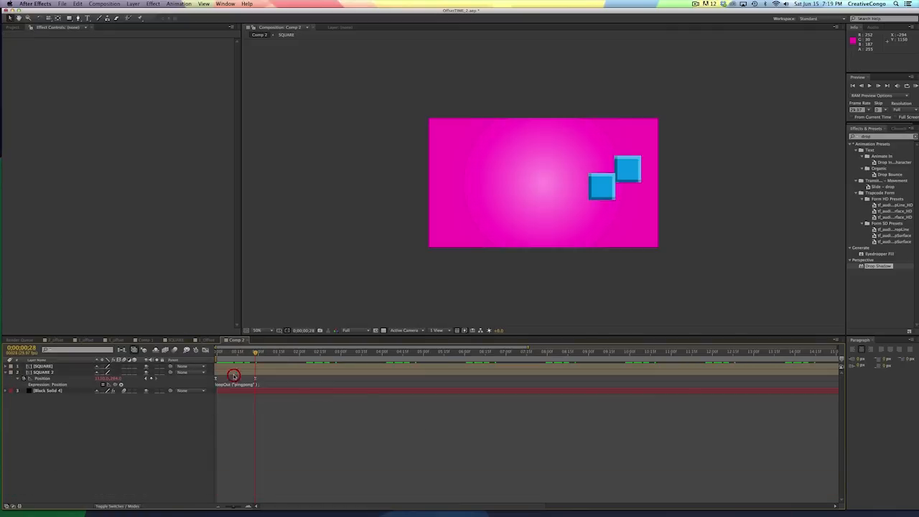
click(233, 375)
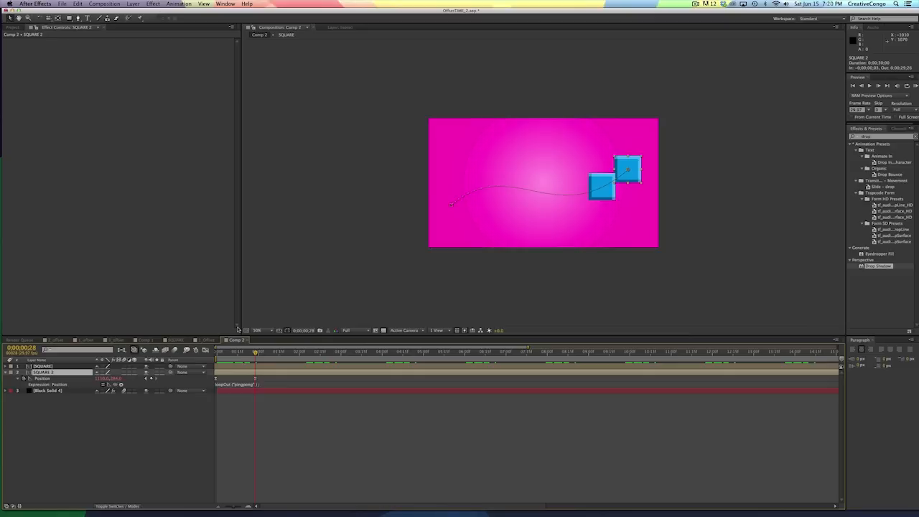
key(Return)
text(ER)
key(Return)
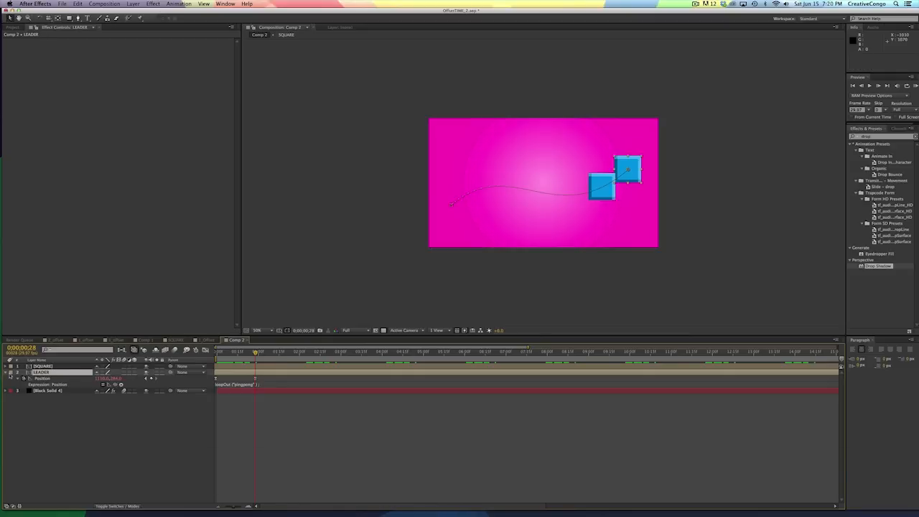
click(10, 372)
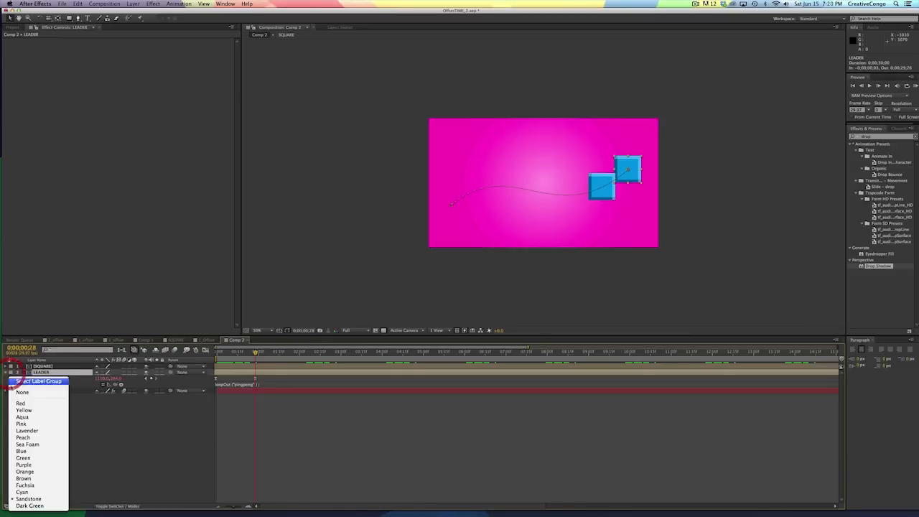
click(23, 470)
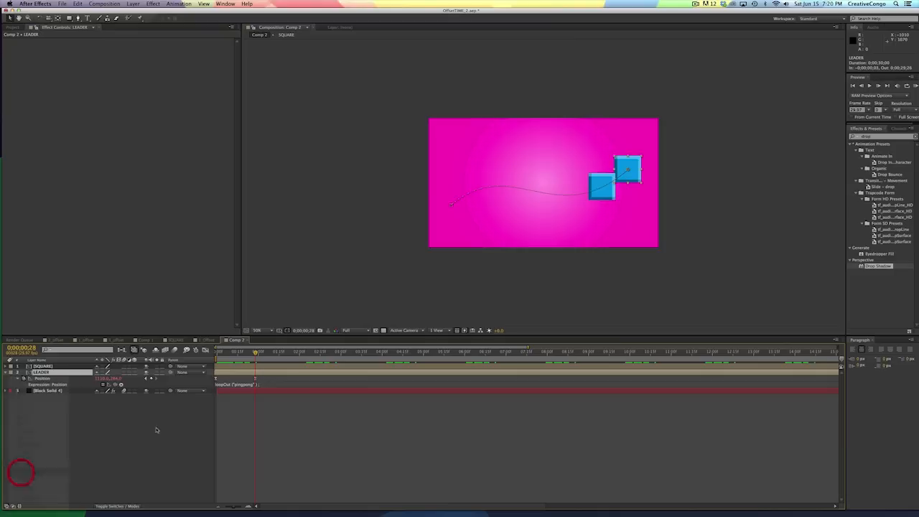
click(247, 365)
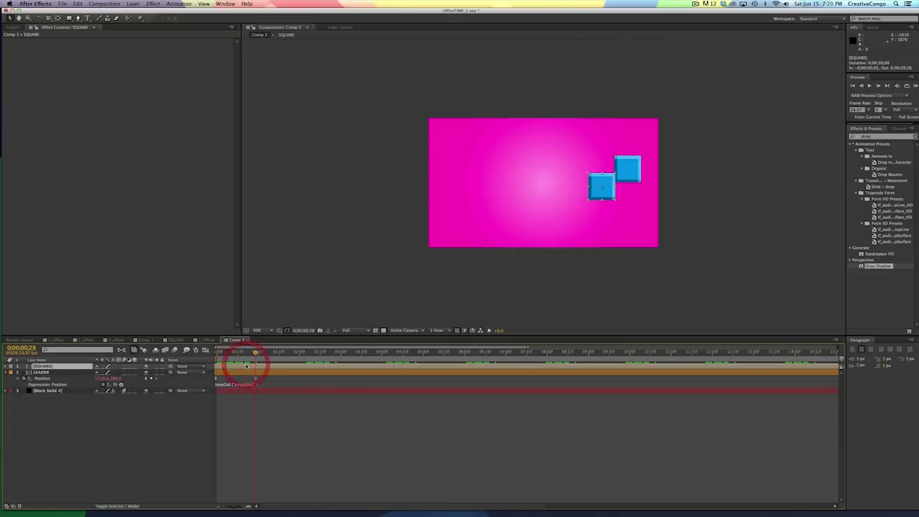
Step: Apply a Slider Control effect to the LEADER layer and rename the effect as Time
click(241, 372)
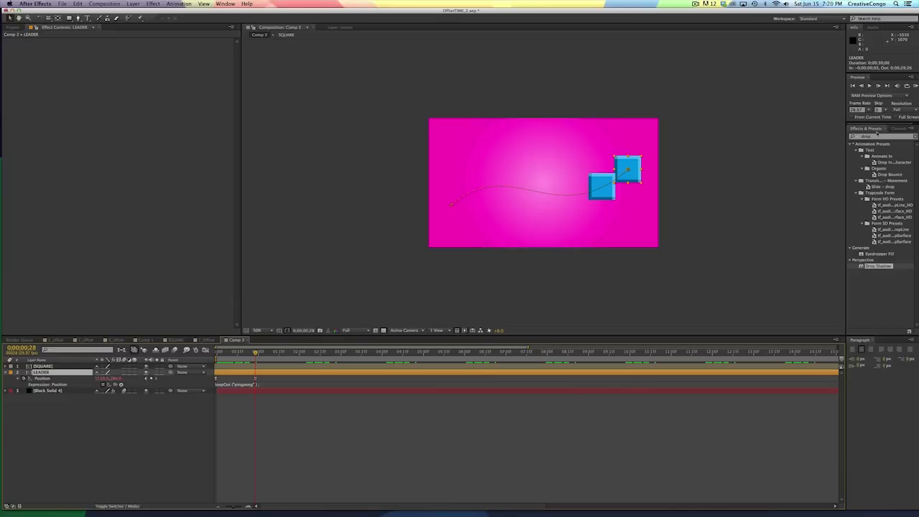
click(854, 136)
text(slider)
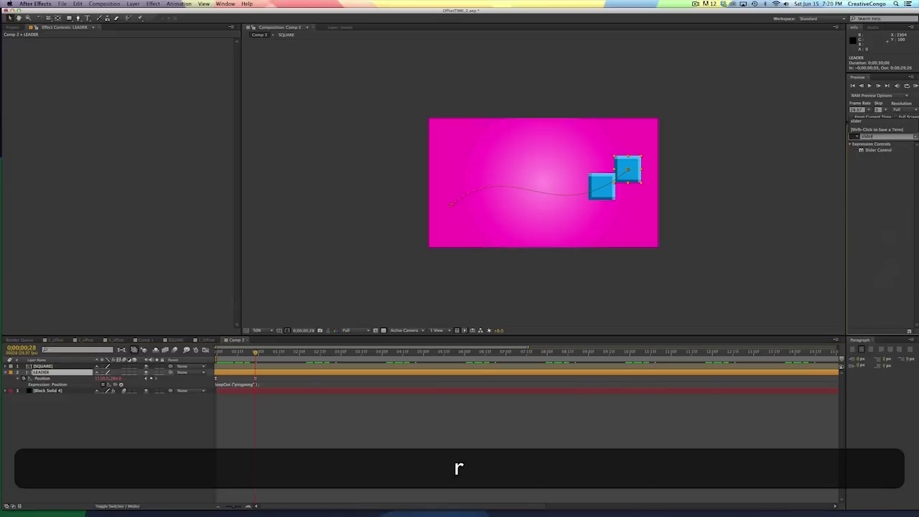
drag(865, 150, 484, 371)
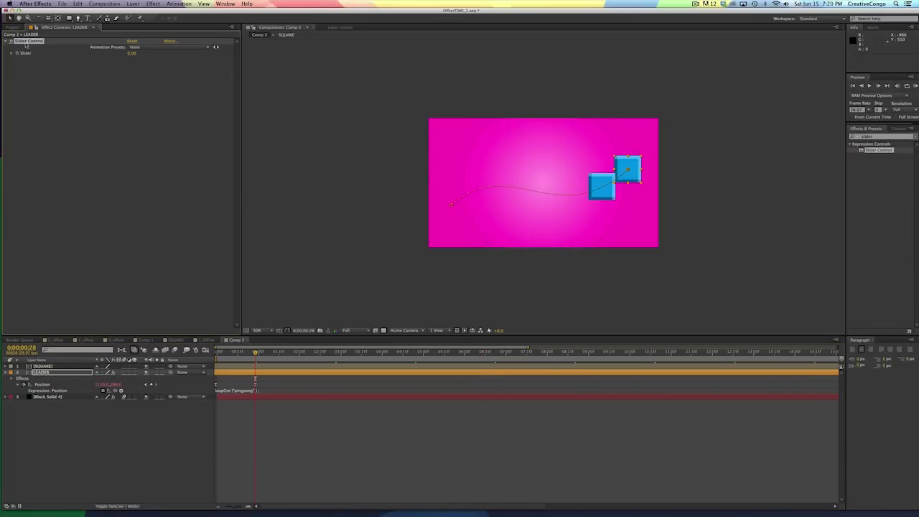
key(shift+Return)
text(Te)
key(BackSpace)
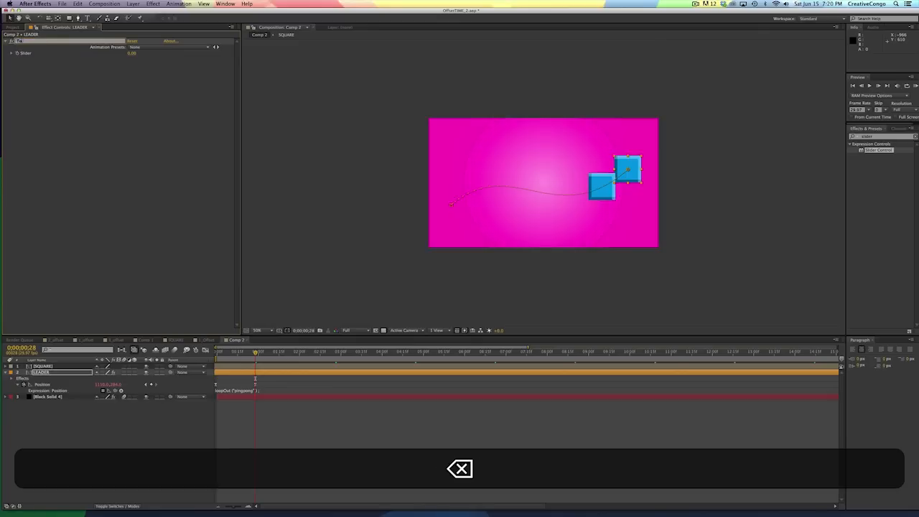
text(ime)
key(Return)
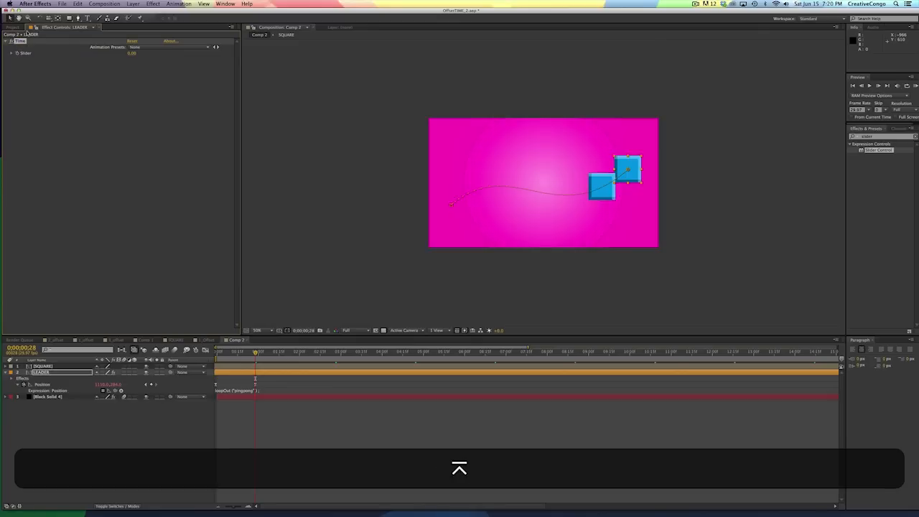
Step: Replace the offset value in SQUARE's Position expression with a link to LEADER's Time slider, and scrub the timeline to check it
click(36, 367)
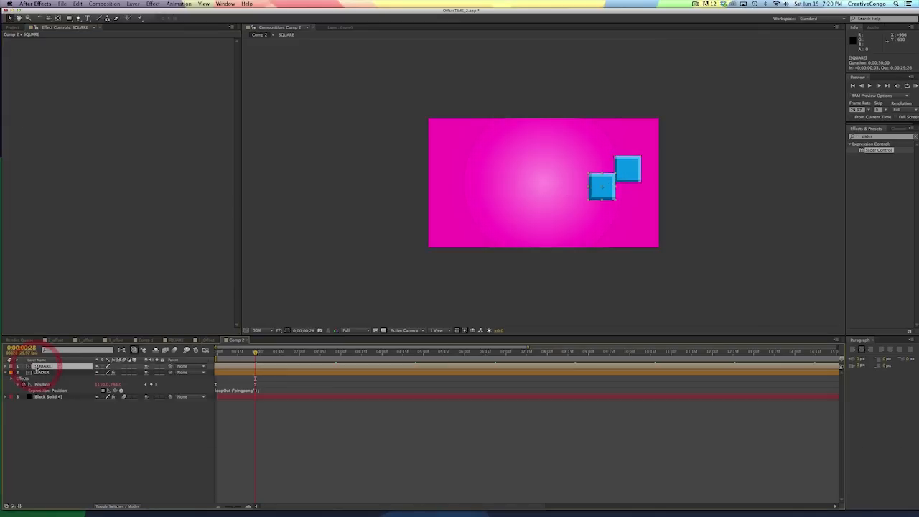
key(u)
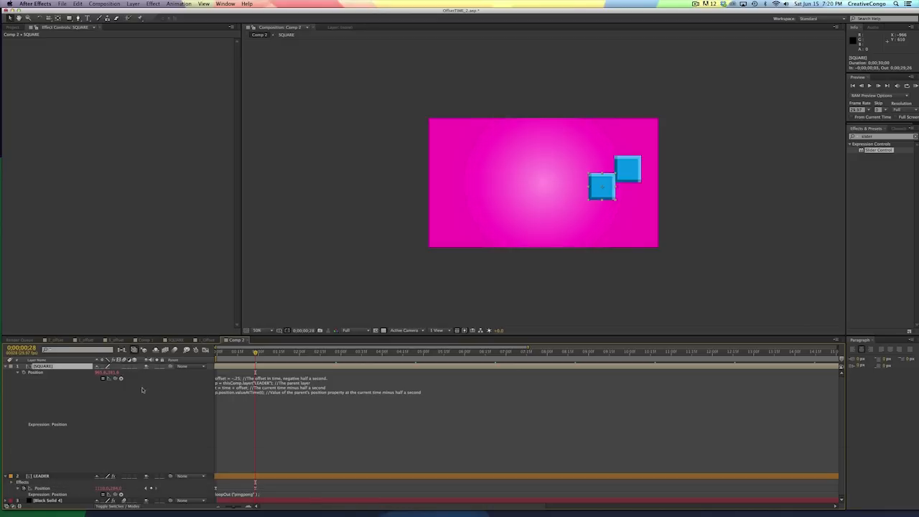
click(234, 380)
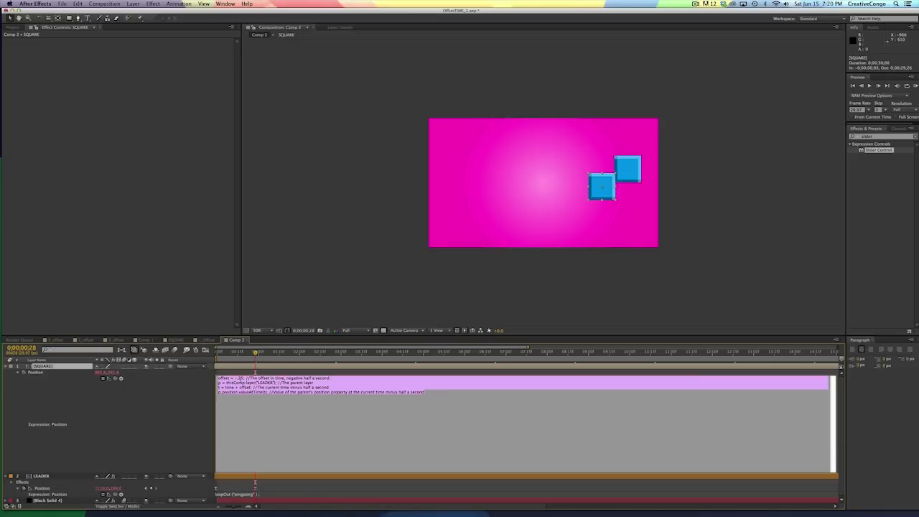
click(242, 378)
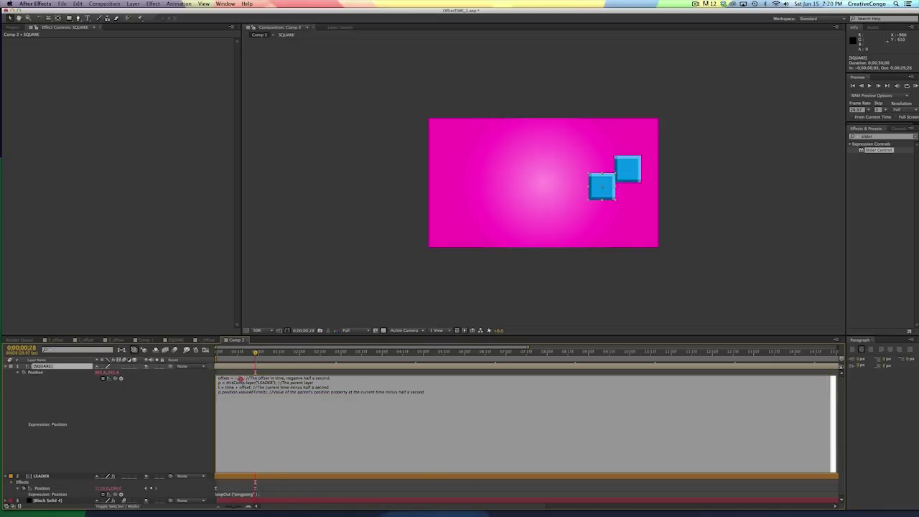
double_click(237, 377)
click(43, 476)
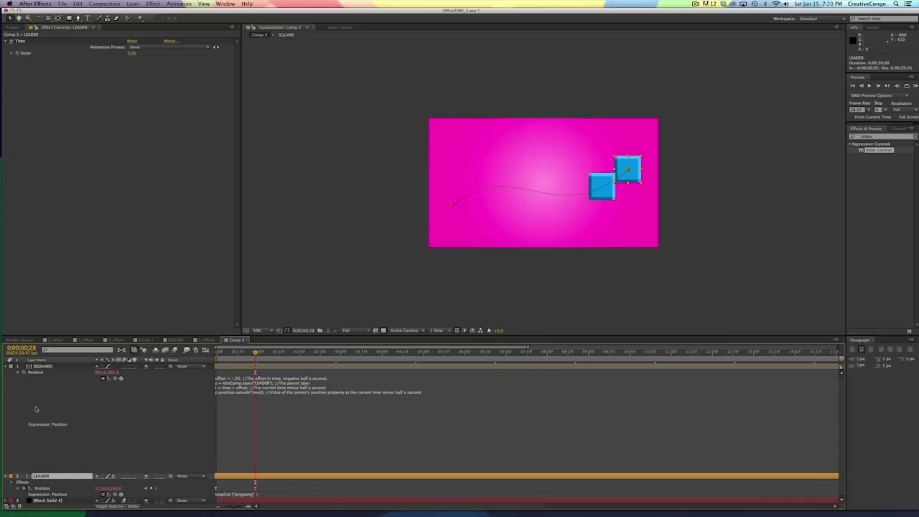
click(242, 381)
double_click(238, 378)
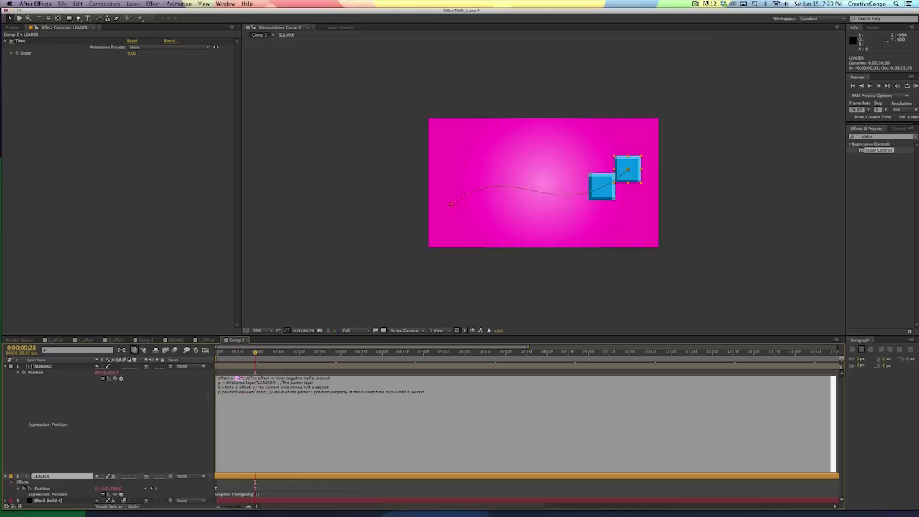
drag(114, 378, 24, 56)
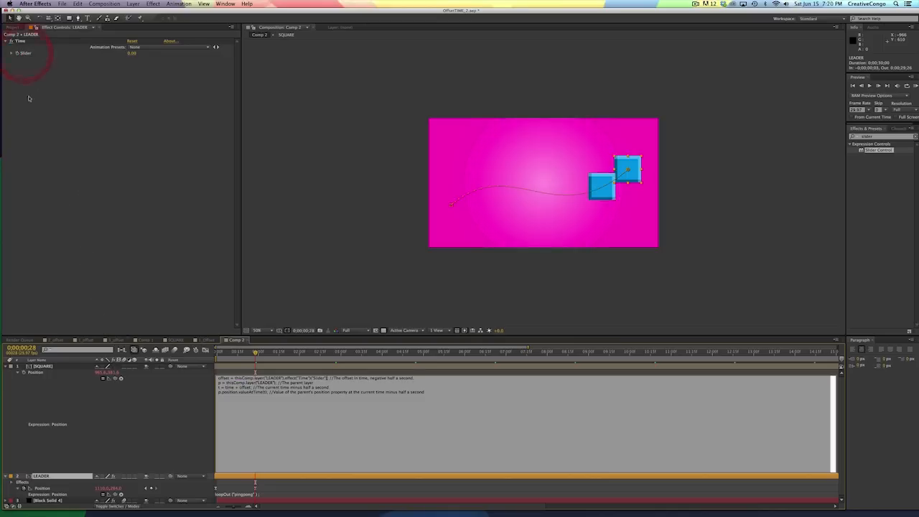
click(255, 352)
drag(255, 351, 236, 352)
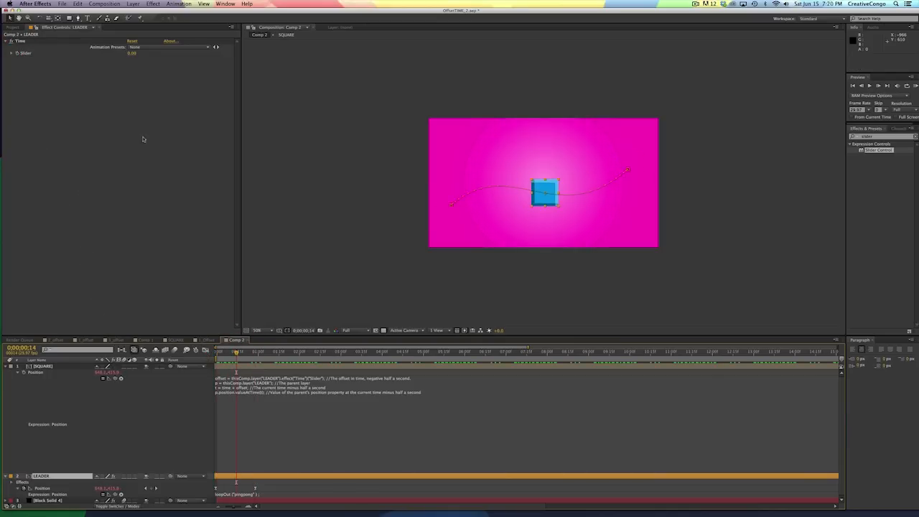
Step: Try different values on LEADER's Time slider and reset it to 0
mouse_move(132, 54)
mouse_down()
mouse_move(145, 54)
mouse_move(131, 54)
mouse_up()
click(129, 54)
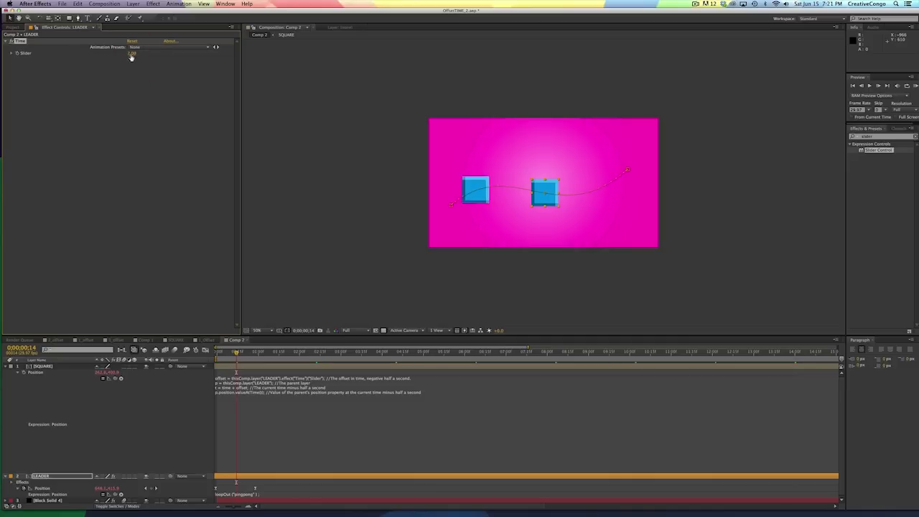
mouse_move(132, 54)
mouse_down()
mouse_move(146, 53)
mouse_move(131, 54)
mouse_up()
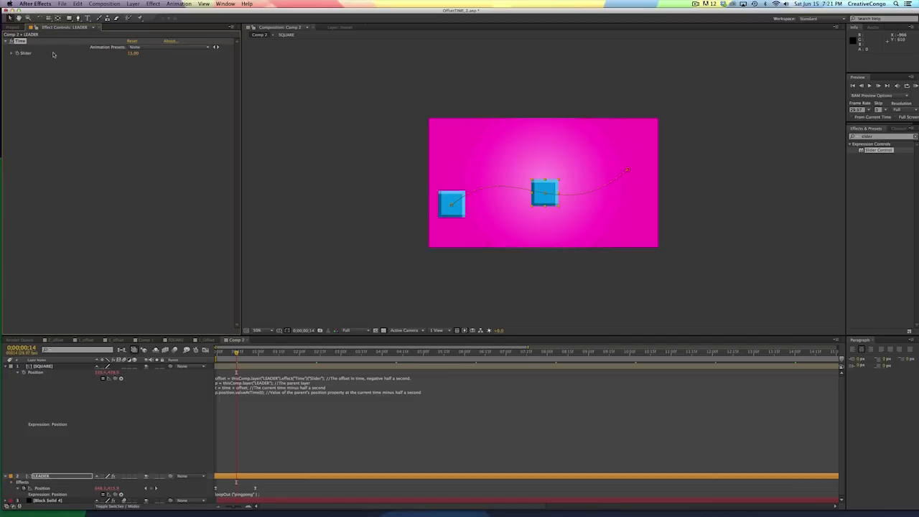
click(130, 54)
text(0)
key(Return)
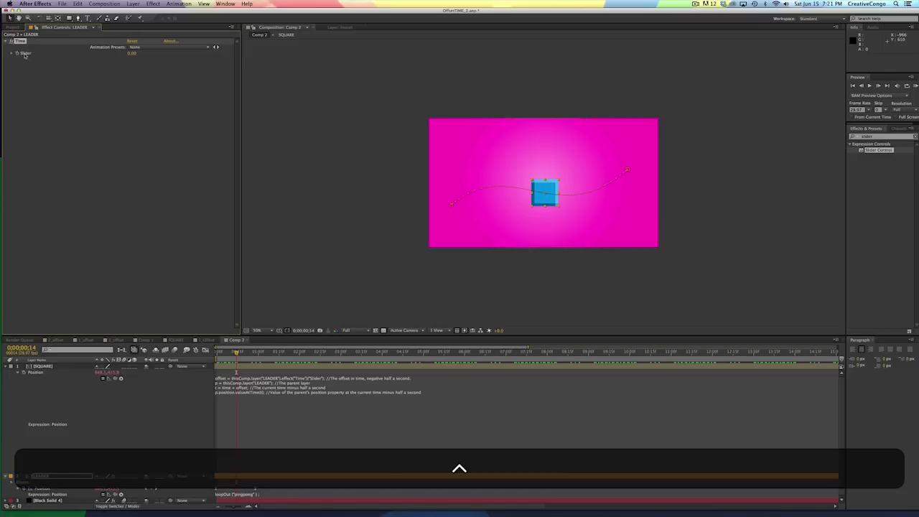
Step: Reduce the upper limit of the Time slider's range and adjust the slider to about -0.13
right_click(24, 55)
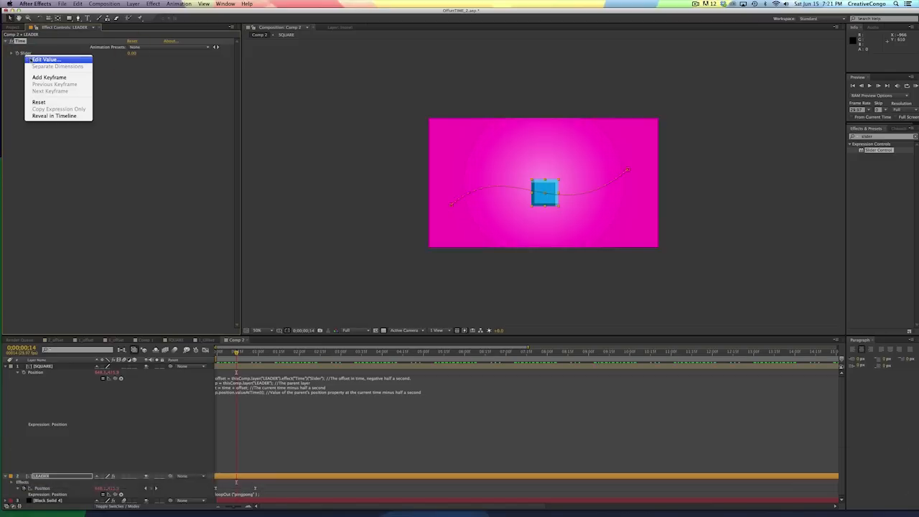
click(44, 60)
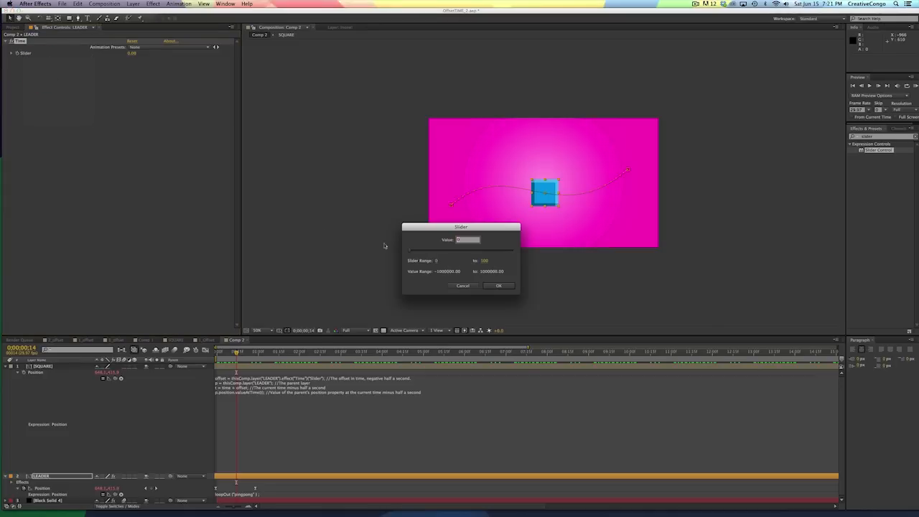
click(484, 260)
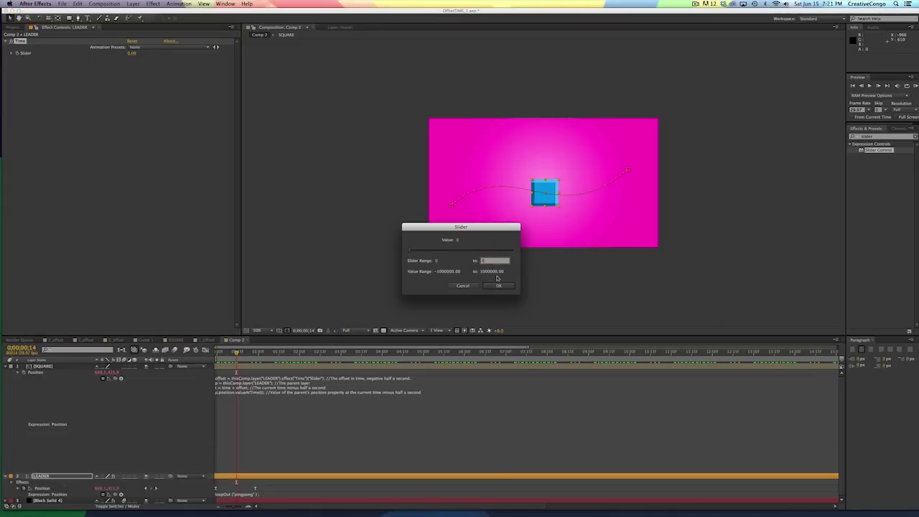
click(498, 287)
drag(129, 55, 119, 55)
mouse_move(118, 54)
mouse_down()
mouse_move(138, 55)
mouse_move(130, 57)
mouse_up()
Step: Collapse the SQUARE layer's properties, duplicate the layer and select the top copy
click(9, 367)
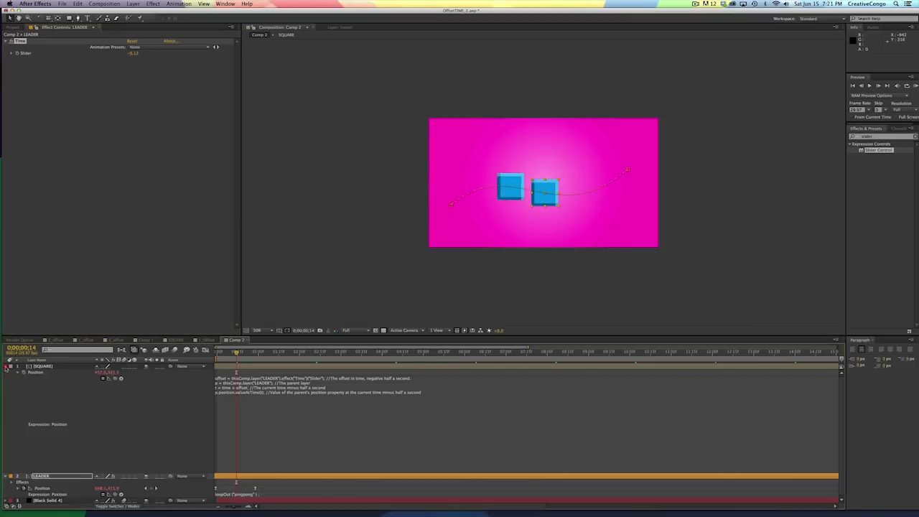
key(super+d)
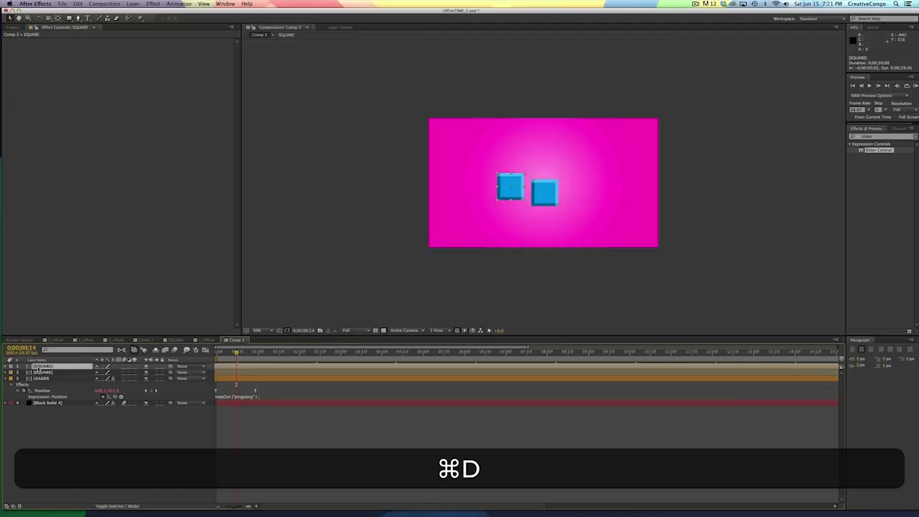
click(237, 365)
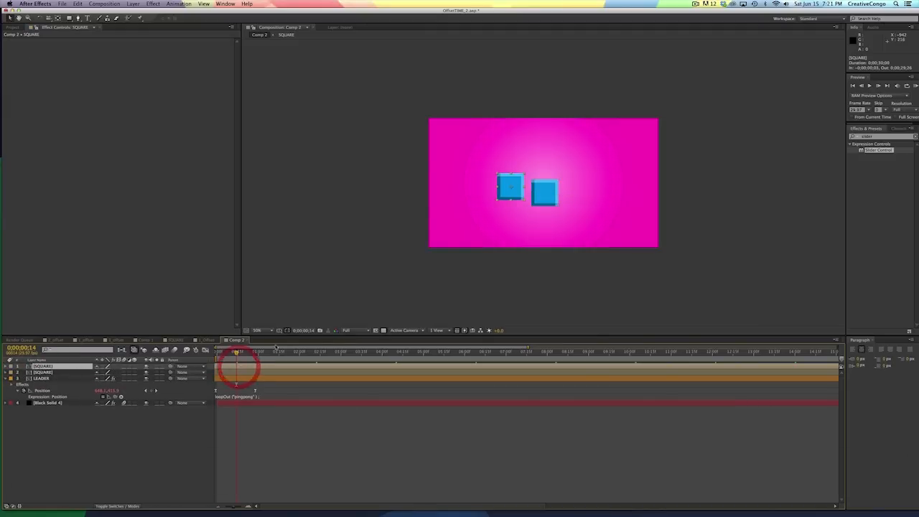
Step: Scrub the timeline to compare the two SQUARE layers, and delete the top duplicate
mouse_move(236, 354)
mouse_down()
mouse_move(279, 353)
mouse_move(246, 354)
mouse_up()
click(232, 365)
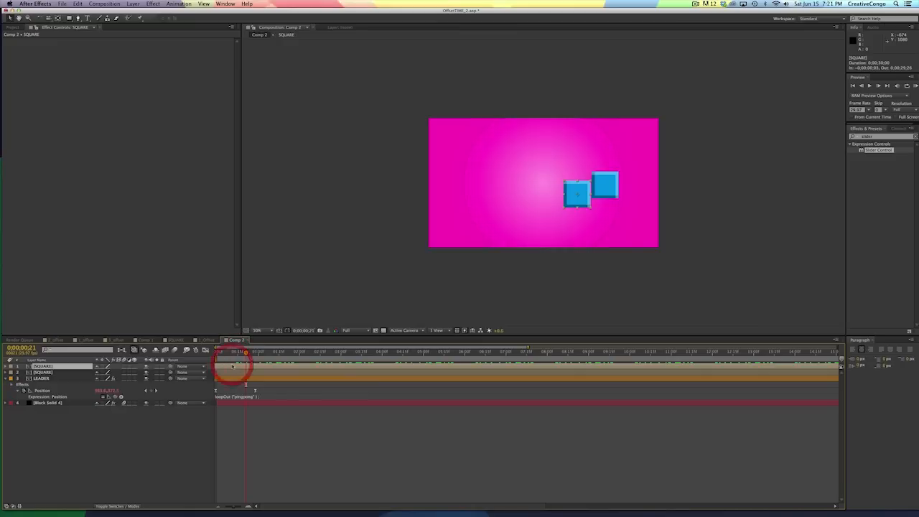
key(BackSpace)
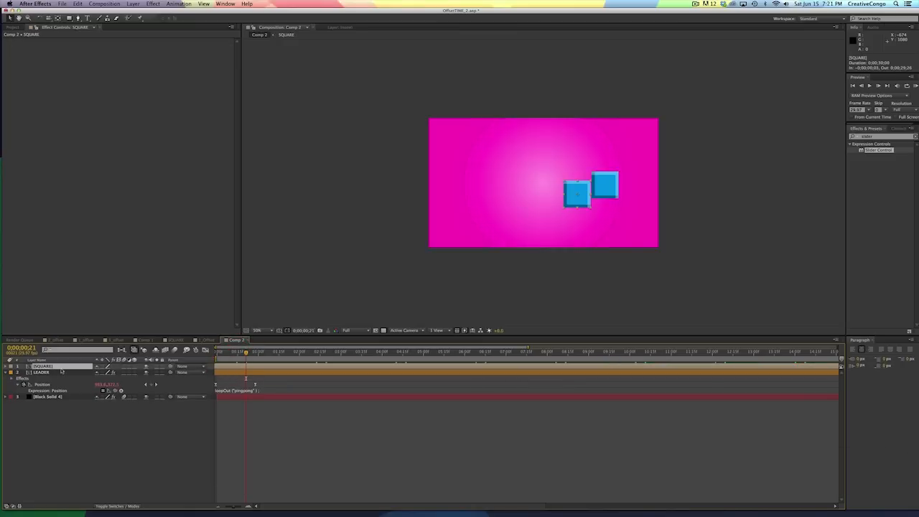
Step: Review the Position expression on SQUARE, collapse the SQUARE and LEADER properties, and check the layer order
key(u)
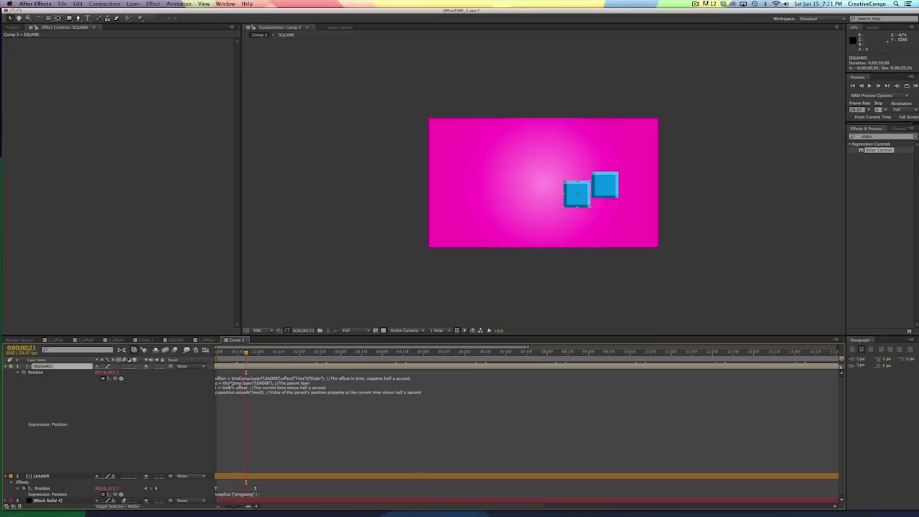
click(239, 366)
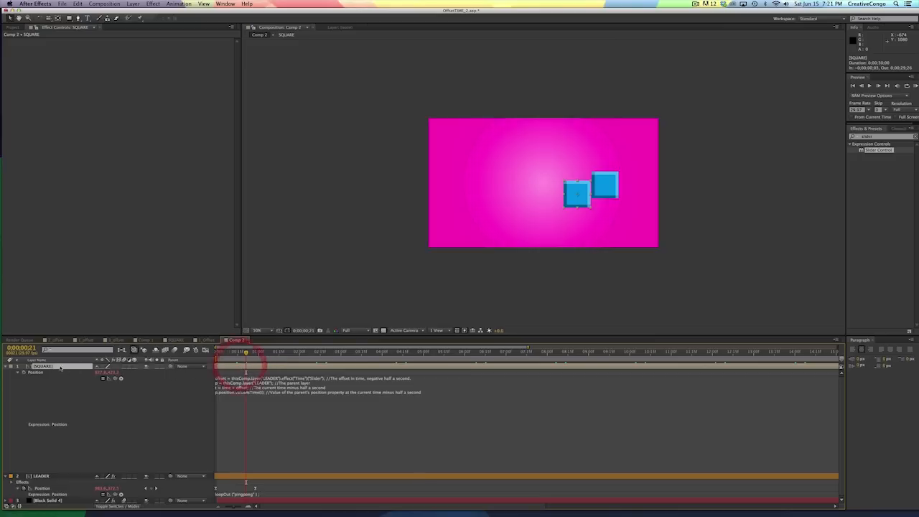
click(8, 366)
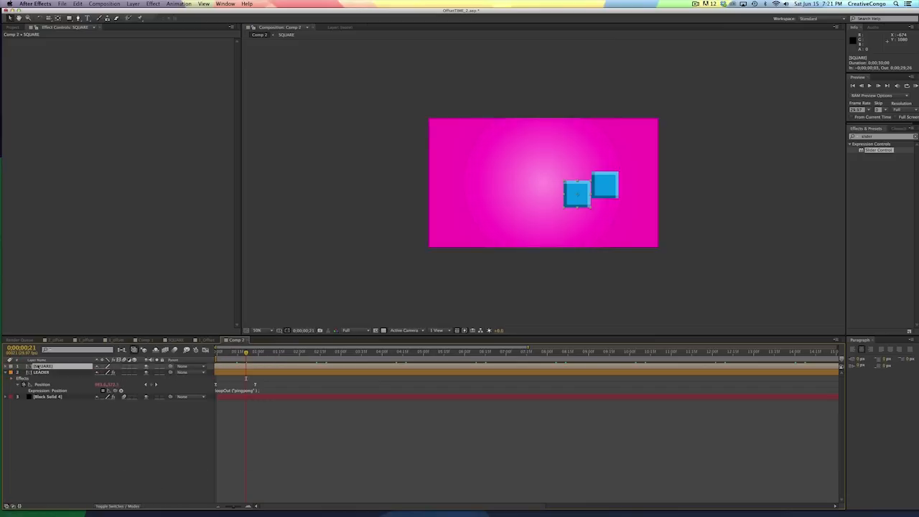
click(8, 372)
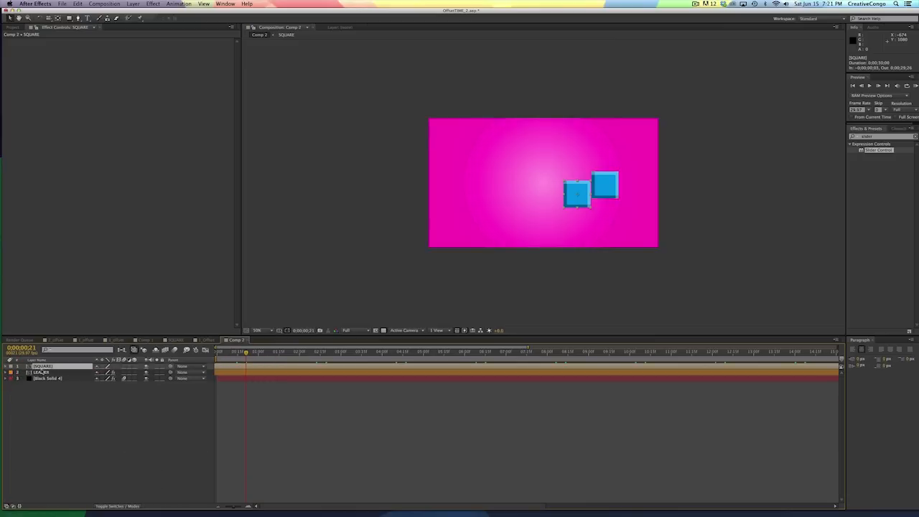
click(39, 371)
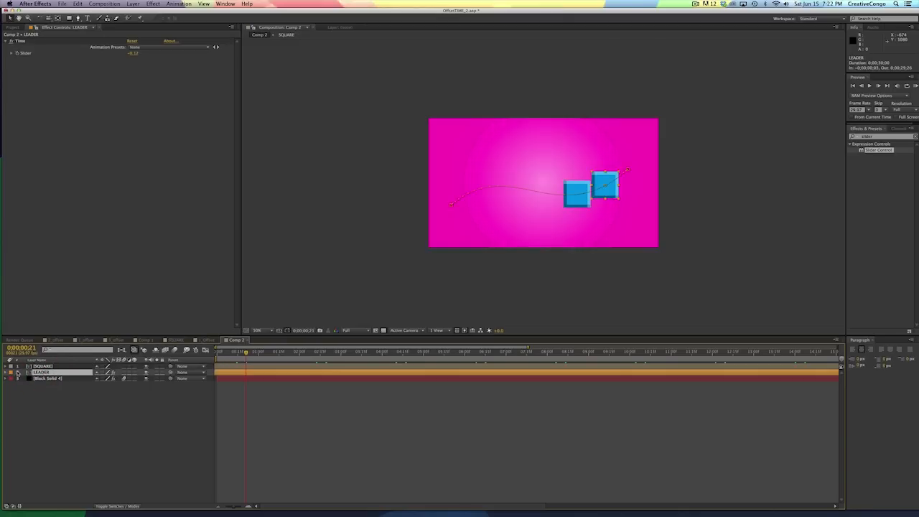
click(44, 378)
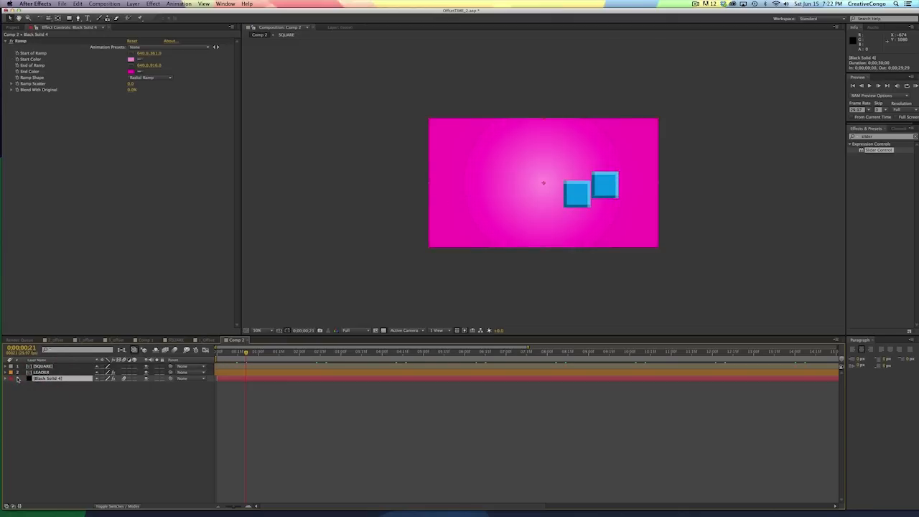
Step: Duplicate the SQUARE layer three times
click(43, 366)
key(super+d)
key(super+d)
key(super+d)
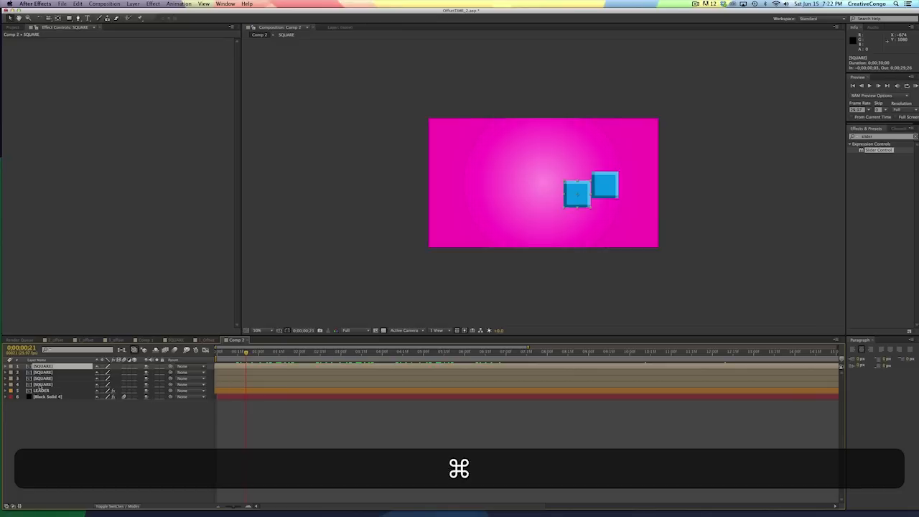
Step: Delete the duplicated SQUARE layers and undo the last deletion to keep a single SQUARE above LEADER
key(BackSpace)
click(43, 360)
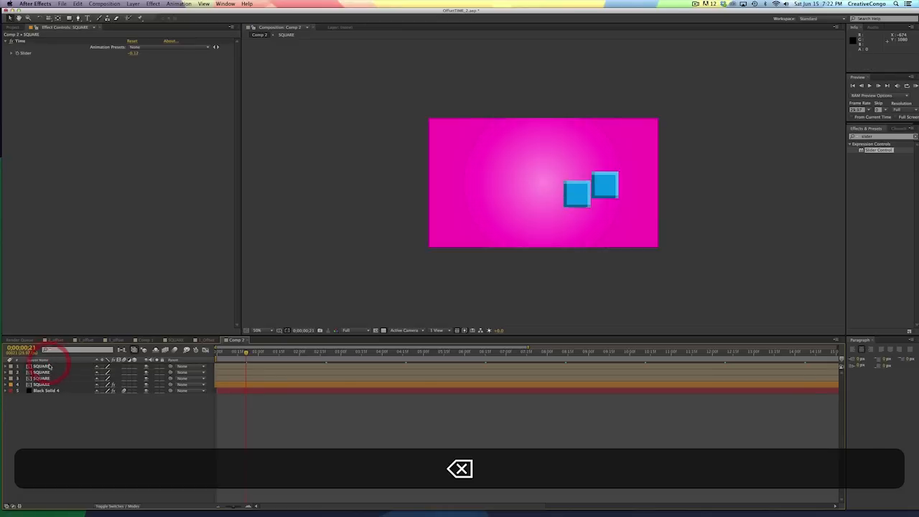
click(49, 366)
key(BackSpace)
key(BackSpace)
click(41, 369)
key(BackSpace)
click(42, 366)
key(BackSpace)
click(44, 367)
key(super+z)
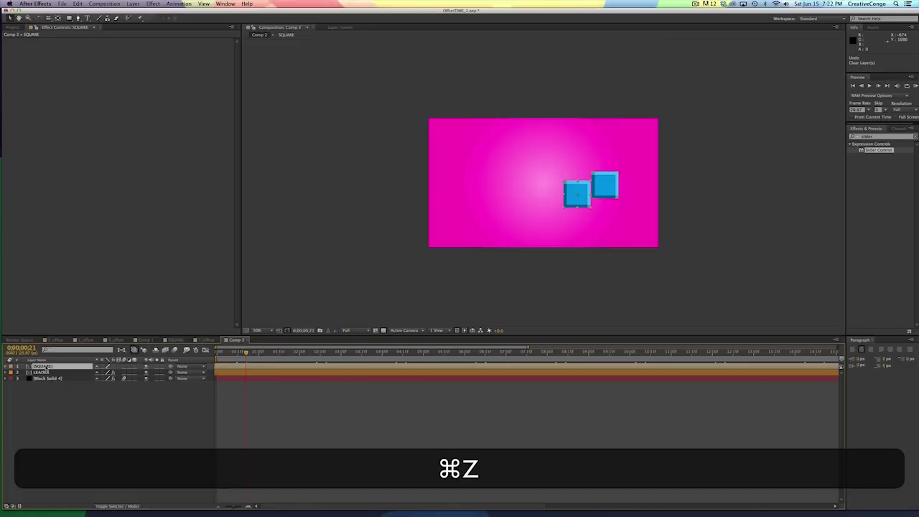
Step: Edit SQUARE's Position expression so its time line reads t = time + offset * index, and apply it
key(u)
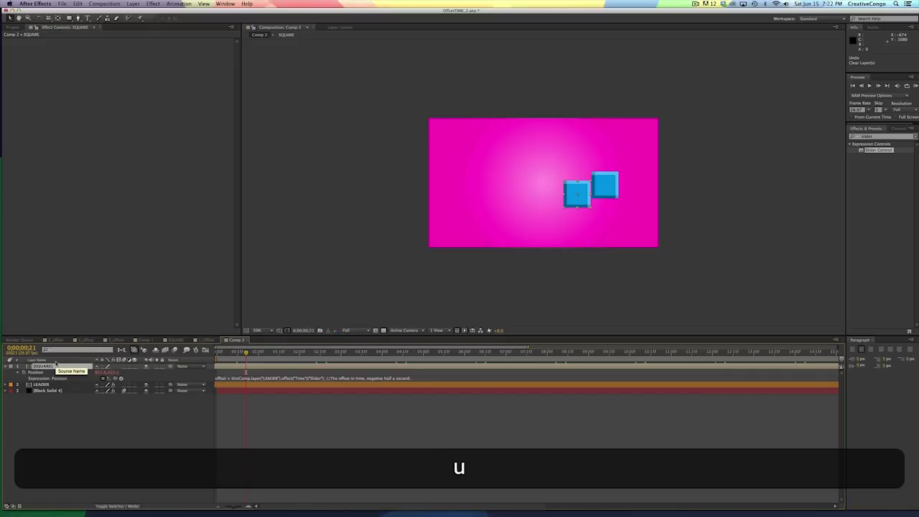
click(310, 378)
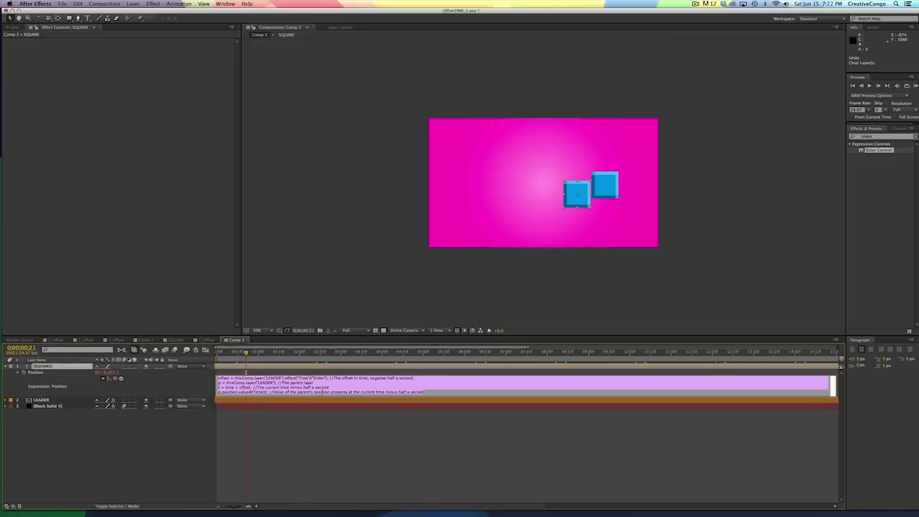
drag(440, 394, 439, 441)
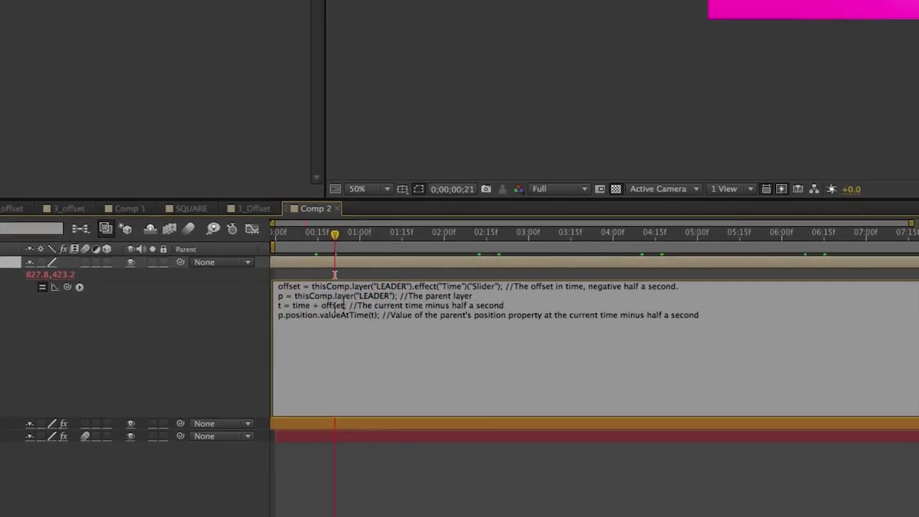
text(*)
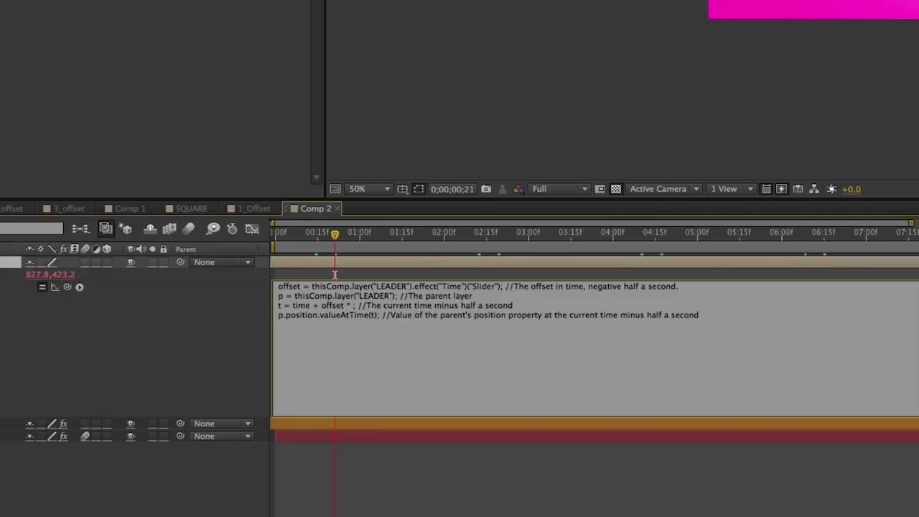
text( index)
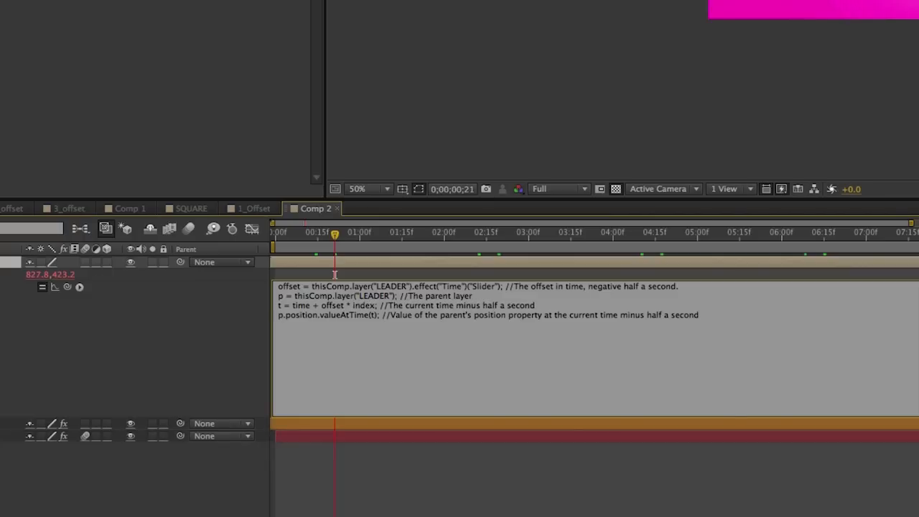
click(42, 366)
Step: Move the current time to 0;00;00;14 and make three duplicates of the SQUARE layer with the index-based offset
mouse_move(235, 354)
mouse_down()
mouse_move(219, 352)
mouse_move(237, 352)
mouse_up()
click(237, 352)
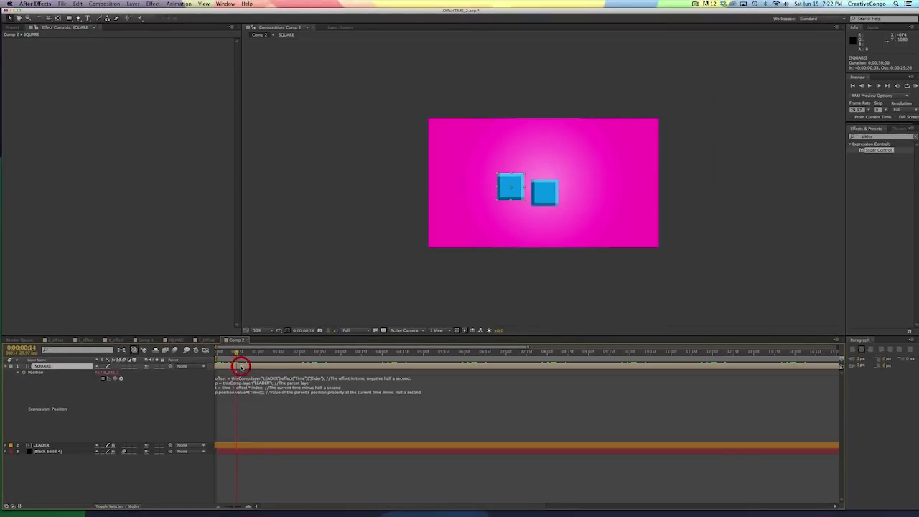
key(super+d)
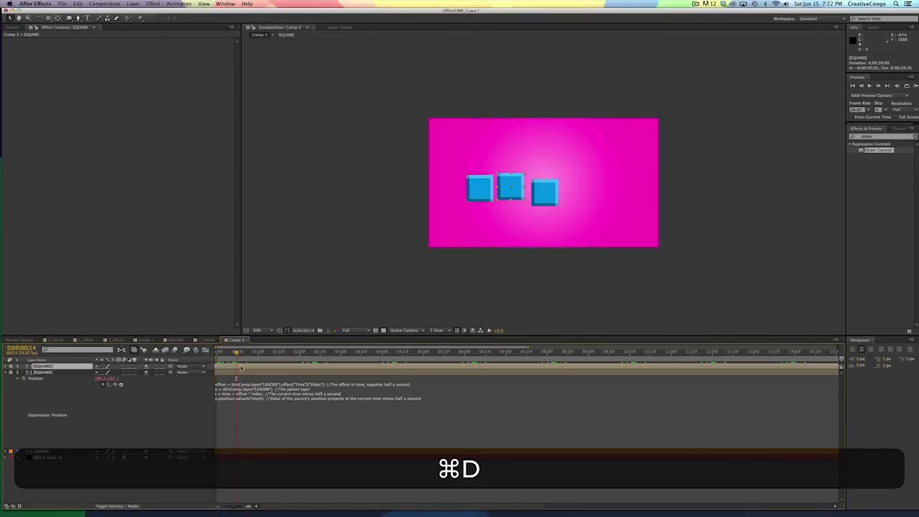
key(super+d)
key(super+d)
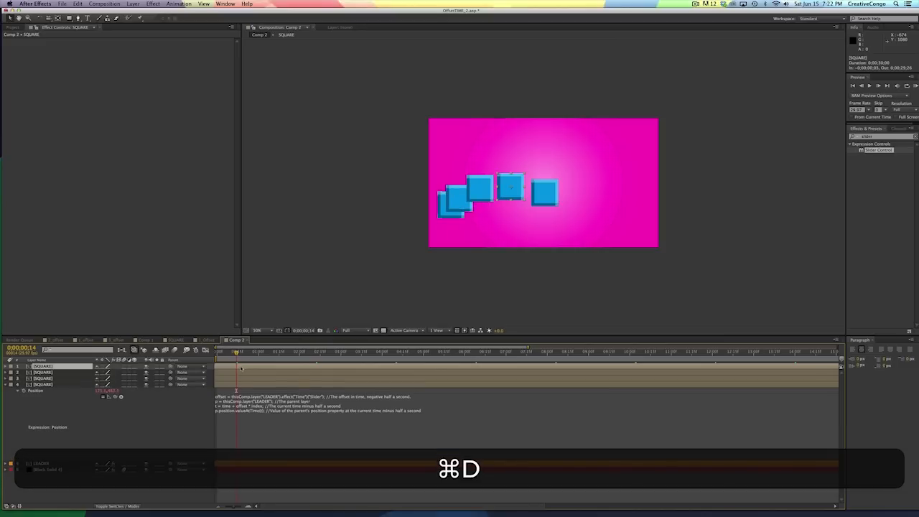
Step: Adjust LEADER's Time slider to about -0.10 and preview the trailing squares along the timeline
click(238, 466)
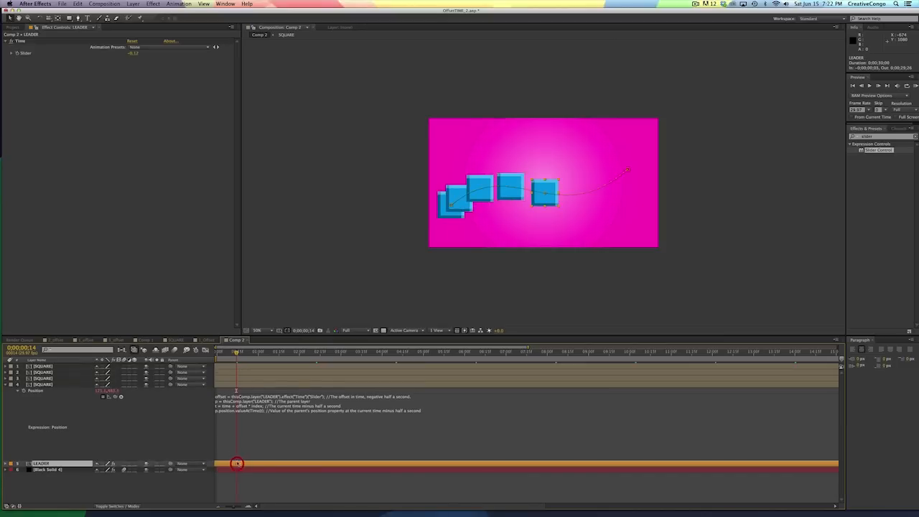
drag(132, 52, 135, 107)
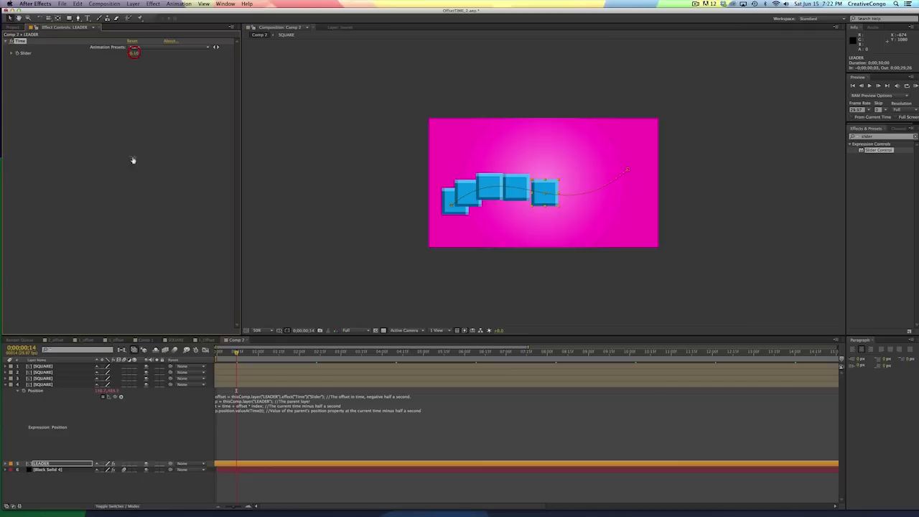
drag(220, 352, 320, 333)
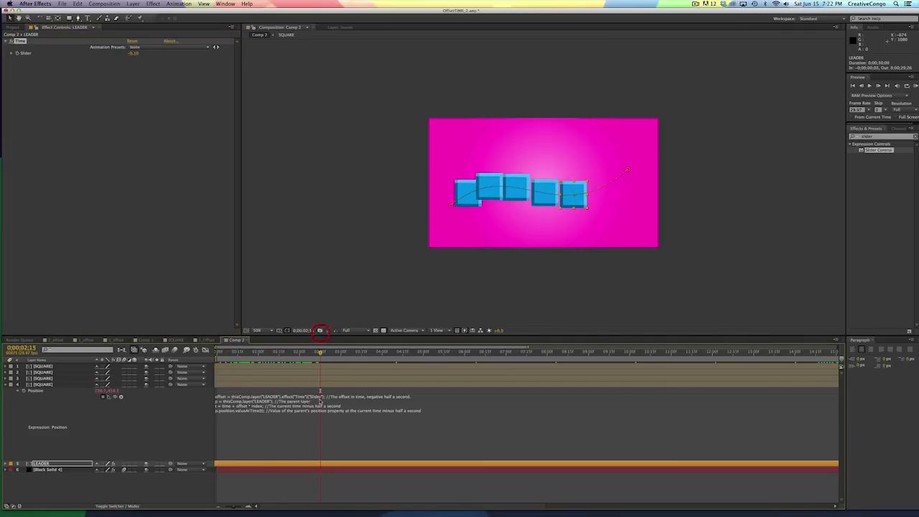
click(248, 463)
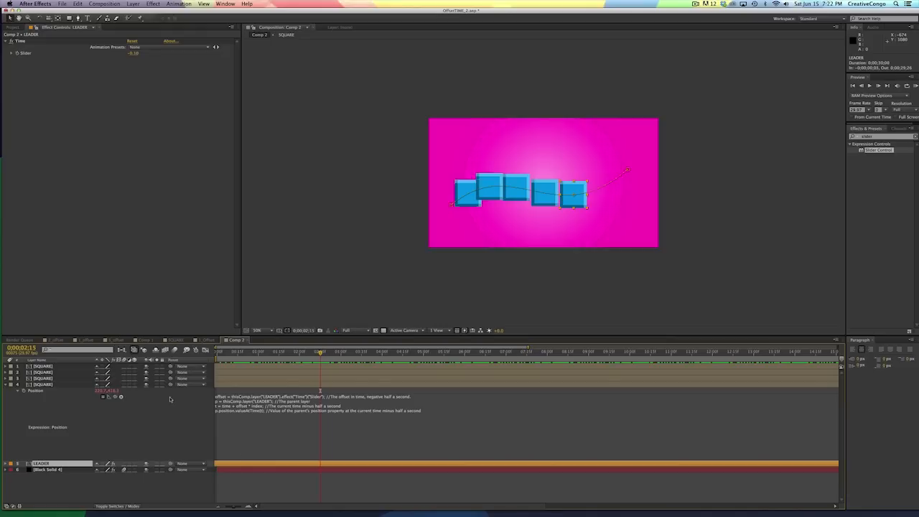
key(space)
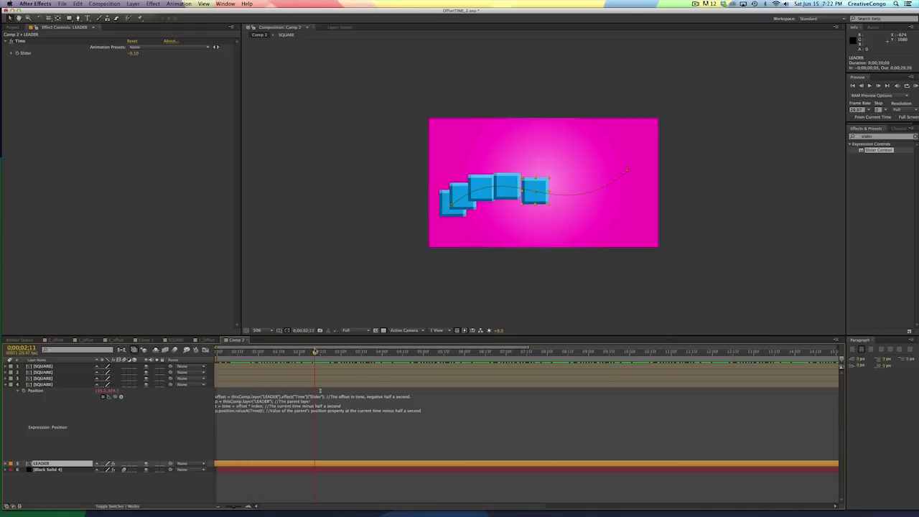
click(313, 351)
Step: Duplicate the SQUARE composition in the project and open the copy
click(12, 28)
click(17, 141)
click(12, 126)
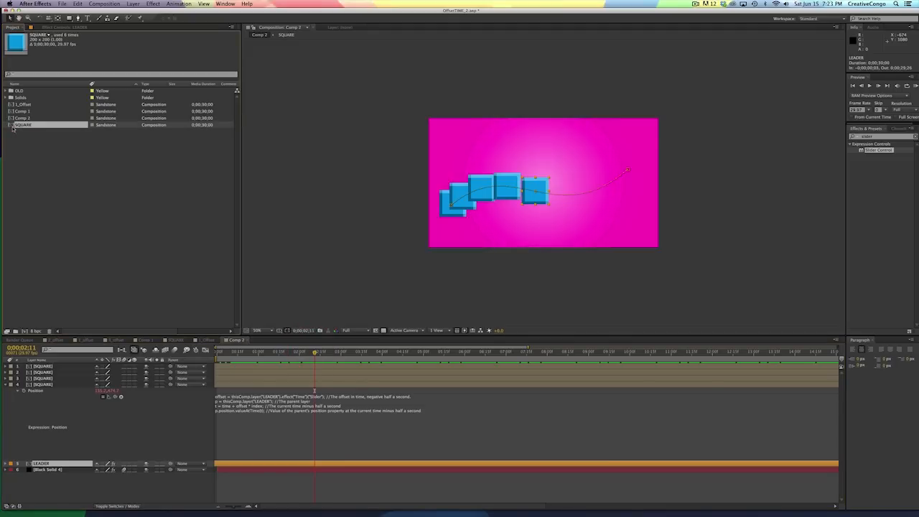
key(super+d)
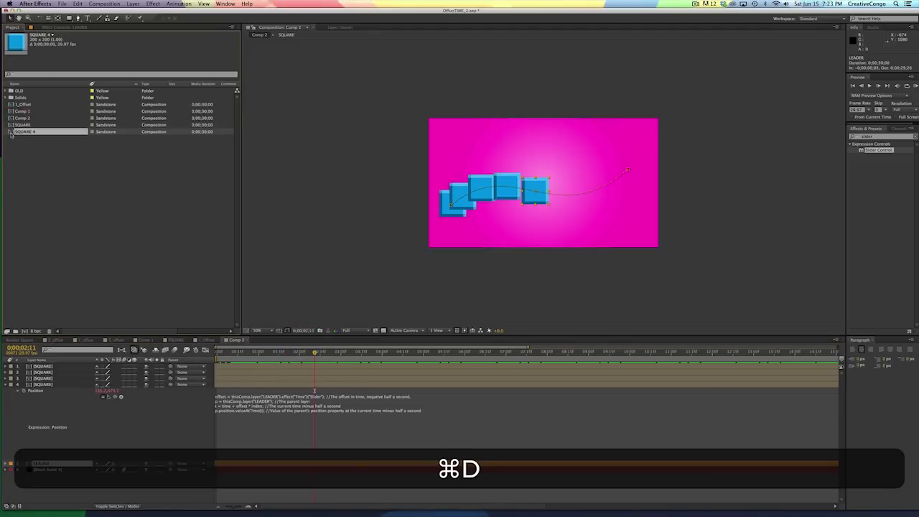
double_click(11, 132)
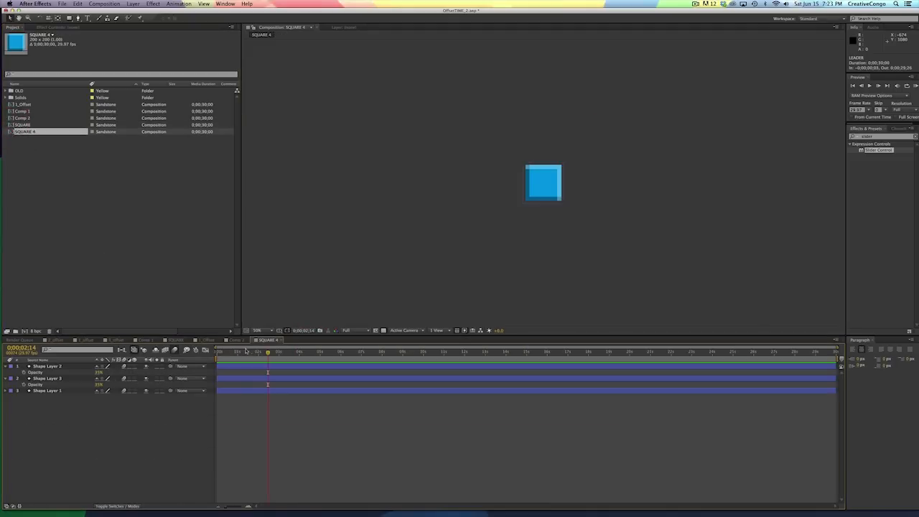
Step: Change the fill color of Shape Layer 1 in SQUARE 4 to yellow
click(256, 391)
click(194, 17)
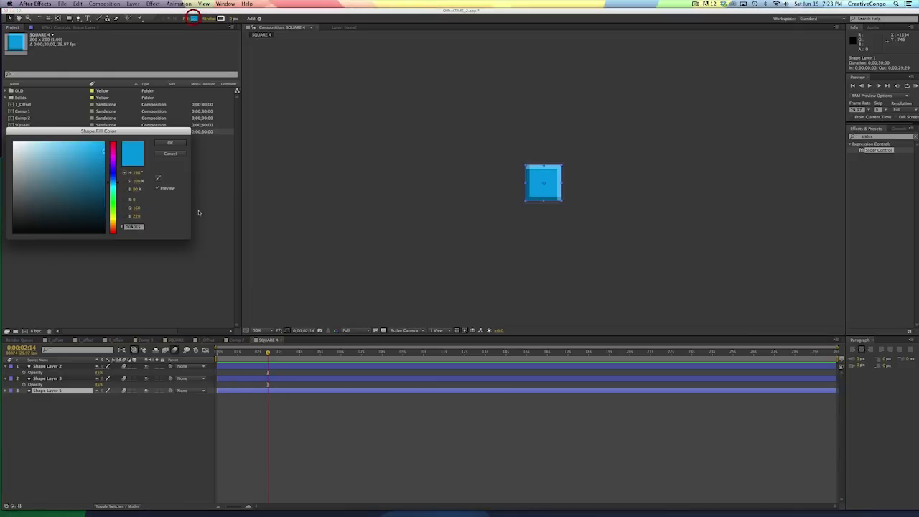
drag(108, 186, 114, 220)
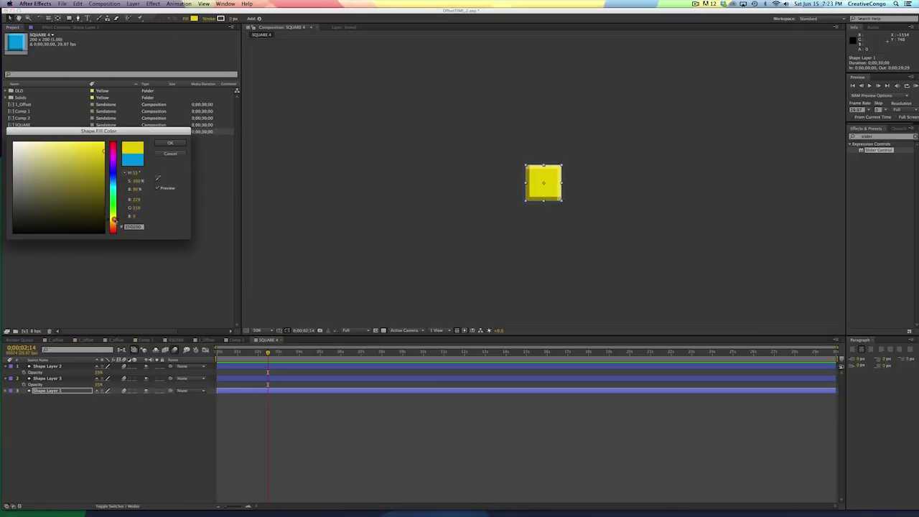
click(169, 143)
Step: Duplicate the SQUARE 4 composition and change the fill color of Shape Layer 1 in the copy to red
click(12, 136)
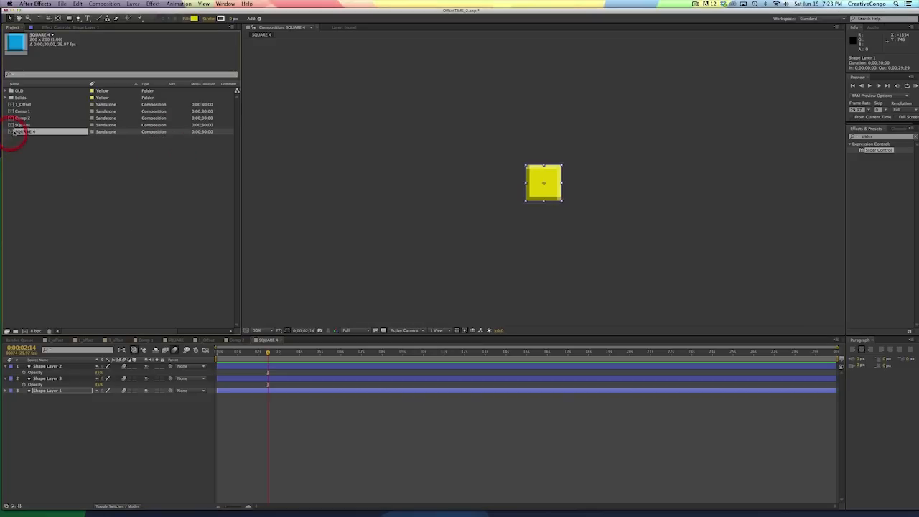
key(super+d)
double_click(14, 138)
click(286, 390)
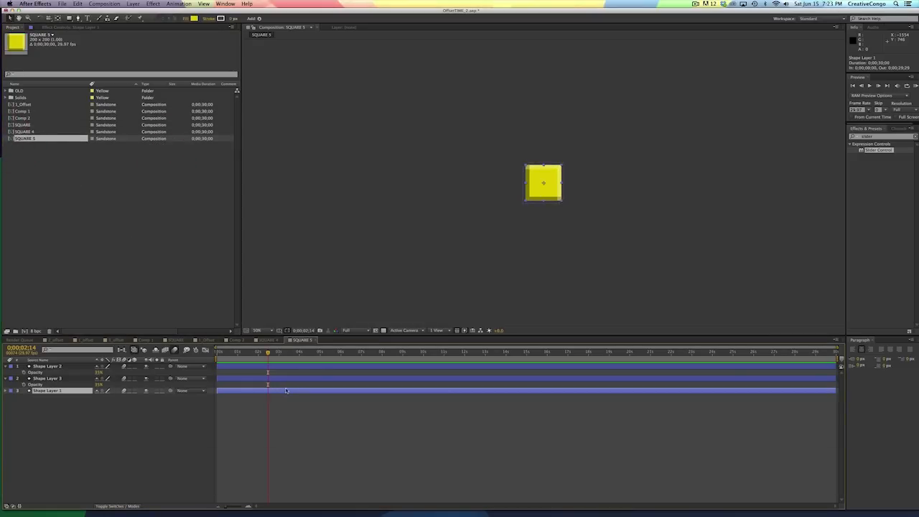
click(194, 18)
drag(115, 220, 115, 228)
key(Return)
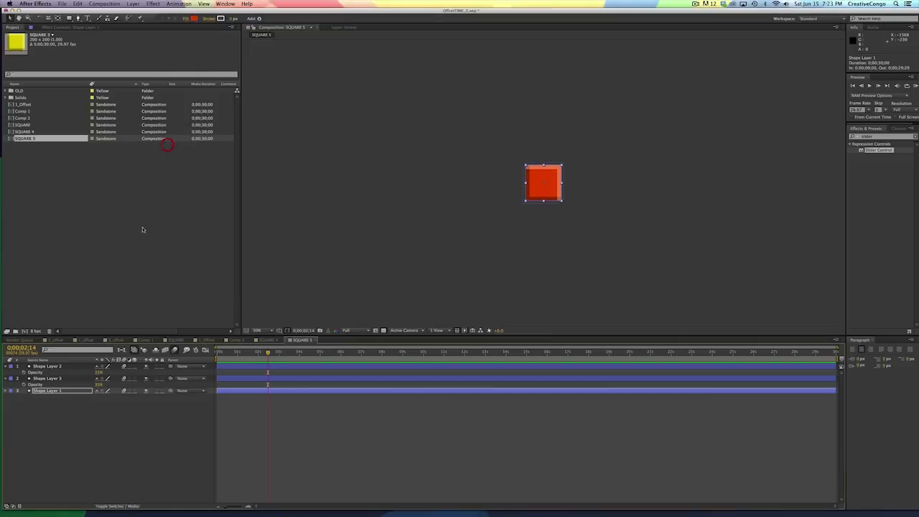
Step: Replace the source of the second SQUARE layer in Comp 2 with the SQUARE 5 composition
click(237, 339)
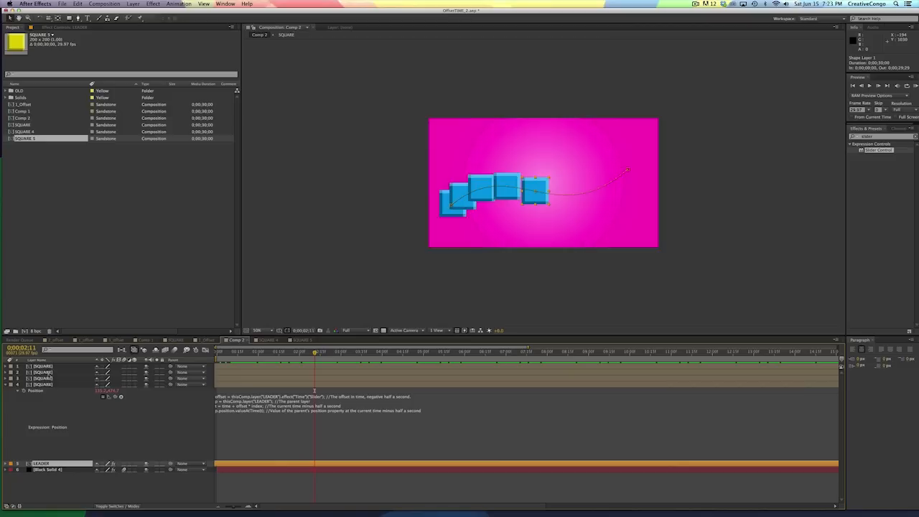
click(45, 372)
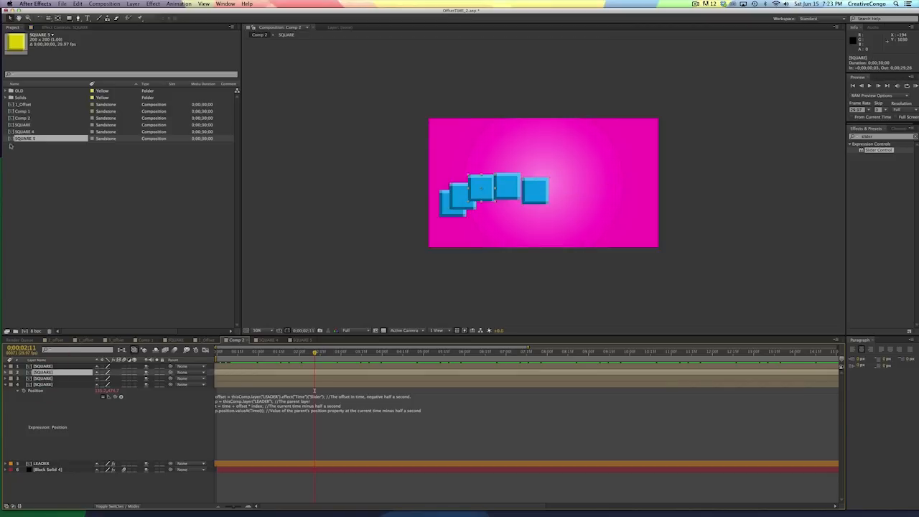
key(alt)
drag(10, 138, 41, 371)
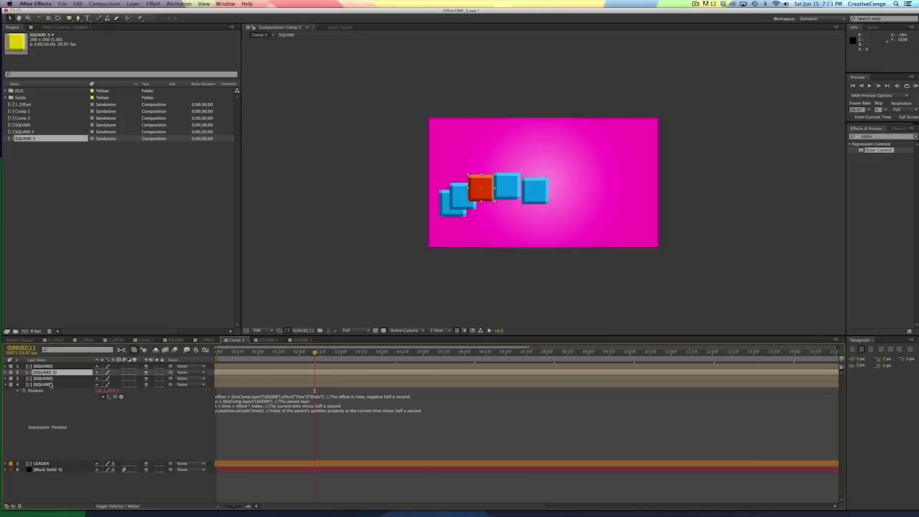
Step: Replace the source of the lowest SQUARE layer in Comp 2 with the SQUARE 4 composition
click(47, 384)
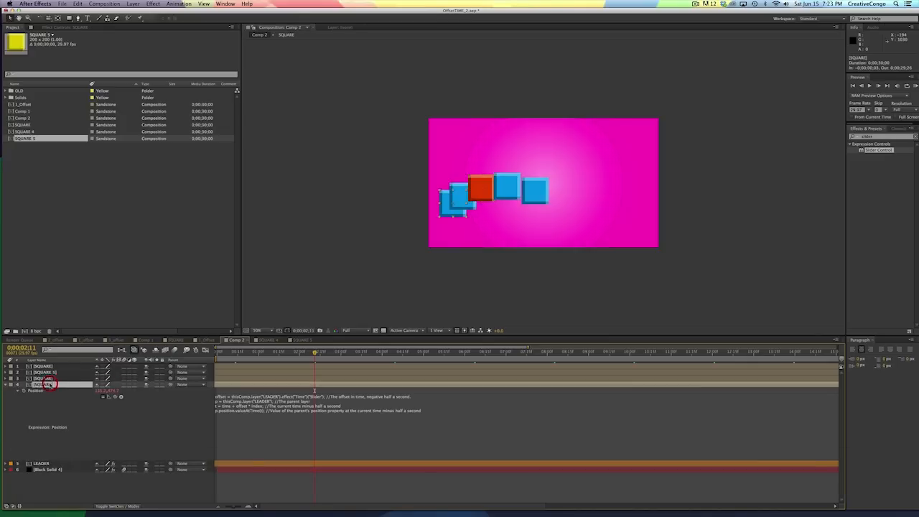
click(24, 129)
click(21, 138)
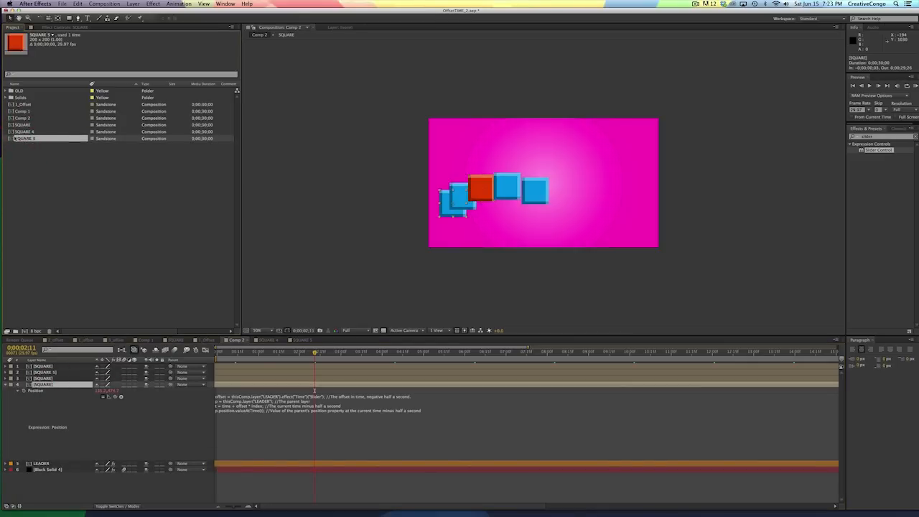
click(21, 132)
drag(23, 132, 38, 385)
mouse_move(231, 350)
mouse_down()
mouse_move(262, 351)
mouse_move(235, 350)
mouse_up()
Step: Move the SQUARE 5 layer down one place, then to the top of the Comp 2 layer stack
click(232, 373)
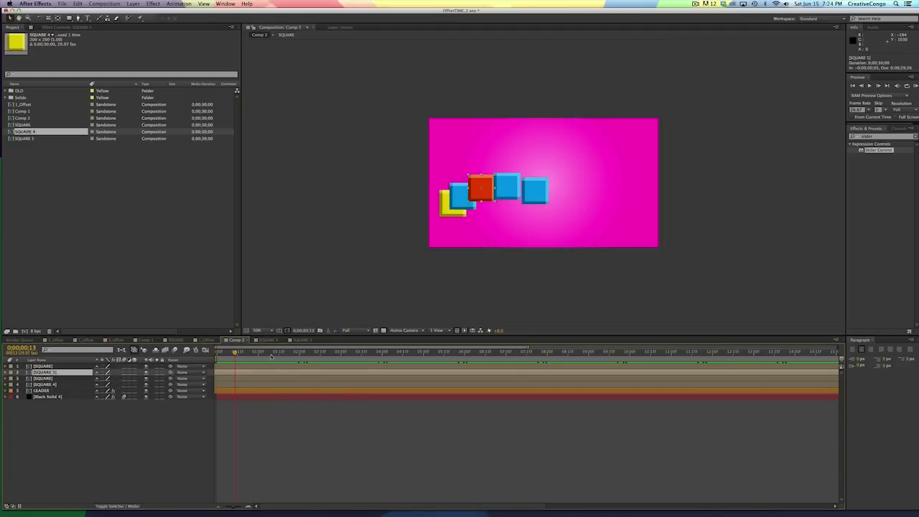
drag(46, 372, 45, 378)
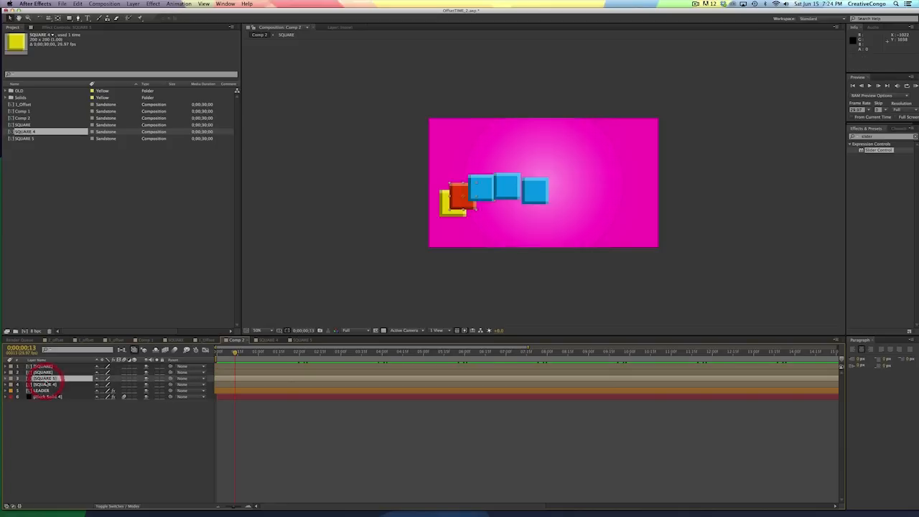
click(44, 358)
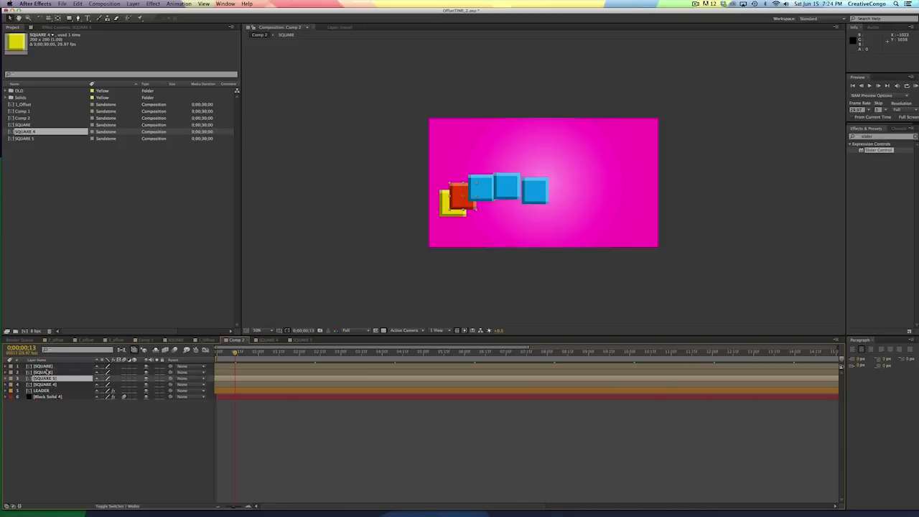
drag(43, 378, 44, 366)
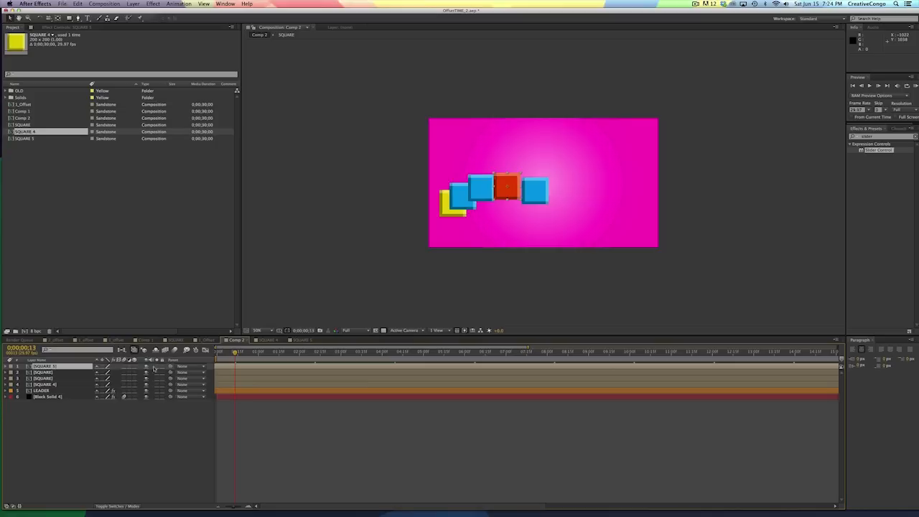
drag(232, 353, 204, 356)
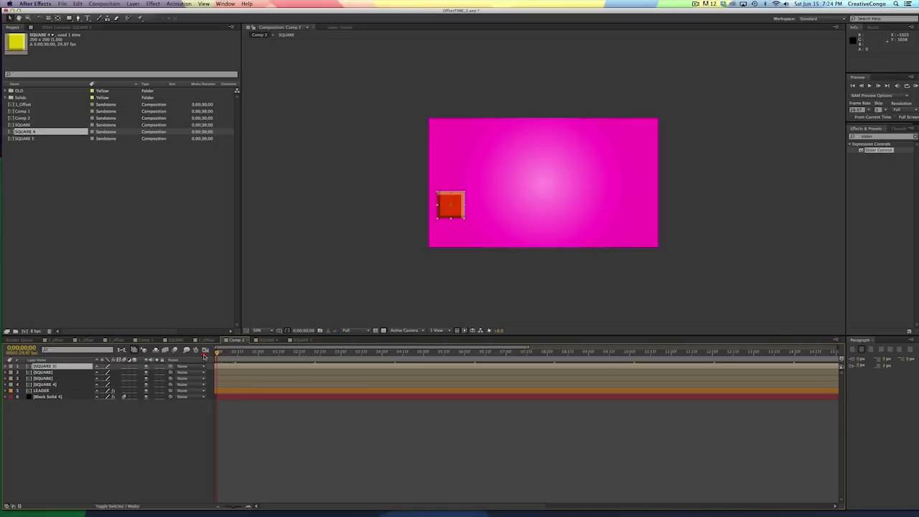
Step: Move the LEADER layer above SQUARE 5 in Comp 2, place a SQUARE layer above it, and scrub through the motion
click(225, 393)
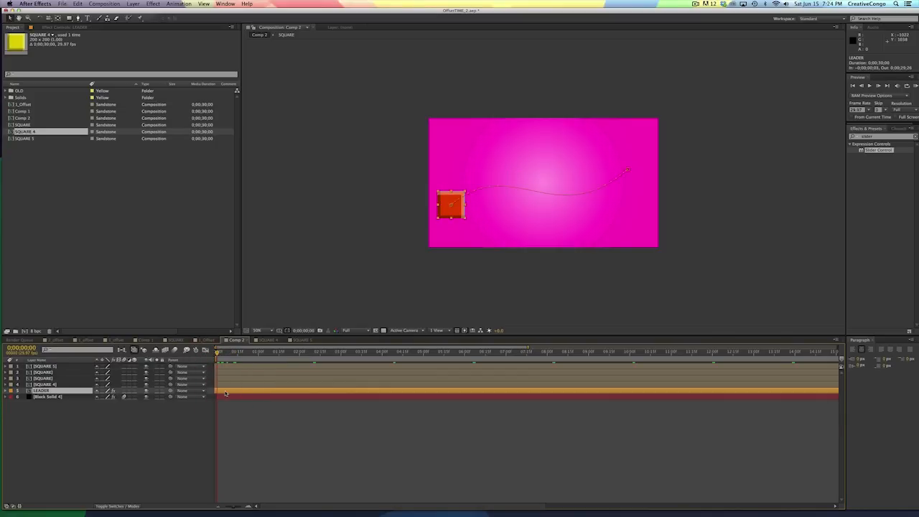
drag(218, 352, 214, 352)
click(43, 367)
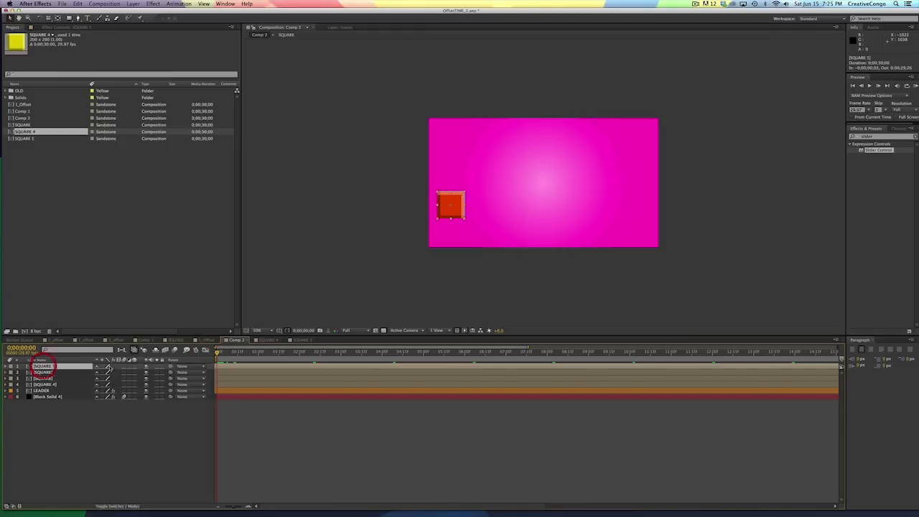
drag(218, 351, 241, 351)
drag(56, 392, 45, 365)
drag(227, 352, 329, 343)
drag(45, 378, 45, 364)
mouse_move(224, 352)
mouse_down()
mouse_move(280, 361)
mouse_move(226, 360)
mouse_move(252, 362)
mouse_up()
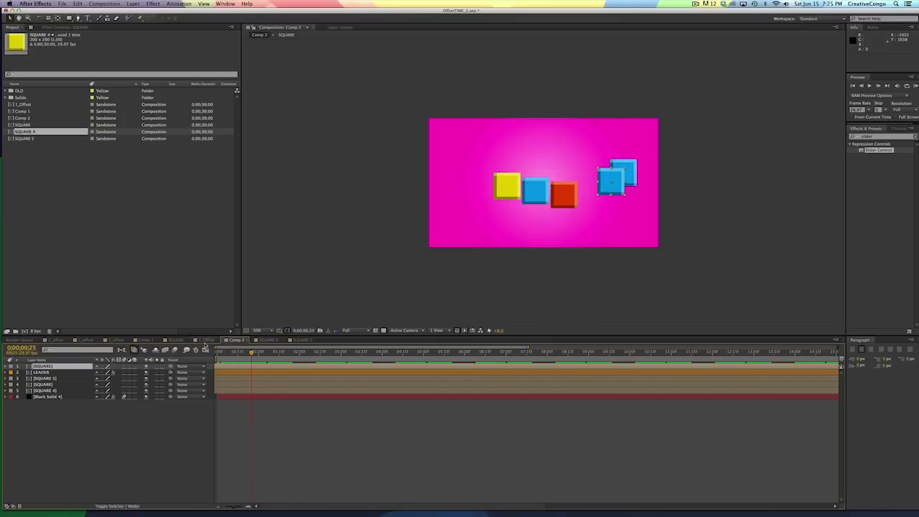
Step: Create a new 1280 × 720 composition with the HDV/HDTV 720 29.97 preset
click(25, 319)
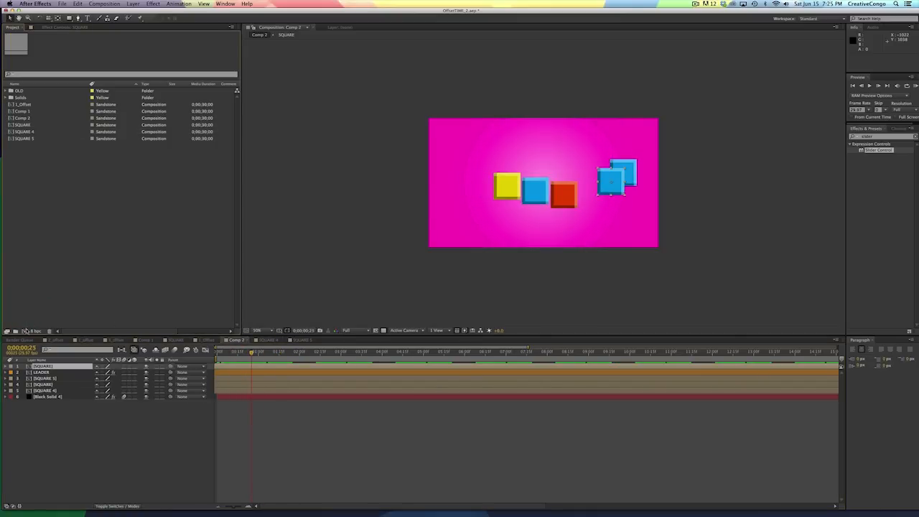
click(24, 331)
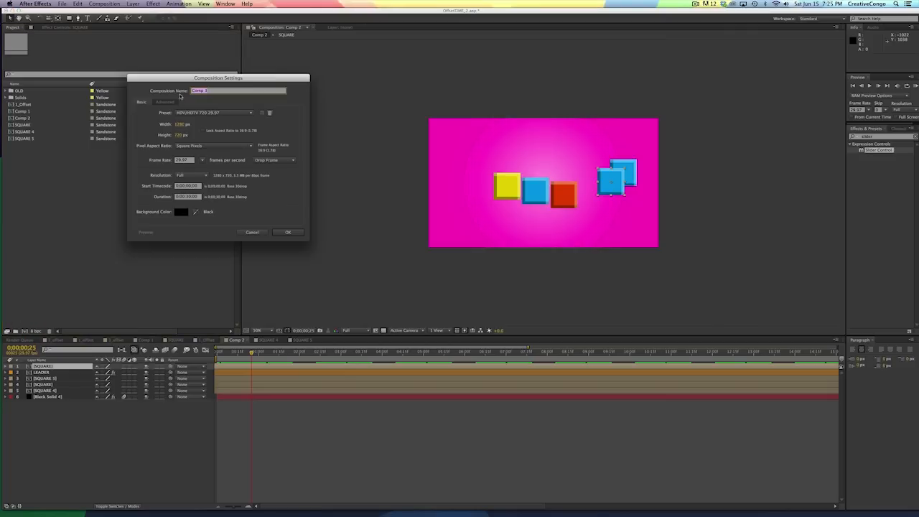
click(285, 232)
click(101, 399)
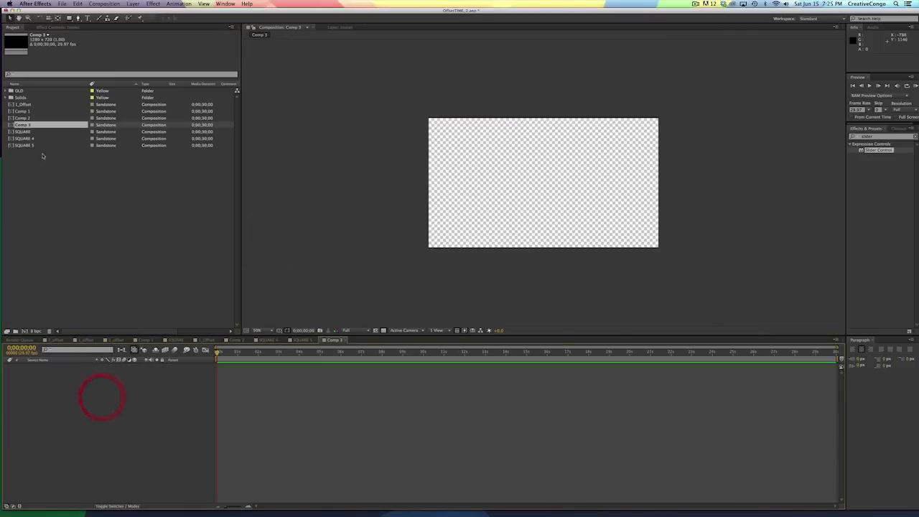
Step: Add the 1_Offset composition to Comp 3 as a layer and scrub through its first second
click(14, 139)
click(10, 123)
drag(15, 104, 231, 351)
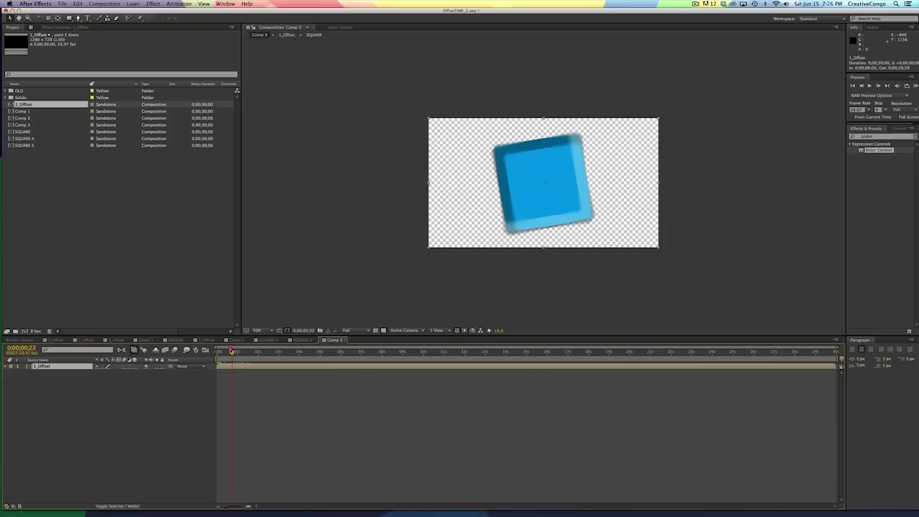
Step: Copy the Black Solid 4 background from Comp 1 into Comp 3 and place it below the 1_Offset layer
click(145, 340)
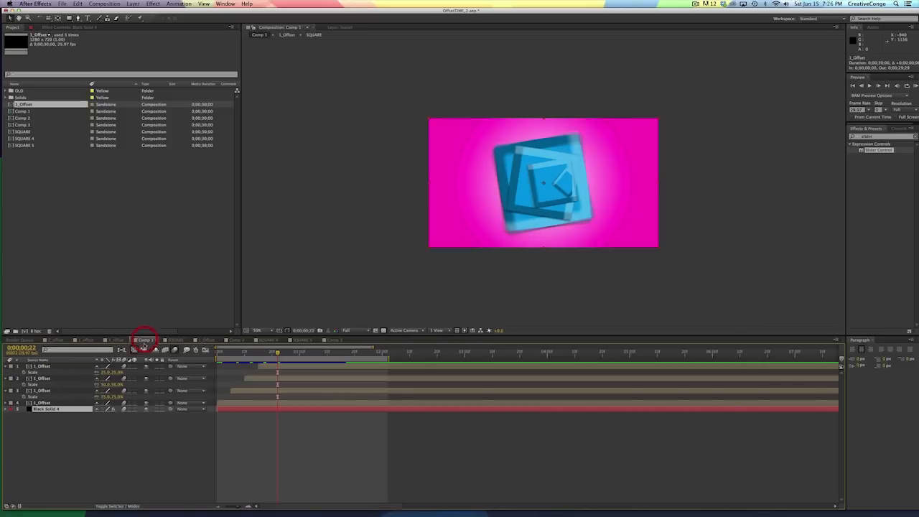
key(super+c)
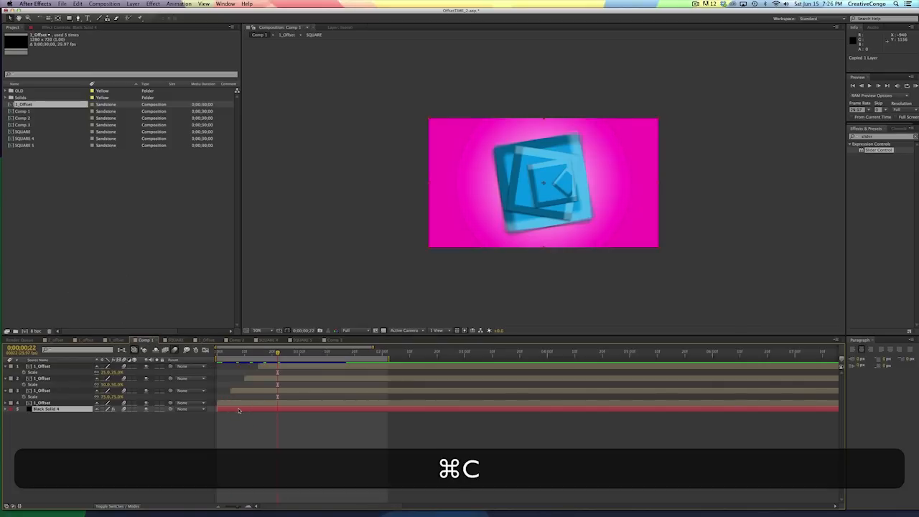
click(331, 340)
key(super+v)
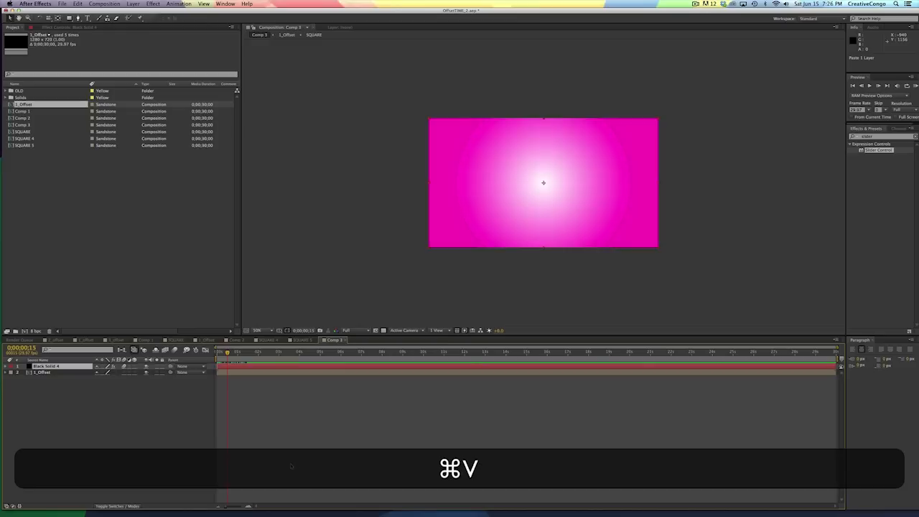
drag(48, 365, 51, 376)
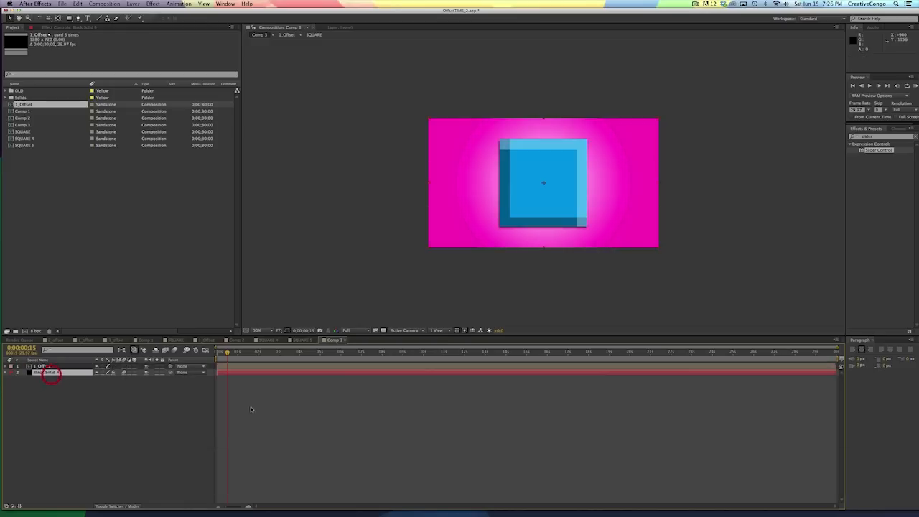
mouse_move(226, 352)
mouse_down()
mouse_move(217, 353)
mouse_move(247, 353)
mouse_move(219, 352)
mouse_move(237, 353)
mouse_up()
click(87, 396)
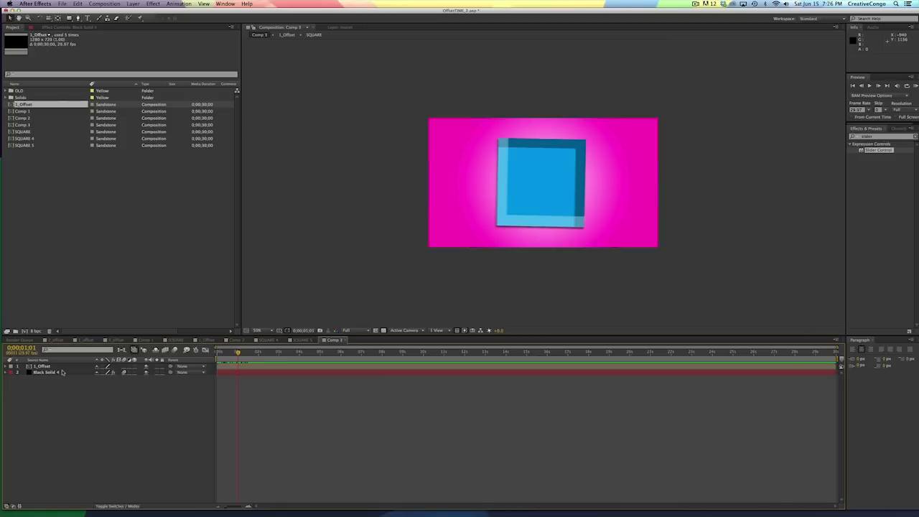
Step: Switch to Safari and browse the premium and free tutorial pages on the Mattrunks website
mouse_move(371, 506)
click(253, 502)
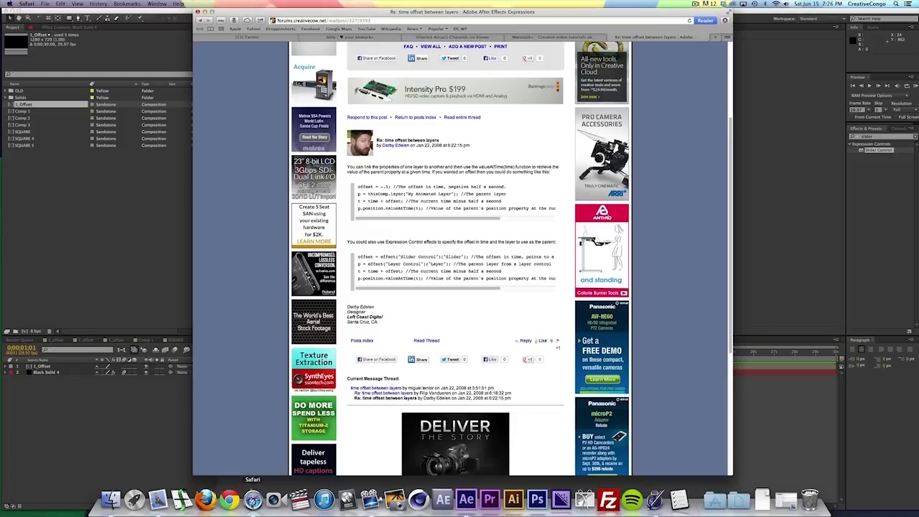
click(548, 38)
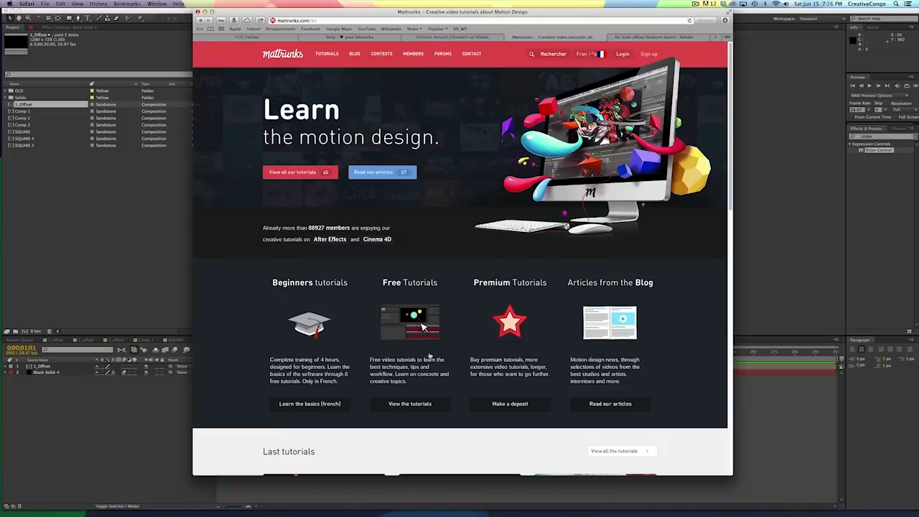
click(505, 329)
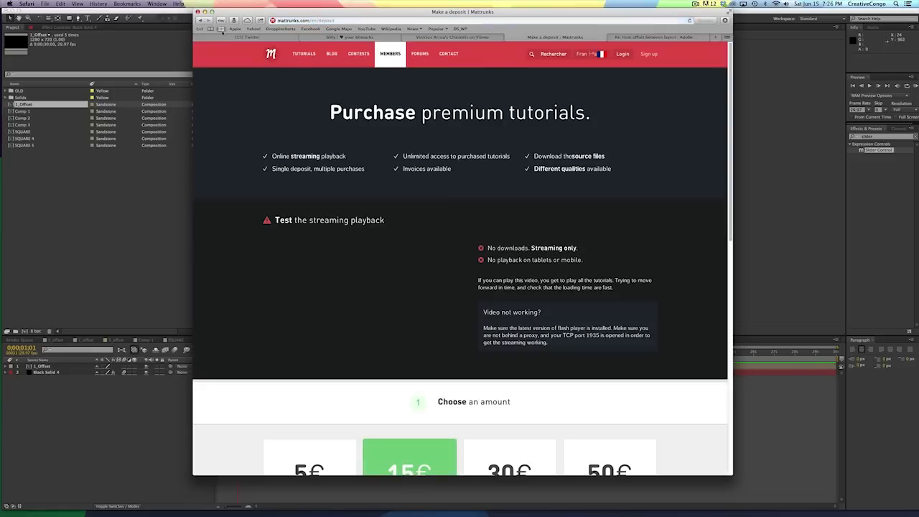
click(201, 20)
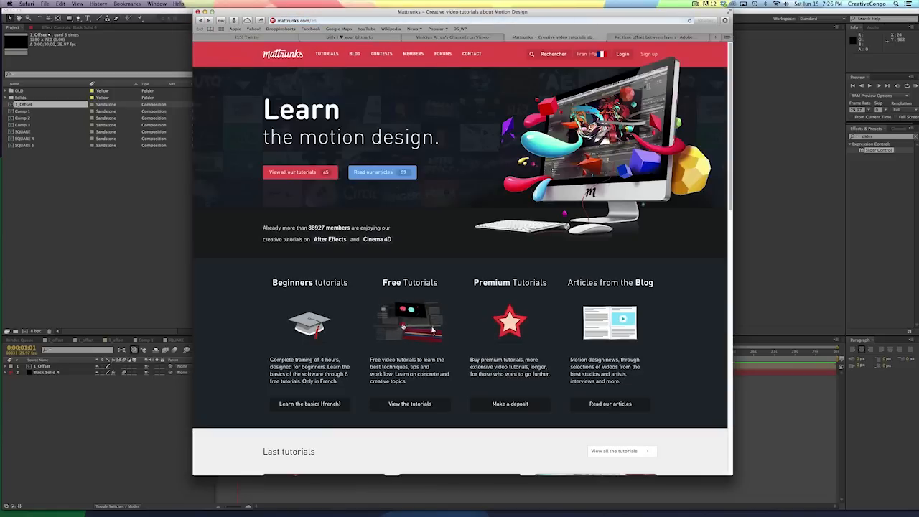
click(399, 320)
scroll(238, 352, down, 5)
scroll(246, 363, down, 10)
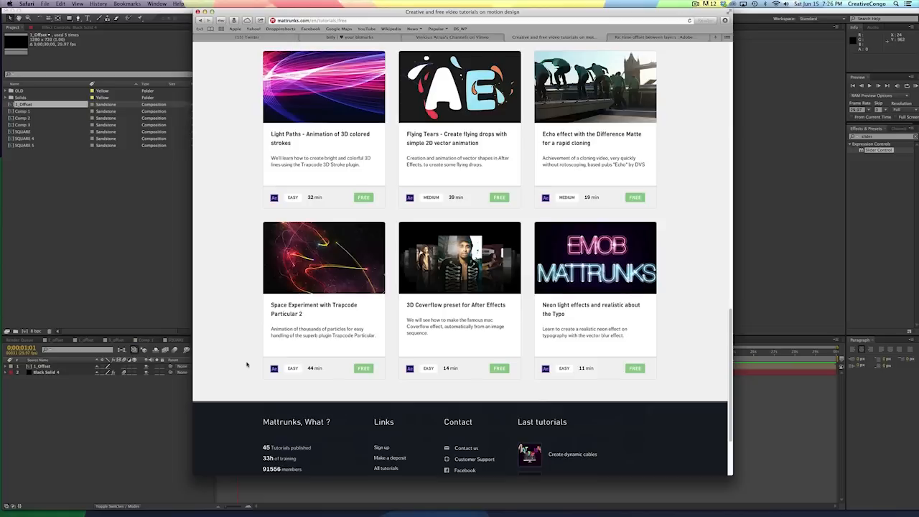
drag(723, 357, 704, 109)
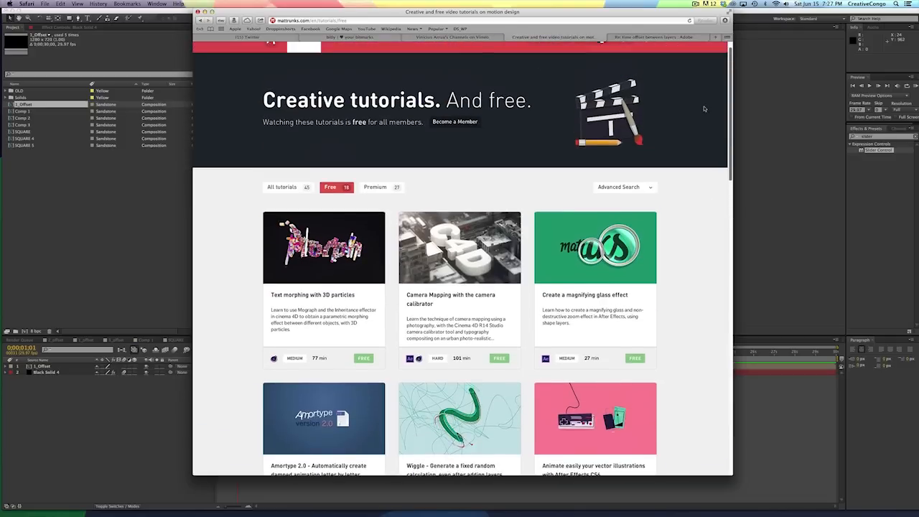
Step: Show all tutorials on the Mattrunks site and look through the list to the Sexy Offsets tutorial
click(374, 187)
click(274, 201)
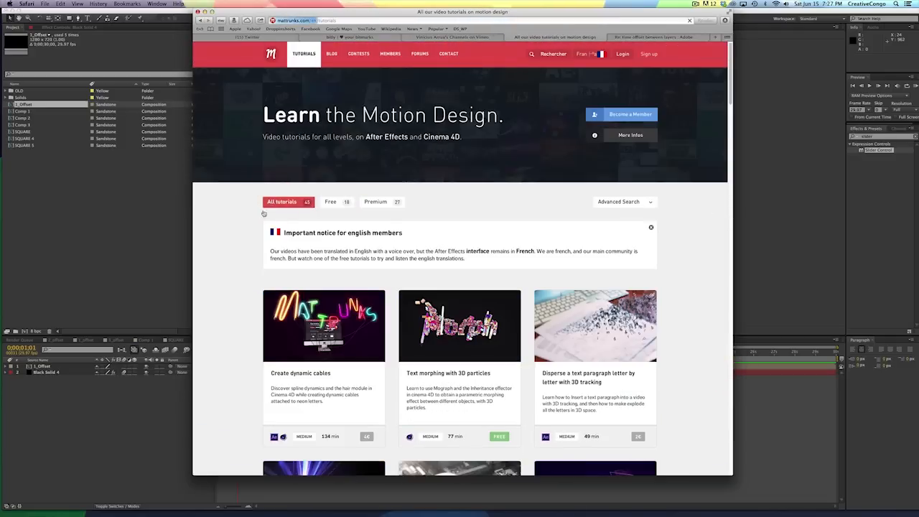
scroll(255, 242, down, 5)
scroll(252, 245, down, 10)
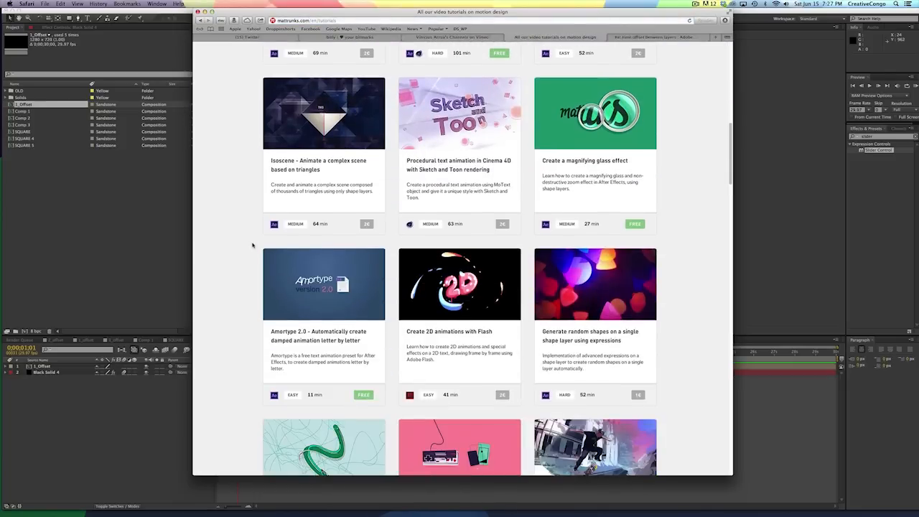
scroll(252, 249, down, 4)
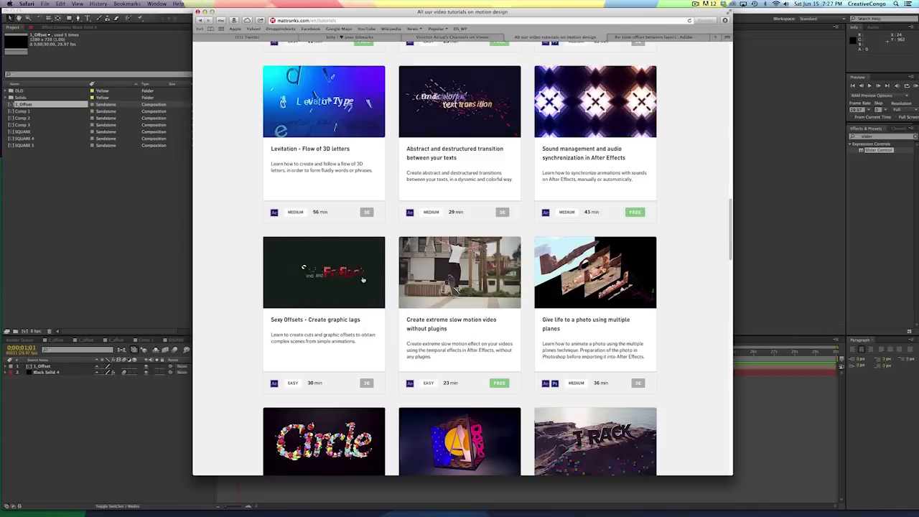
Step: Switch back to After Effects and preview the 1_Offset layer's animation in Comp 3
click(152, 280)
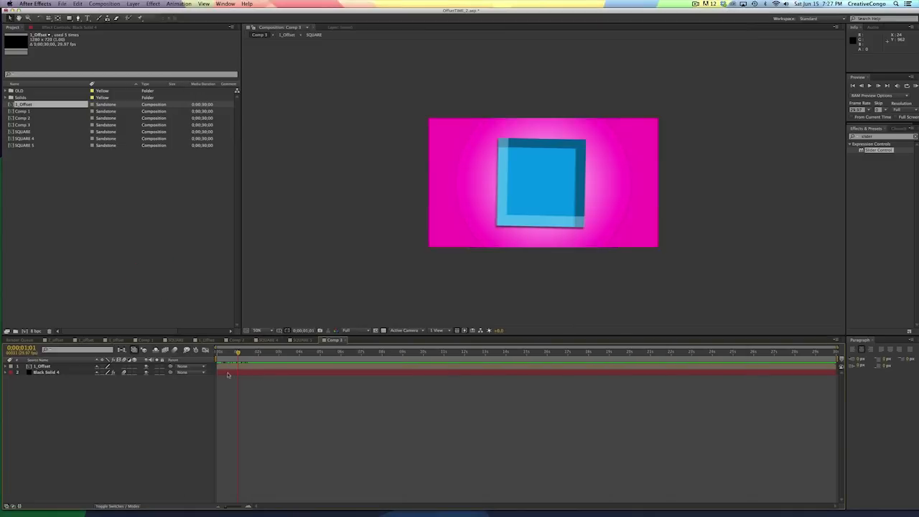
click(230, 368)
key(space)
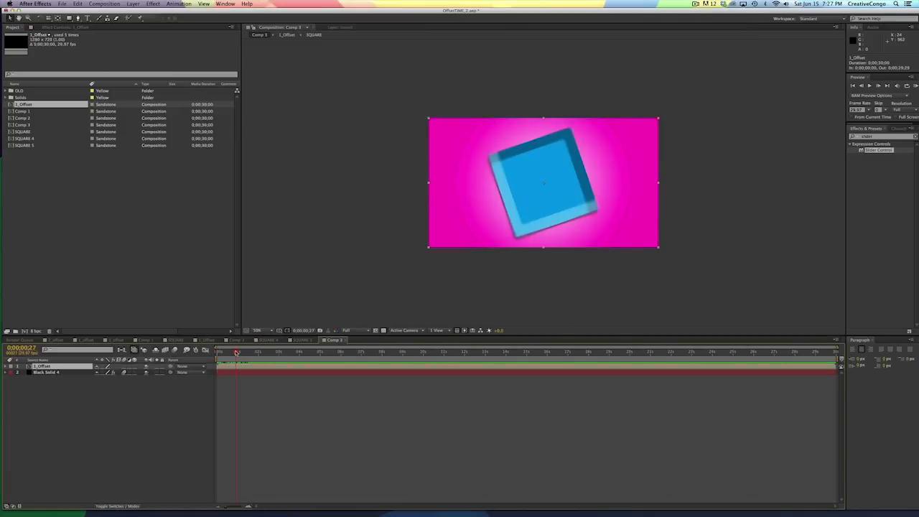
click(97, 417)
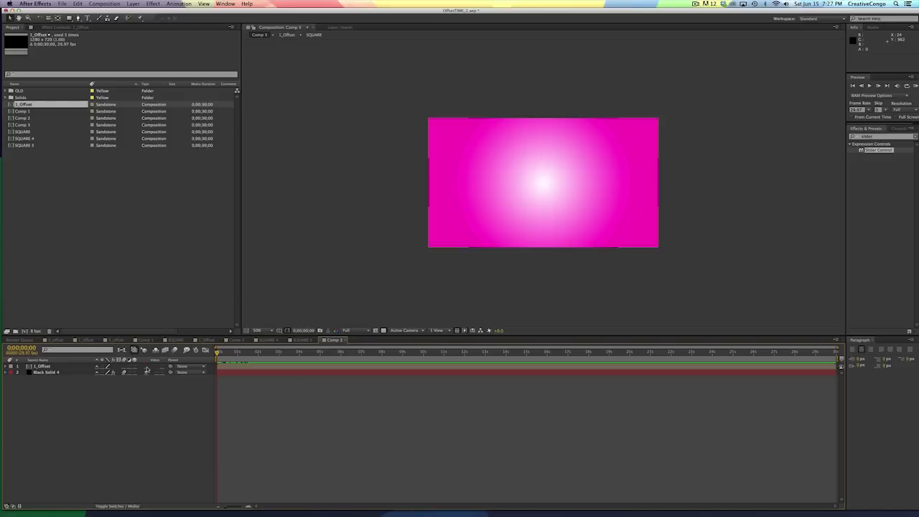
Step: Hide the 1_Offset and Black Solid 4 layers and add a new 1280 × 720 black solid to Comp 3
click(146, 368)
key(super+y)
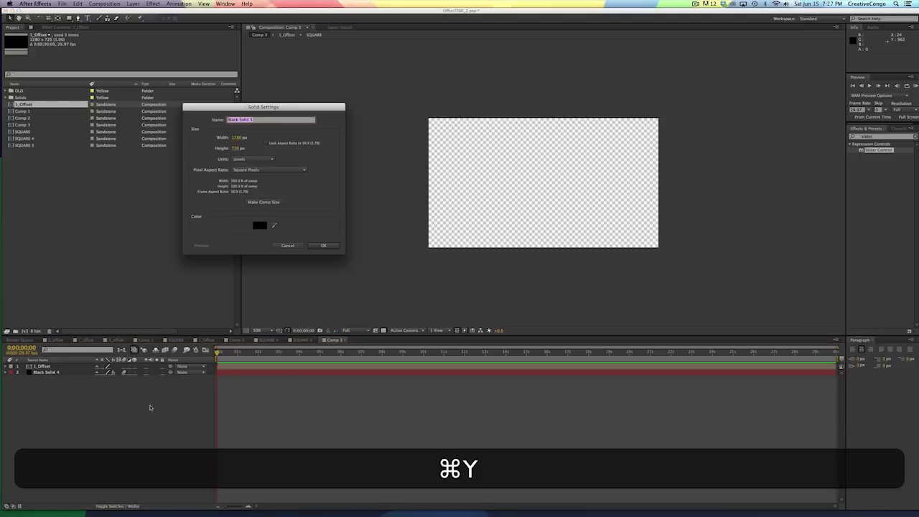
click(323, 246)
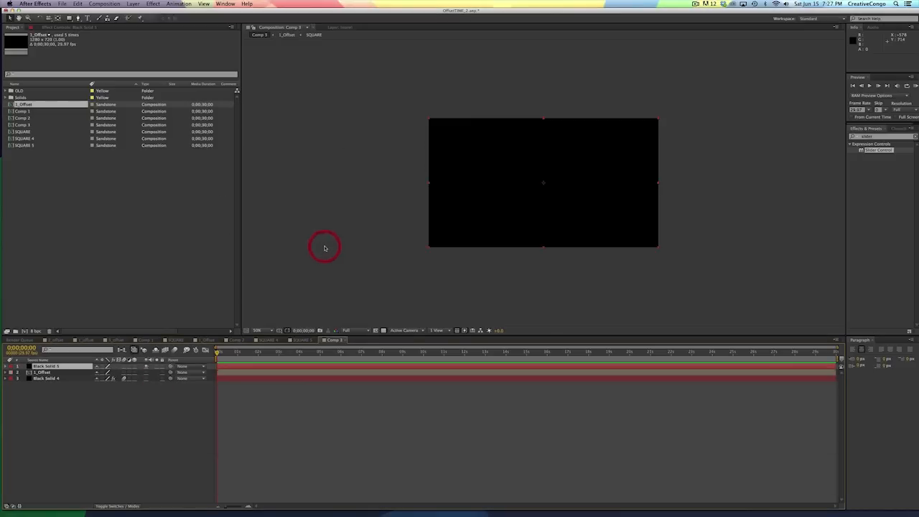
Step: Duplicate the top black solid in Comp 3 and recolor the copy to gray 777777 in its solid settings
click(40, 367)
key(super+d)
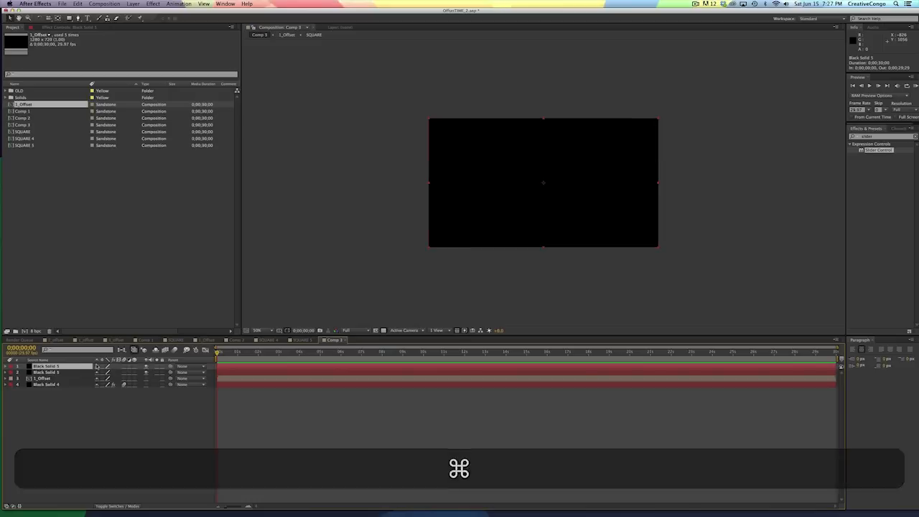
key(shift+super+y)
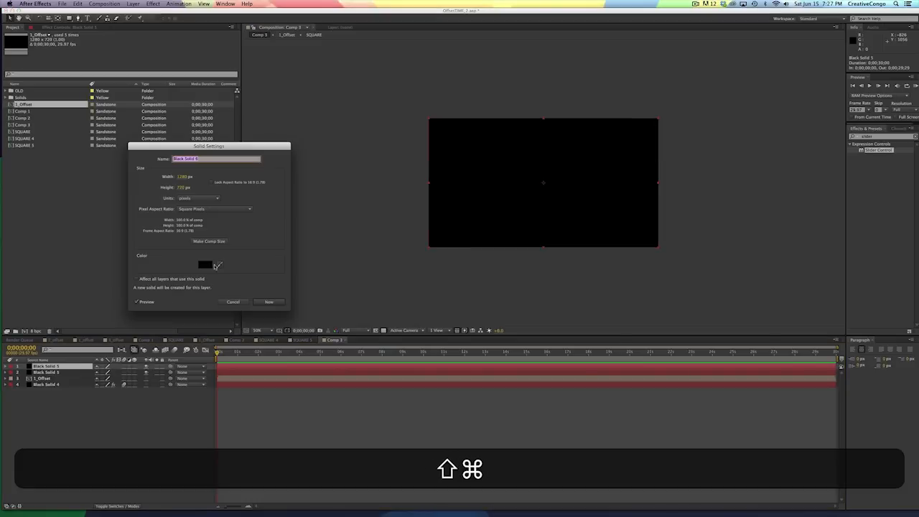
click(206, 264)
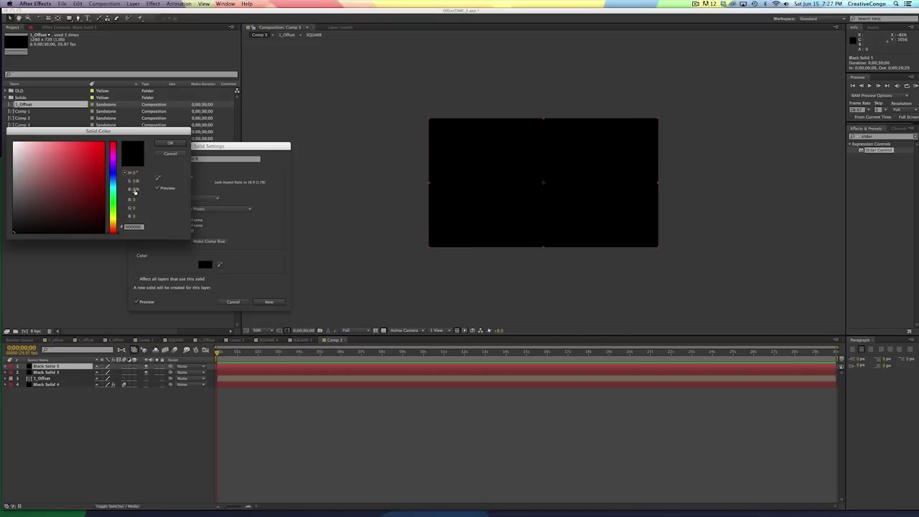
mouse_move(65, 201)
mouse_down()
mouse_move(16, 218)
mouse_move(14, 190)
mouse_up()
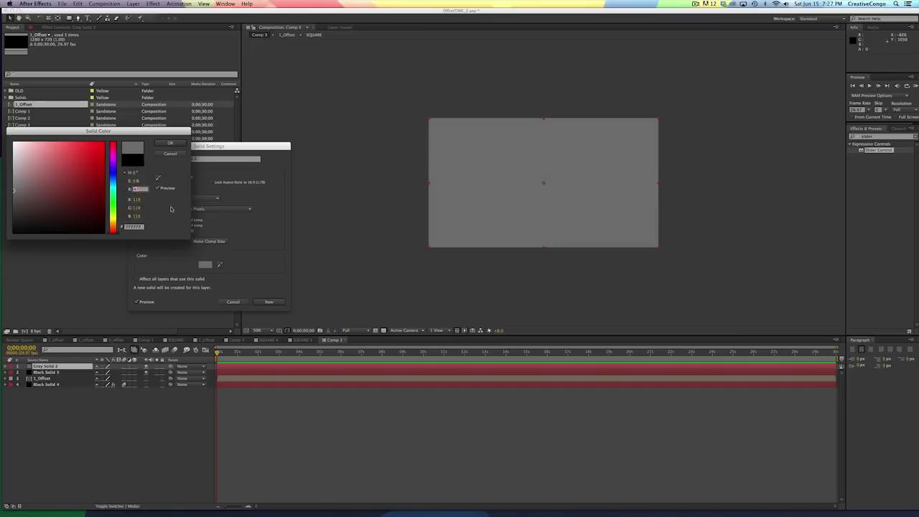
key(Return)
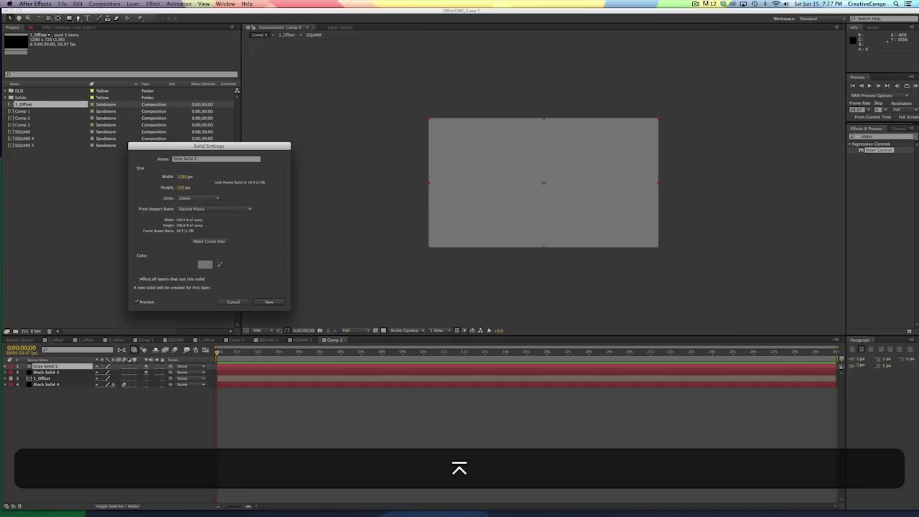
click(261, 302)
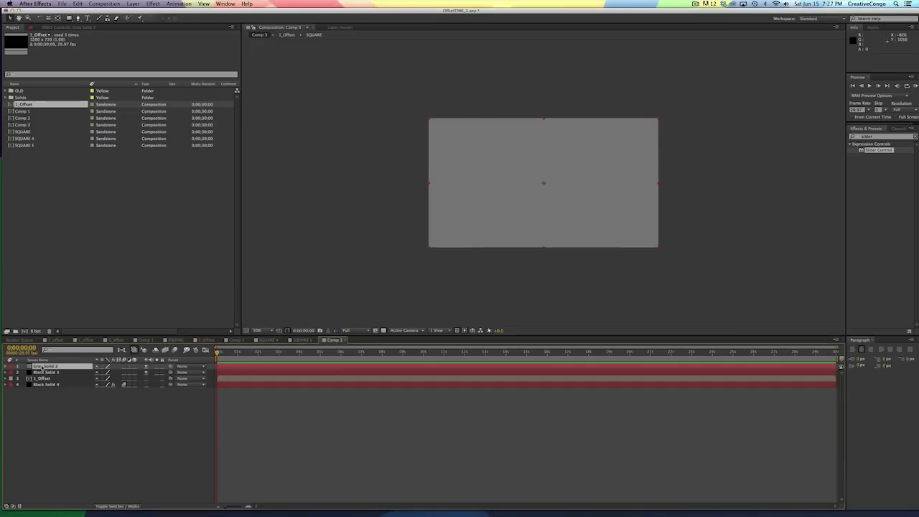
Step: Try scaling the gray solid uniformly to 80%, and undo the scale change
key(s)
click(106, 372)
text(80)
key(Return)
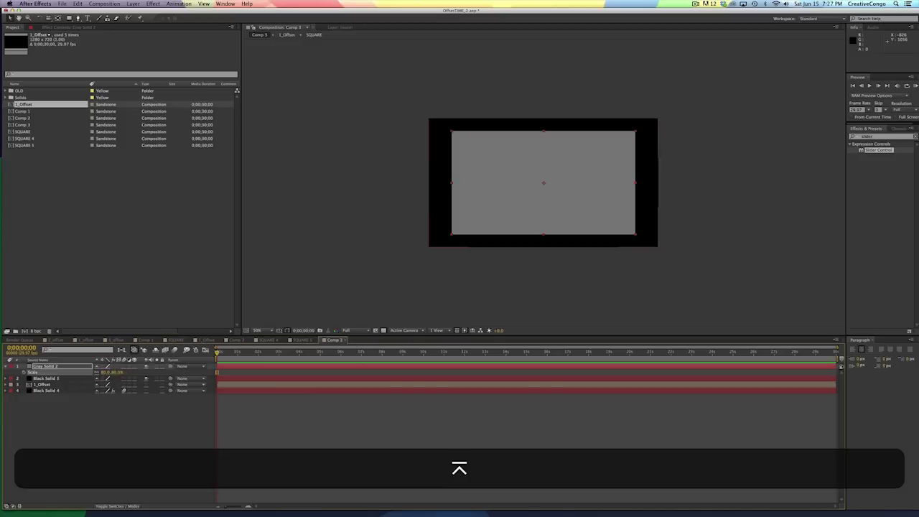
key(super+a)
key(super+z)
Step: Unlink the gray solid's scale proportions and reduce its vertical scale, trying 80% before settling on 60%
click(97, 372)
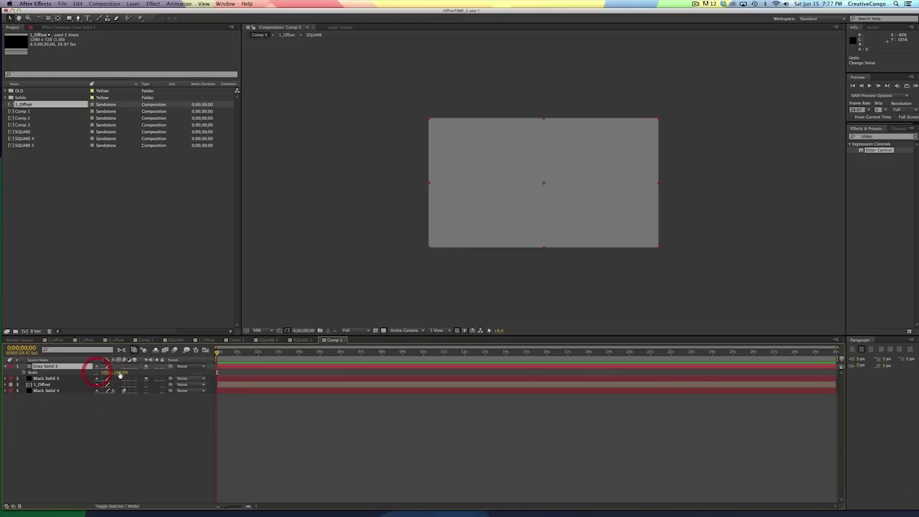
drag(117, 371, 112, 372)
click(117, 372)
text(80)
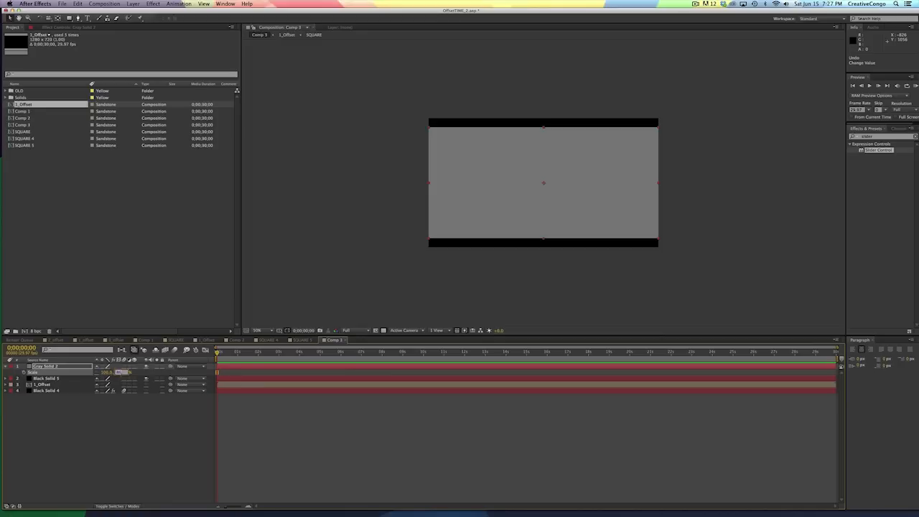
key(Return)
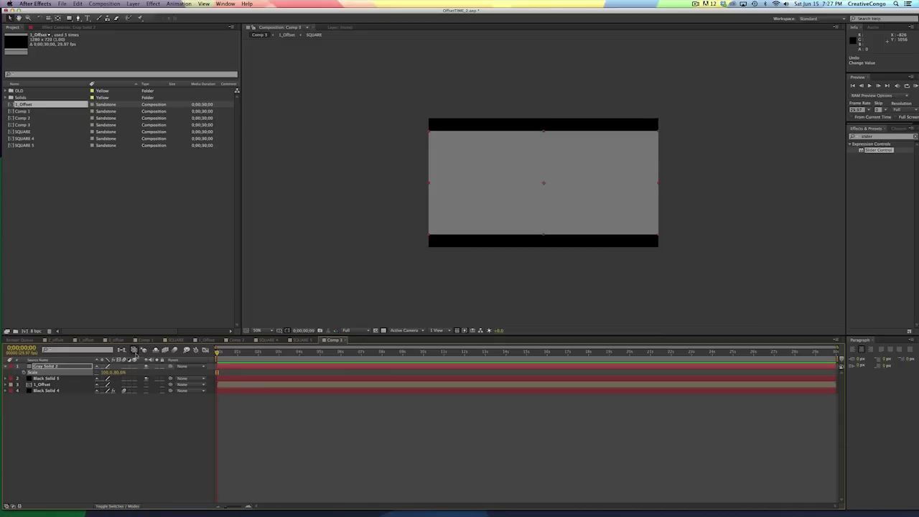
click(117, 372)
text(60)
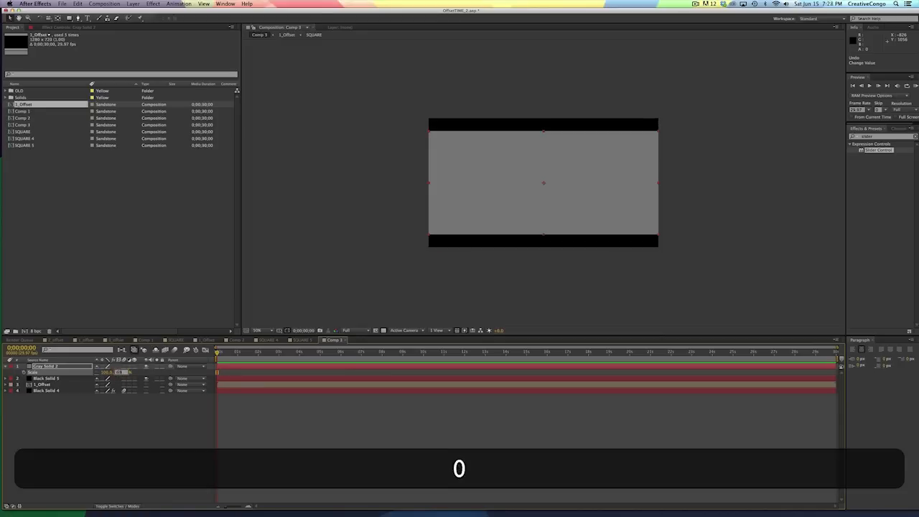
key(Return)
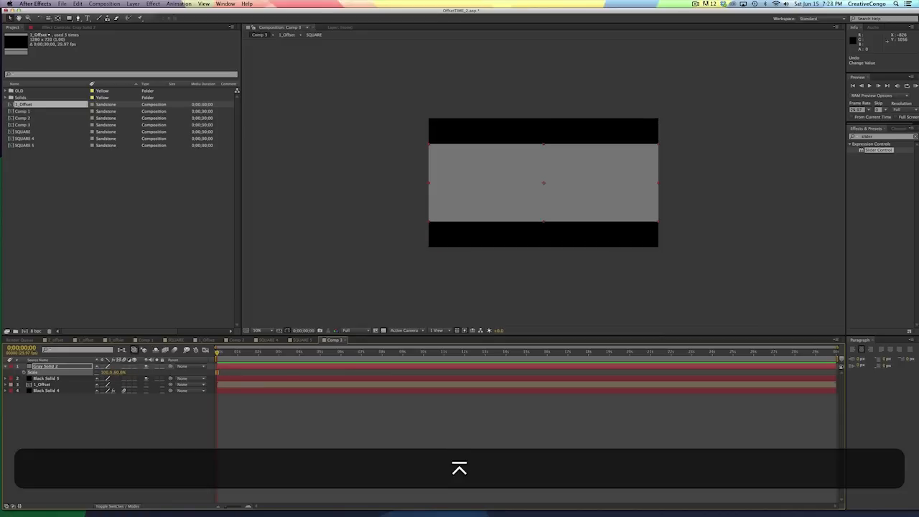
Step: Display the proportional grid over the composition and review the Grids & Guides preferences
click(281, 331)
click(301, 343)
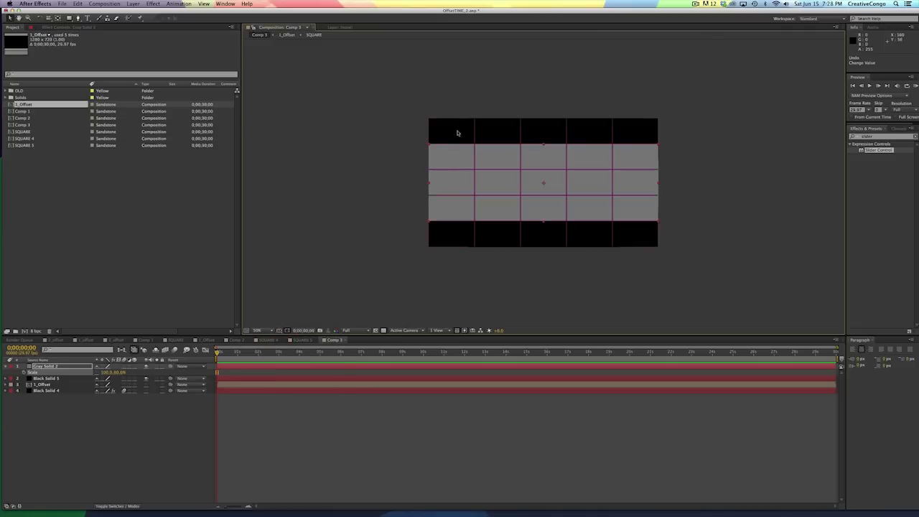
click(63, 366)
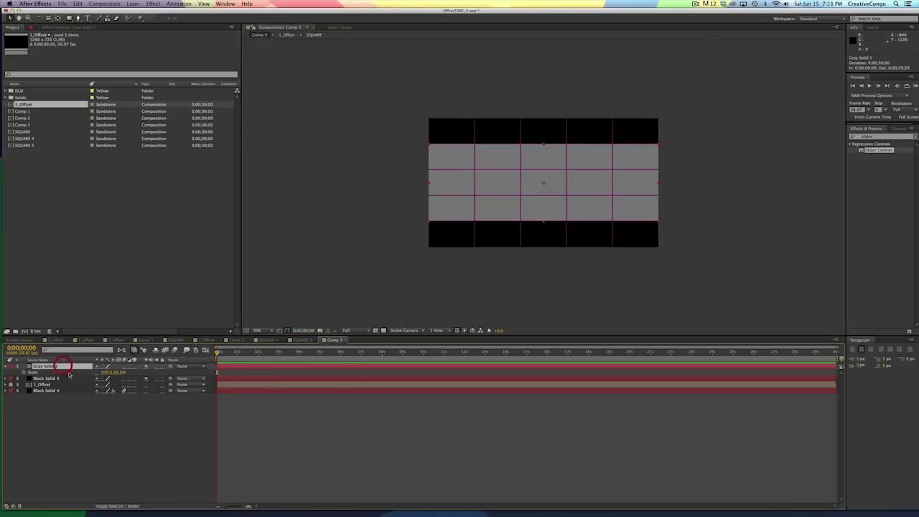
click(63, 4)
mouse_move(72, 26)
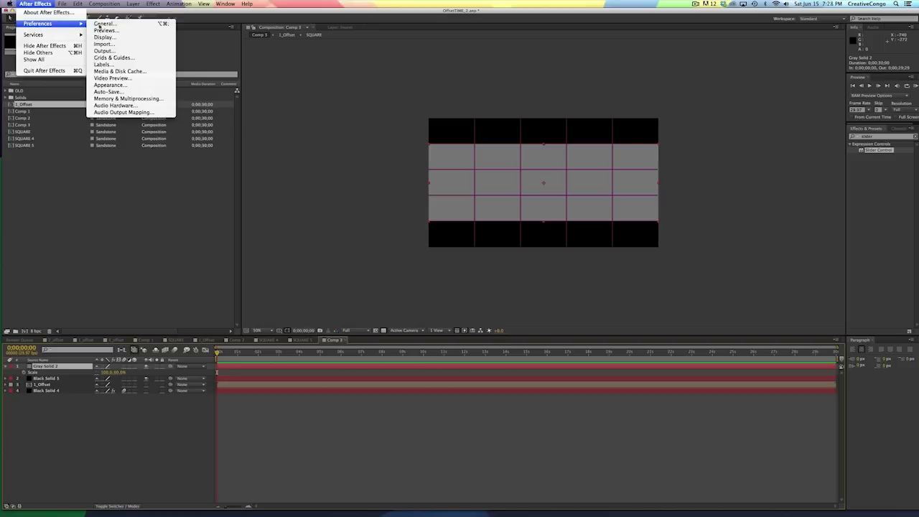
click(113, 57)
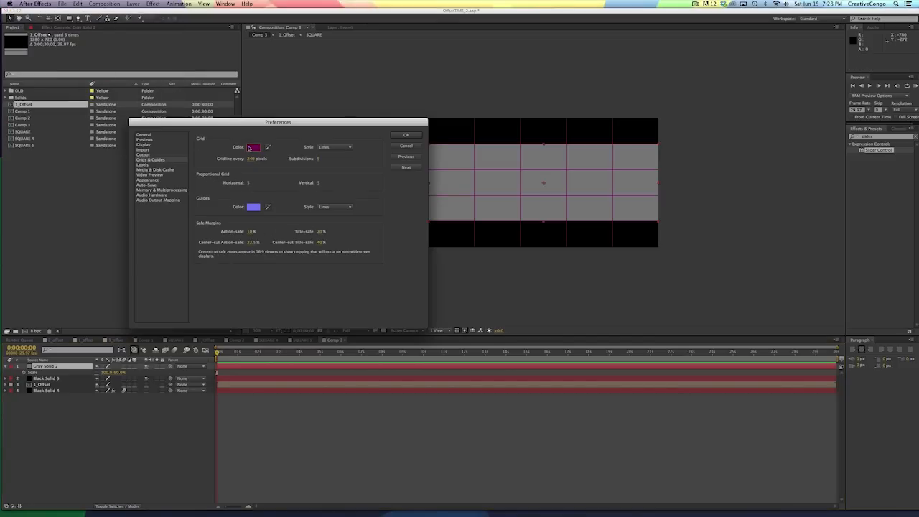
click(406, 134)
click(33, 434)
Step: Duplicate the gray solid and recolor the copy to pure white in its solid settings
click(45, 366)
key(super+d)
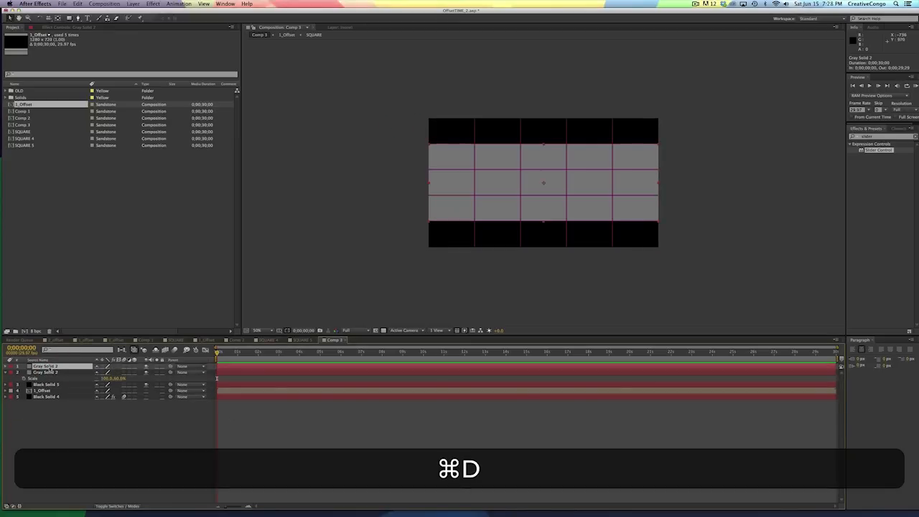
key(shift+super+y)
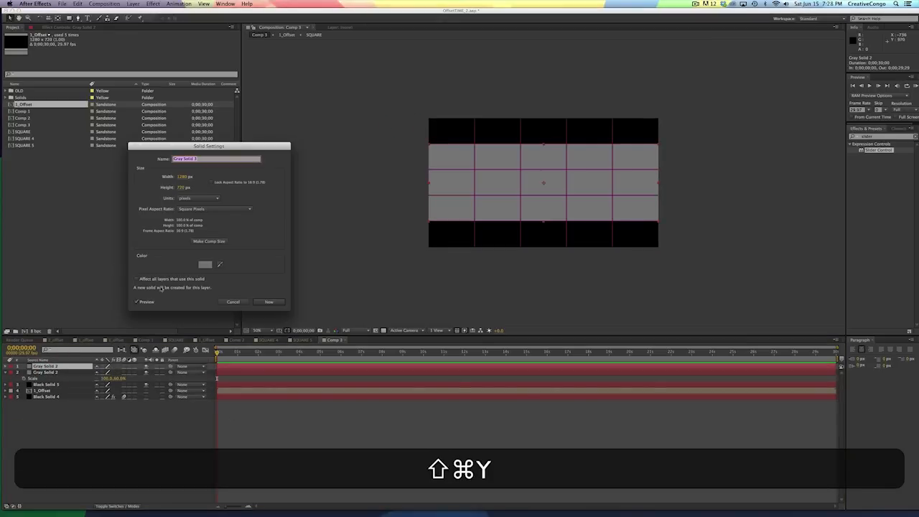
click(204, 265)
drag(21, 155, 3, 107)
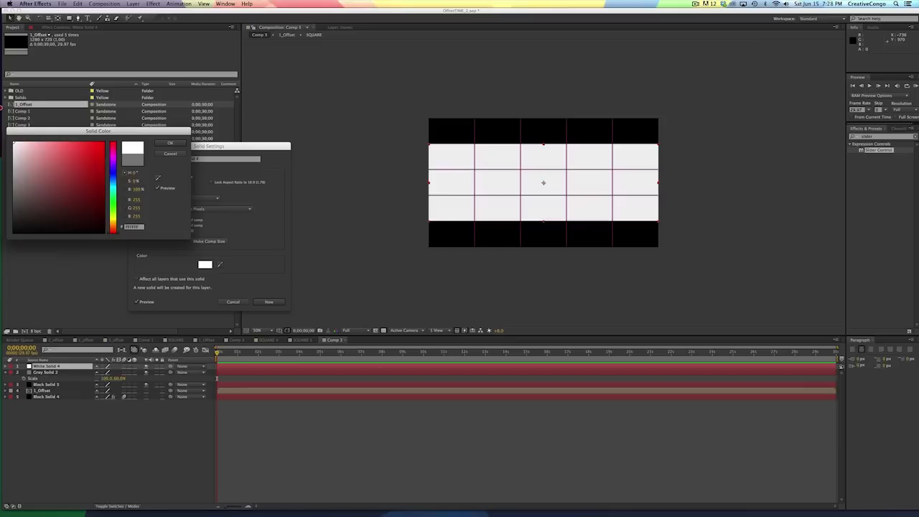
click(171, 147)
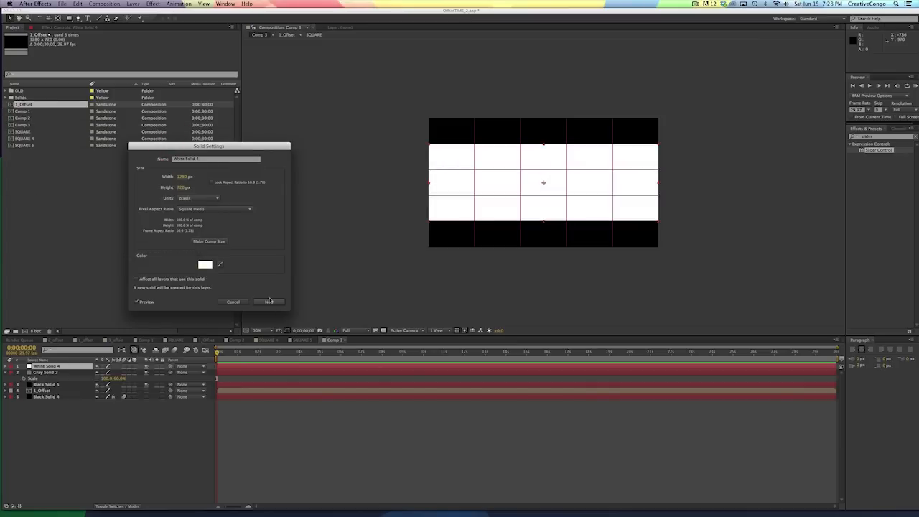
click(269, 301)
Step: Set the white solid's vertical scale to 20%, keeping its horizontal scale at 100%
key(s)
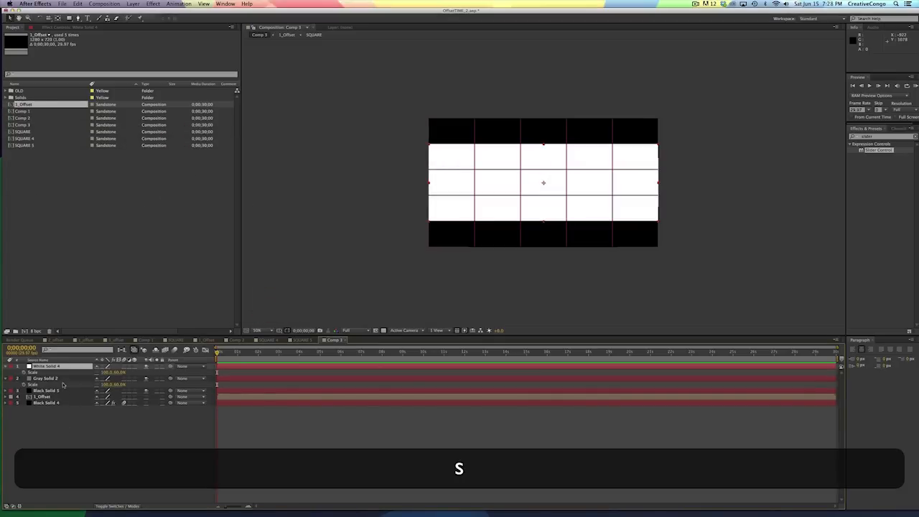
click(121, 372)
text(20)
key(Return)
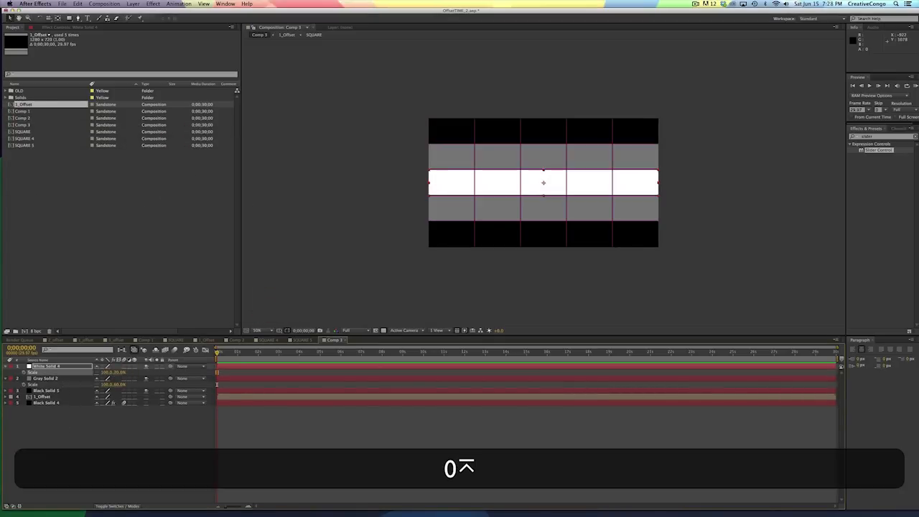
click(87, 439)
Step: Pre-compose the white, gray and upper black solids into a new composition named MAP 1
click(44, 367)
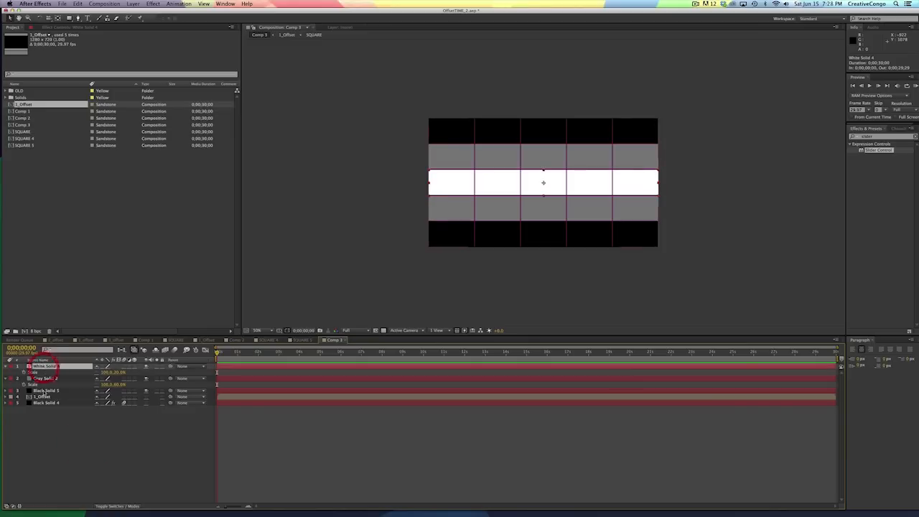
shift+click(43, 391)
key(super+shift+c)
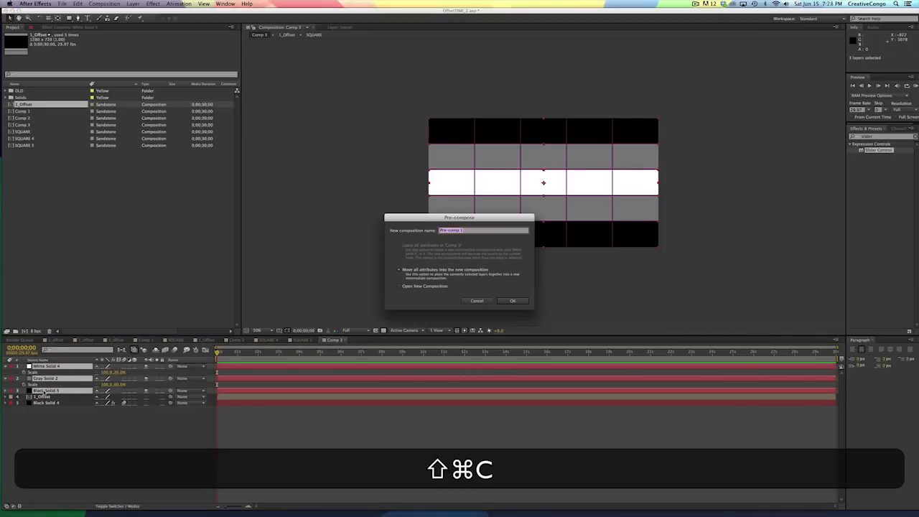
text(MAP )
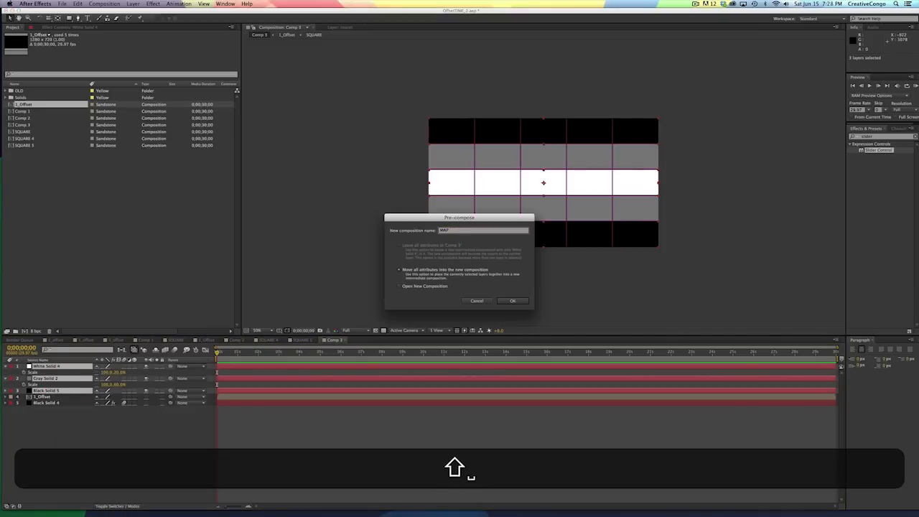
text(1)
key(Return)
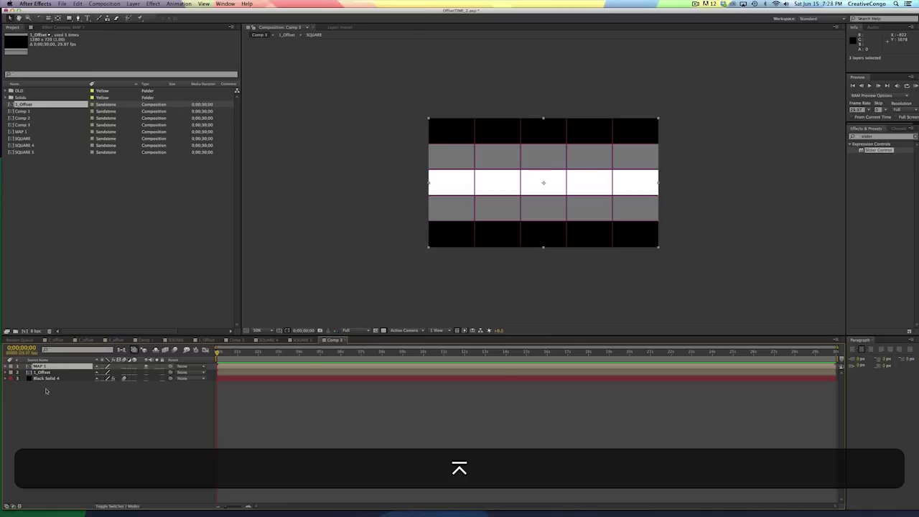
Step: Move the MAP 1 layer below 1_Offset and turn off the proportional grid
drag(54, 371, 56, 377)
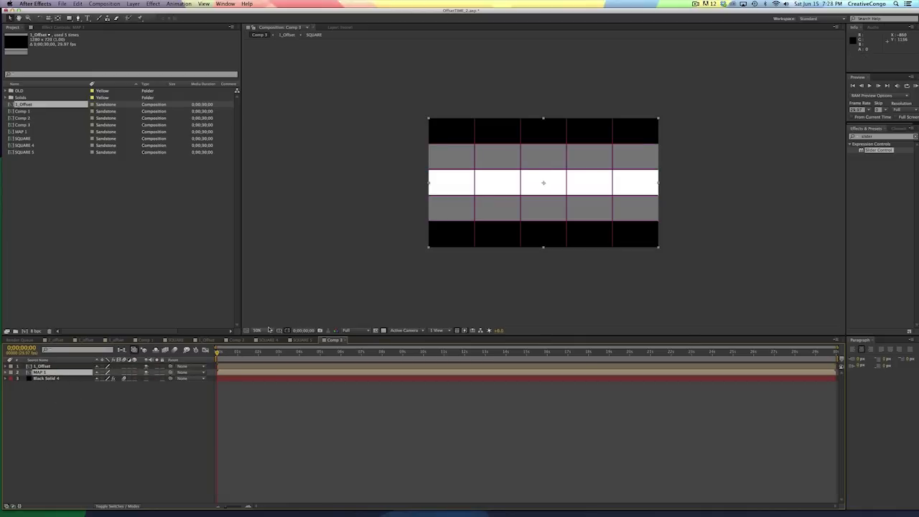
click(279, 331)
click(287, 336)
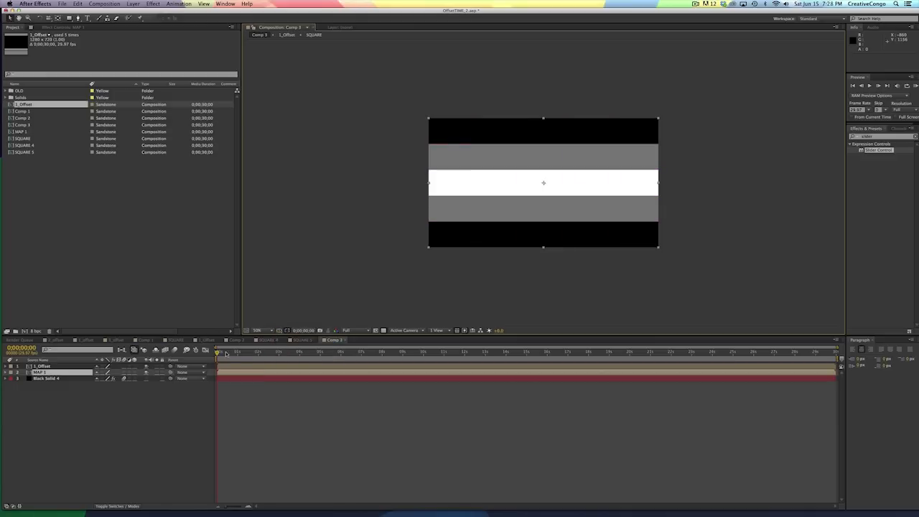
Step: Move the current time to 0;00;01;21 and apply the Time Displacement effect to the 1_Offset layer
drag(217, 351, 253, 352)
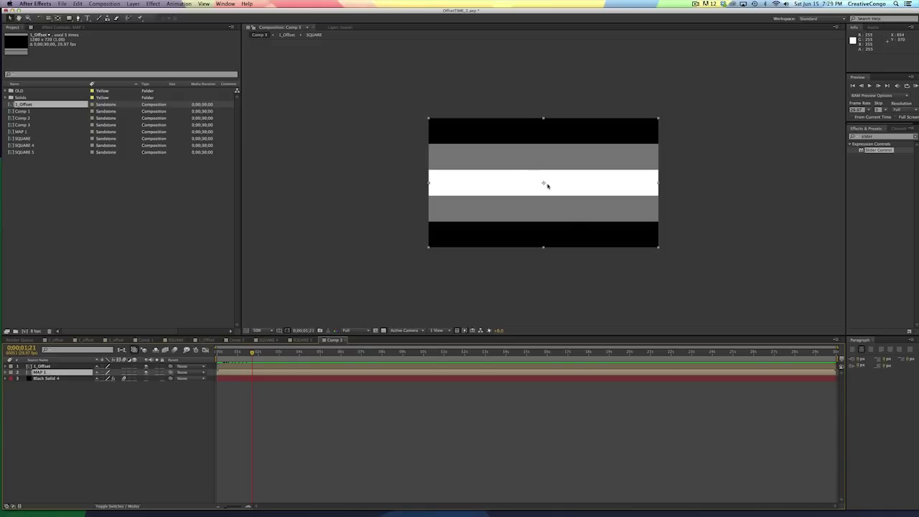
click(239, 365)
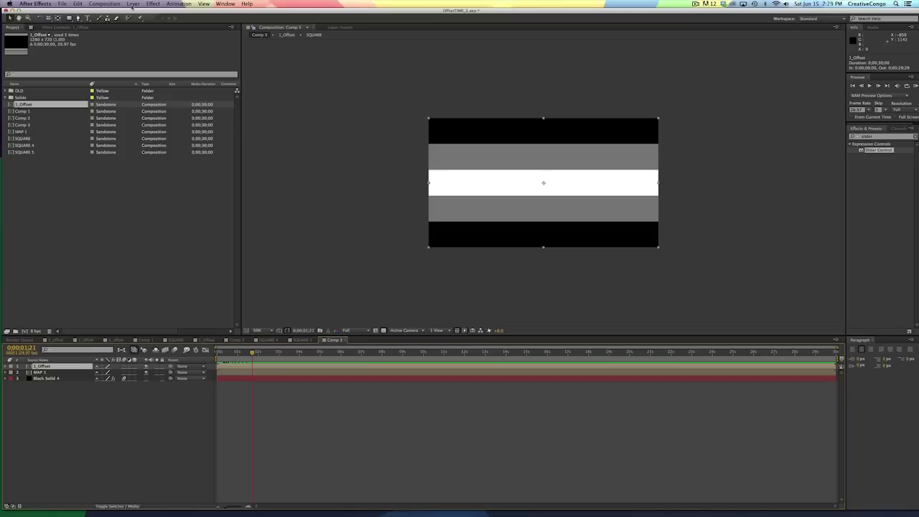
click(180, 4)
mouse_move(153, 4)
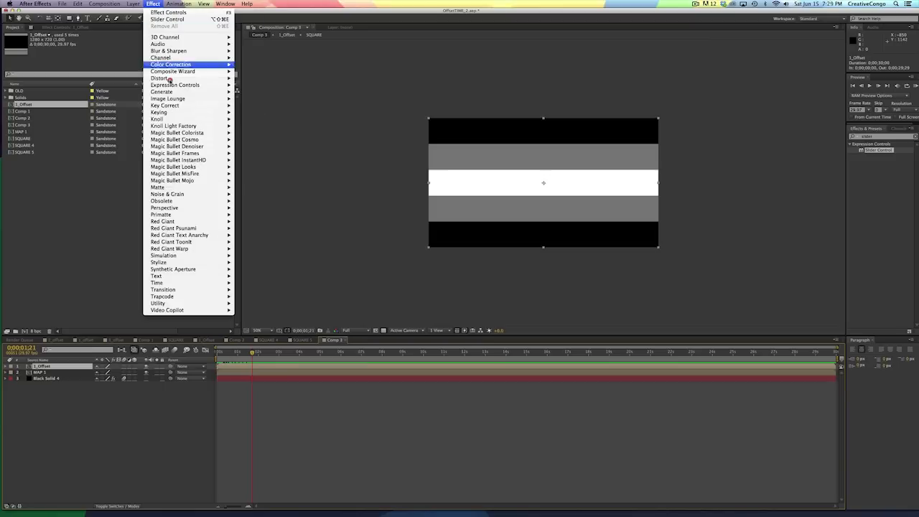
mouse_move(174, 282)
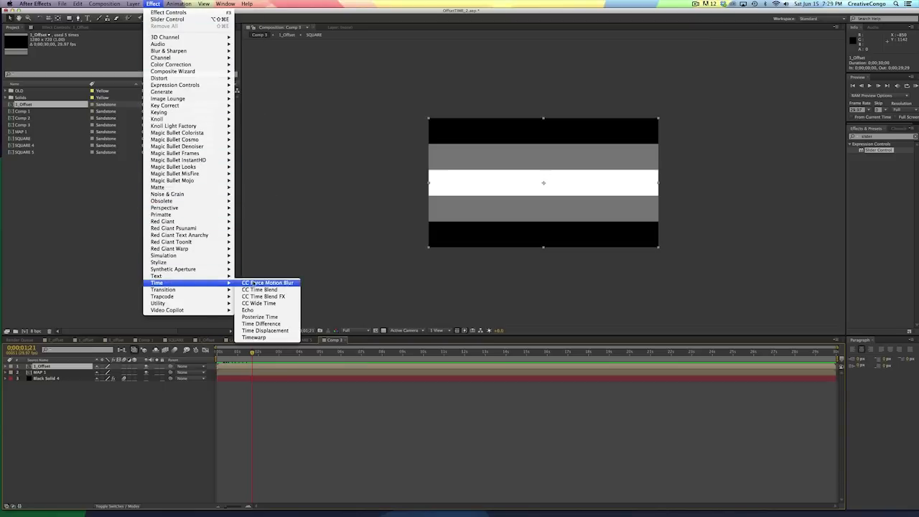
click(254, 331)
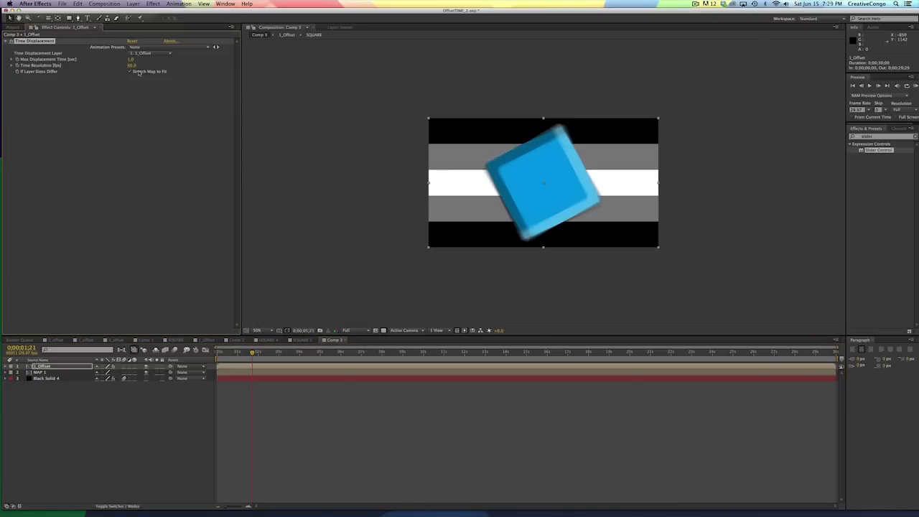
click(253, 366)
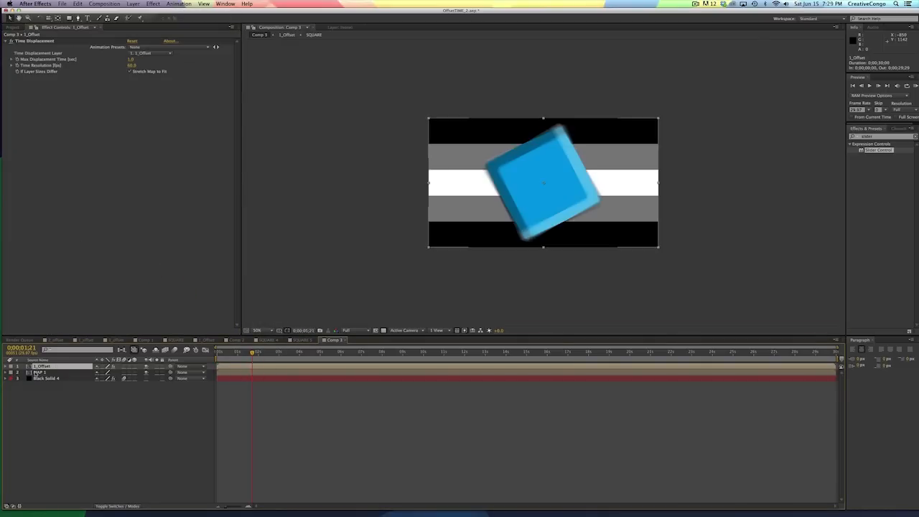
click(38, 373)
click(42, 366)
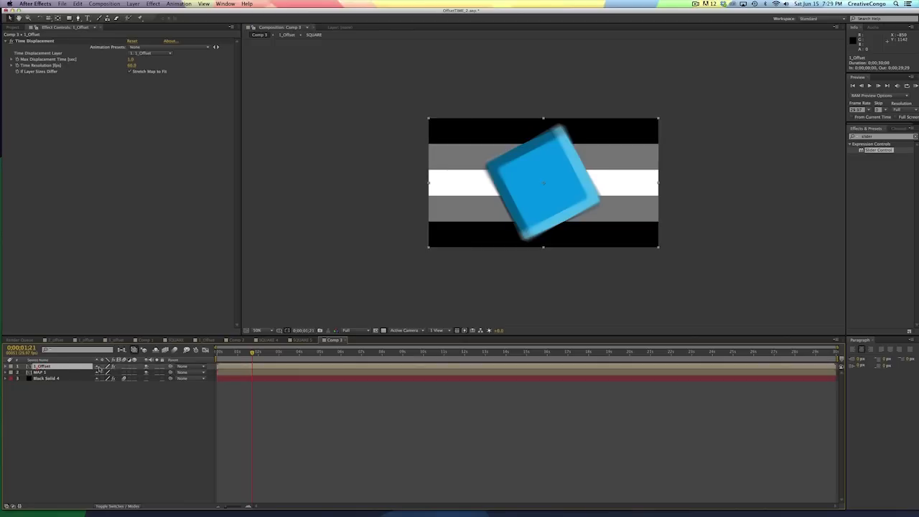
Step: Set the Time Displacement layer of 1_Offset to MAP 1 and play back the sliced square from the start
drag(257, 352, 228, 352)
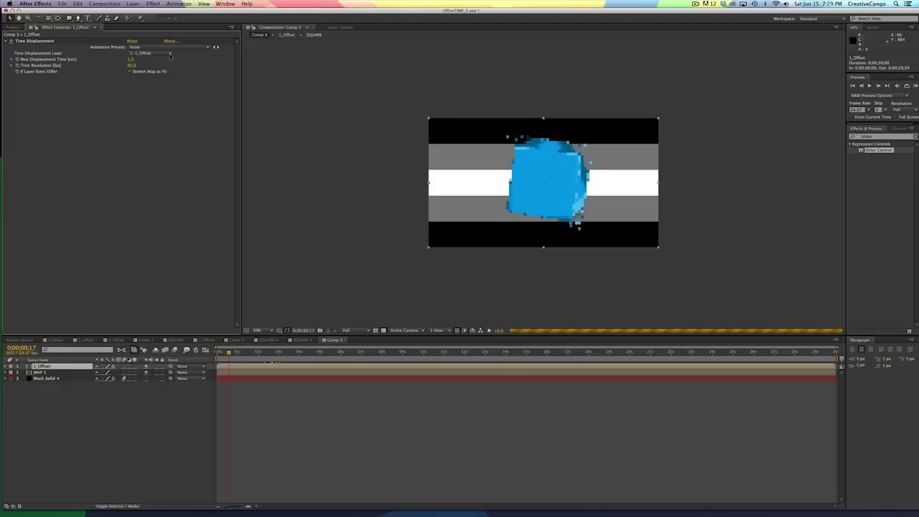
click(170, 55)
click(152, 77)
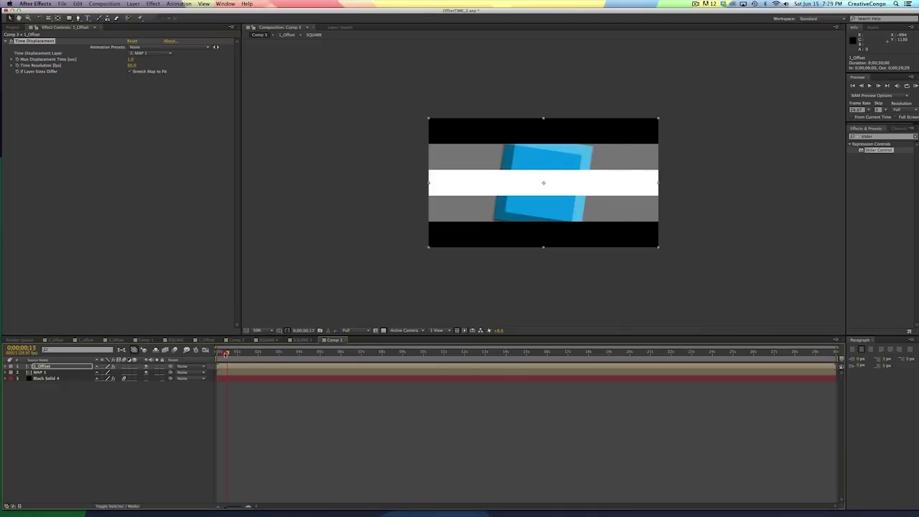
key(Home)
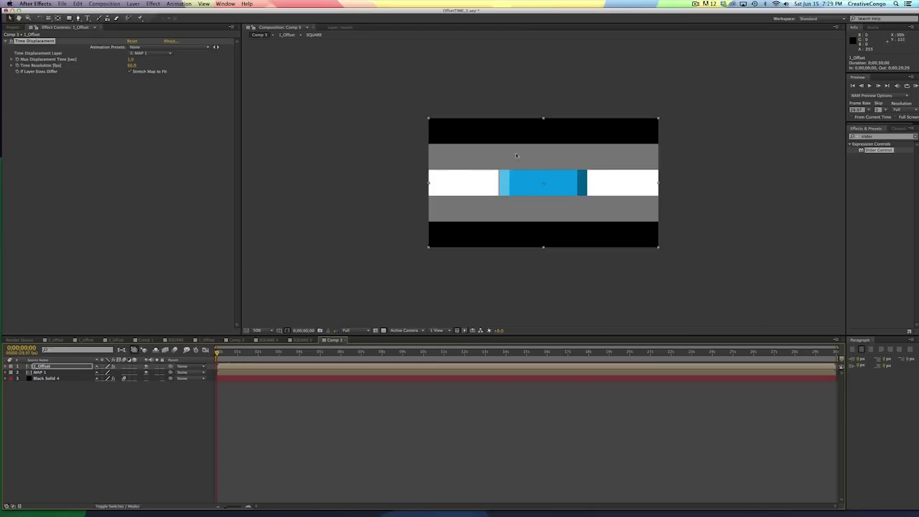
key(space)
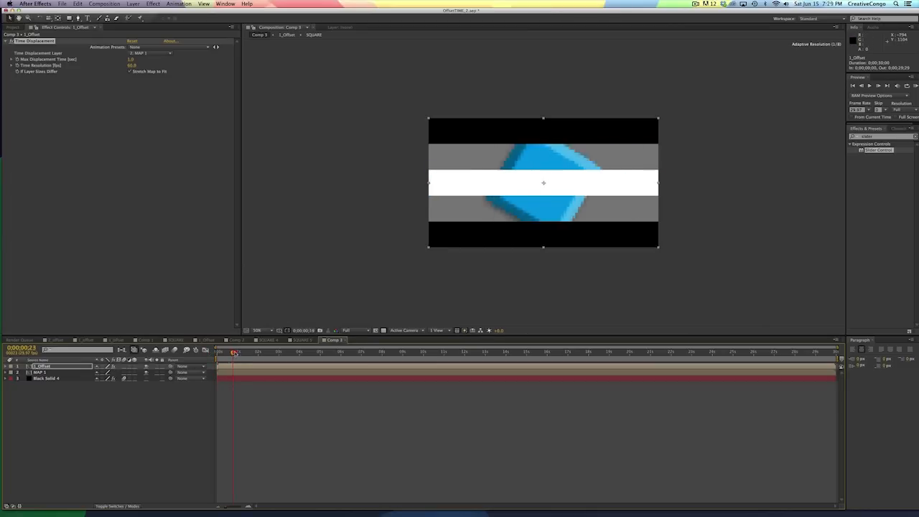
key(space)
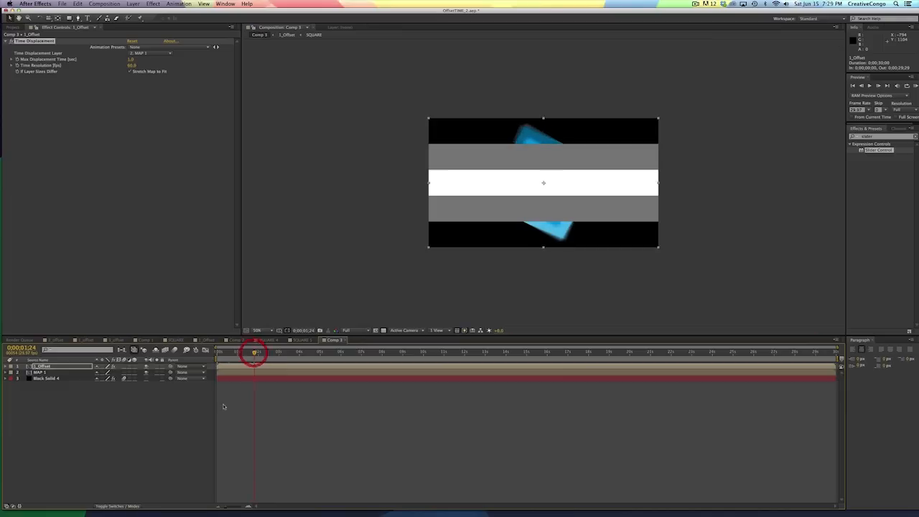
Step: Inside 1_Offset, shift the SQUARE layer's Position and Rotation keyframes later, with the last pair at 0;00;02;18, and check the motion in Comp 3
double_click(247, 367)
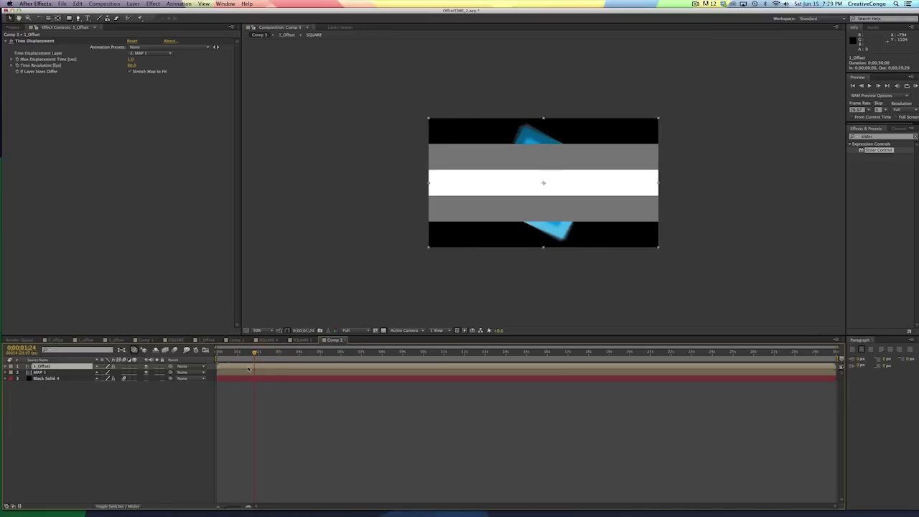
drag(356, 374, 266, 379)
click(338, 341)
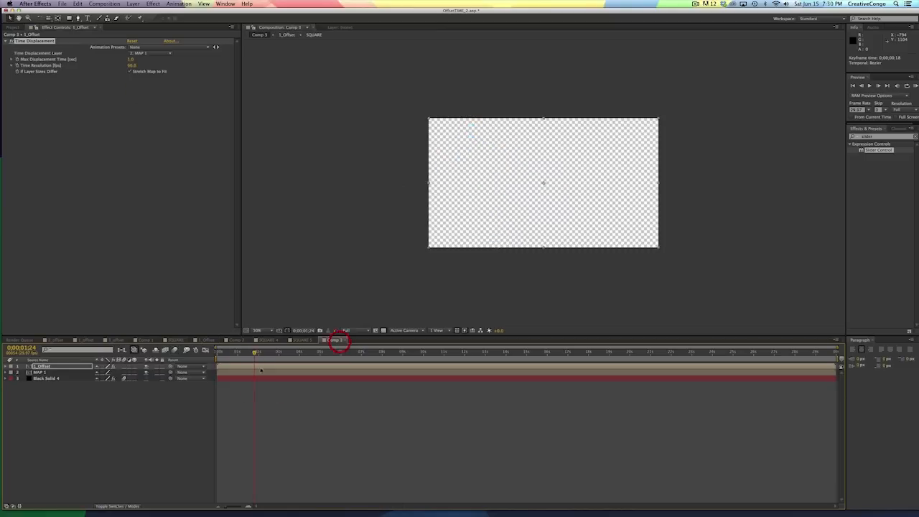
click(217, 352)
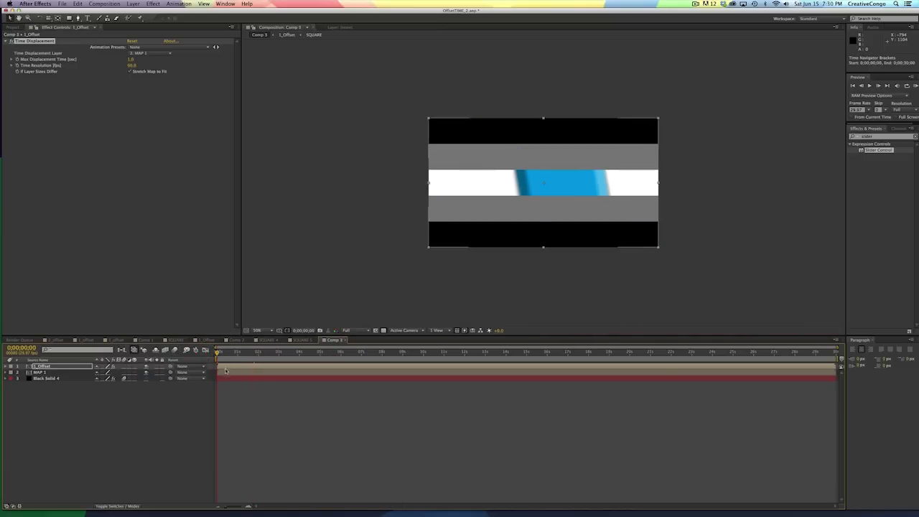
double_click(225, 365)
drag(314, 375, 403, 382)
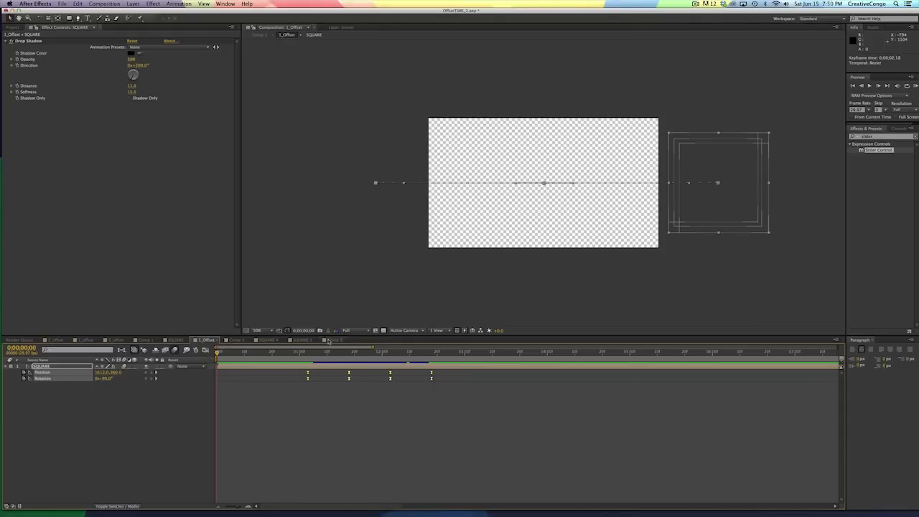
click(330, 340)
drag(217, 351, 247, 352)
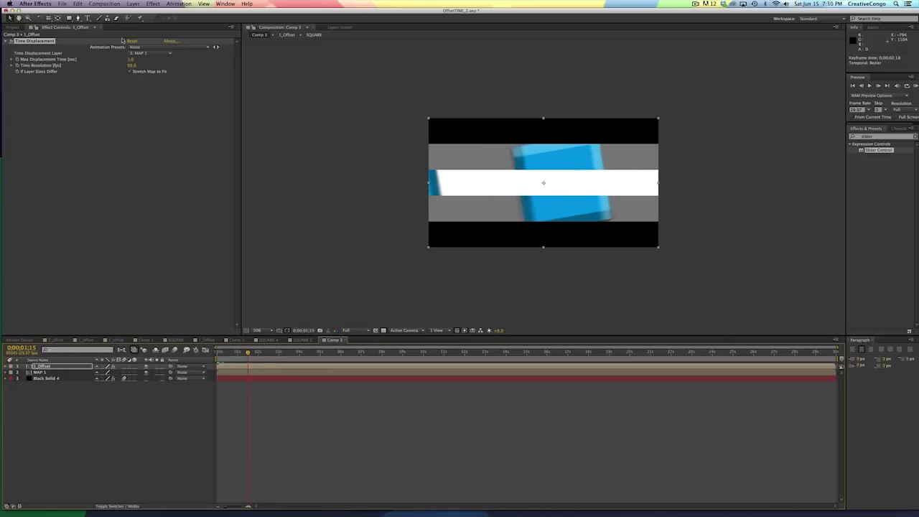
Step: Set the Time Displacement effect's Max Displacement Time to 0.2 seconds and scrub through the animation
click(131, 61)
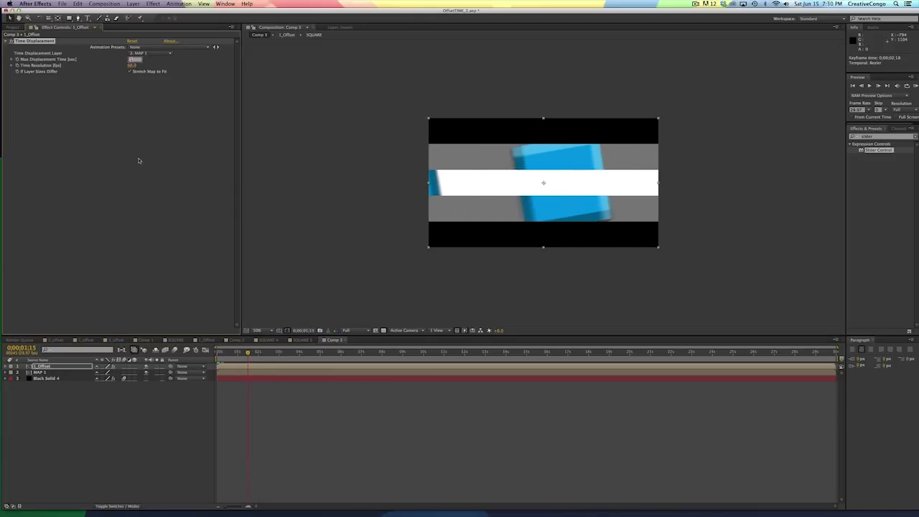
text(.2)
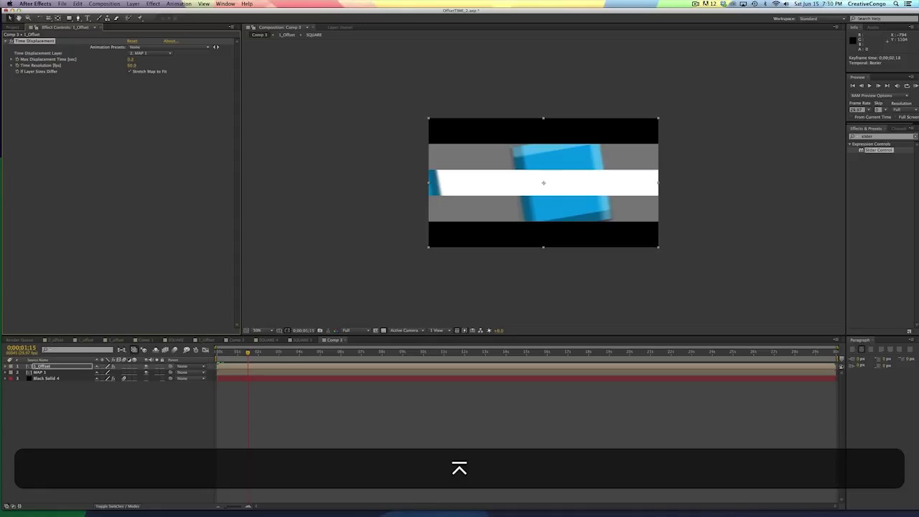
drag(245, 354, 265, 354)
Step: Hide the MAP 1 layer, show the Black Solid 4 background and enable motion blur on 1_Offset
click(46, 371)
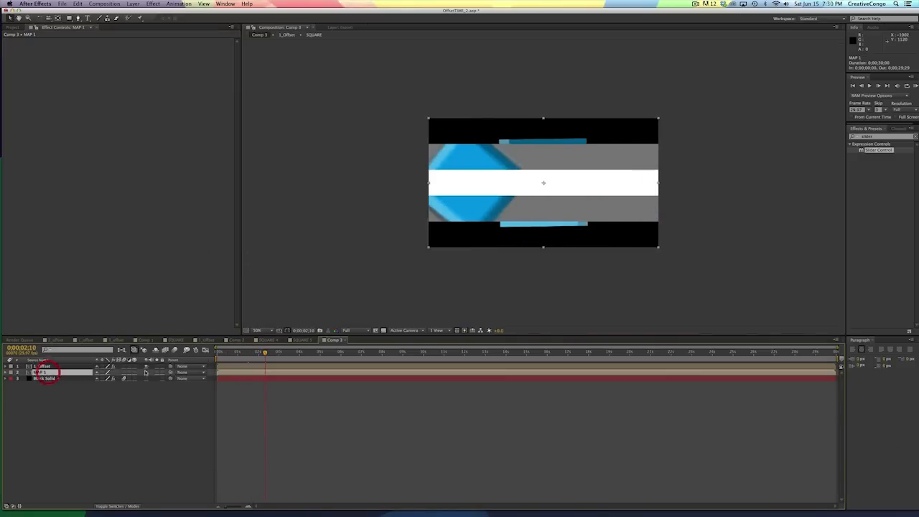
click(145, 372)
drag(220, 354, 207, 354)
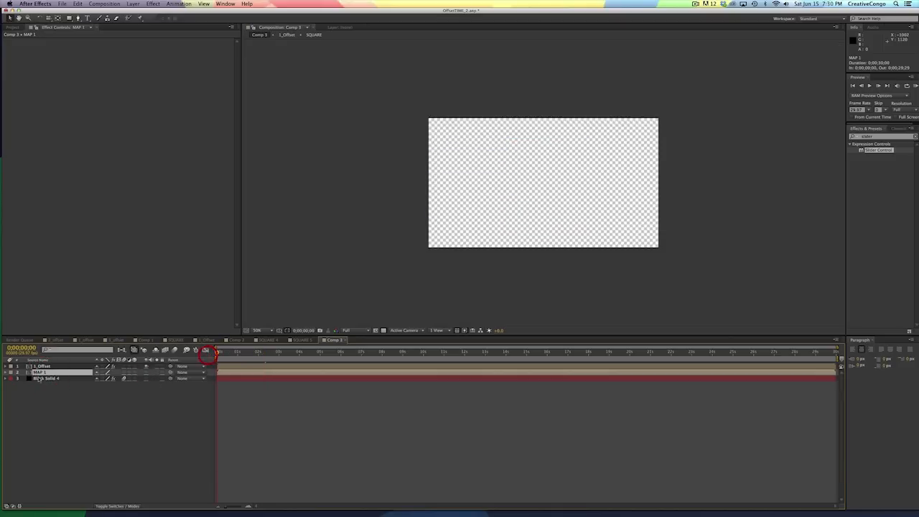
click(145, 379)
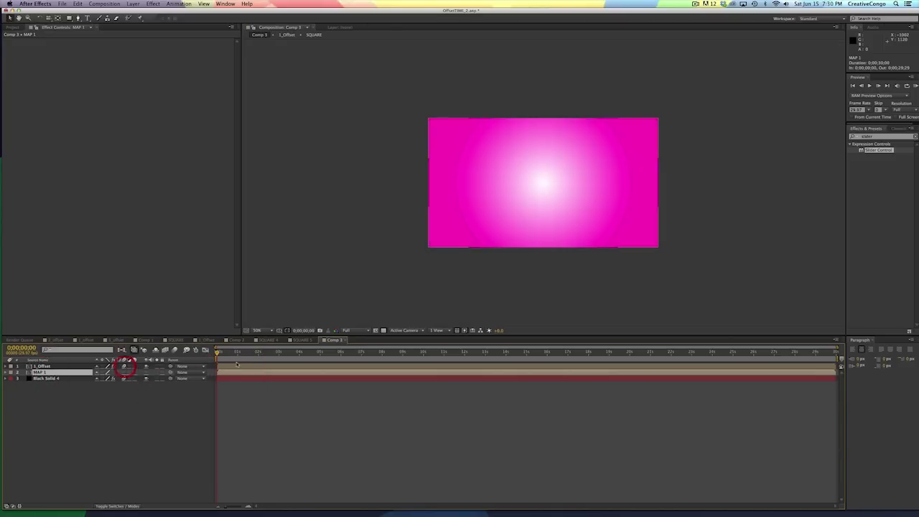
Step: End Comp 3's work area at 0;00;03;17 and run a RAM preview of it
drag(237, 353, 290, 353)
key(n)
key(KP_0)
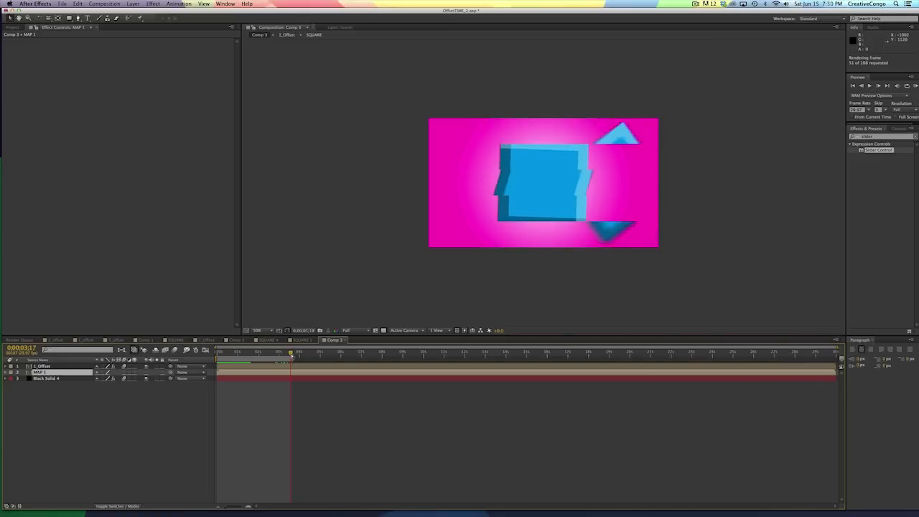
key(KP_0)
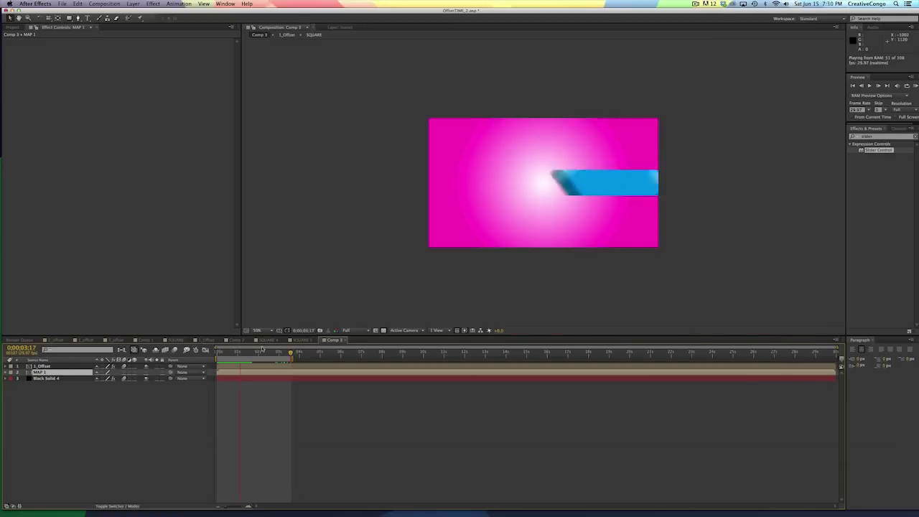
key(space)
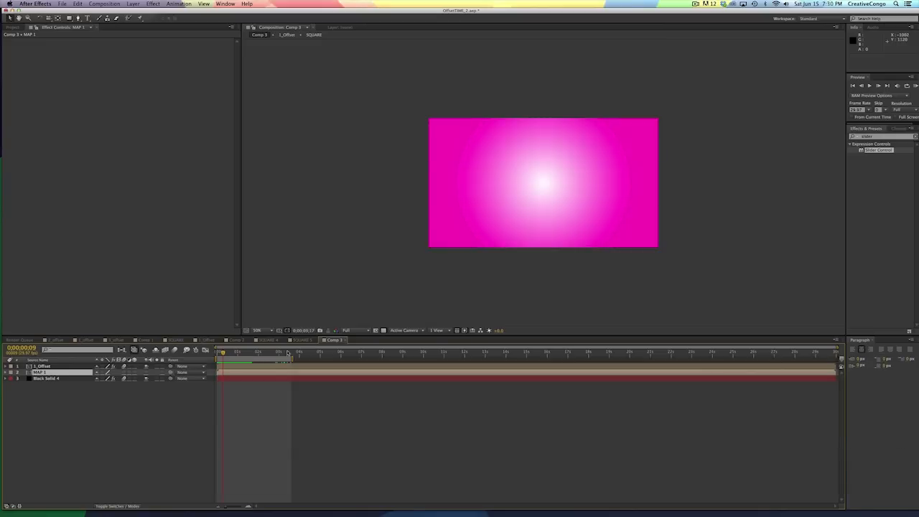
Step: Set the RAM preview resolution to Half and preview the work area again
click(895, 109)
click(861, 129)
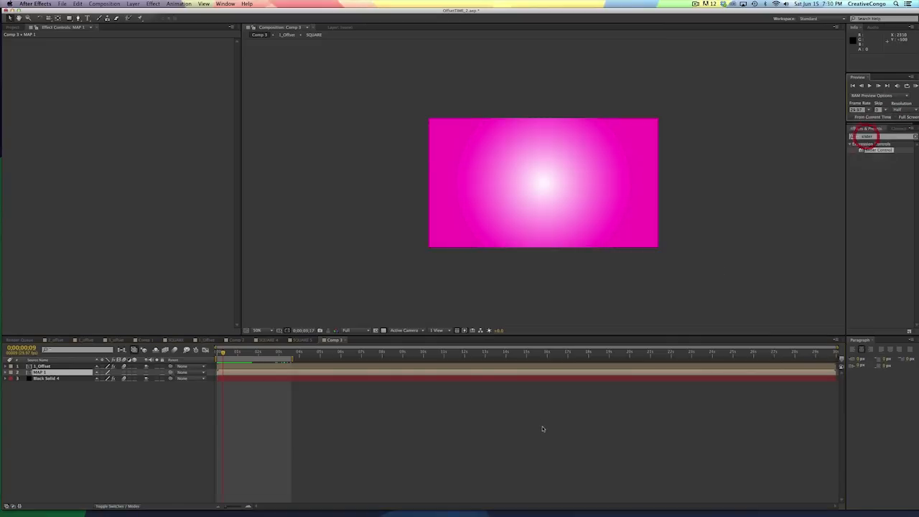
key(KP_0)
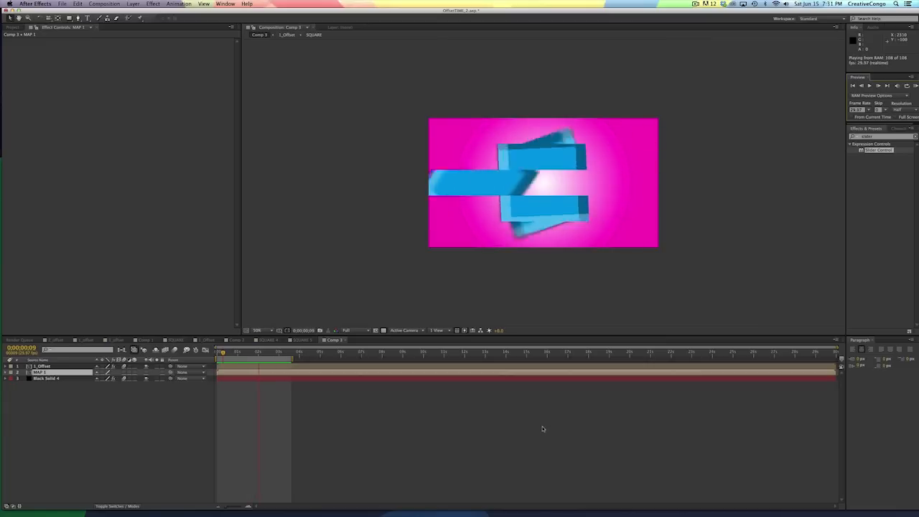
key(space)
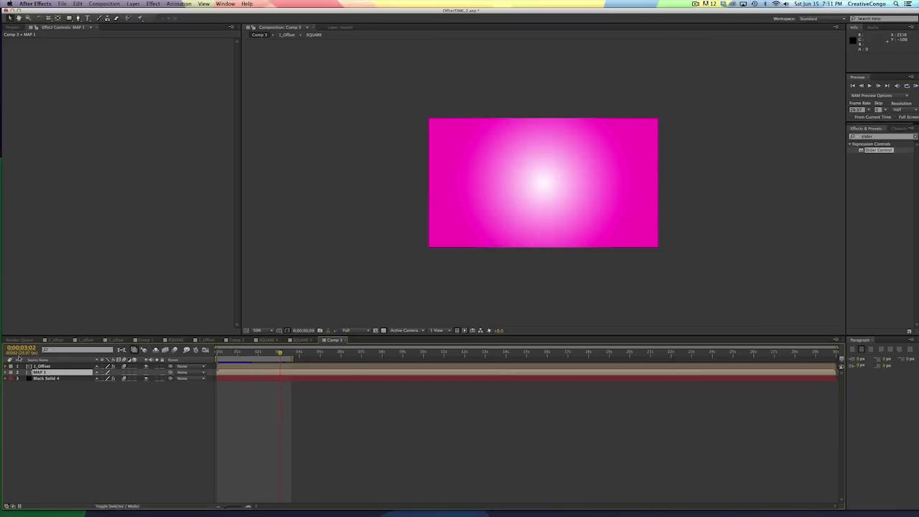
Step: Duplicate the MAP 1 composition as MAP 2 in the project and open the copy
click(11, 27)
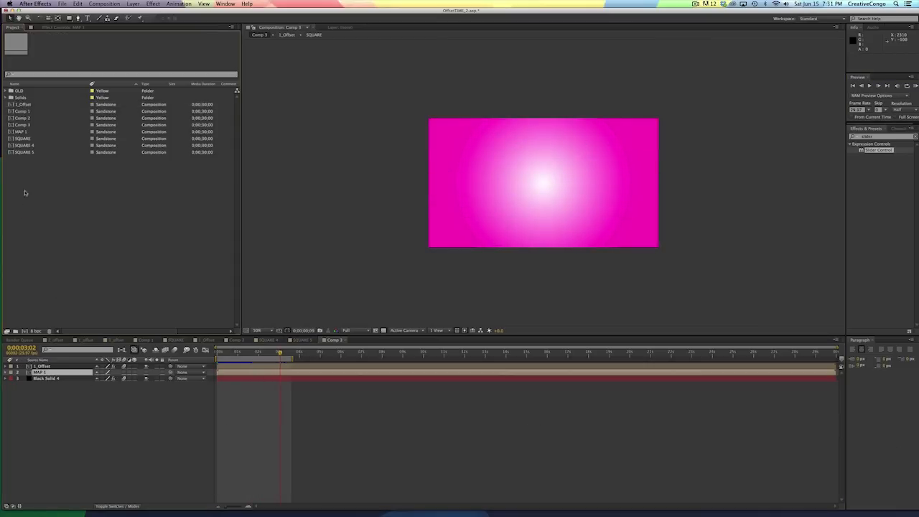
click(10, 133)
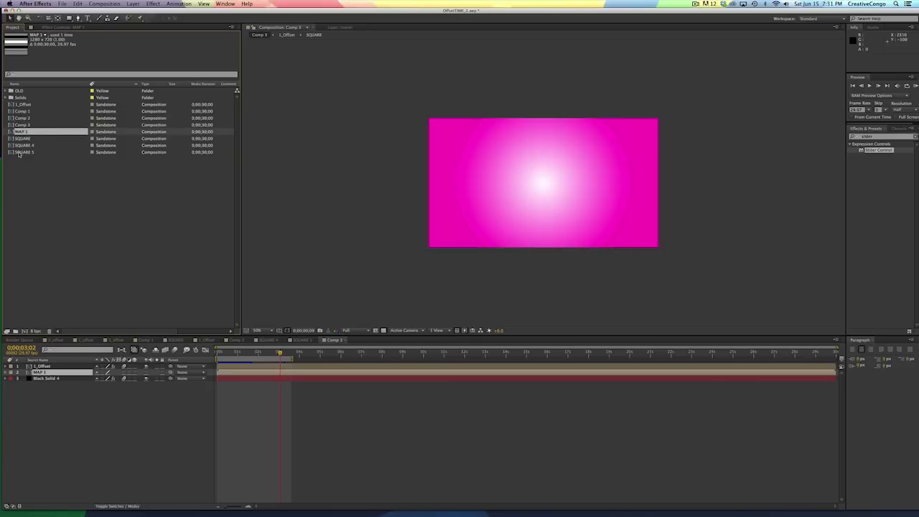
key(super+d)
double_click(10, 139)
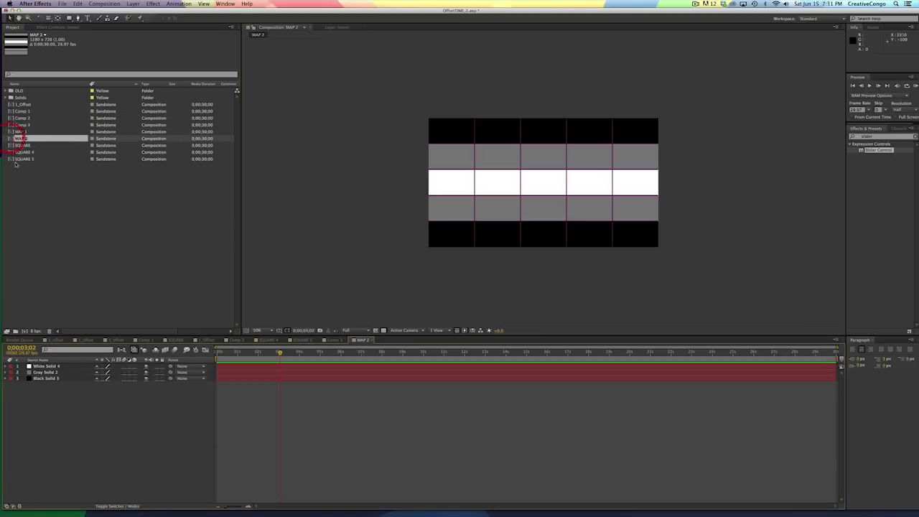
Step: Add a null object to MAP 2 and parent the white, gray and black solids to it
click(133, 4)
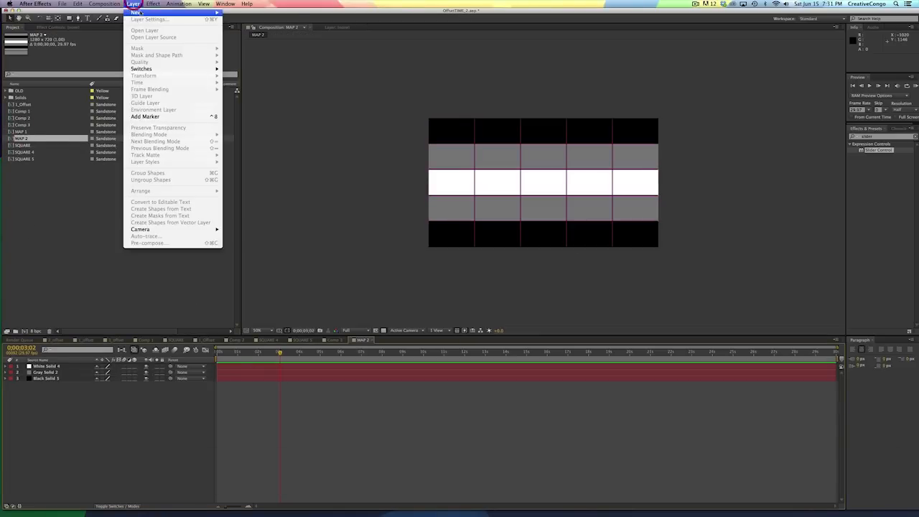
mouse_move(143, 12)
click(231, 41)
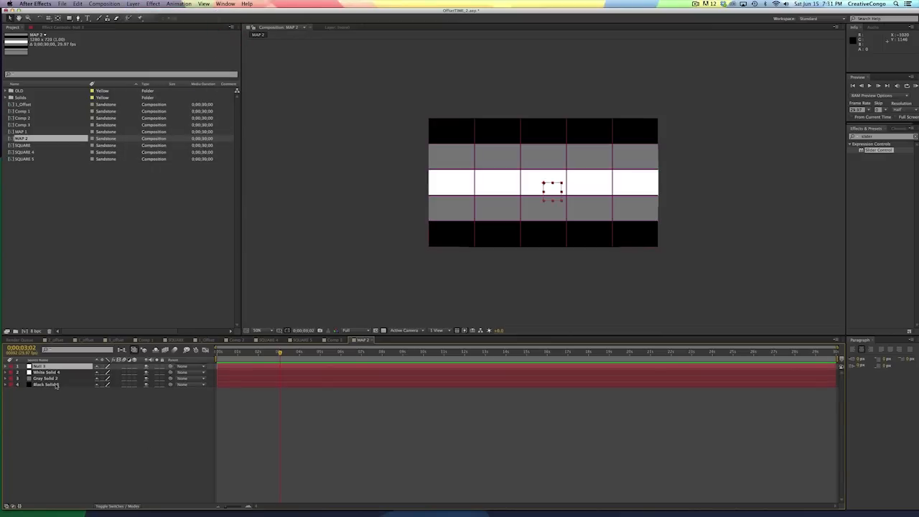
click(46, 372)
shift+click(48, 384)
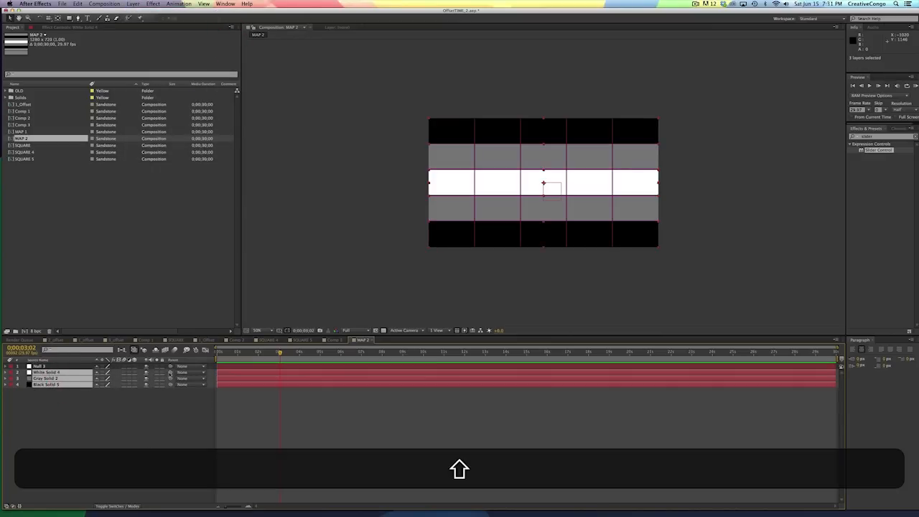
drag(170, 373, 63, 367)
Step: Rotate the null in MAP 2 by 90° and scale it to 180% so the vertical stripes fill the frame
key(r)
click(108, 373)
text(90)
key(Return)
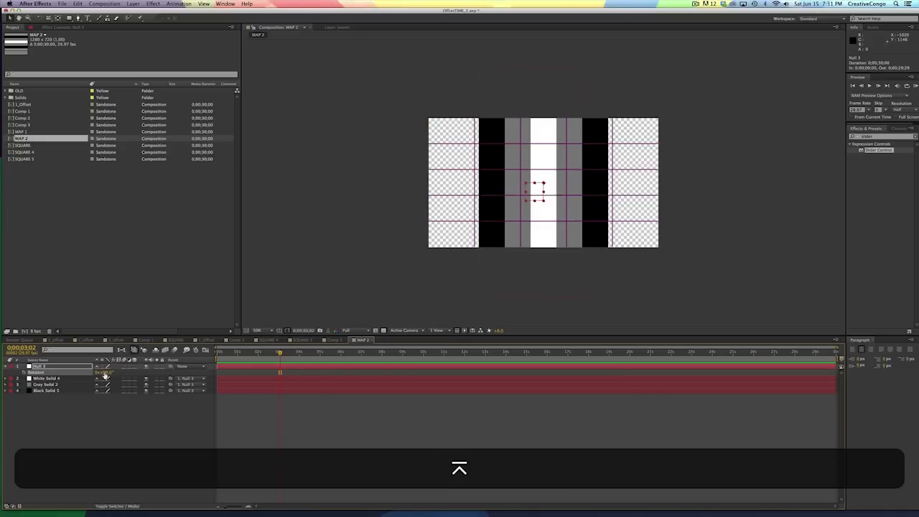
key(s)
drag(109, 373, 137, 372)
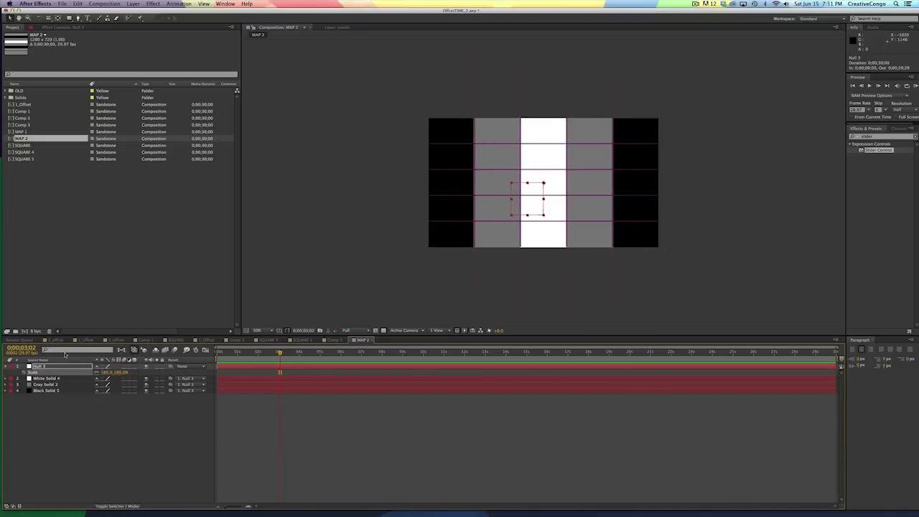
Step: Place MAP 2 in Comp 3 between MAP 1 and Black Solid 4 and hide it
click(333, 339)
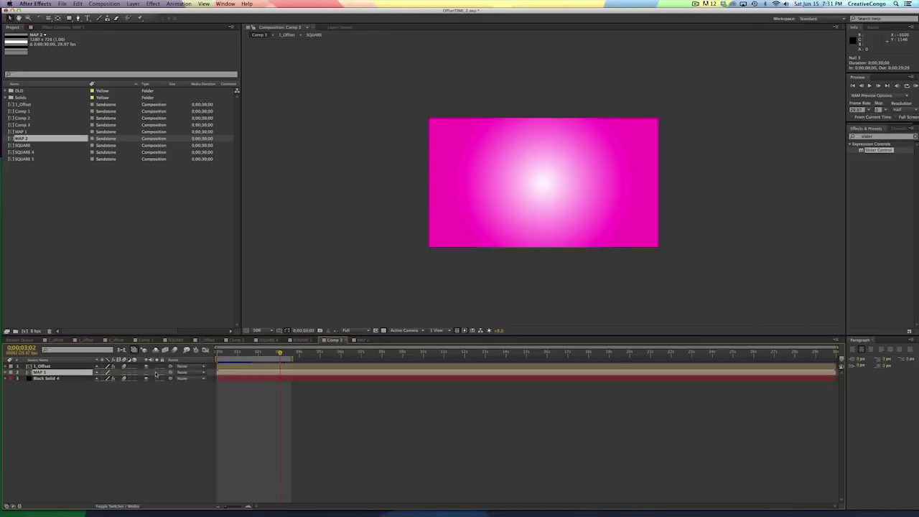
click(11, 138)
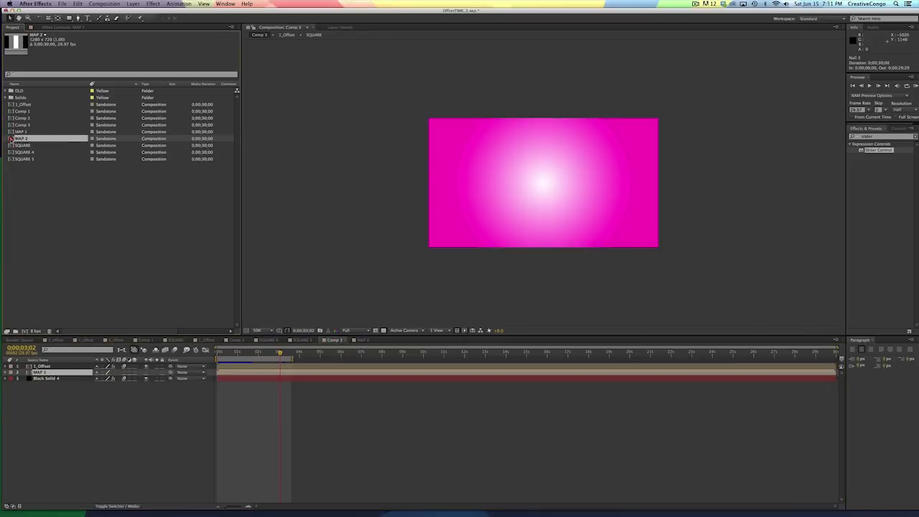
drag(12, 138, 30, 379)
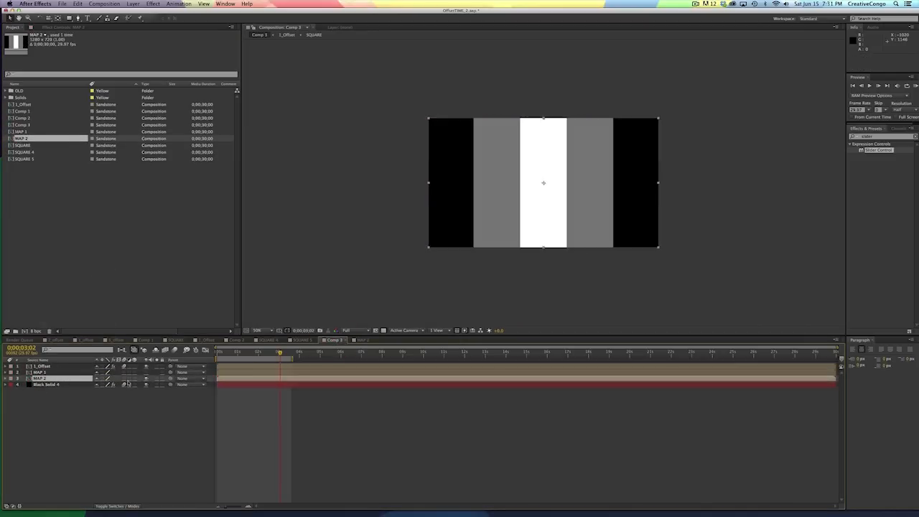
click(146, 379)
Step: Switch 1_Offset's Time Displacement layer to MAP 2 and scrub through the vertically sliced animation
click(34, 367)
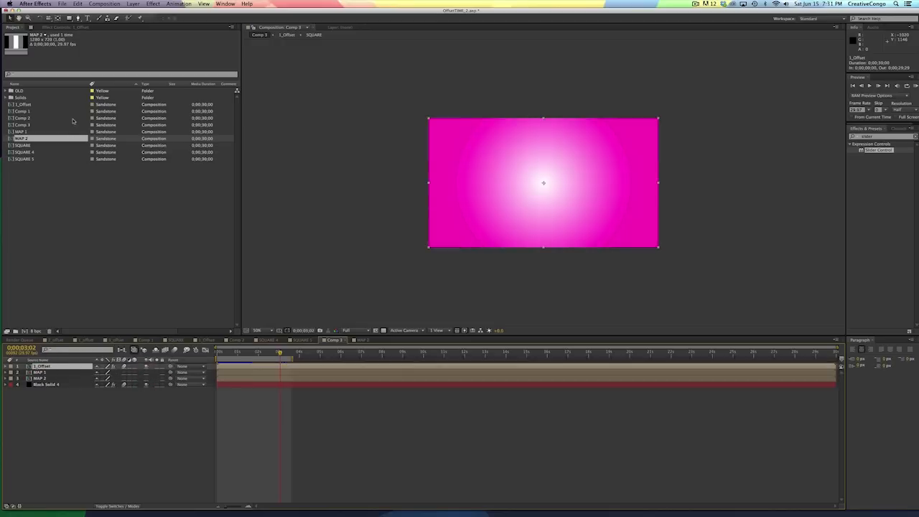
click(77, 28)
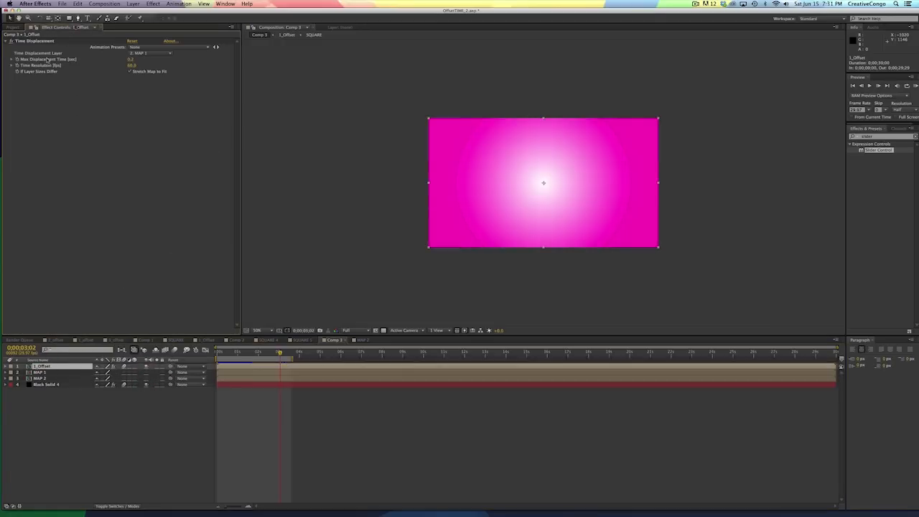
click(136, 52)
click(143, 83)
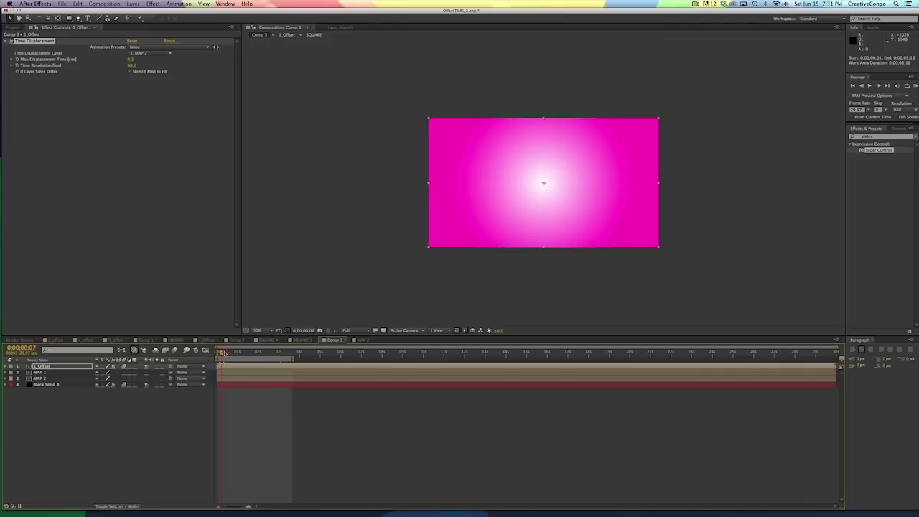
drag(237, 353, 270, 356)
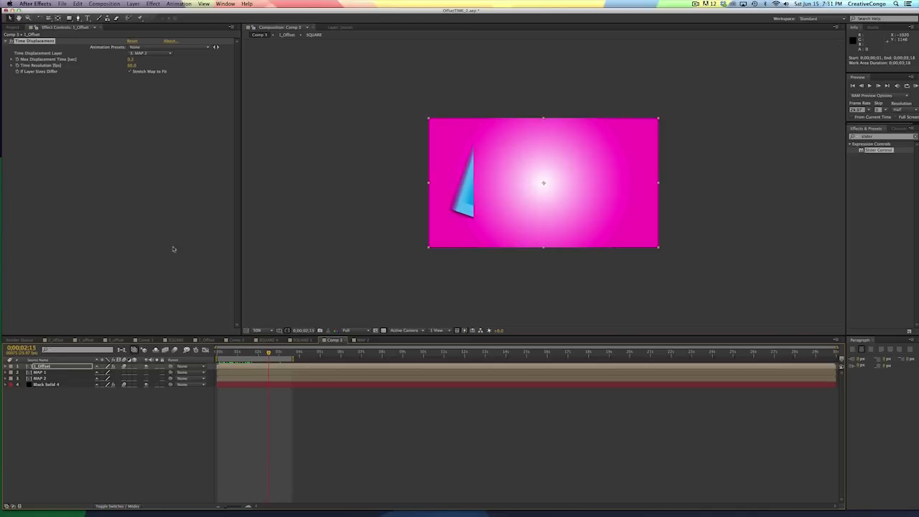
Step: Set 1_Offset's Time Displacement layer back to MAP 1 and scrub through the animation to 0;00;01;26
click(146, 54)
click(147, 72)
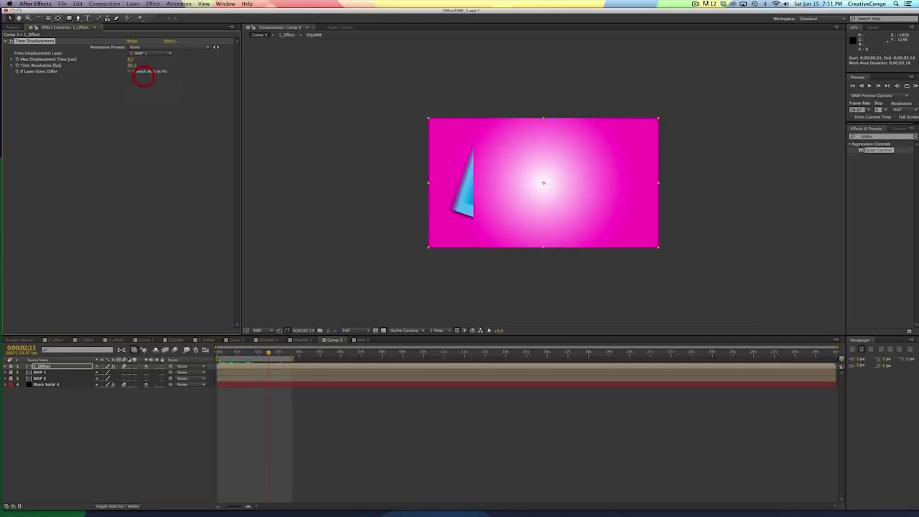
drag(221, 353, 256, 351)
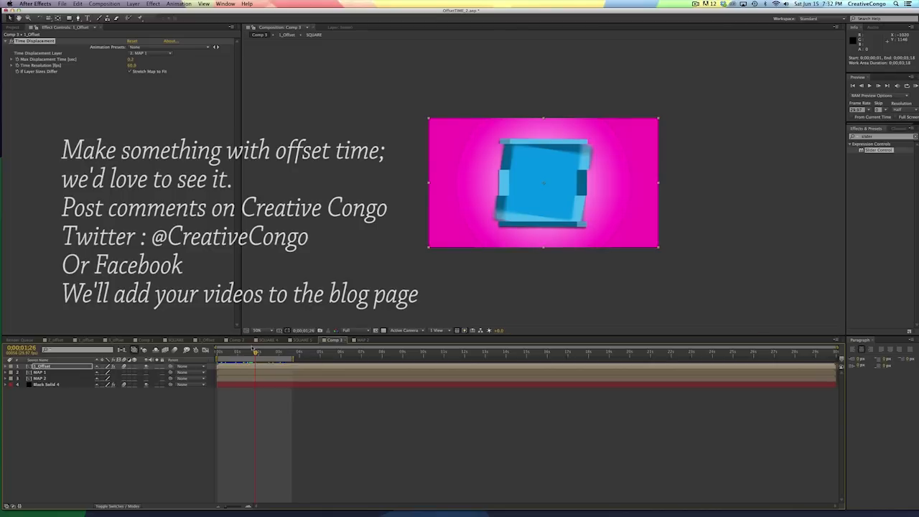
Step: Open Comp 2 and scrub through its offset squares animation
click(227, 340)
mouse_move(241, 352)
mouse_down()
mouse_move(232, 352)
mouse_move(296, 352)
mouse_move(251, 351)
mouse_up()
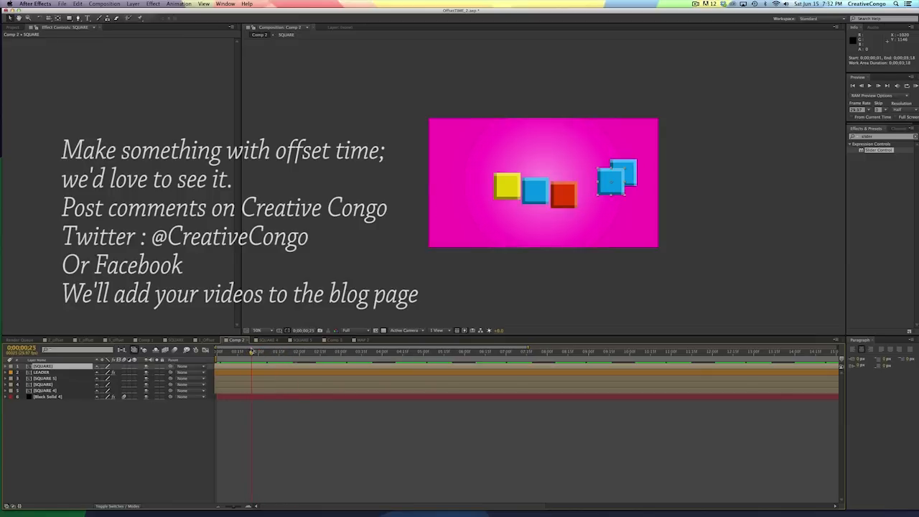